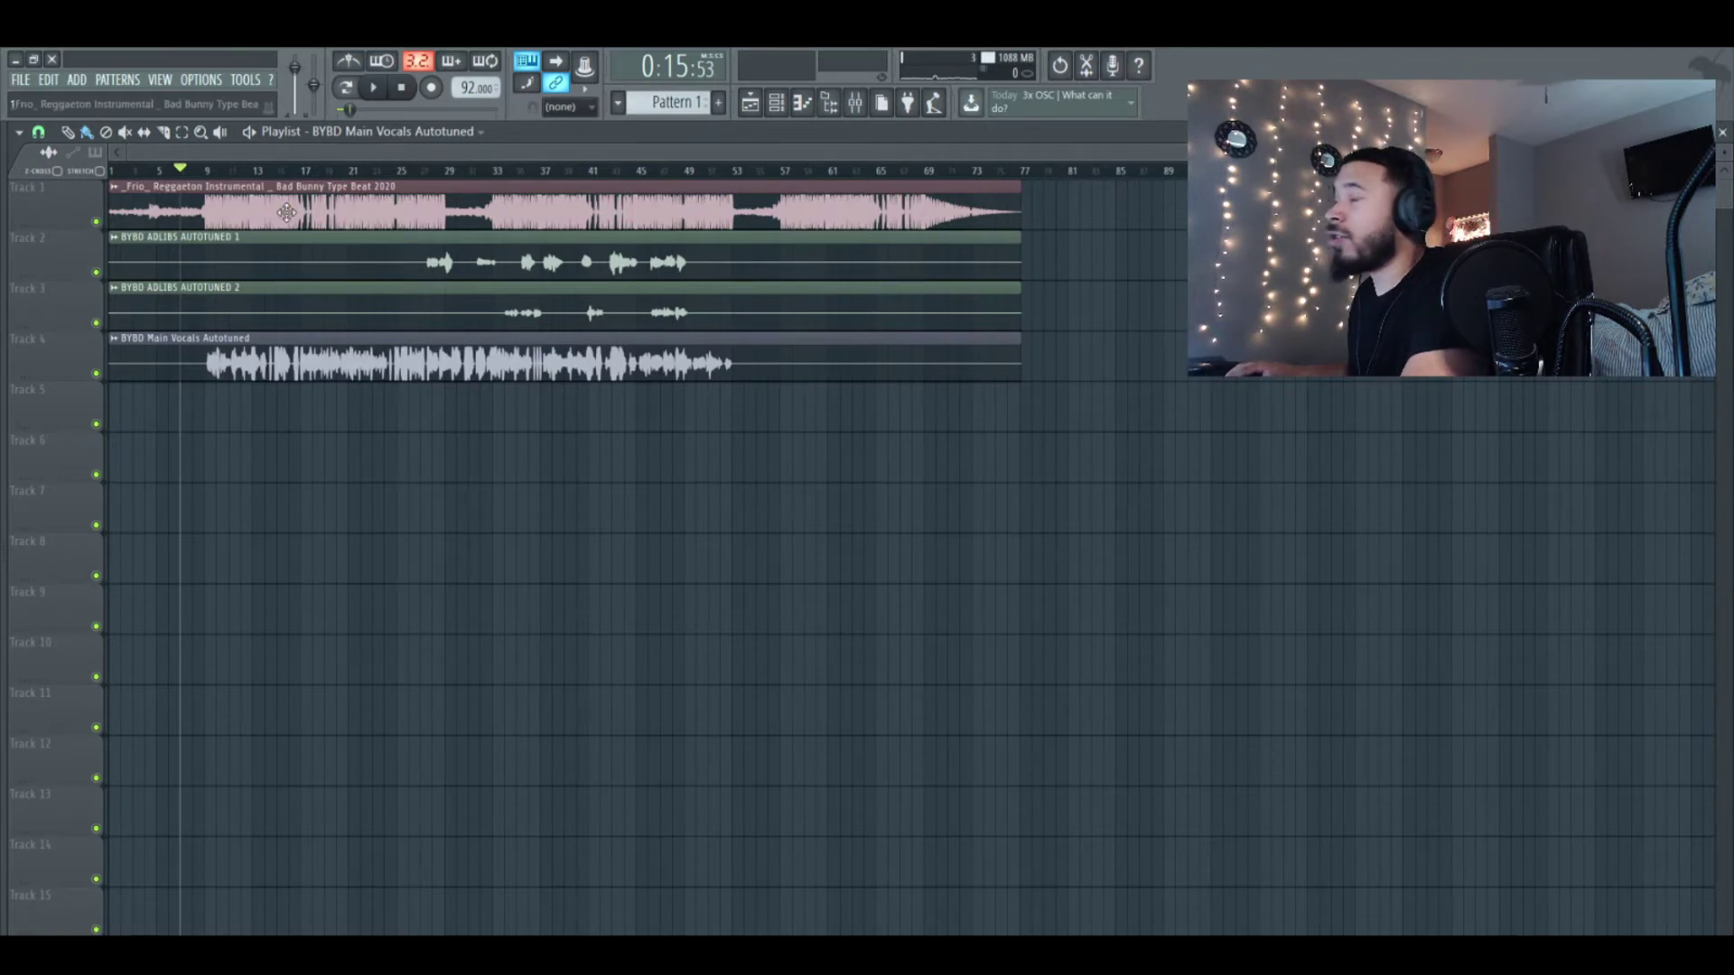
Open the mixer and move the vocals' SSL EQ window higher over the playlist
{"action": "key", "text": "space"}
{"action": "key", "text": "F9"}
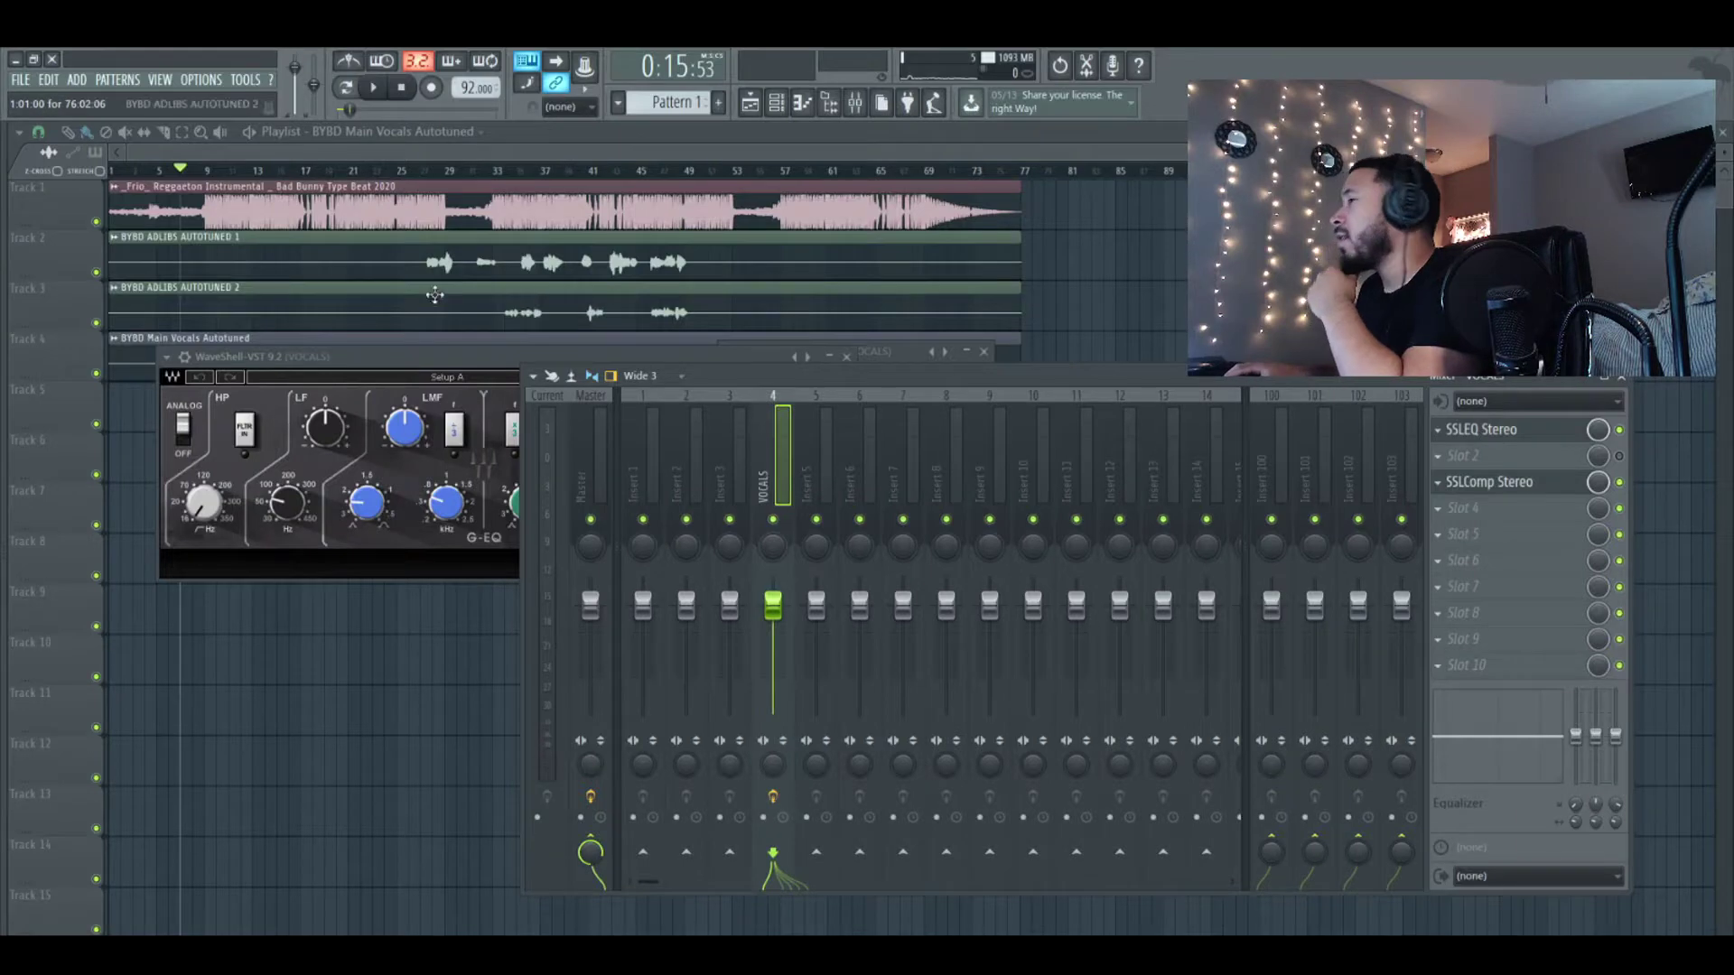
{"action": "left_click_drag", "start_coordinate": [388, 364], "coordinate": [386, 336]}
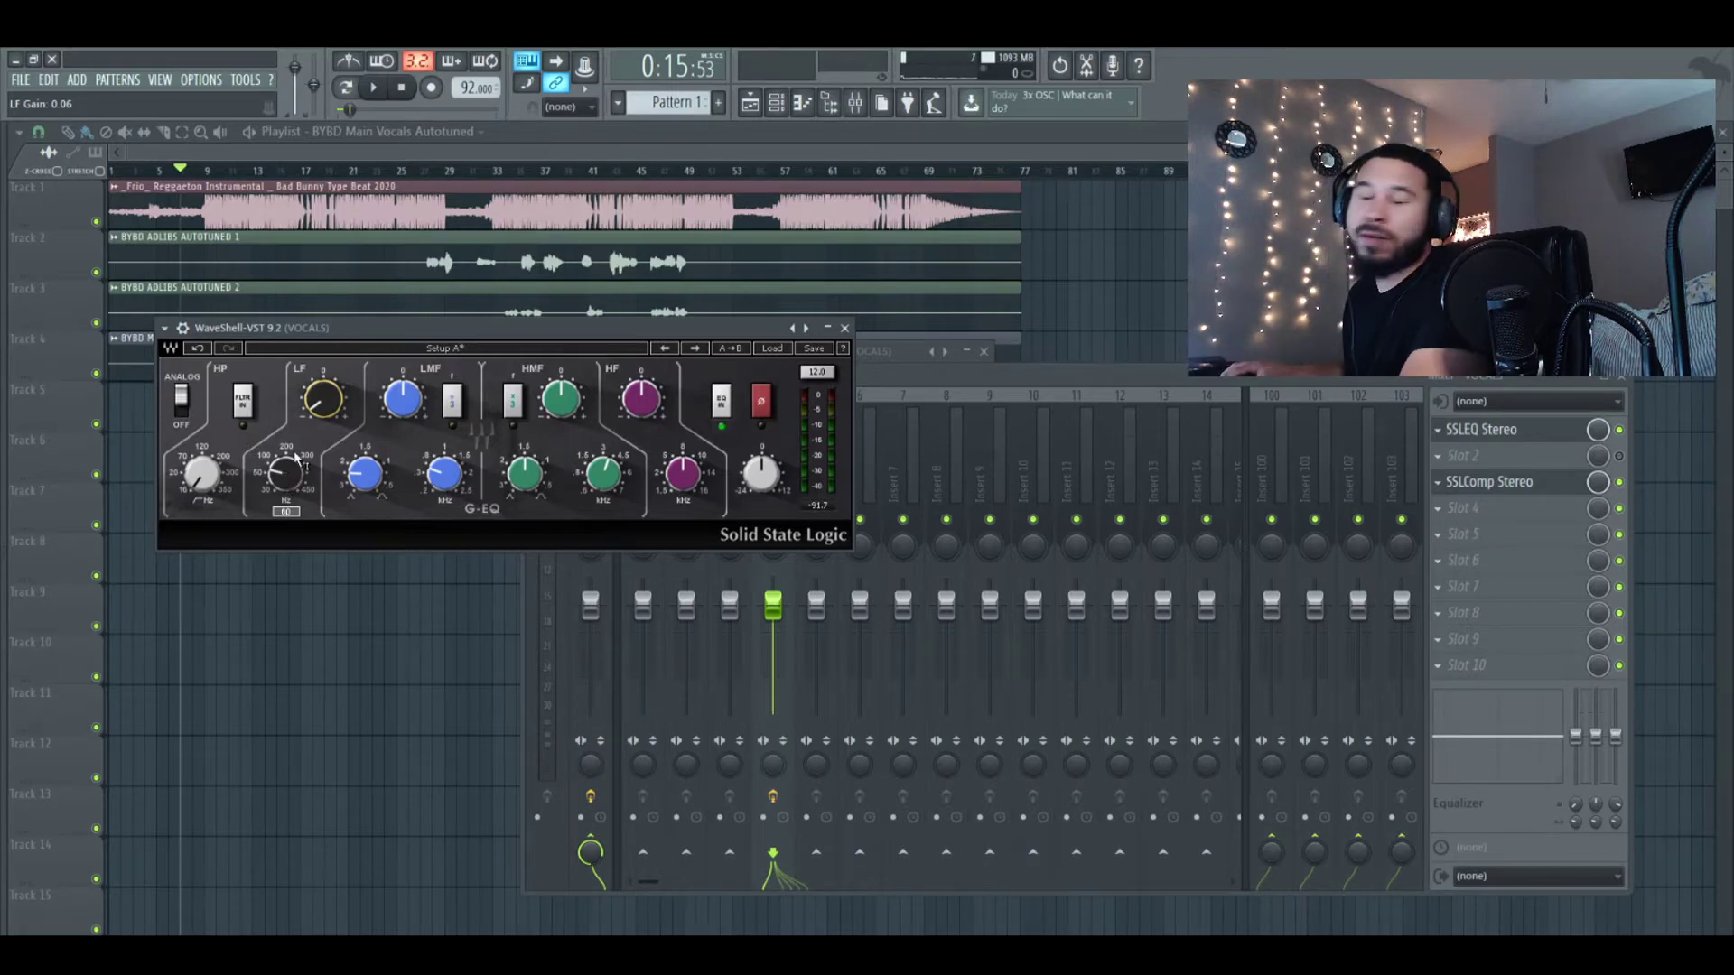
Sweep the LF frequency of the vocals' EQ by ear during playback and settle it slightly below 200 Hz
{"action": "key", "text": "space"}
{"action": "left_click_drag", "start_coordinate": [283, 473], "coordinate": [283, 514]}
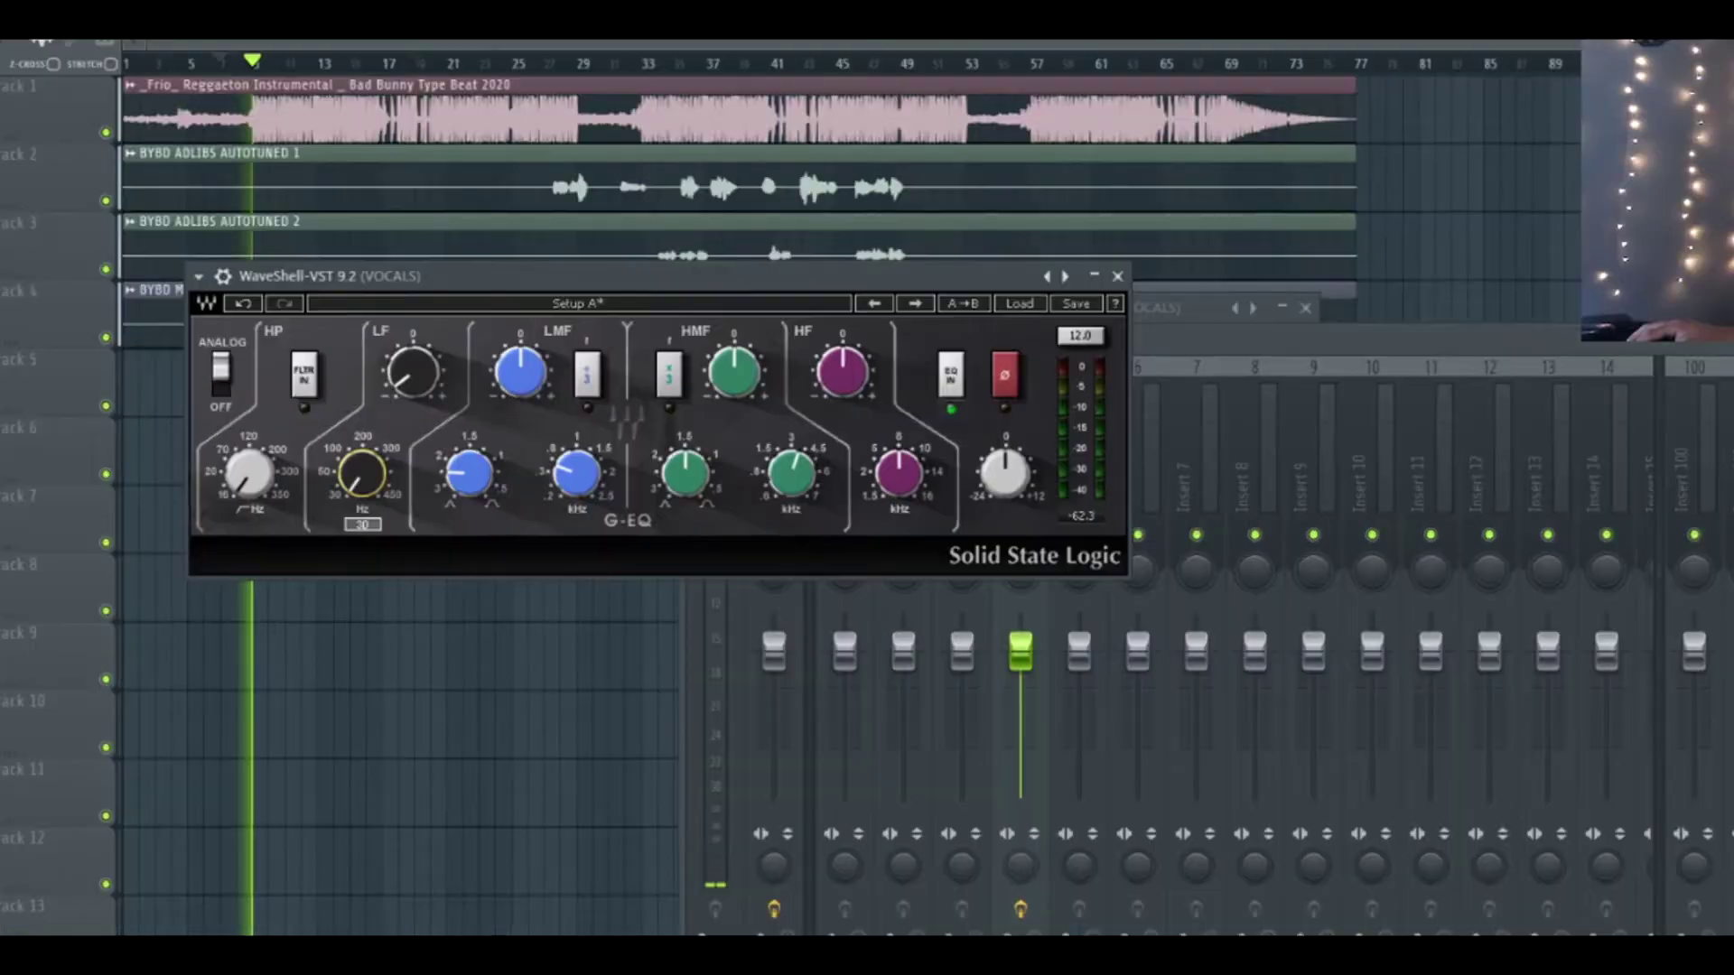
{"action": "mouse_move", "coordinate": [362, 472]}
{"action": "left_mouse_down"}
{"action": "mouse_move", "coordinate": [365, 307]}
{"action": "mouse_move", "coordinate": [366, 440]}
{"action": "left_mouse_up"}
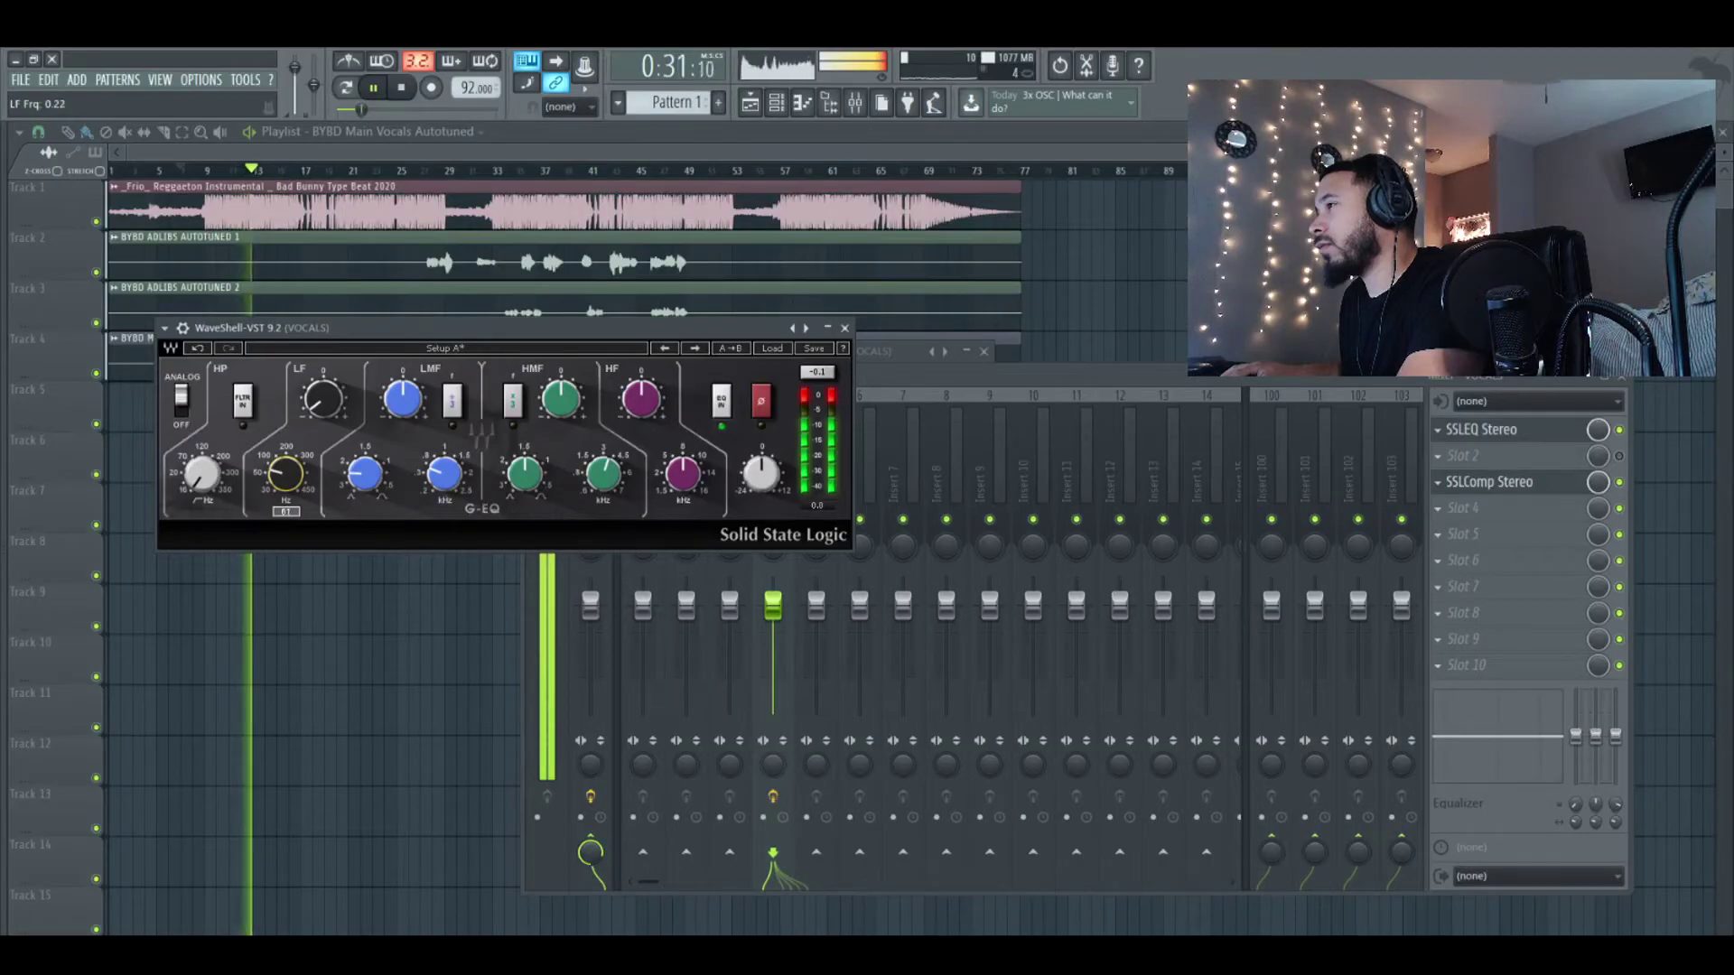
{"action": "mouse_move", "coordinate": [285, 474]}
{"action": "left_mouse_down"}
{"action": "mouse_move", "coordinate": [285, 447]}
{"action": "mouse_move", "coordinate": [285, 477]}
{"action": "left_mouse_up"}
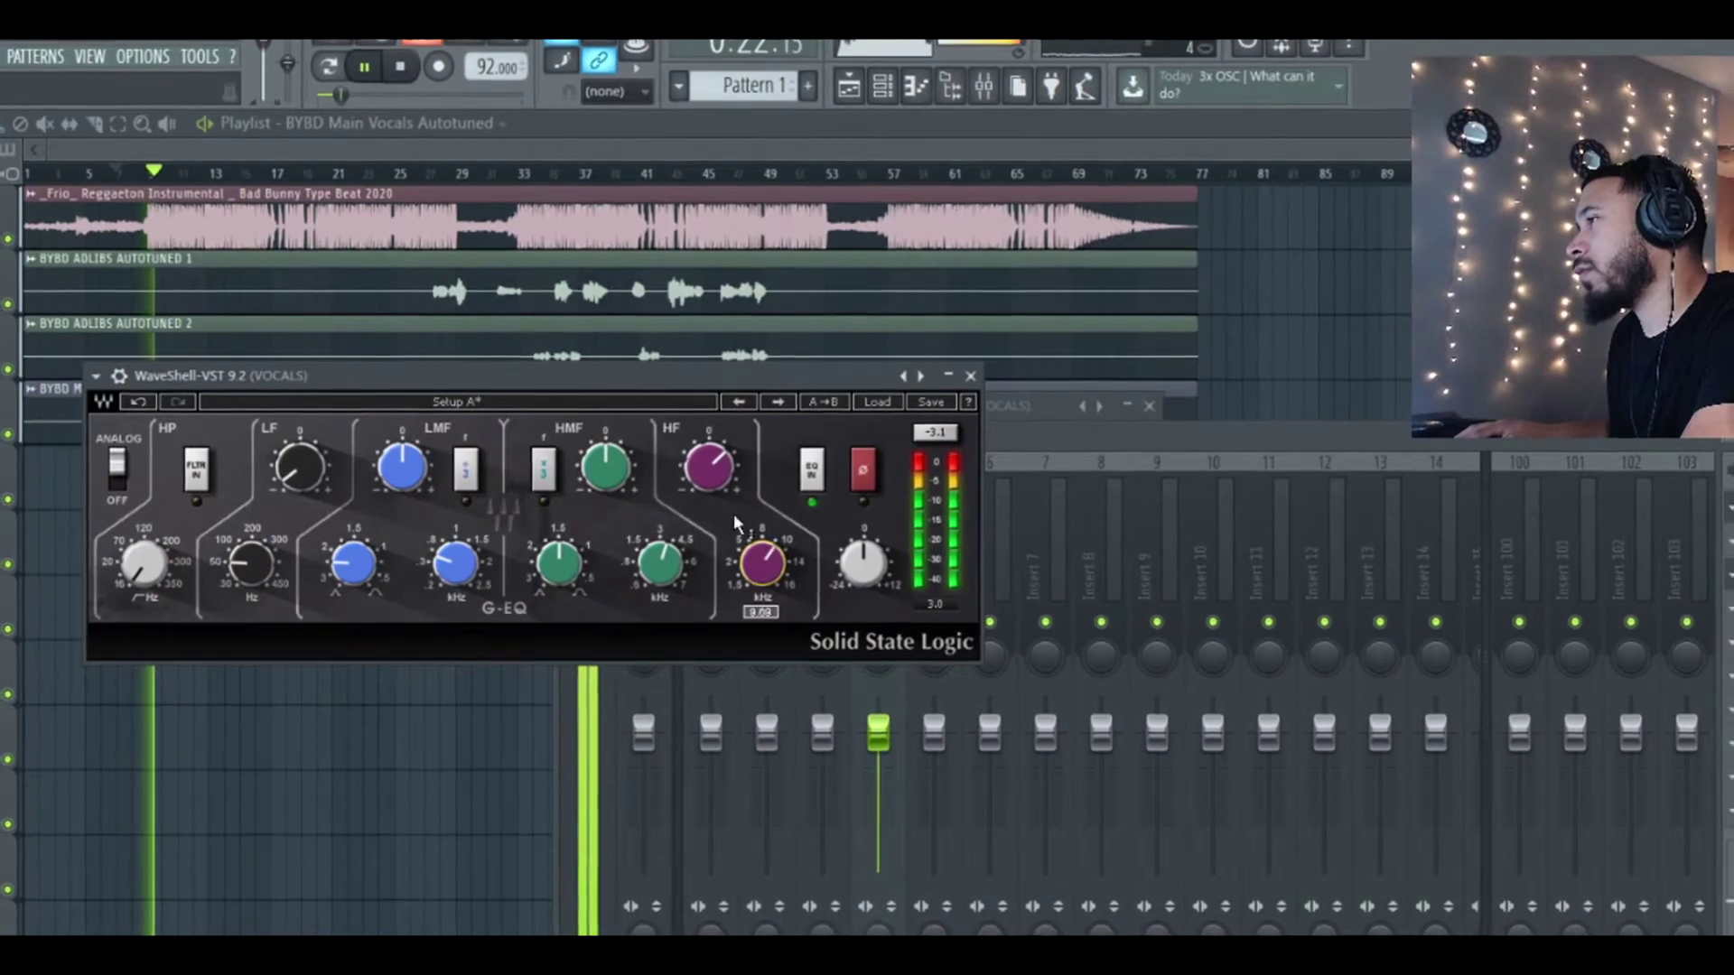
Boost the HF gain of the vocals' EQ to about 0.71 and tune its frequency to about 8.5 kHz by ear
{"action": "left_click_drag", "start_coordinate": [709, 468], "coordinate": [709, 411]}
{"action": "left_click_drag", "start_coordinate": [759, 560], "coordinate": [722, 554]}
{"action": "left_click_drag", "start_coordinate": [655, 430], "coordinate": [641, 403]}
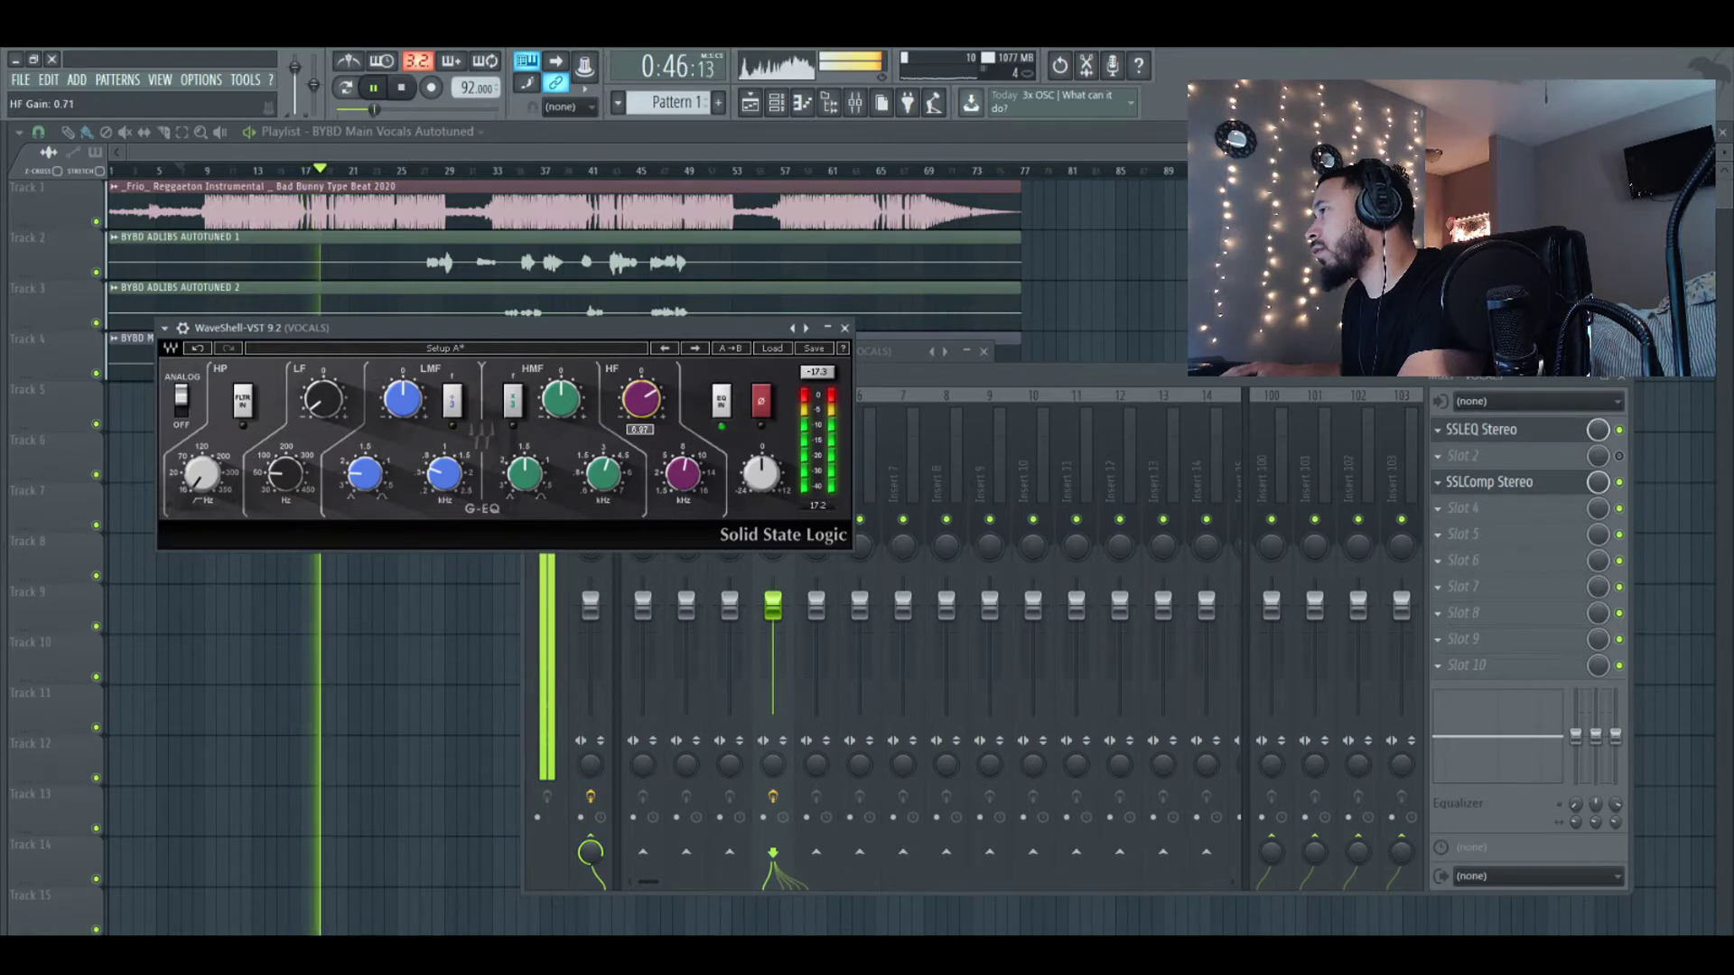
{"action": "key", "text": "space"}
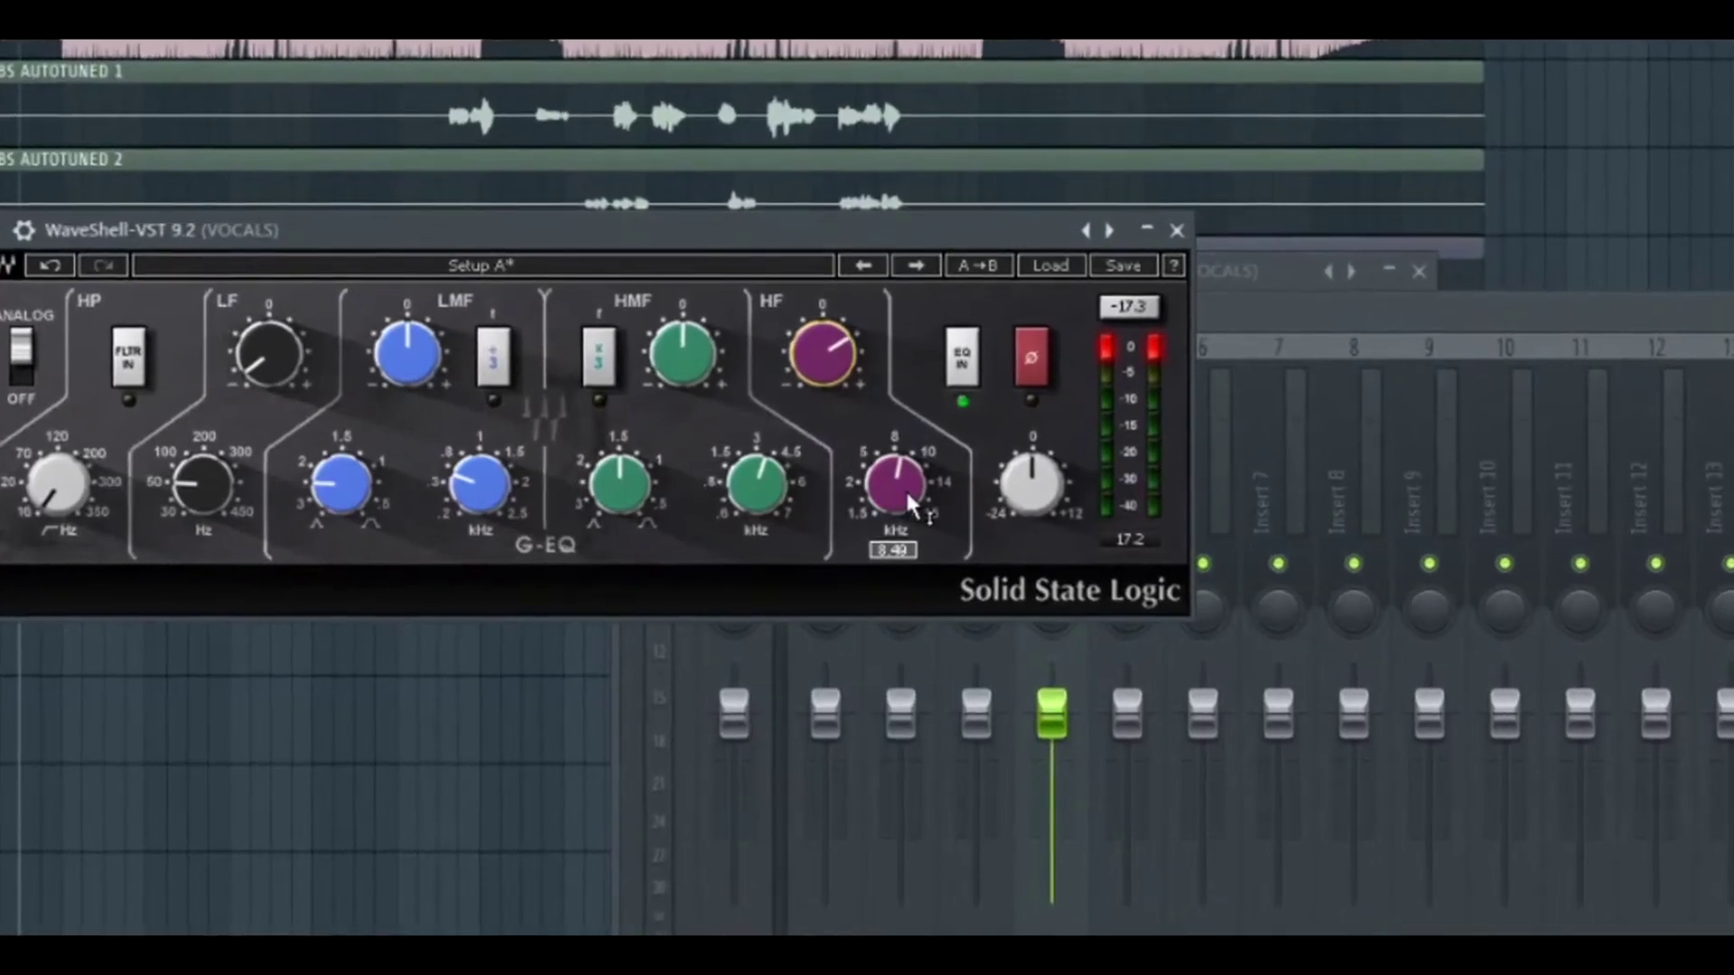
{"action": "mouse_move", "coordinate": [844, 340]}
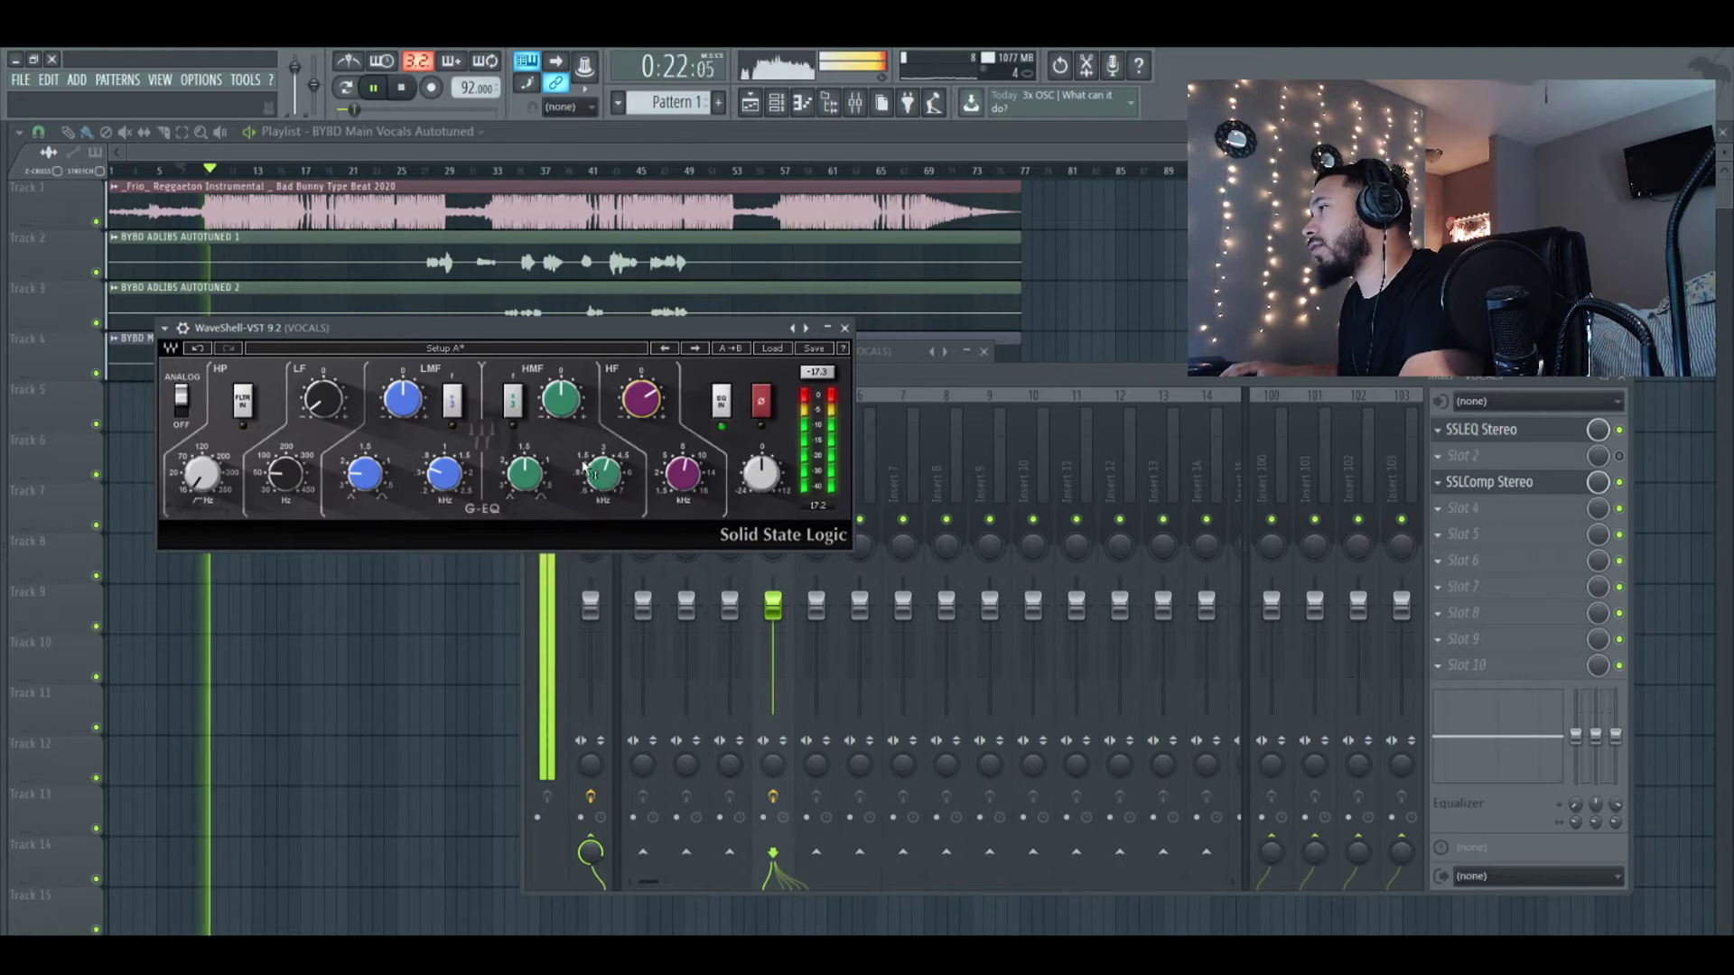
Sweep the HMF frequency with a strong boost, then settle the HMF gain at about 0.56
{"action": "left_click_drag", "start_coordinate": [561, 400], "coordinate": [561, 312]}
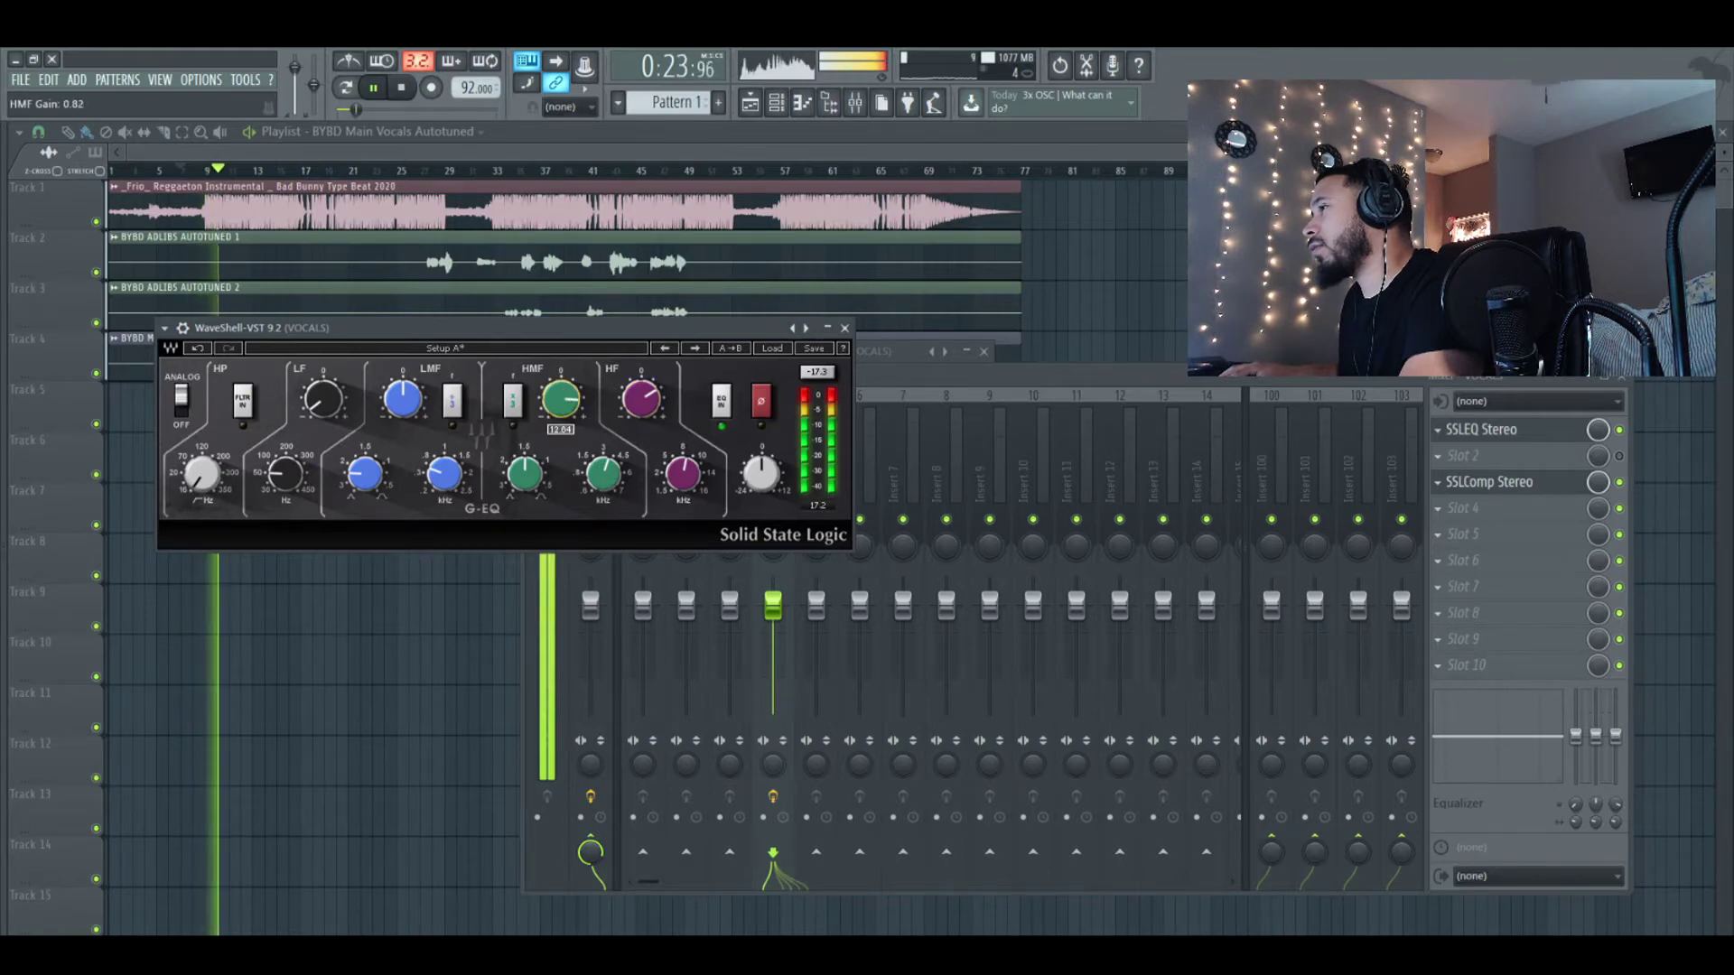
{"action": "mouse_move", "coordinate": [603, 474]}
{"action": "mouse_move", "coordinate": [604, 473]}
{"action": "left_mouse_down"}
{"action": "mouse_move", "coordinate": [603, 441]}
{"action": "mouse_move", "coordinate": [603, 483]}
{"action": "left_mouse_up"}
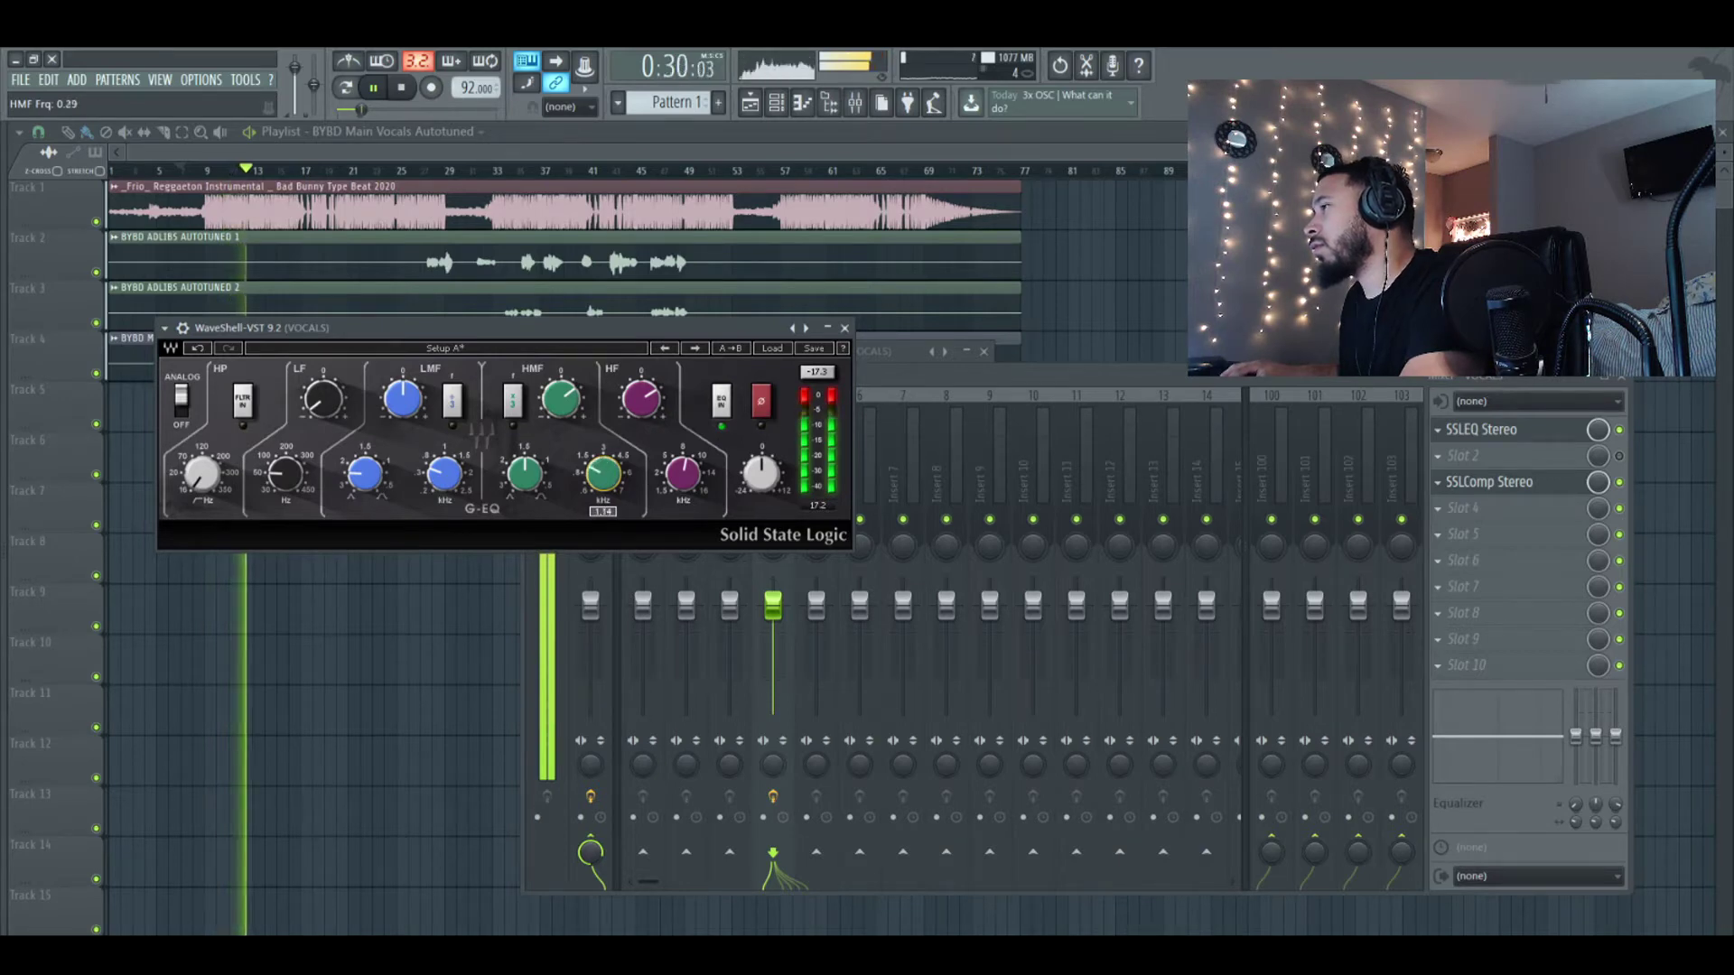
{"action": "left_click_drag", "start_coordinate": [603, 483], "coordinate": [561, 390]}
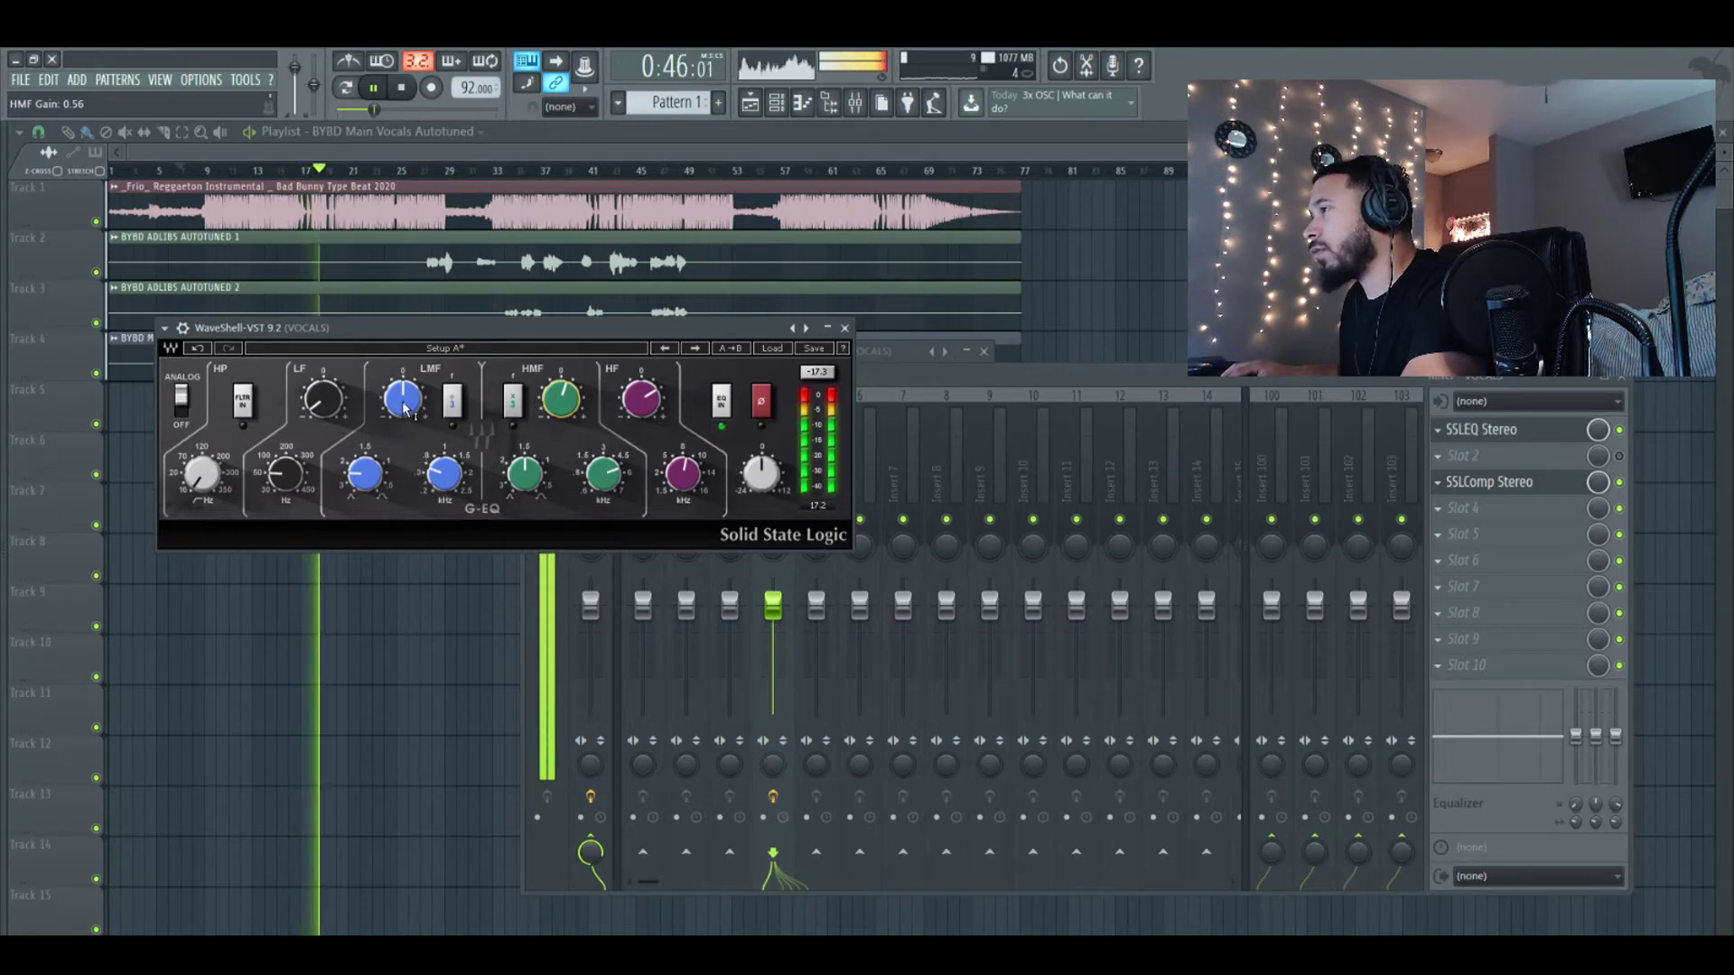
Tune the LMF frequency to about 1 kHz while auditioning its gain, leaving the LMF gain at 0.50
{"action": "left_click_drag", "start_coordinate": [404, 409], "coordinate": [404, 409]}
{"action": "mouse_move", "coordinate": [444, 474]}
{"action": "left_mouse_down"}
{"action": "mouse_move", "coordinate": [444, 442]}
{"action": "mouse_move", "coordinate": [444, 498]}
{"action": "mouse_move", "coordinate": [444, 433]}
{"action": "mouse_move", "coordinate": [443, 449]}
{"action": "mouse_move", "coordinate": [403, 386]}
{"action": "mouse_move", "coordinate": [444, 470]}
{"action": "left_mouse_up"}
{"action": "left_click_drag", "start_coordinate": [402, 399], "coordinate": [403, 391]}
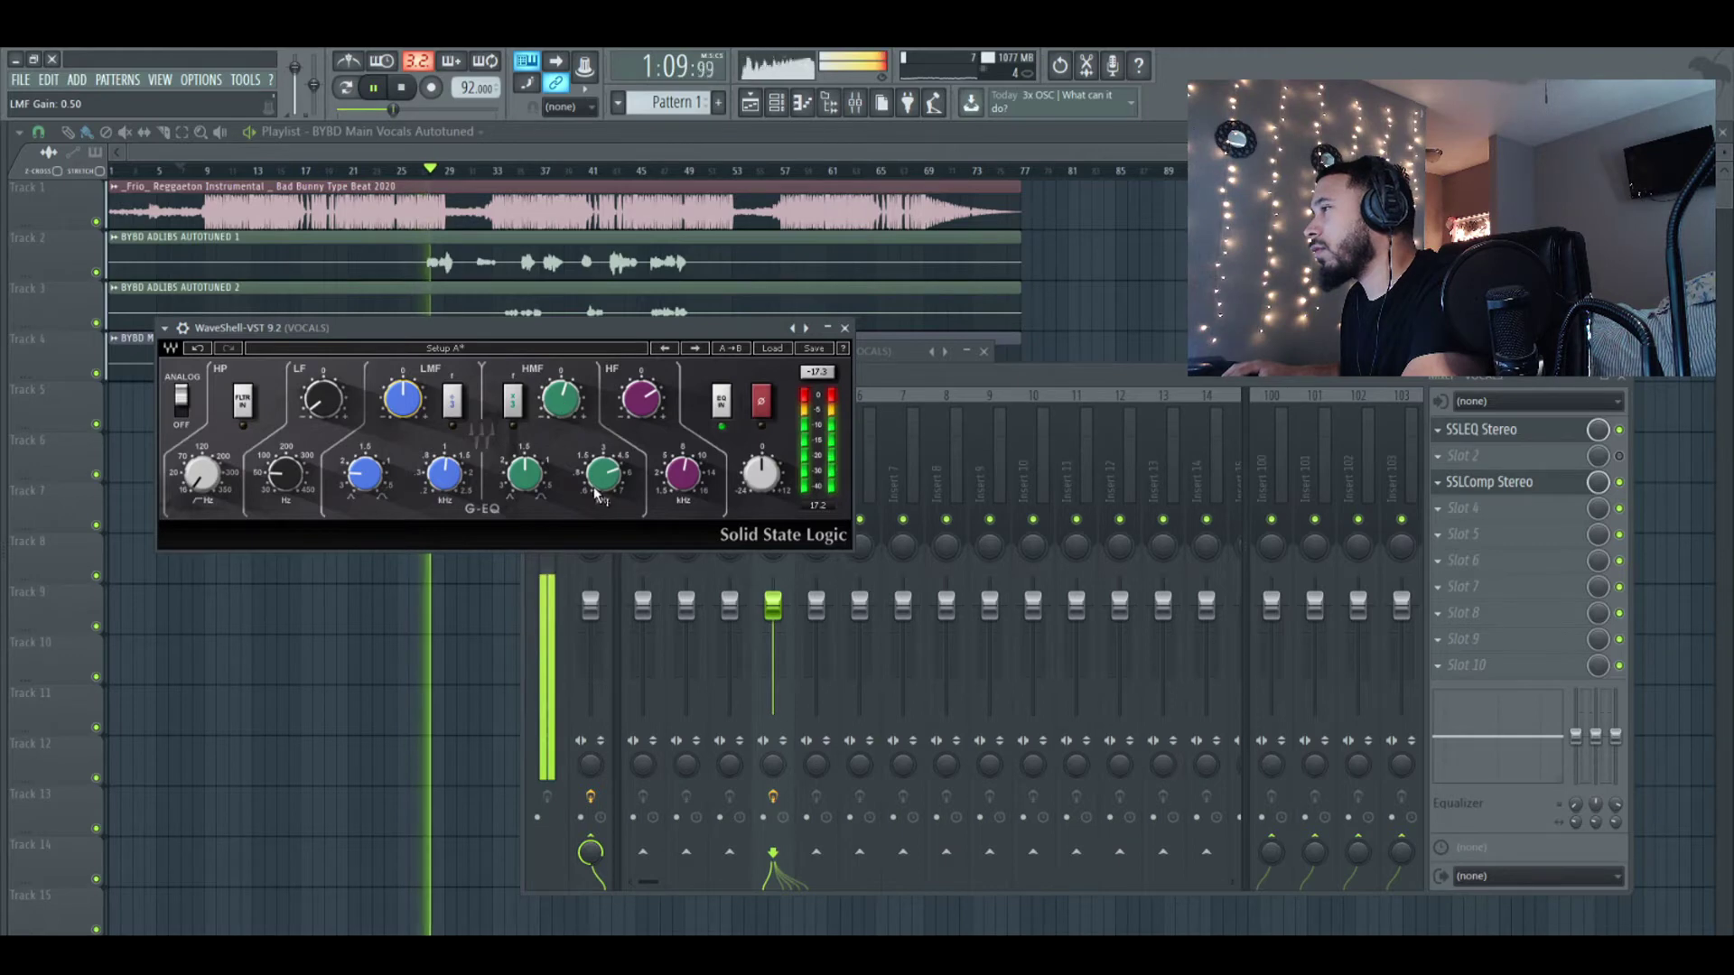
Rebalance the vocals' EQ by ear, setting the HMF gain to about 0.58 and the LMF gain to about 0.34
{"action": "left_click_drag", "start_coordinate": [561, 400], "coordinate": [641, 391]}
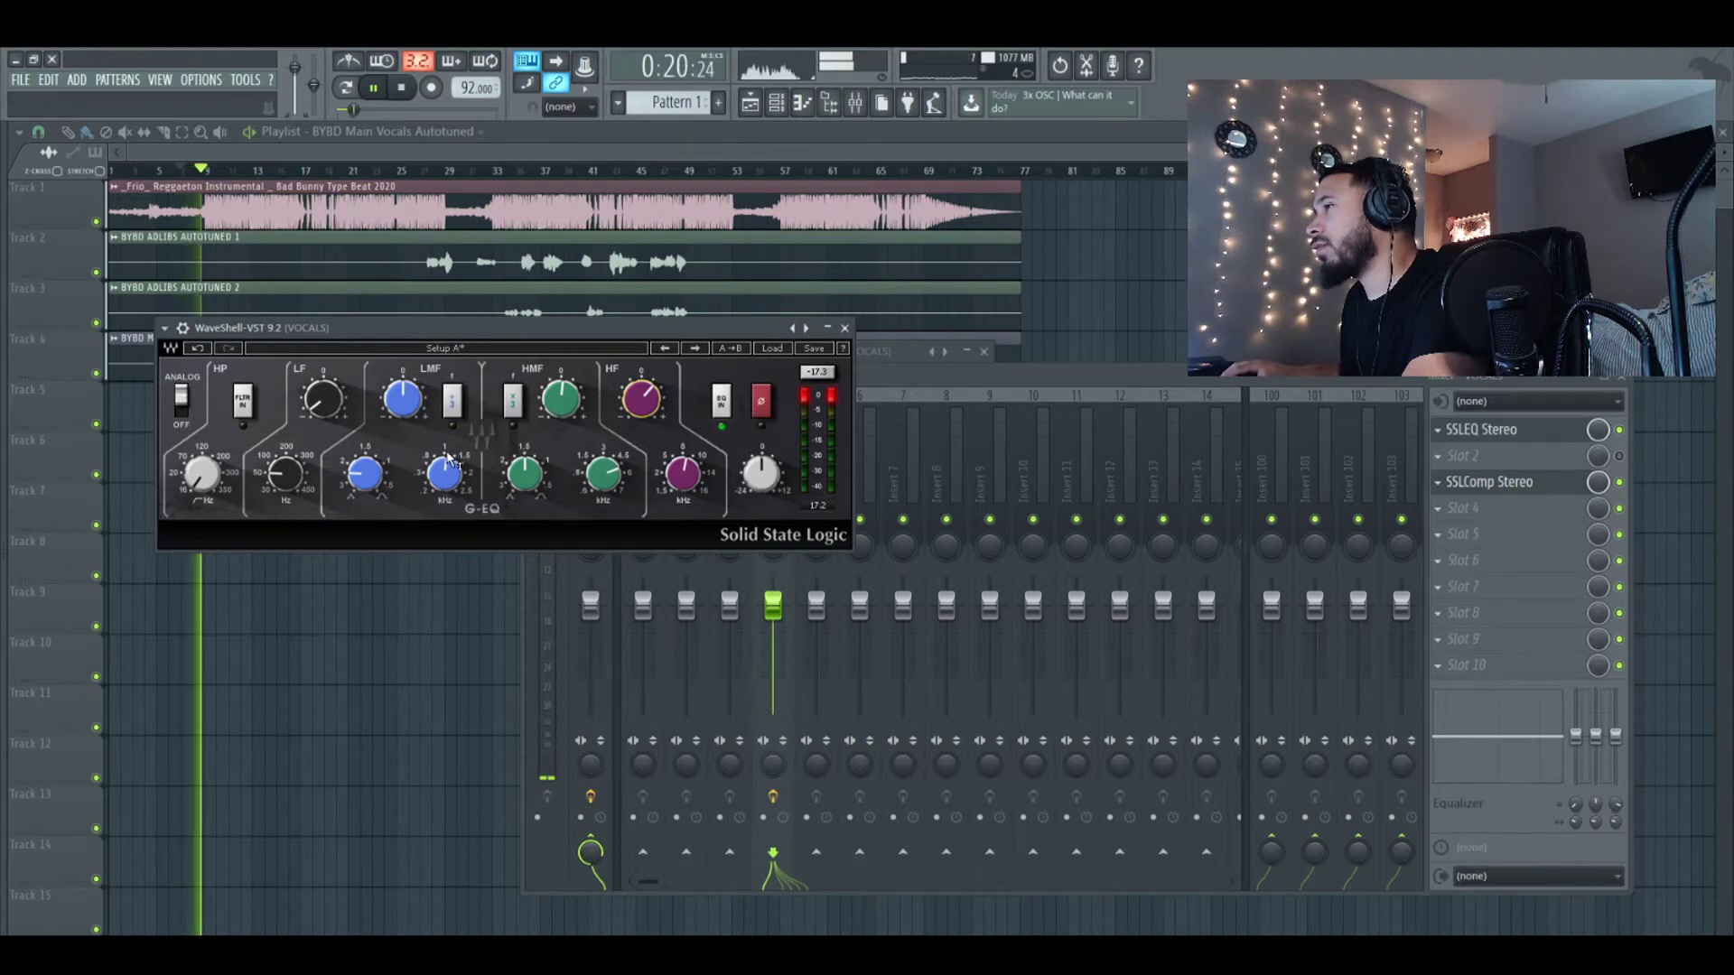
{"action": "mouse_move", "coordinate": [446, 467]}
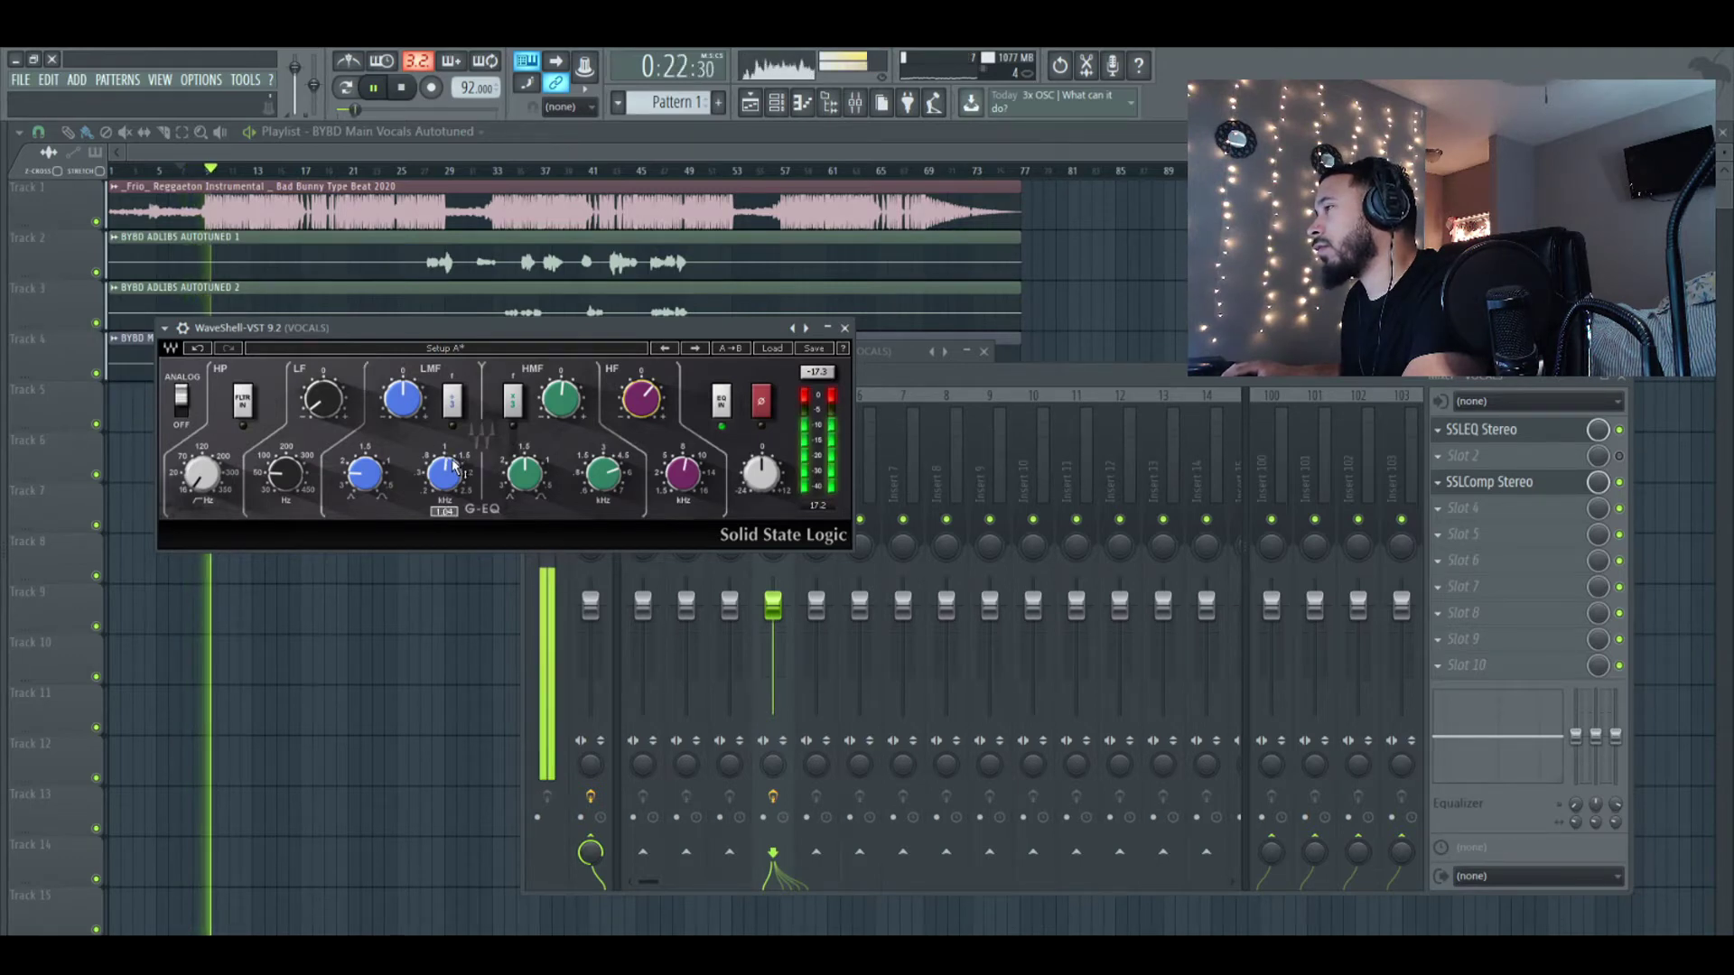
{"action": "mouse_move", "coordinate": [561, 398]}
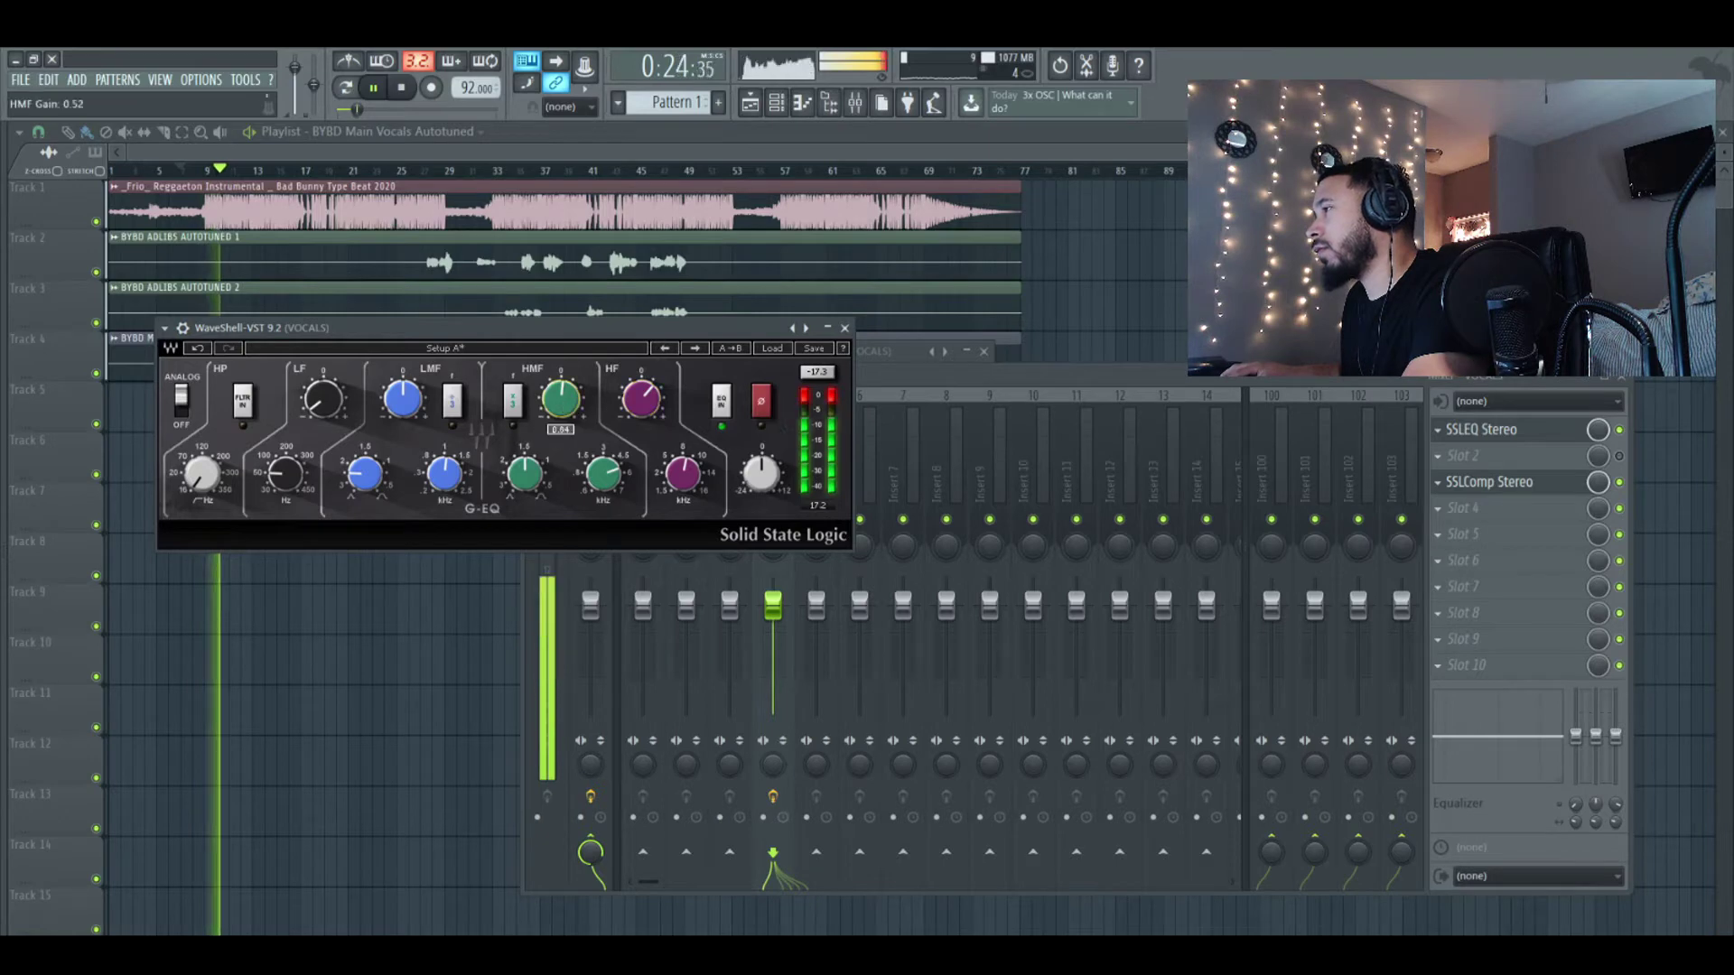
{"action": "left_click_drag", "start_coordinate": [561, 399], "coordinate": [561, 392]}
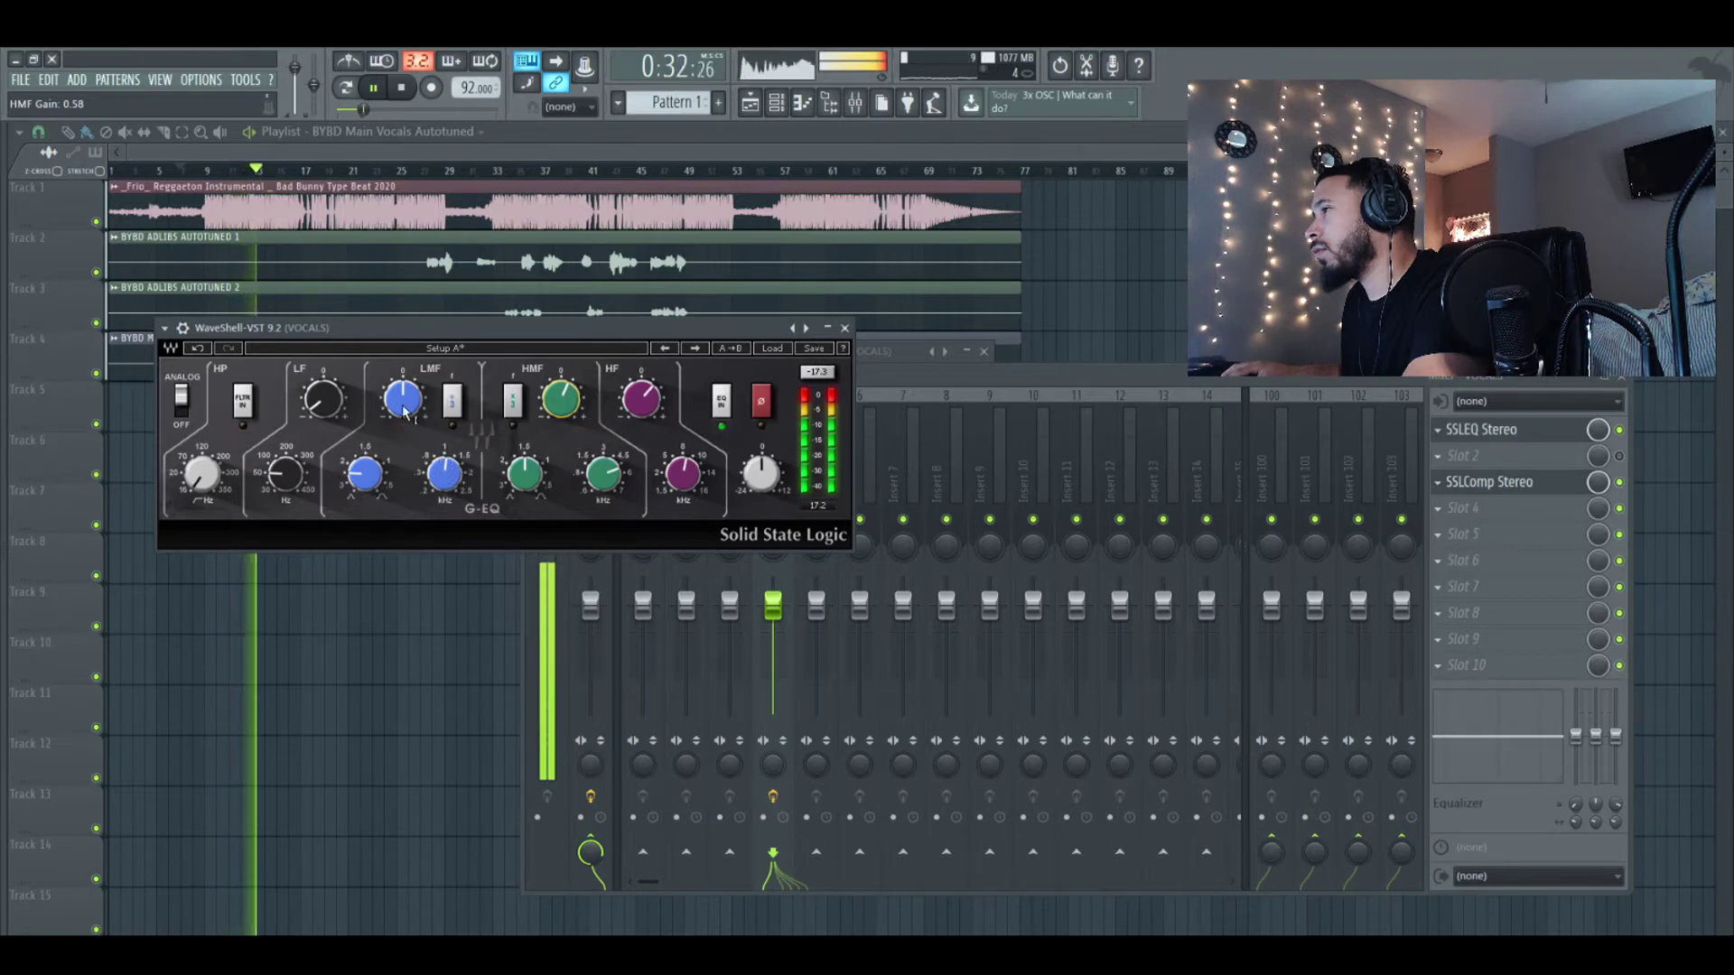
{"action": "left_click_drag", "start_coordinate": [403, 401], "coordinate": [403, 413]}
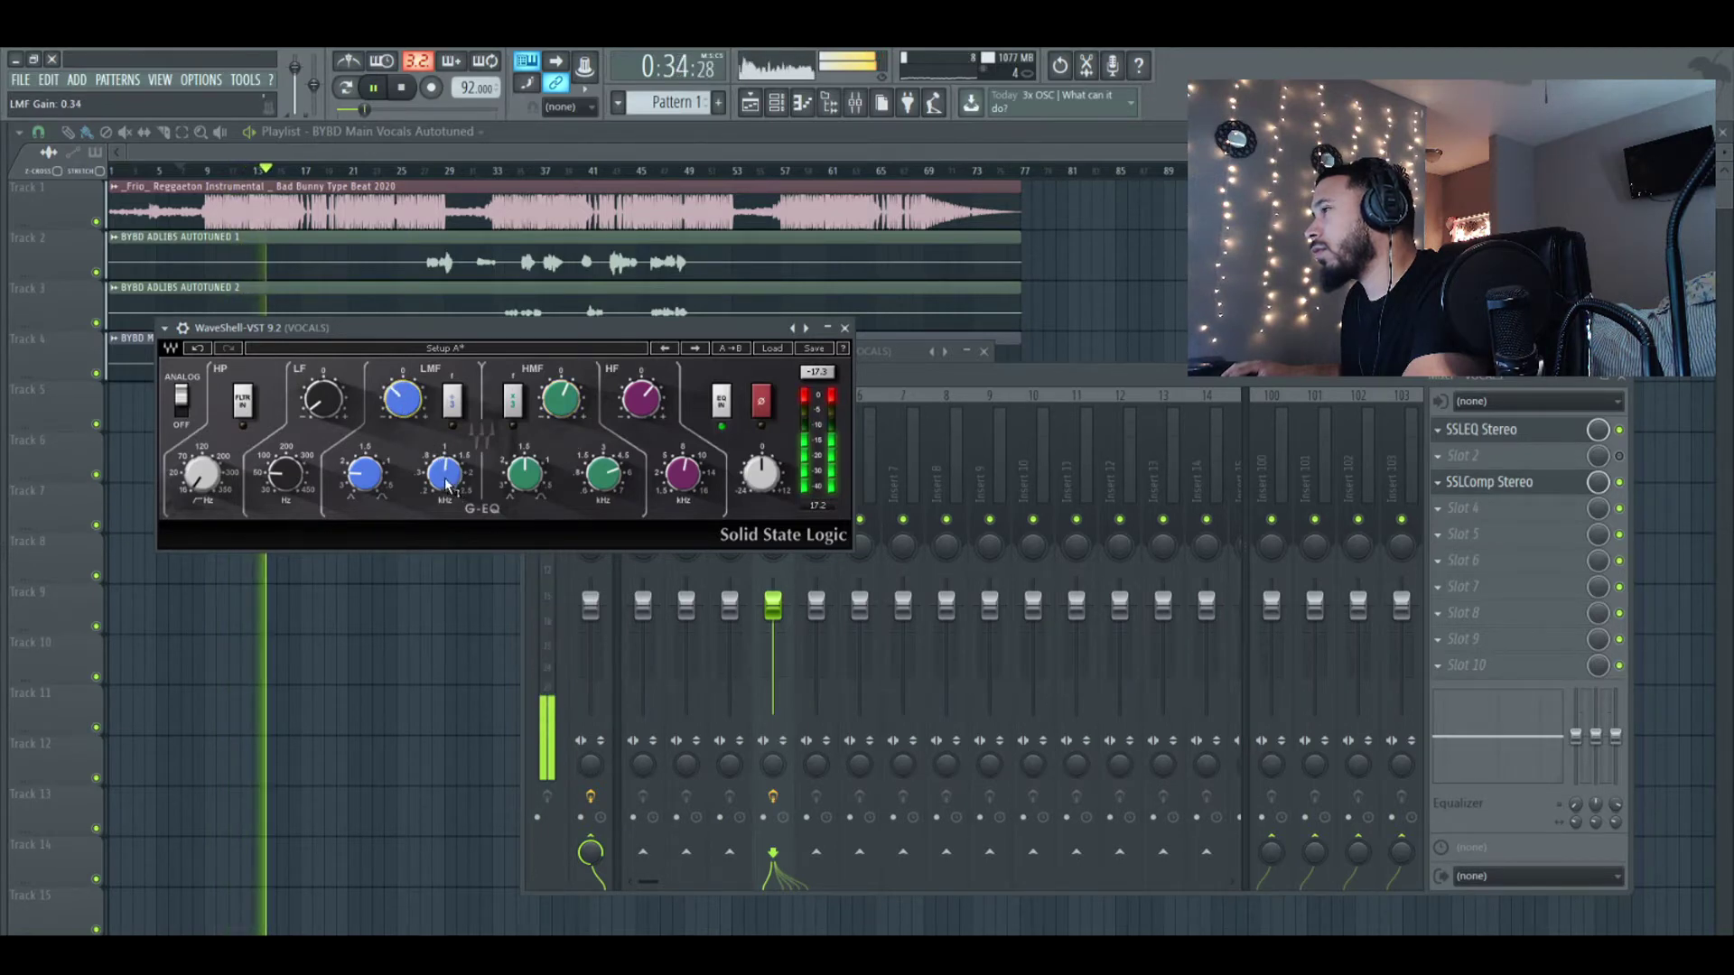
{"action": "key", "text": "space"}
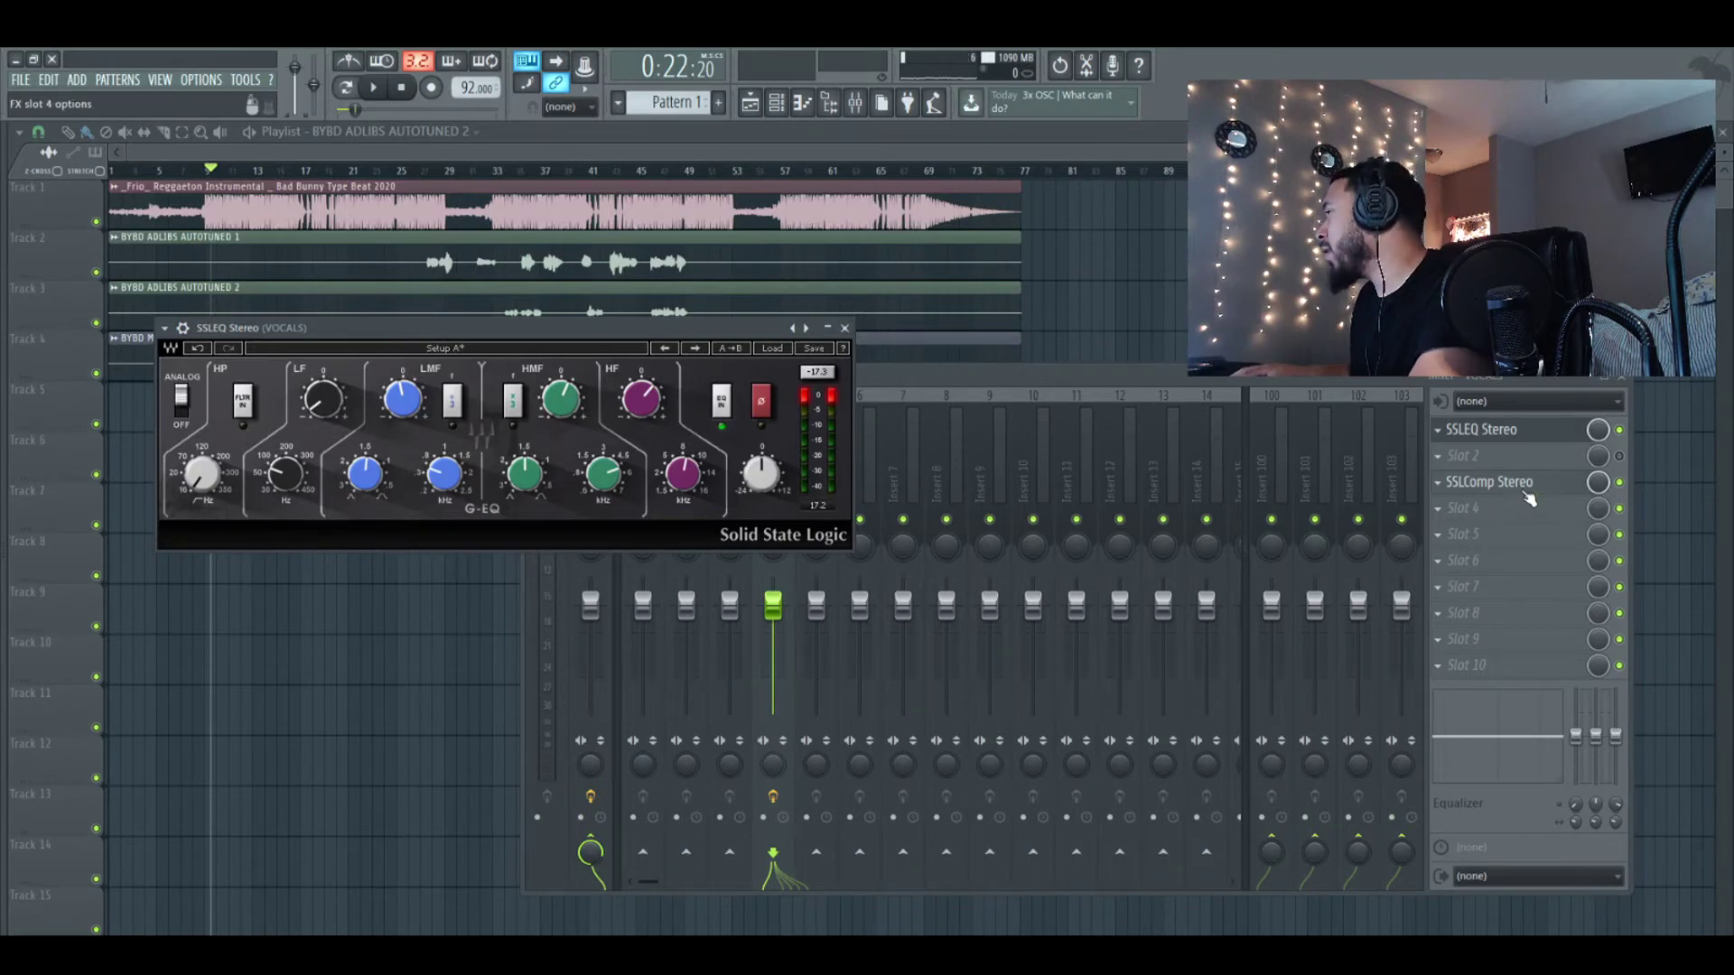
Open the vocals' SSL compressor and lower its threshold to about 0.63 during playback
{"action": "left_click", "coordinate": [1499, 482]}
{"action": "key", "text": "space"}
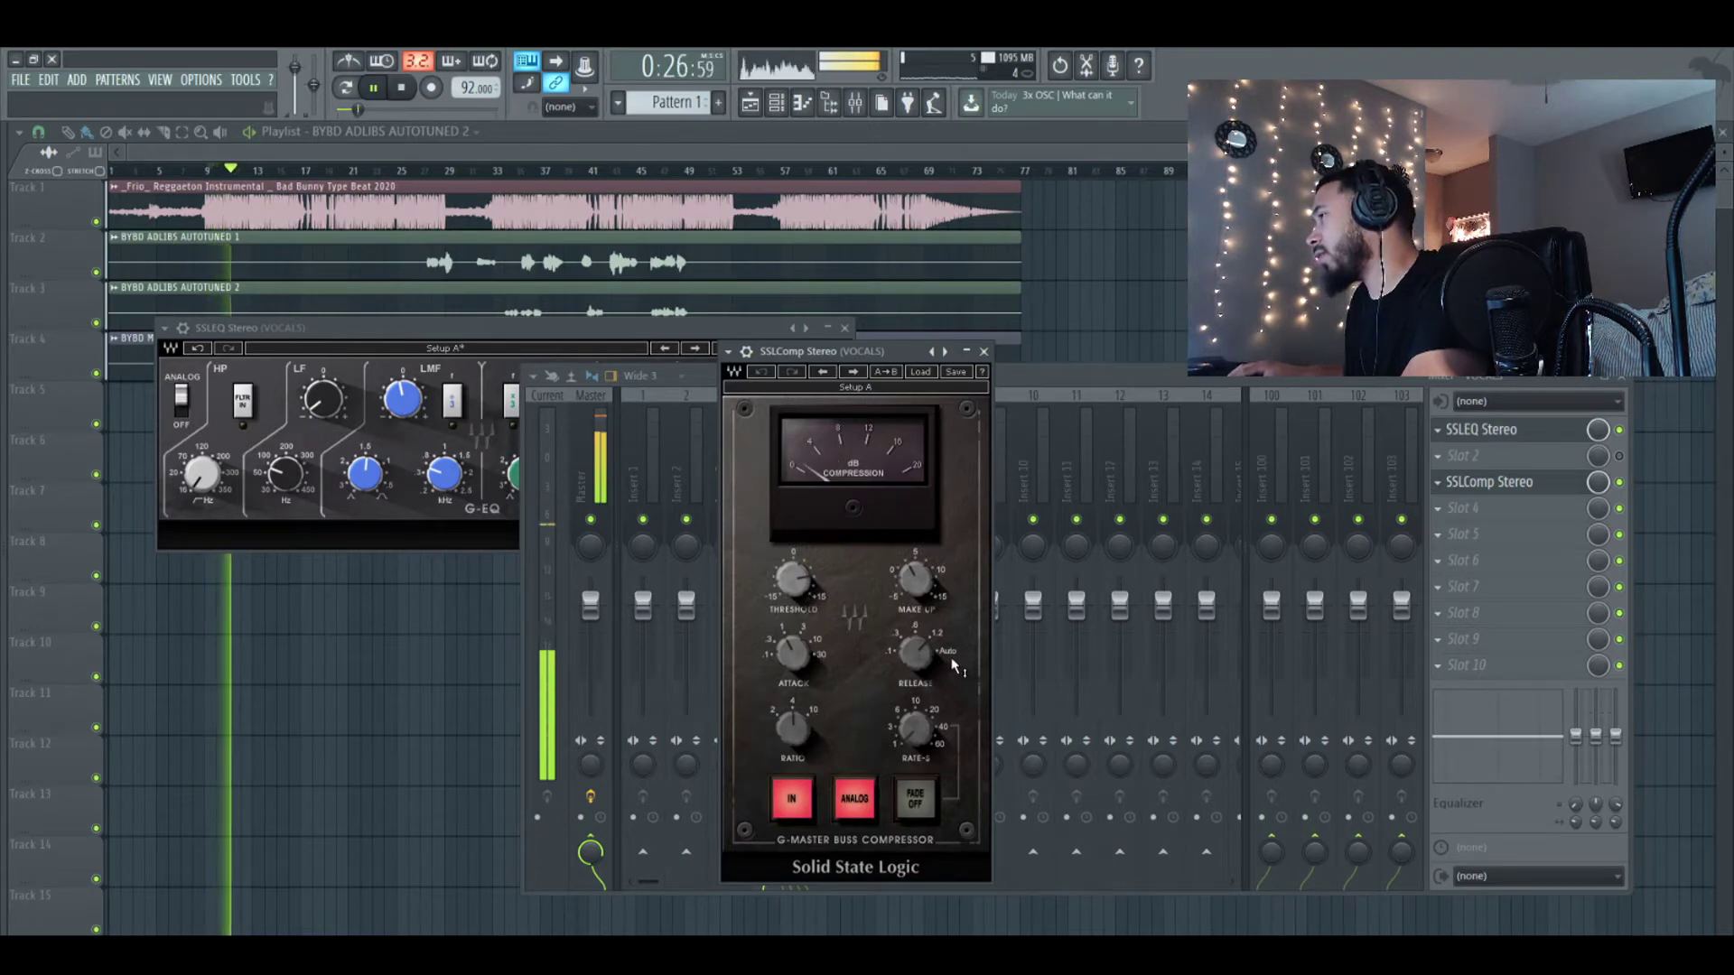
{"action": "mouse_move", "coordinate": [778, 578]}
{"action": "left_mouse_down"}
{"action": "mouse_move", "coordinate": [778, 556]}
{"action": "mouse_move", "coordinate": [791, 582]}
{"action": "left_mouse_up"}
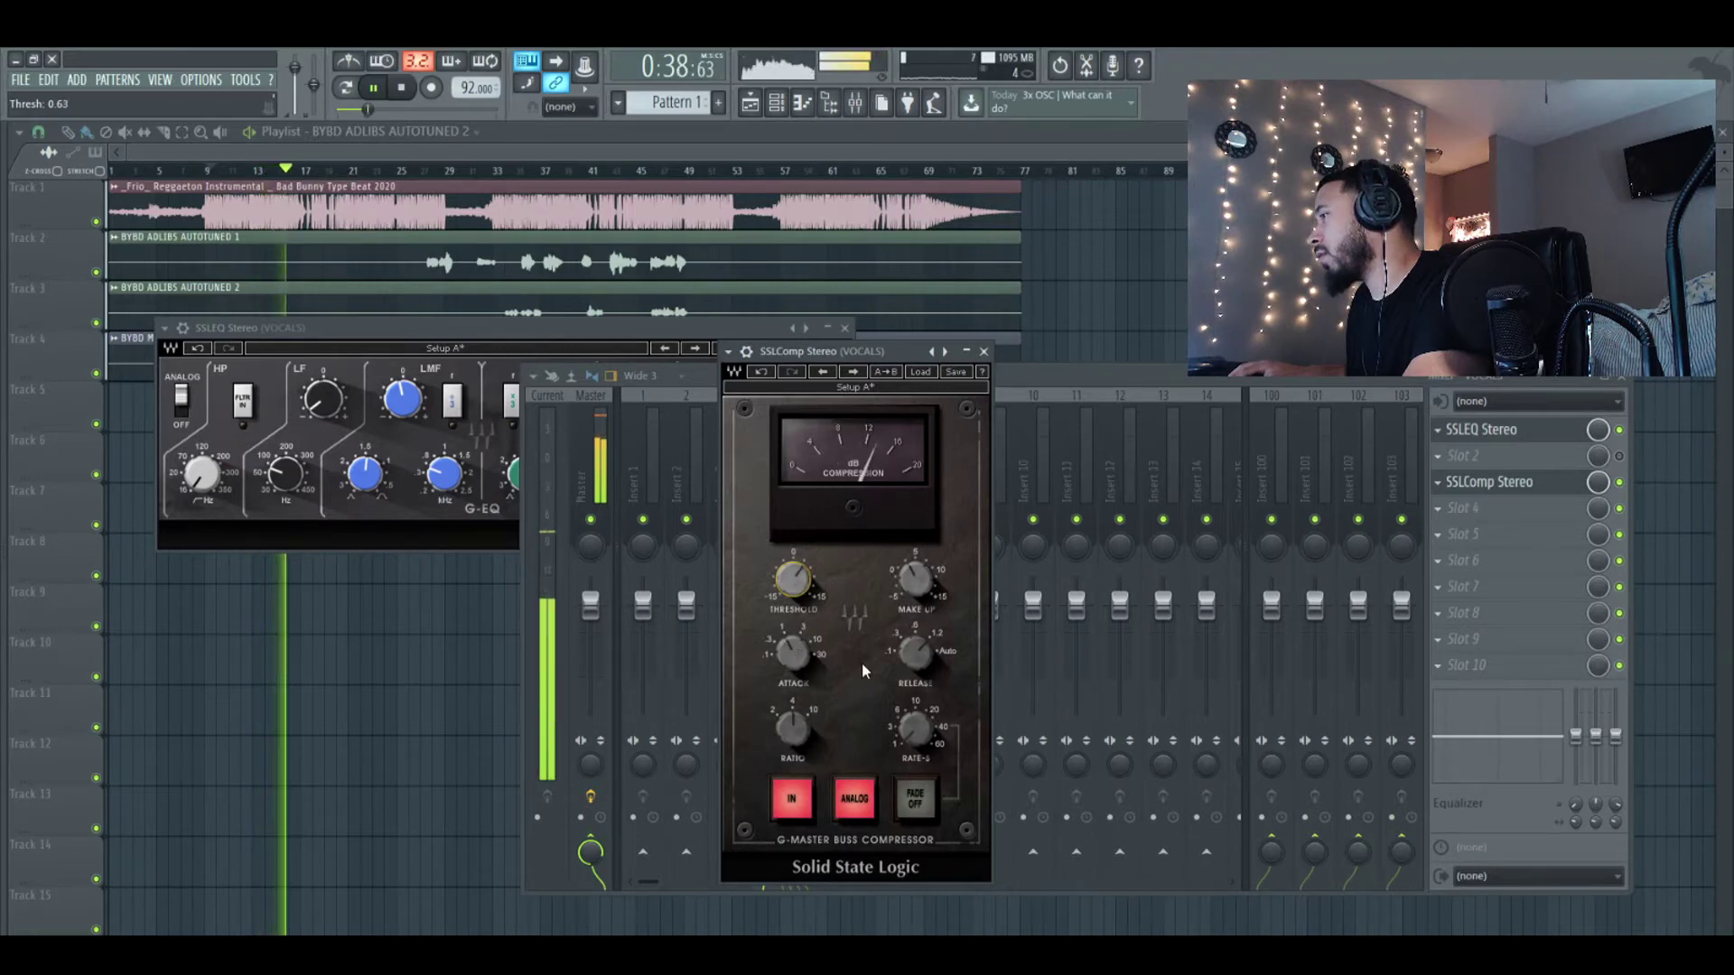
Set the vocals' compressor ratio to 10:1 and its release to Auto
{"action": "left_click", "coordinate": [802, 717]}
{"action": "left_click_drag", "start_coordinate": [816, 714], "coordinate": [818, 709]}
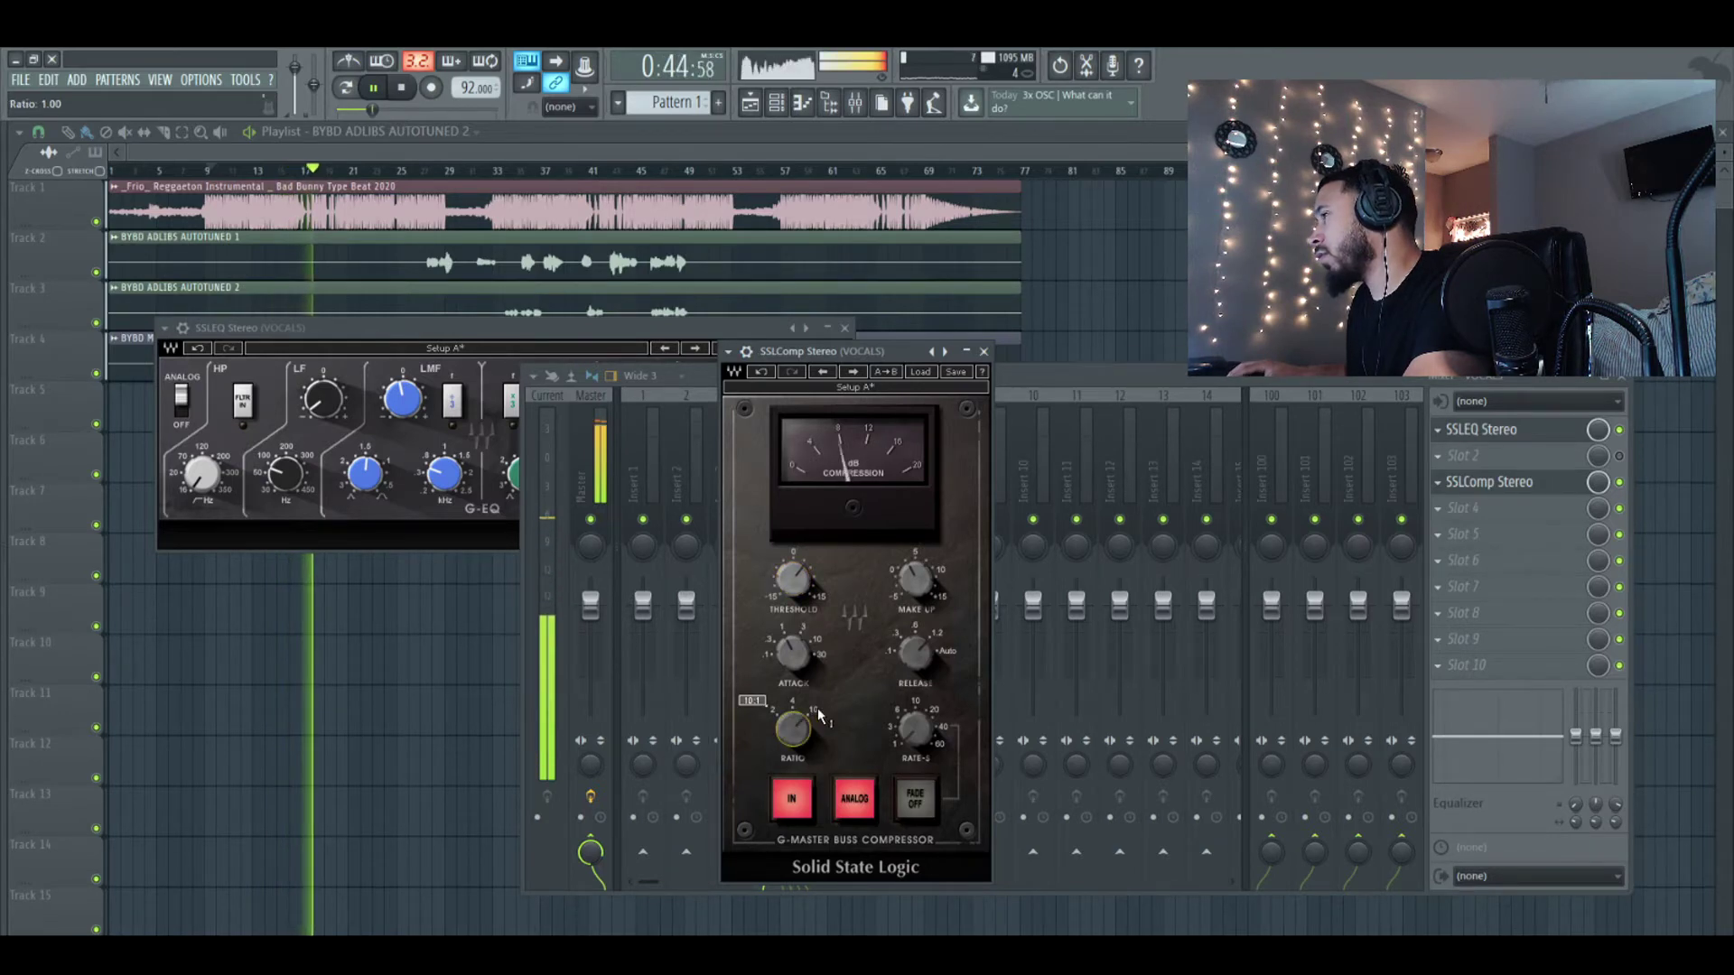
{"action": "mouse_move", "coordinate": [836, 637]}
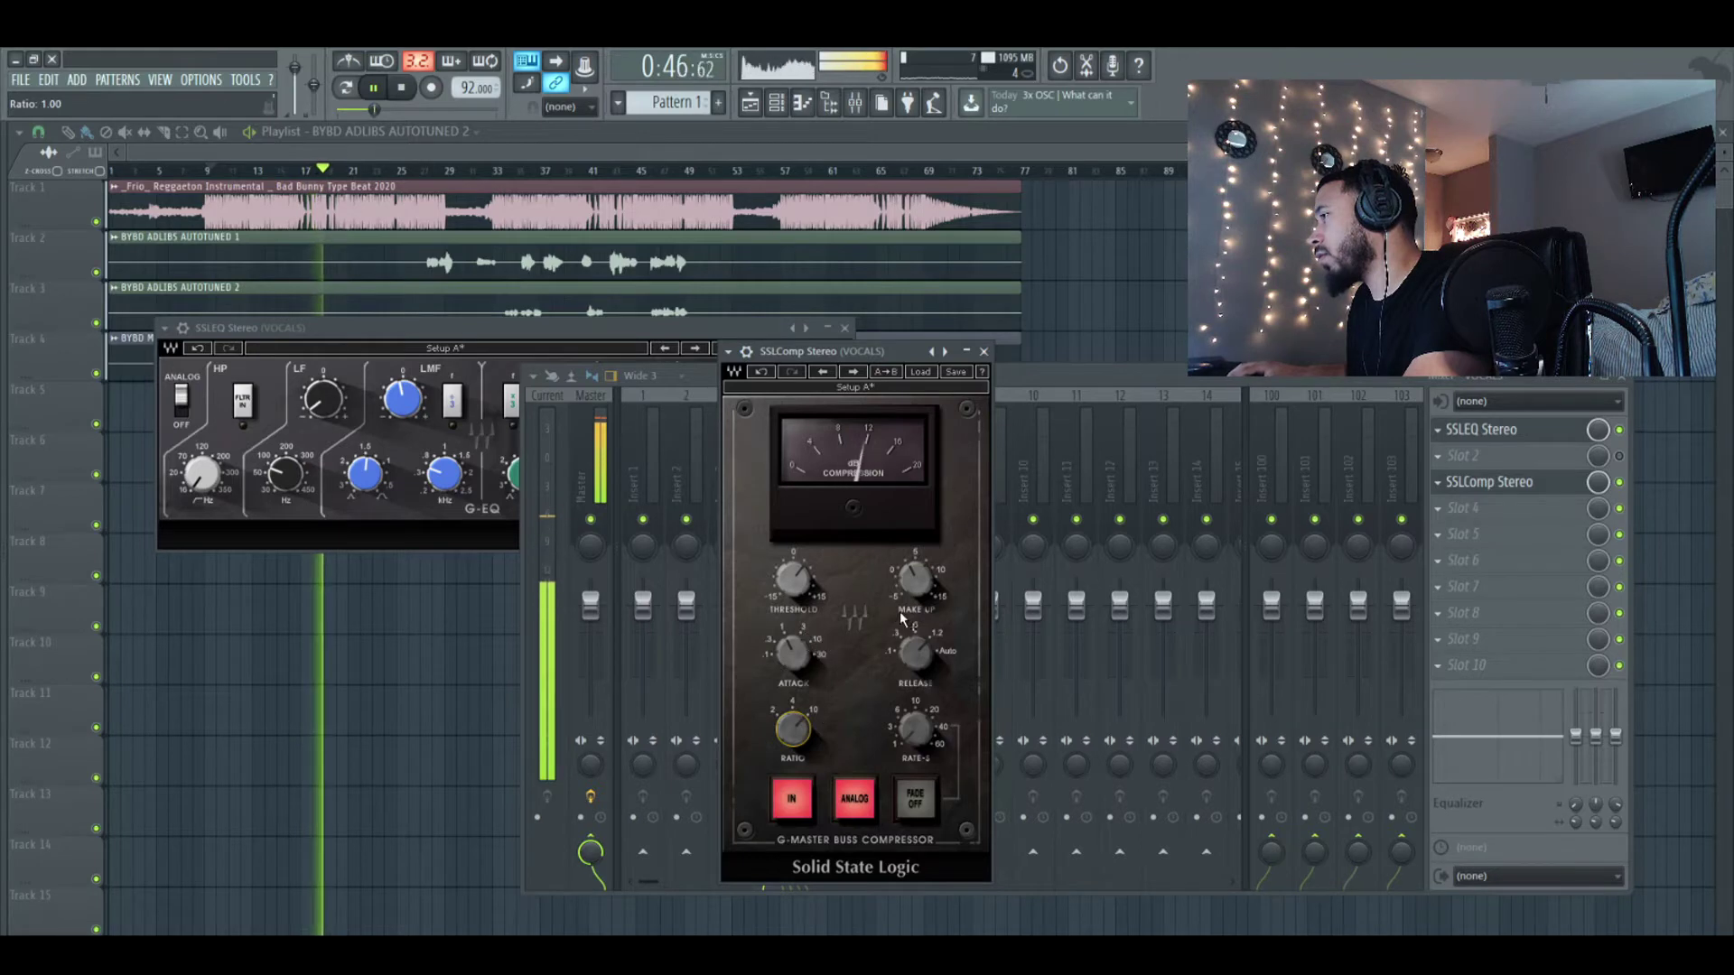
{"action": "mouse_move", "coordinate": [913, 653]}
{"action": "scroll", "coordinate": [920, 659], "scroll_direction": "up", "scroll_amount": 1}
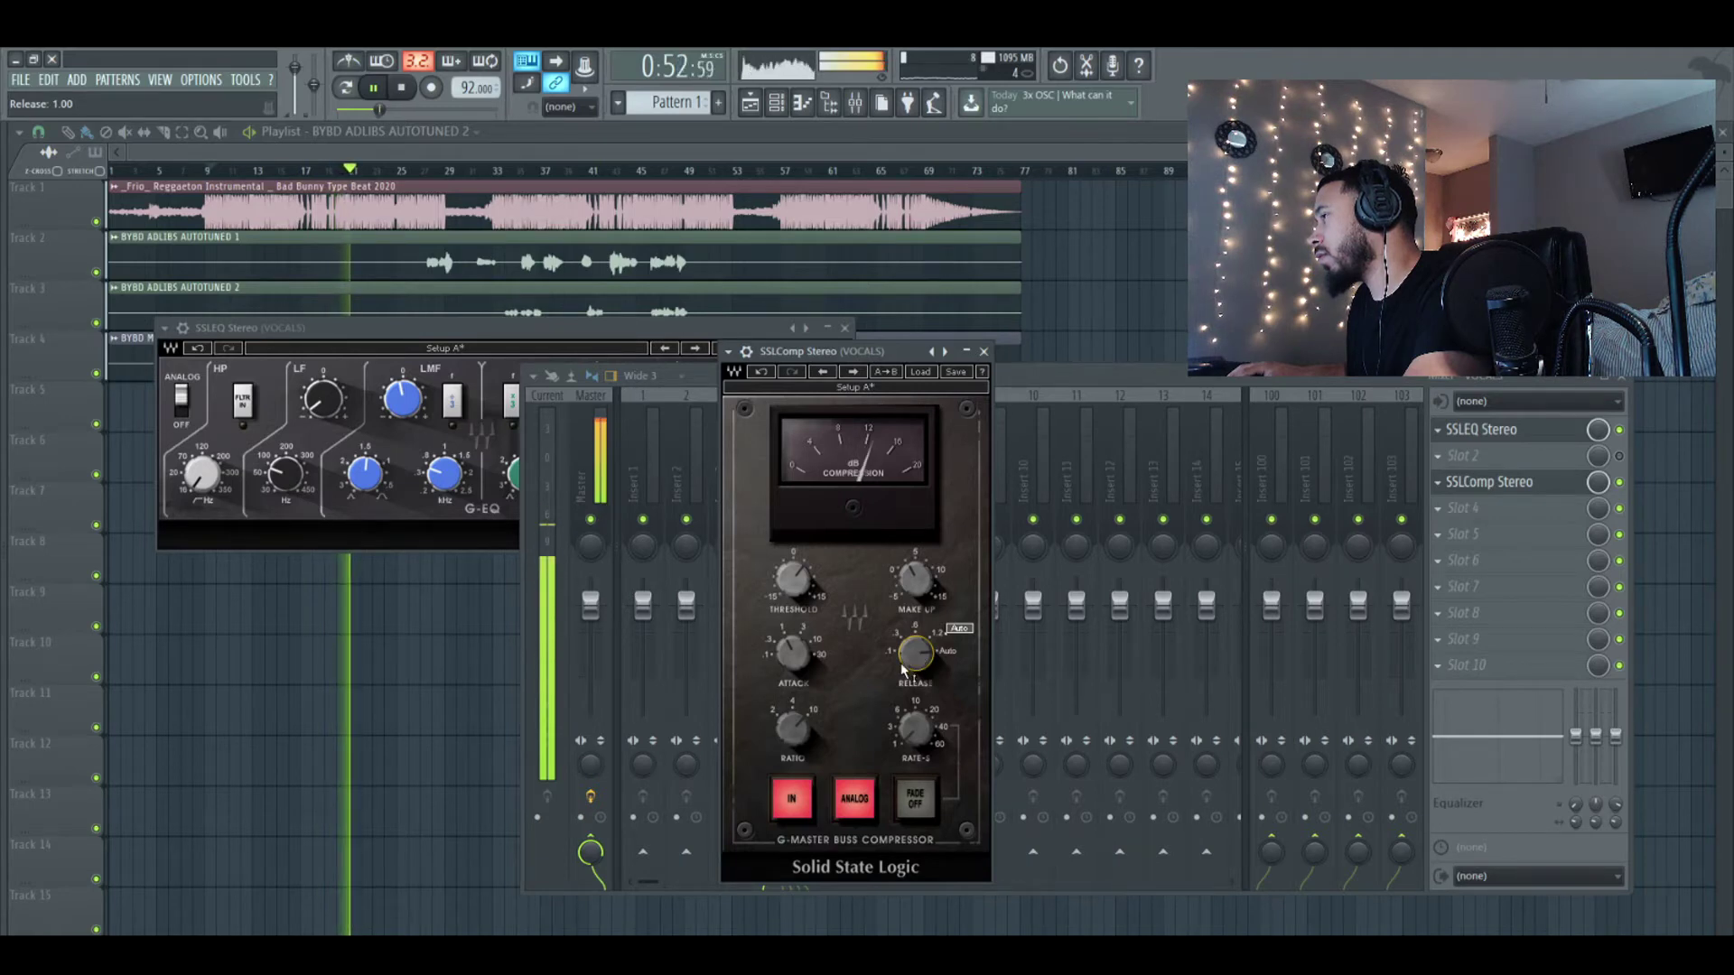
Fine-tune the compressor threshold by ear during playback, settling it at about 0.71
{"action": "mouse_move", "coordinate": [791, 585]}
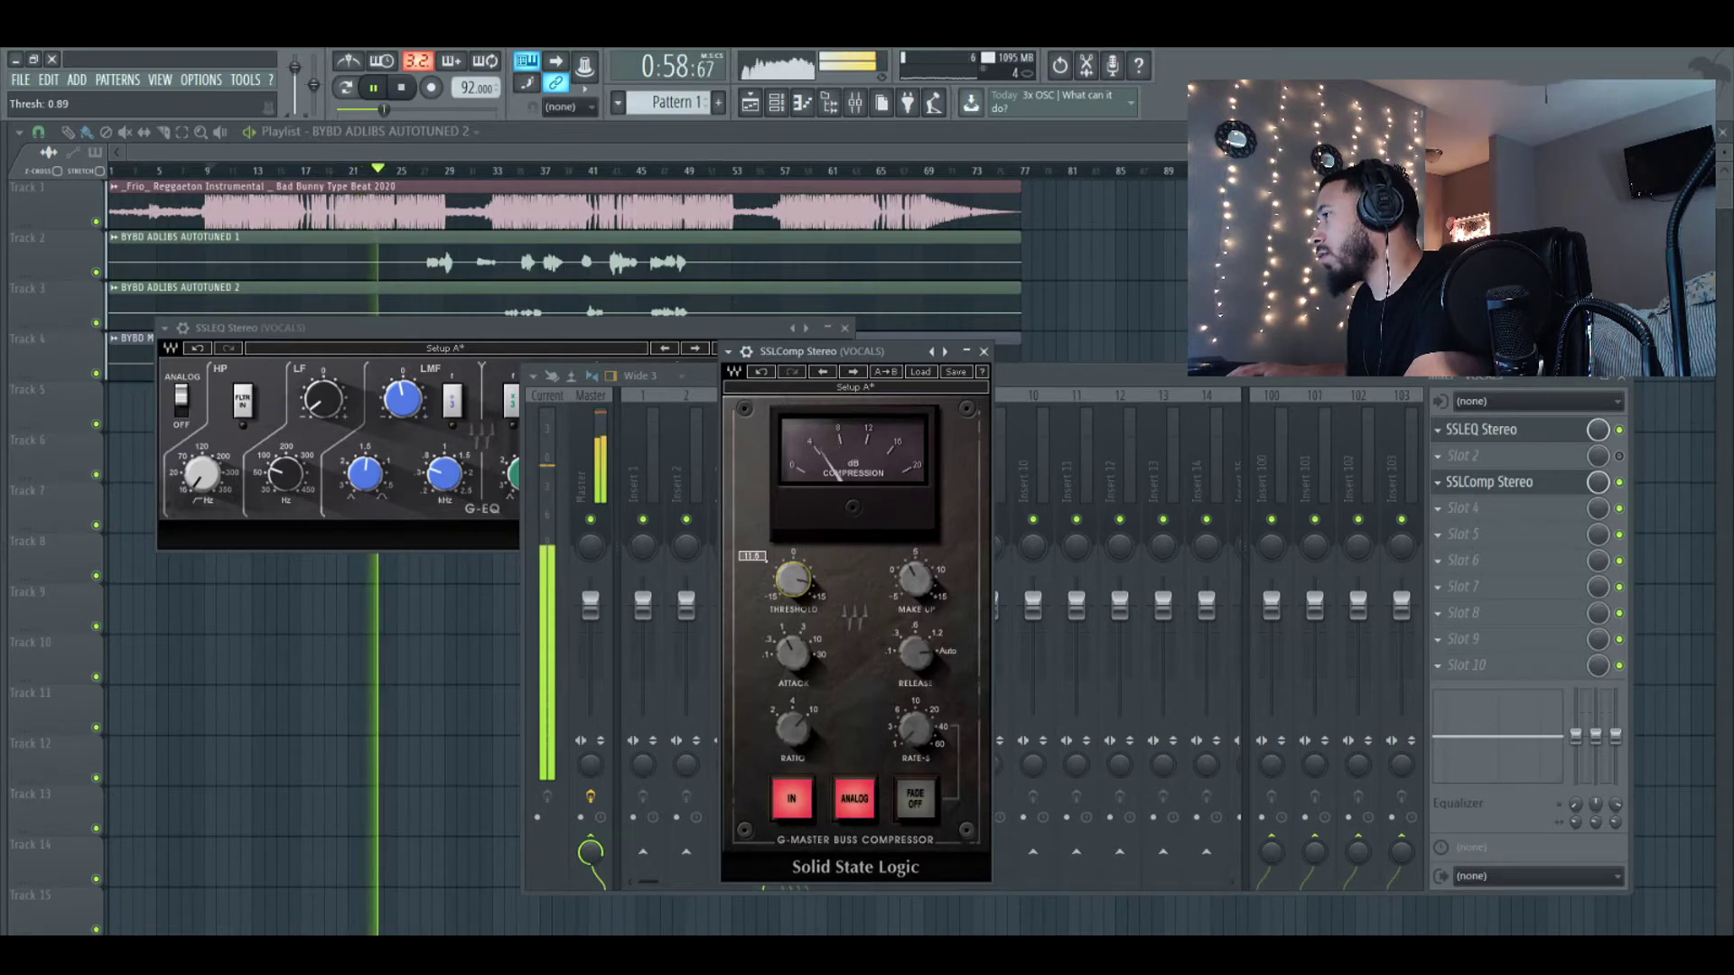
{"action": "scroll", "coordinate": [793, 586], "scroll_direction": "down", "scroll_amount": 2}
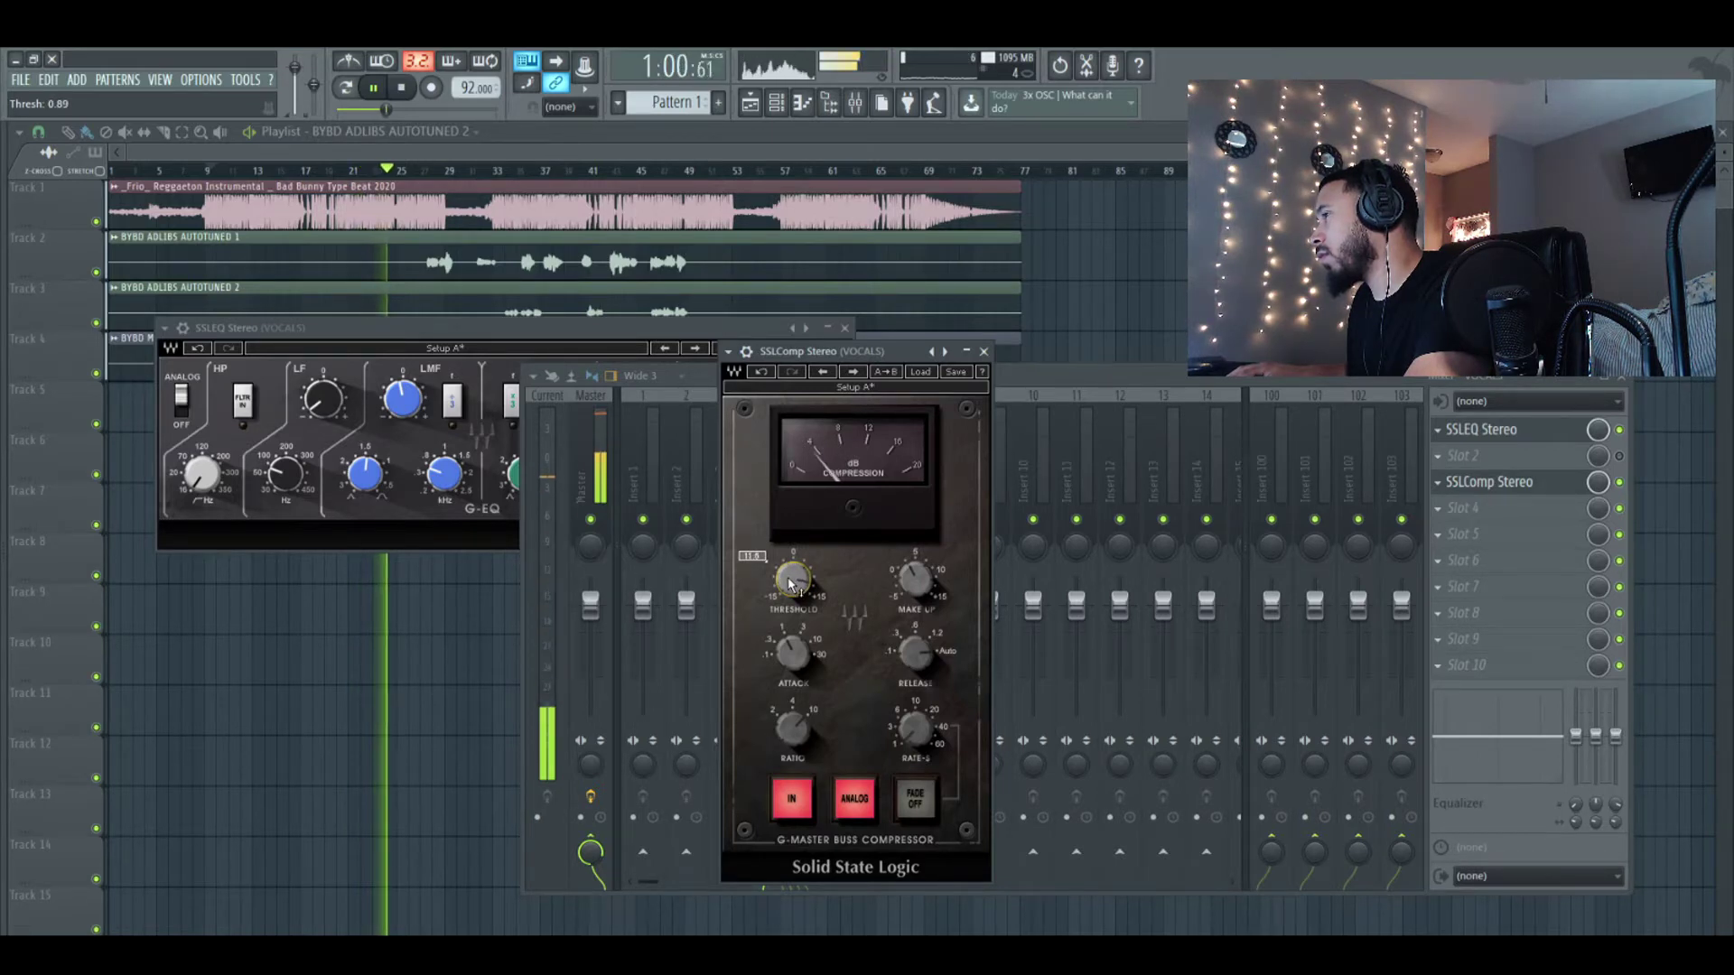
{"action": "scroll", "coordinate": [791, 580], "scroll_direction": "down", "scroll_amount": 1}
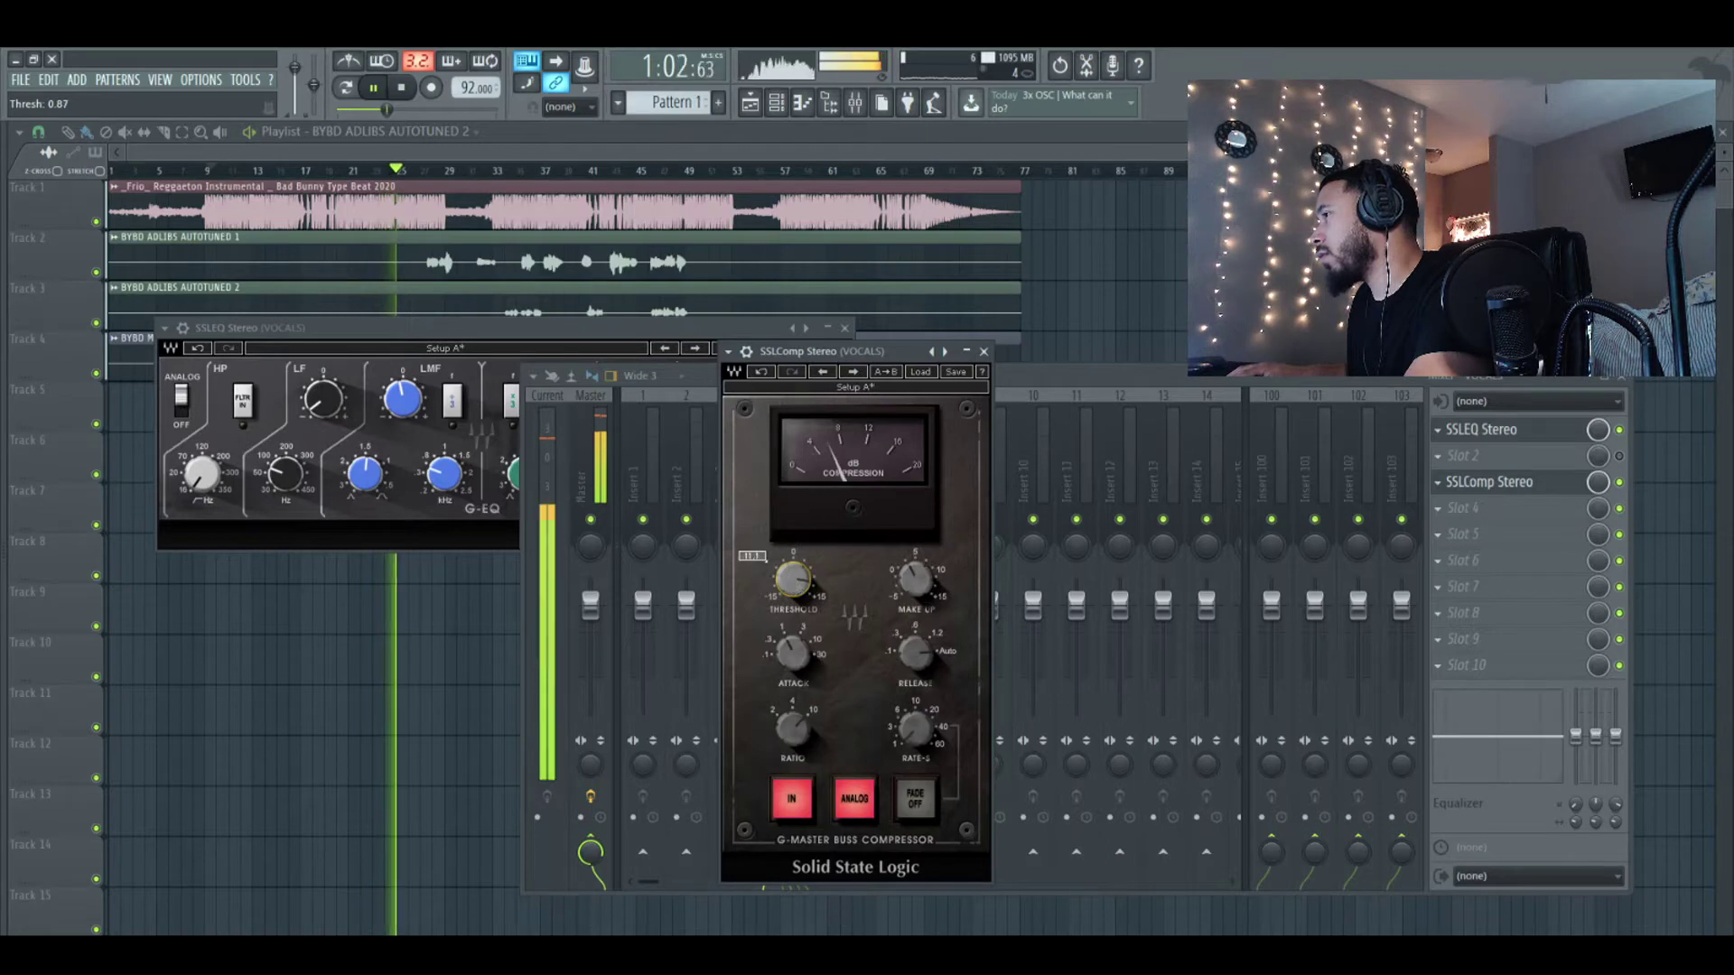
{"action": "scroll", "coordinate": [789, 578], "scroll_direction": "down", "scroll_amount": 1}
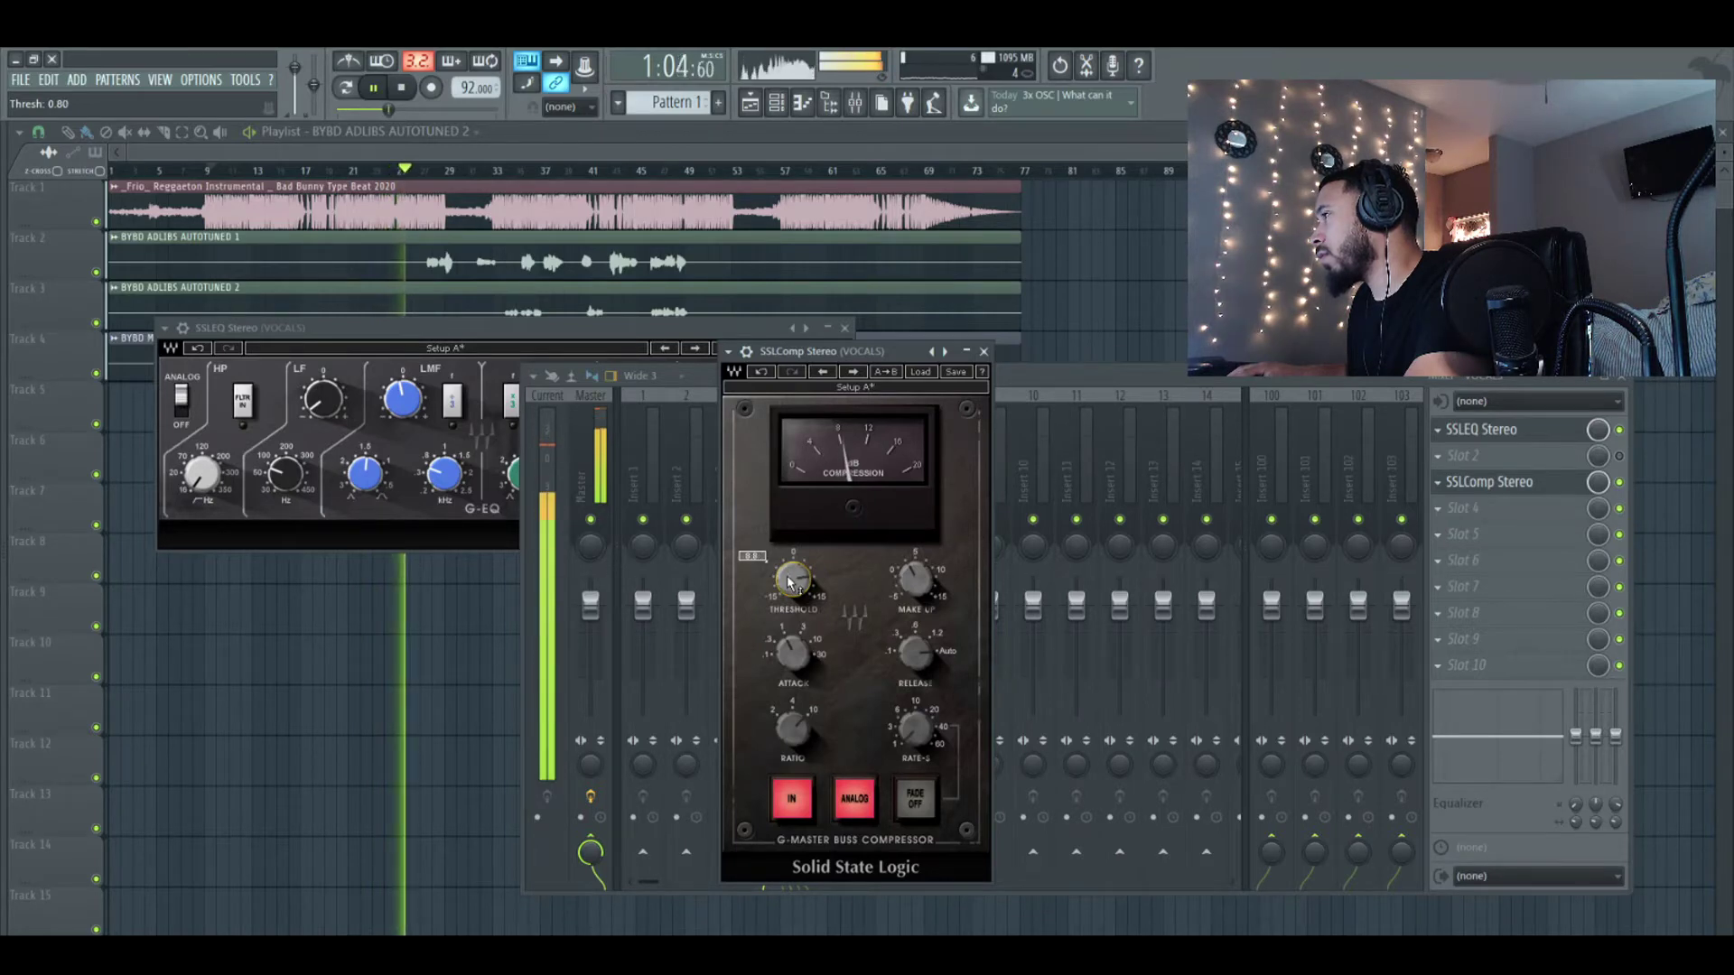
{"action": "left_click_drag", "start_coordinate": [787, 572], "coordinate": [787, 588]}
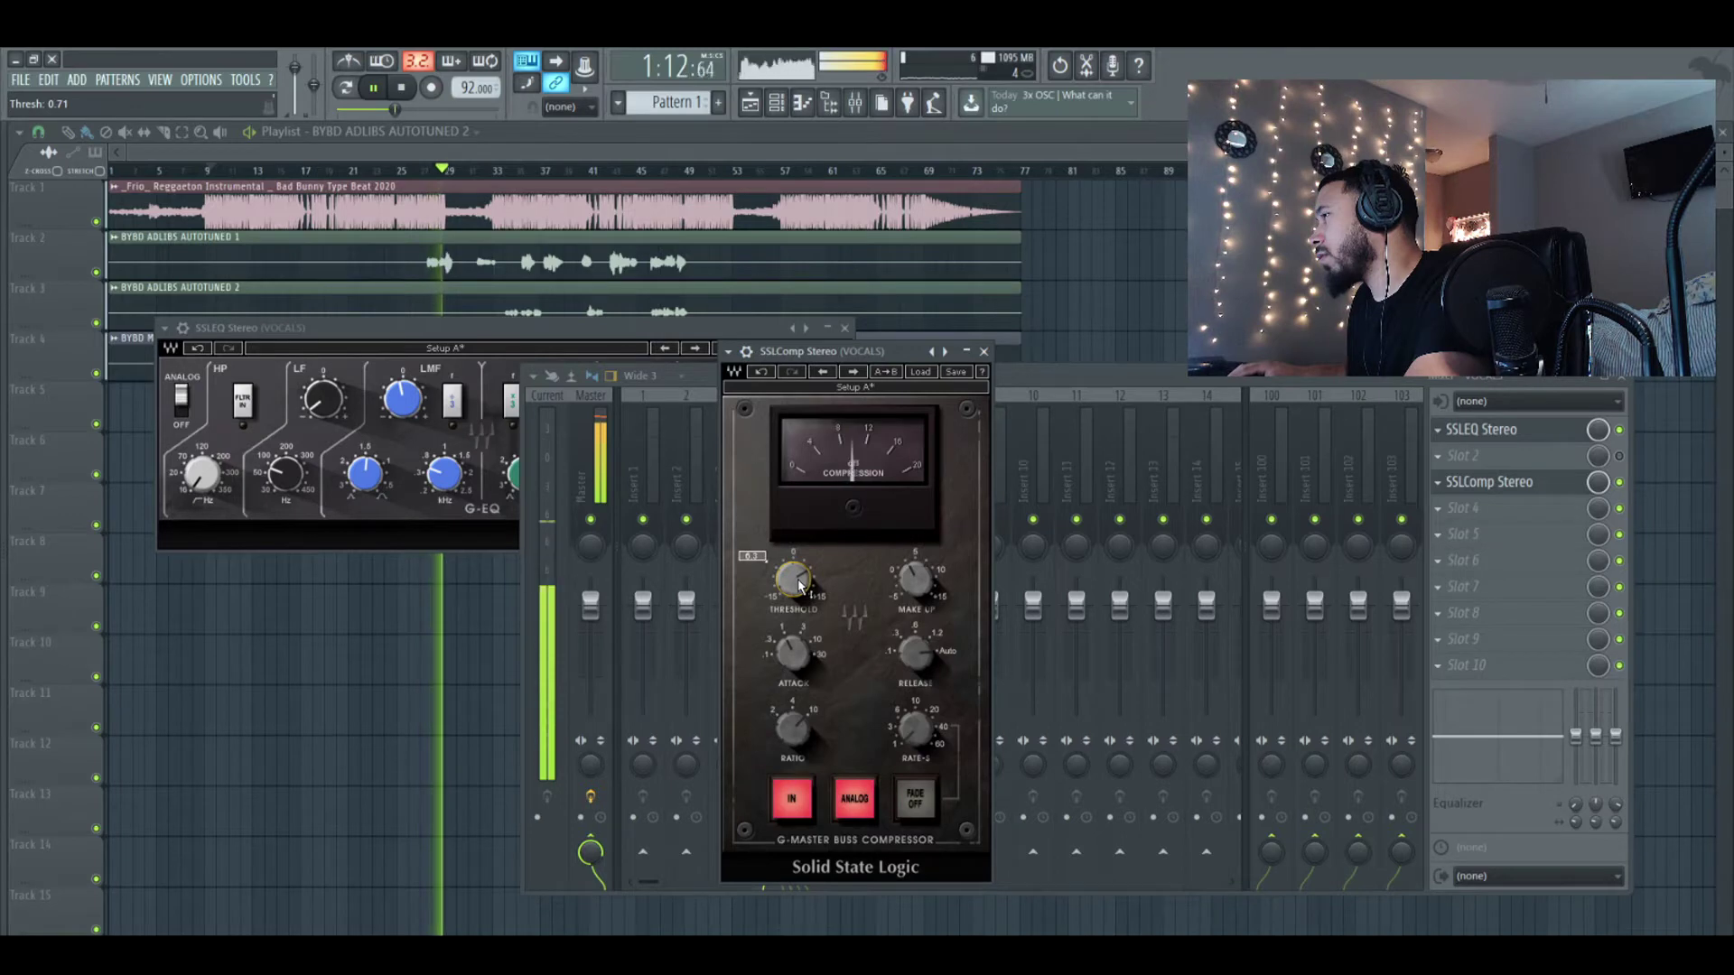
Raise the make-up gain of the compressor on the VOCALS track by ear
{"action": "left_click_drag", "start_coordinate": [914, 582], "coordinate": [914, 563]}
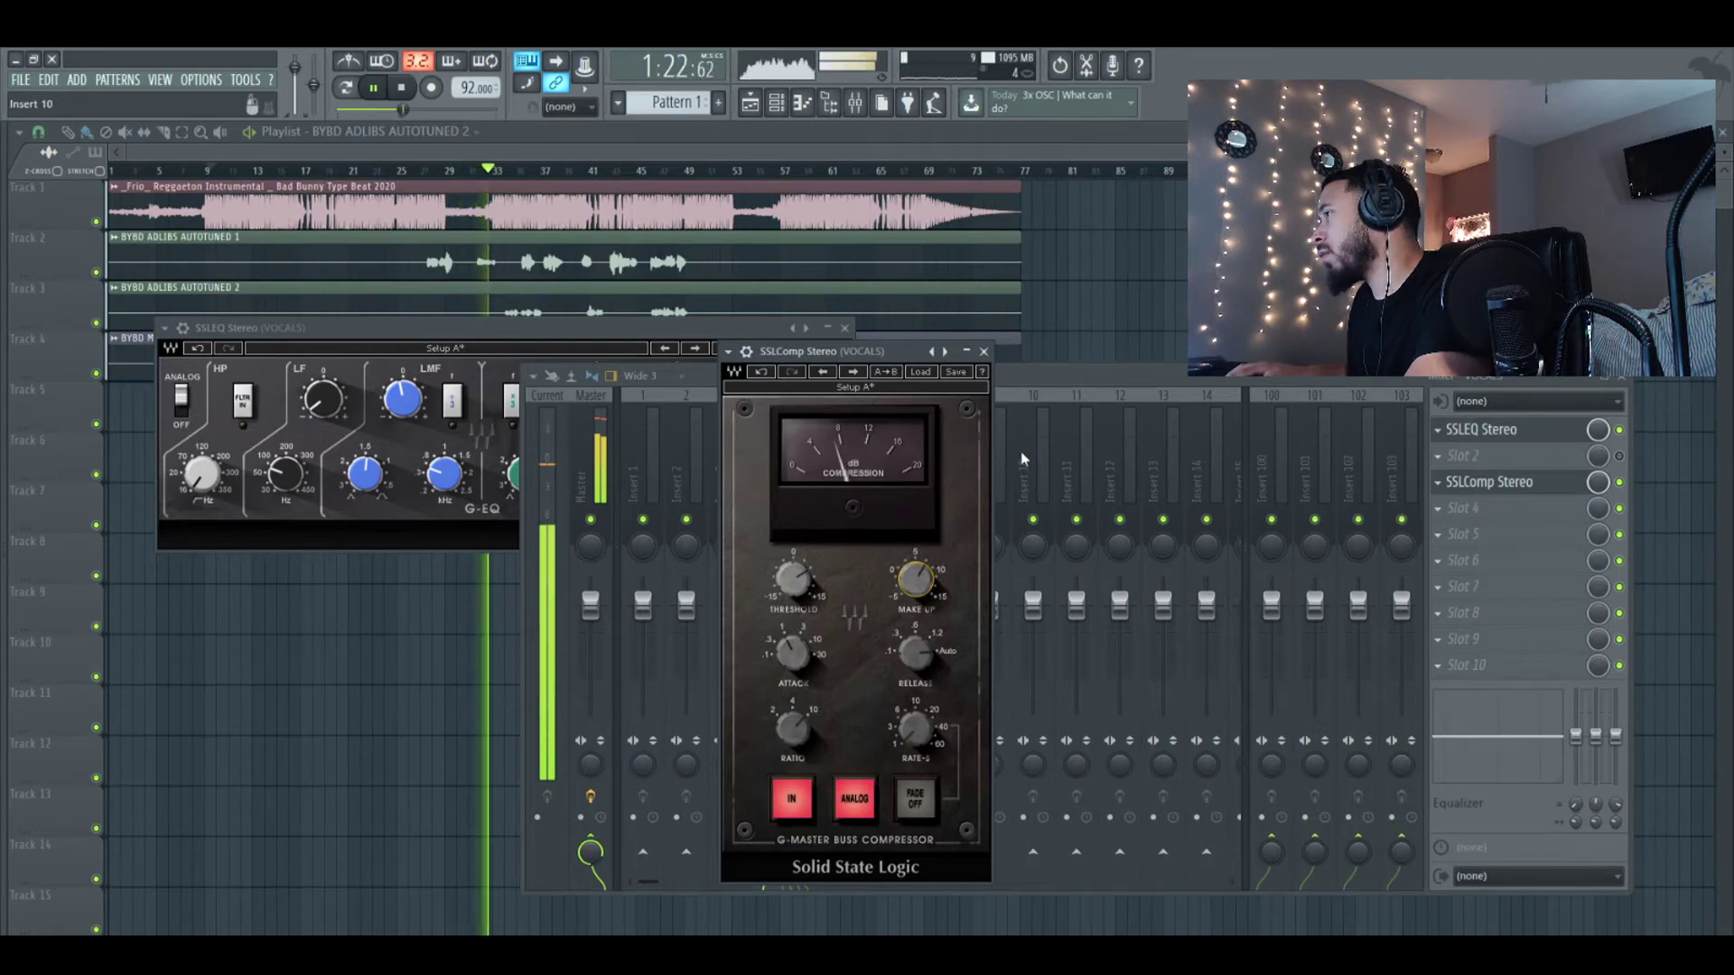
{"action": "left_click", "coordinate": [606, 775]}
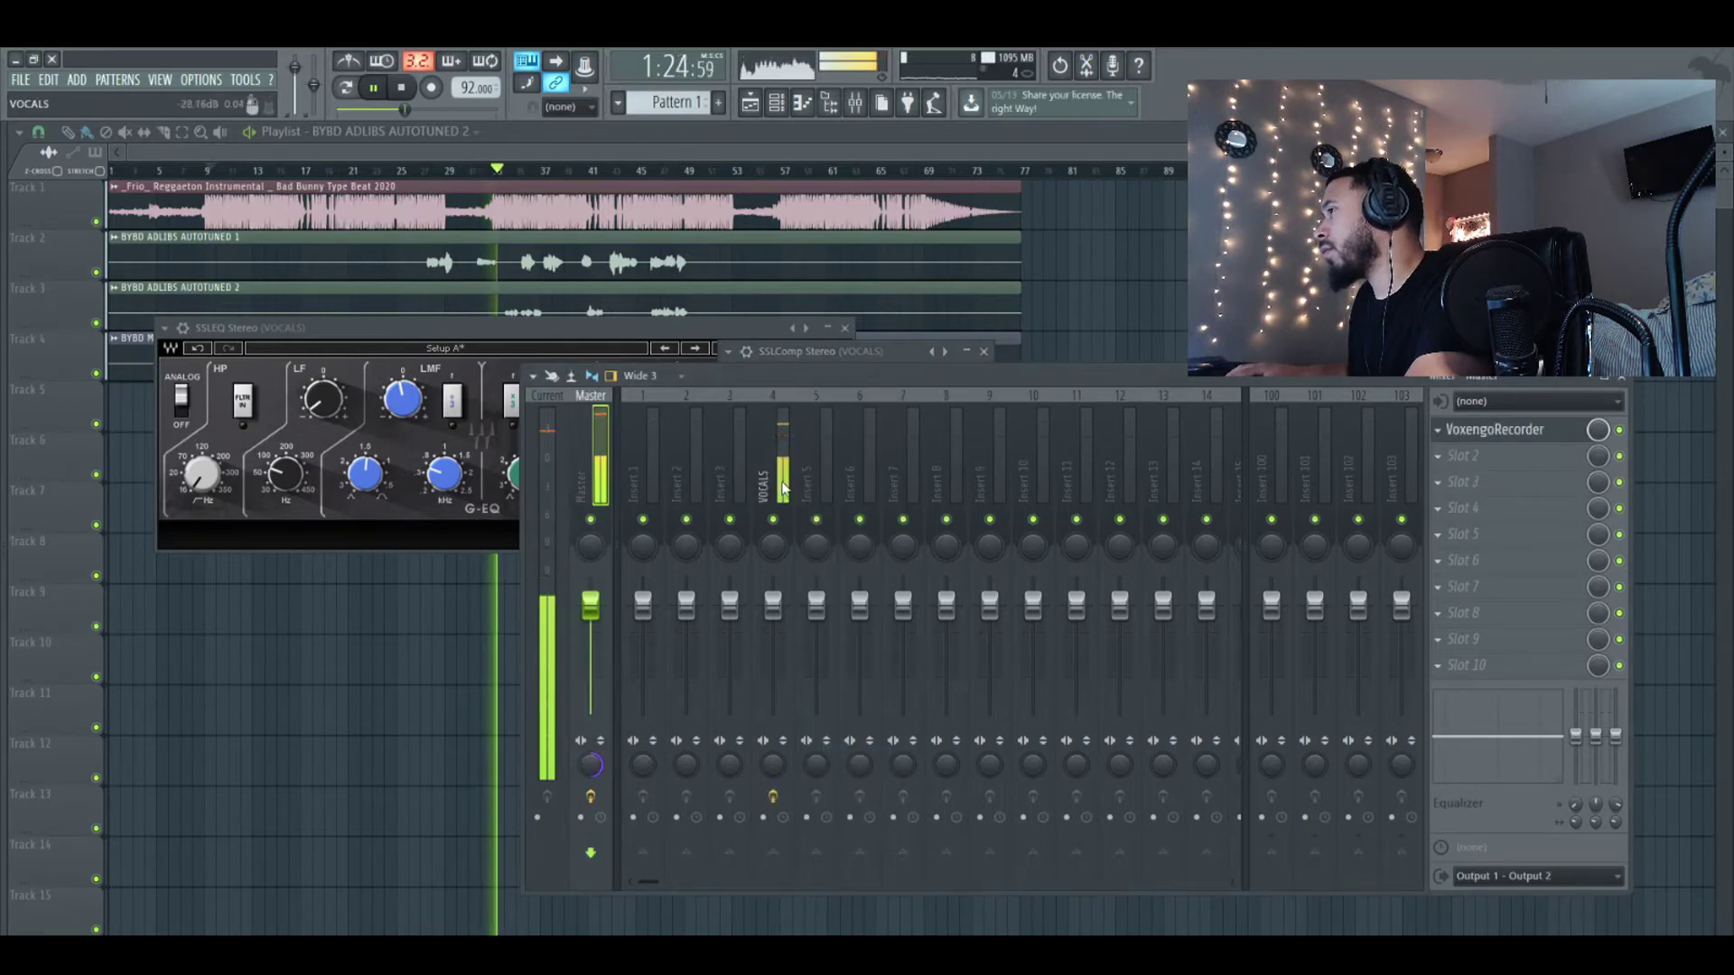
{"action": "left_click", "coordinate": [1525, 486]}
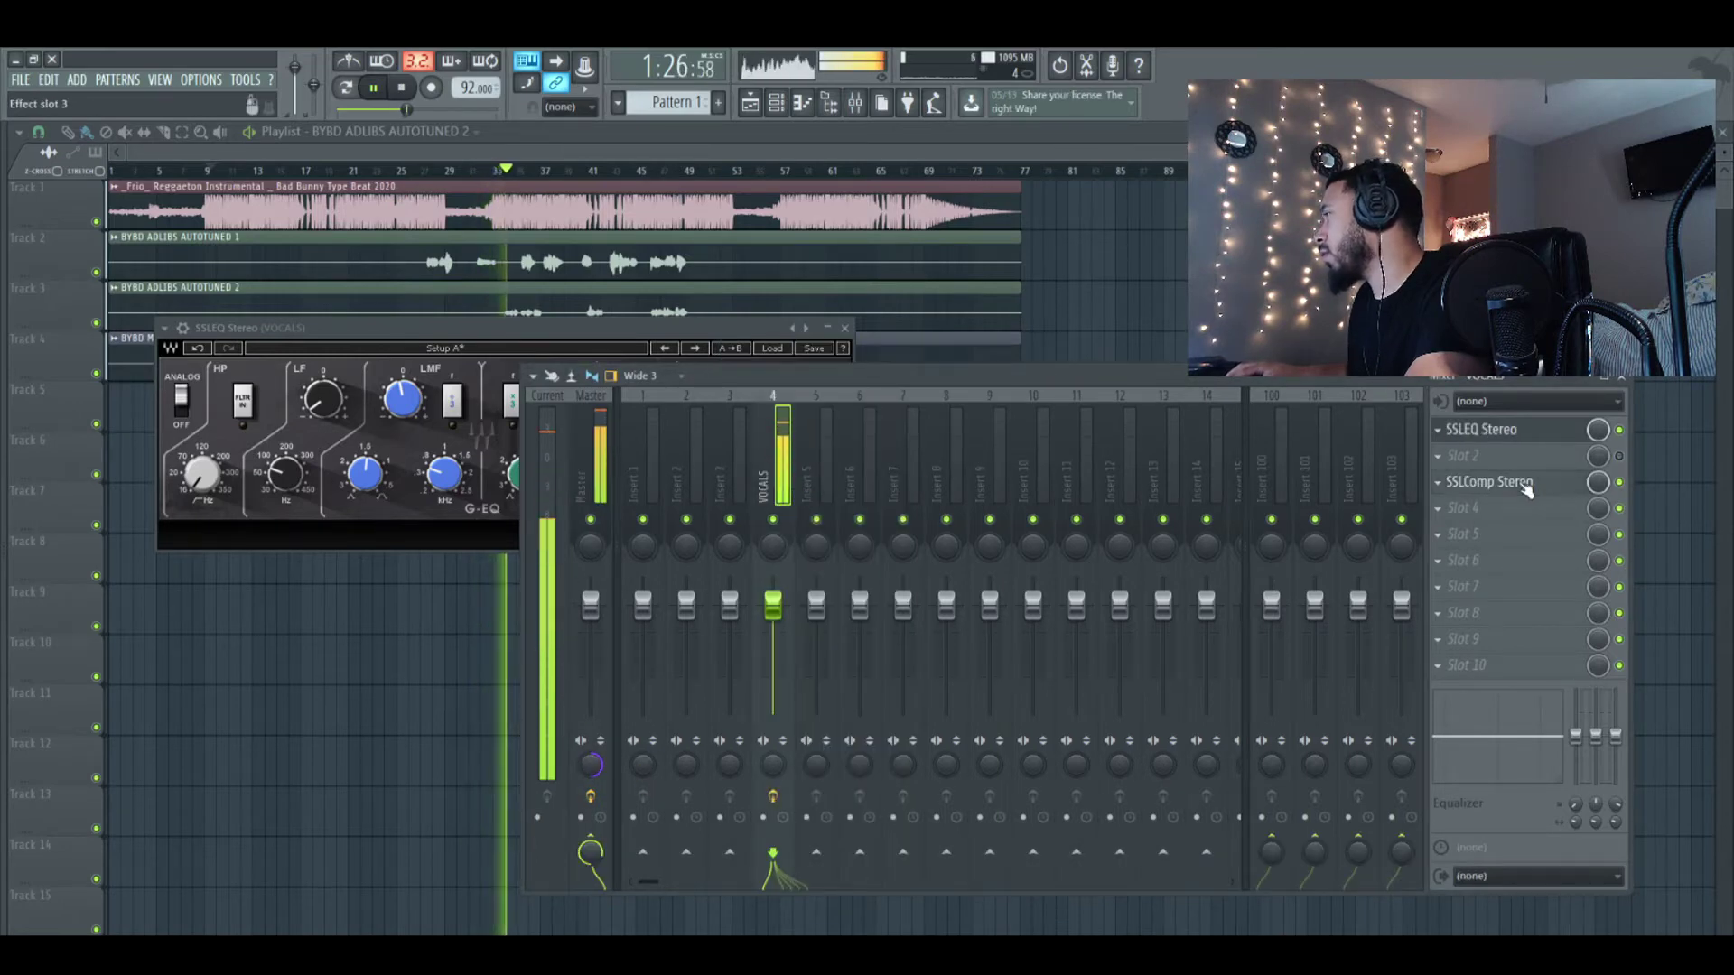
{"action": "left_click_drag", "start_coordinate": [915, 579], "coordinate": [915, 562]}
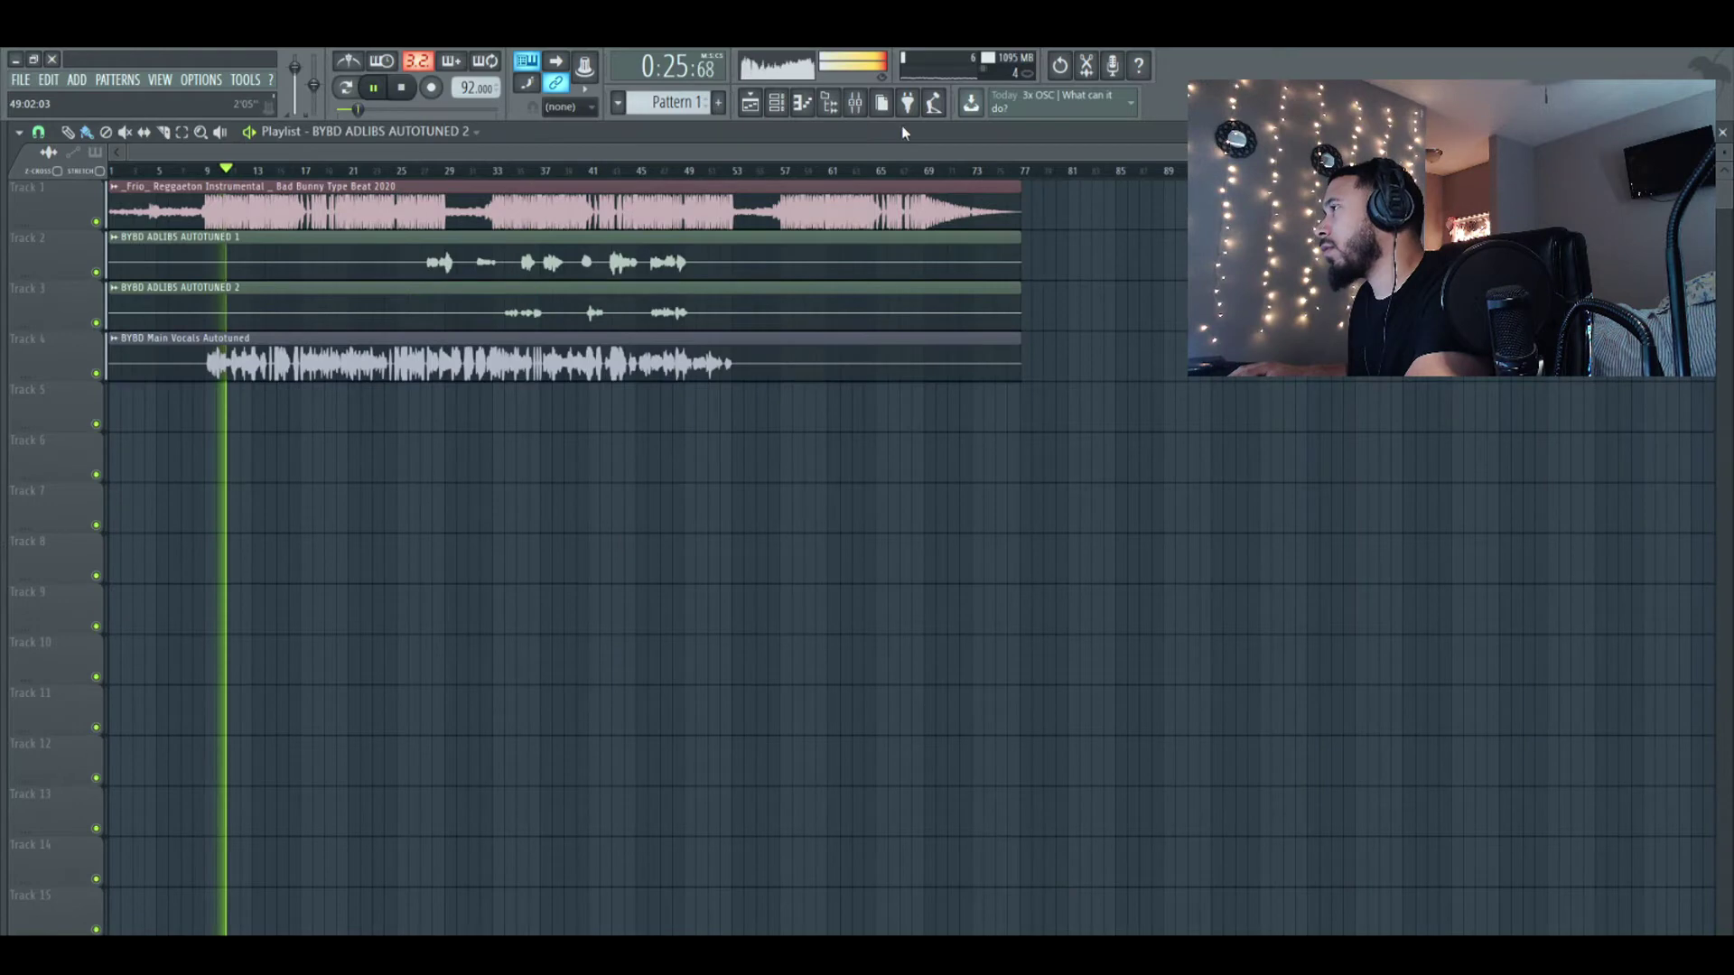
Reset the master track's stereo separation in the mixer and slightly widen the VOCALS track's stereo separation
{"action": "left_click", "coordinate": [855, 102]}
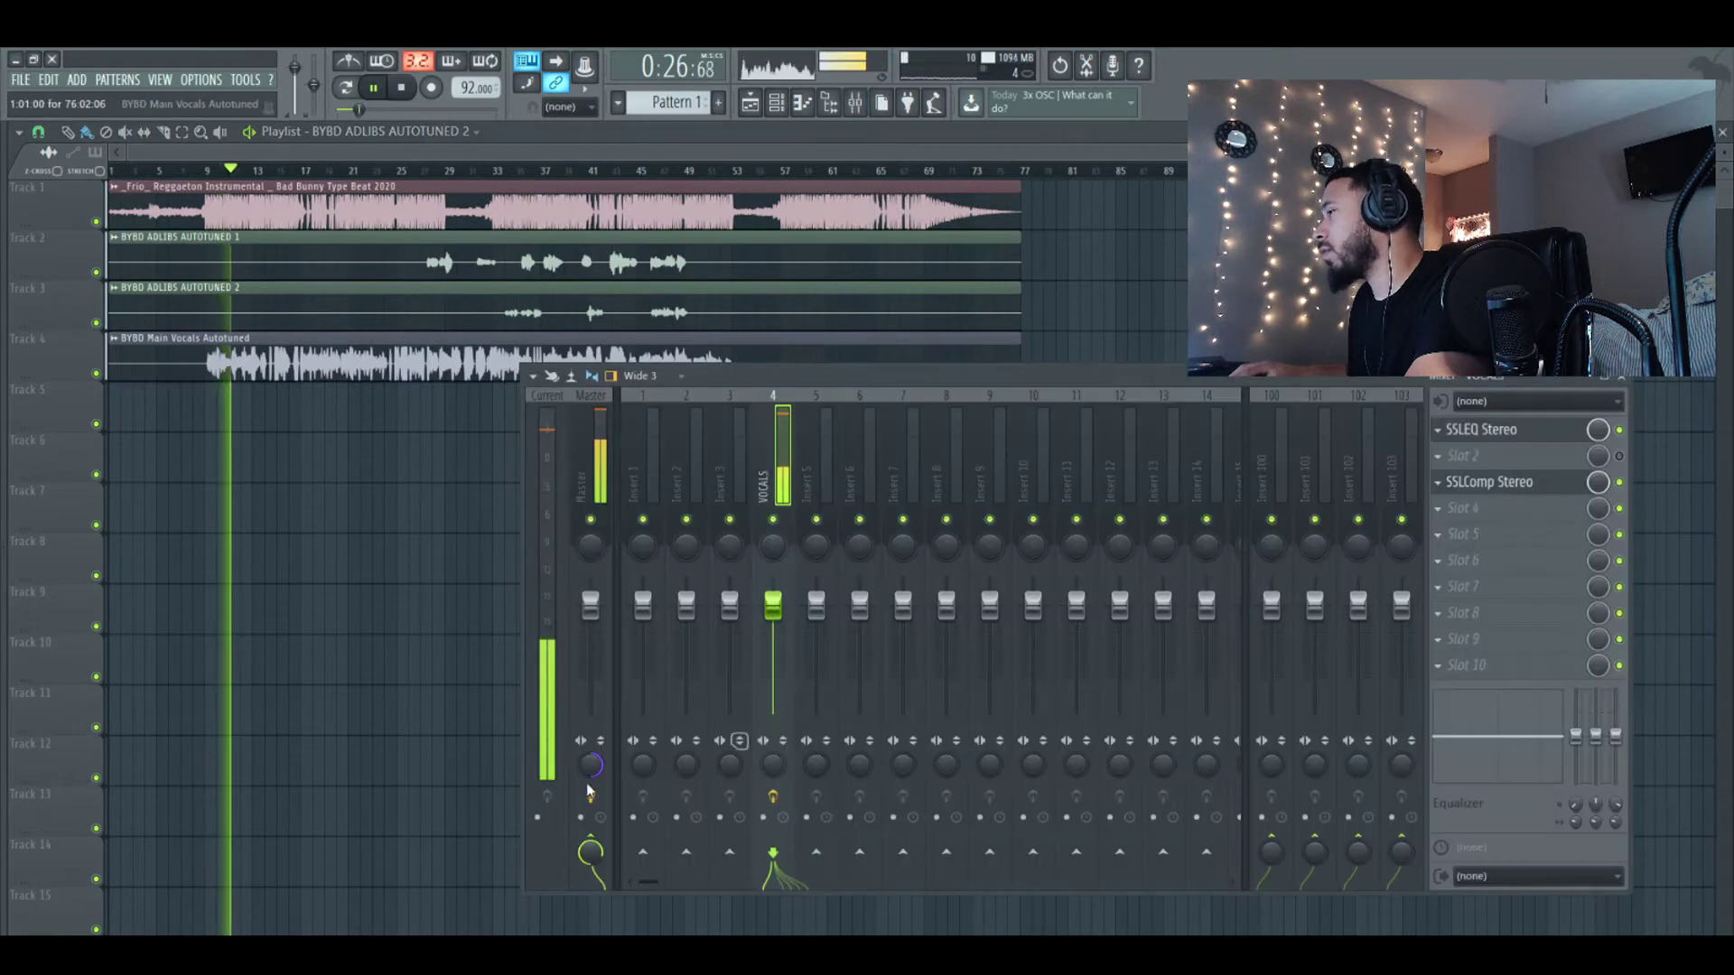
{"action": "right_click", "coordinate": [589, 764]}
{"action": "left_click", "coordinate": [636, 719]}
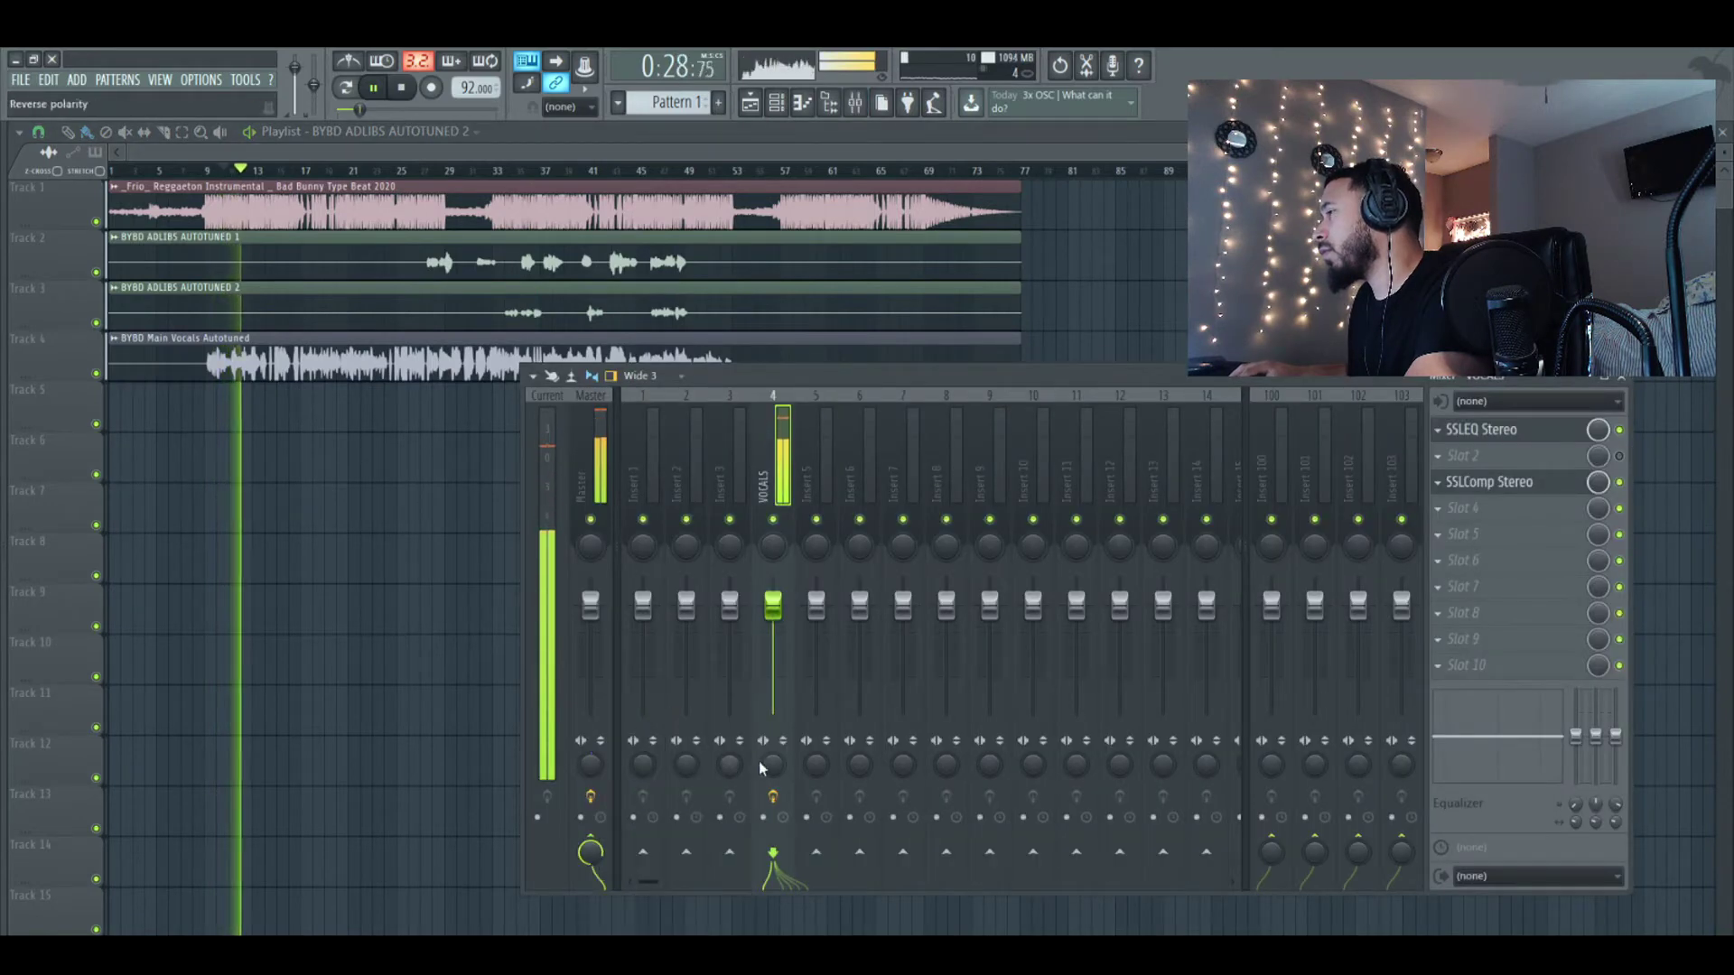
{"action": "left_click_drag", "start_coordinate": [769, 766], "coordinate": [769, 794]}
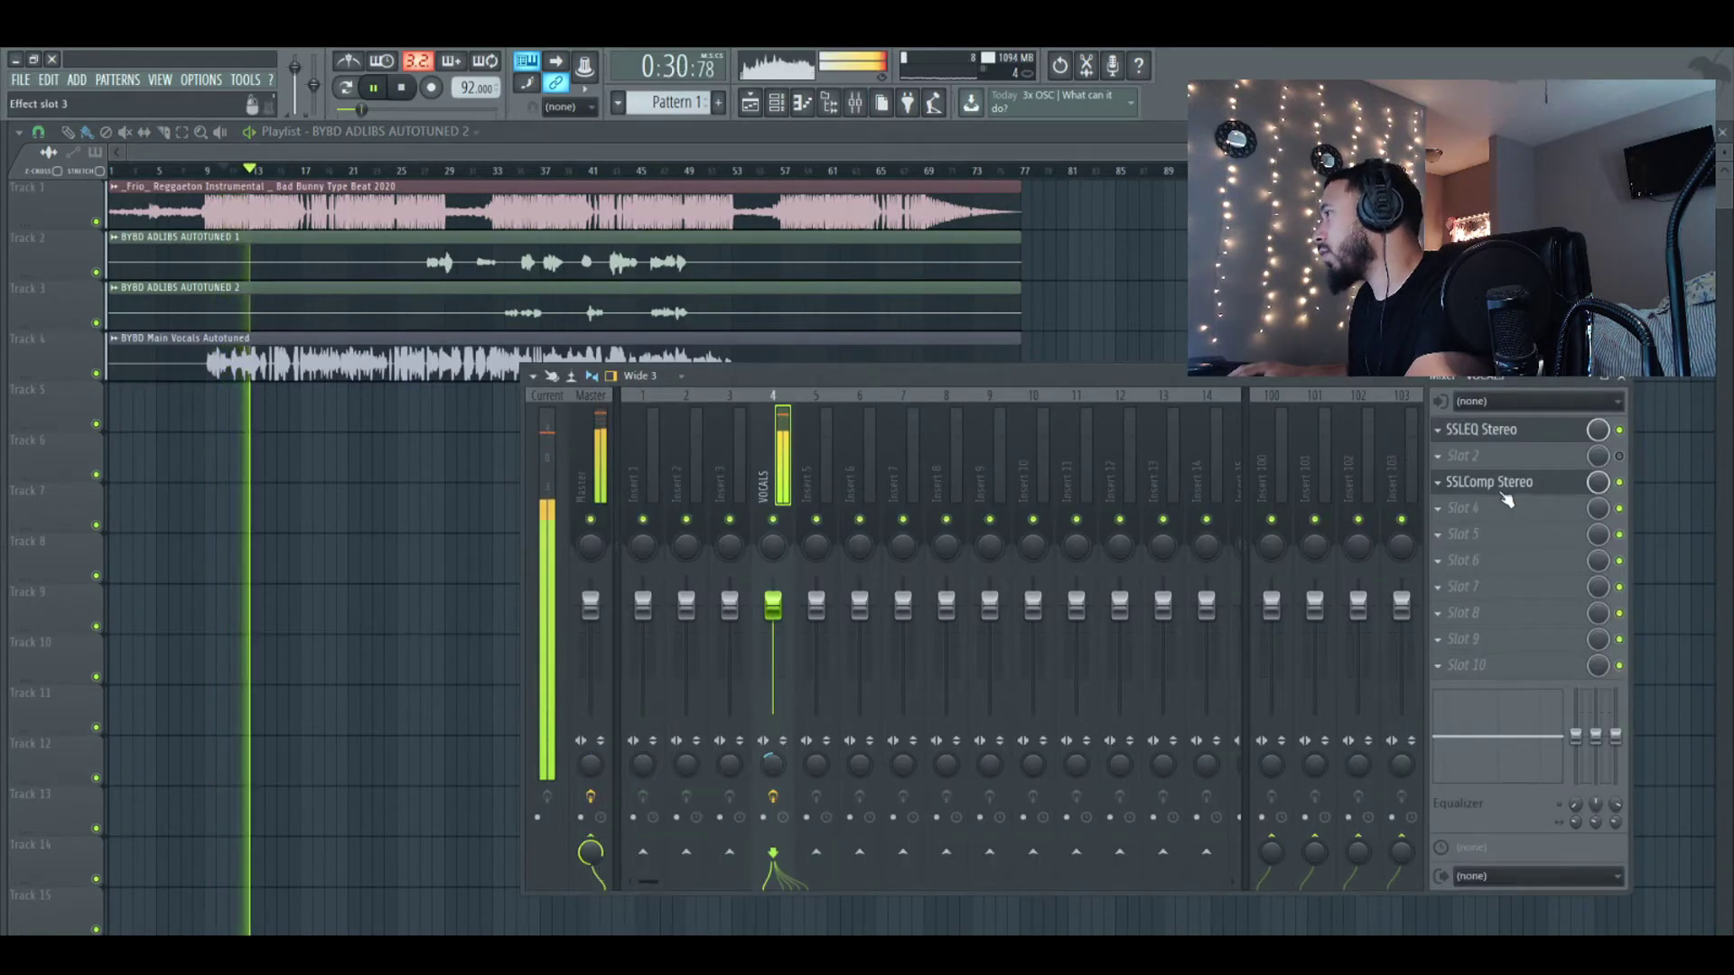
Load the DeEsser Stereo plugin from WaveShell into slot 4 of the VOCALS mixer track
{"action": "left_click", "coordinate": [1474, 510]}
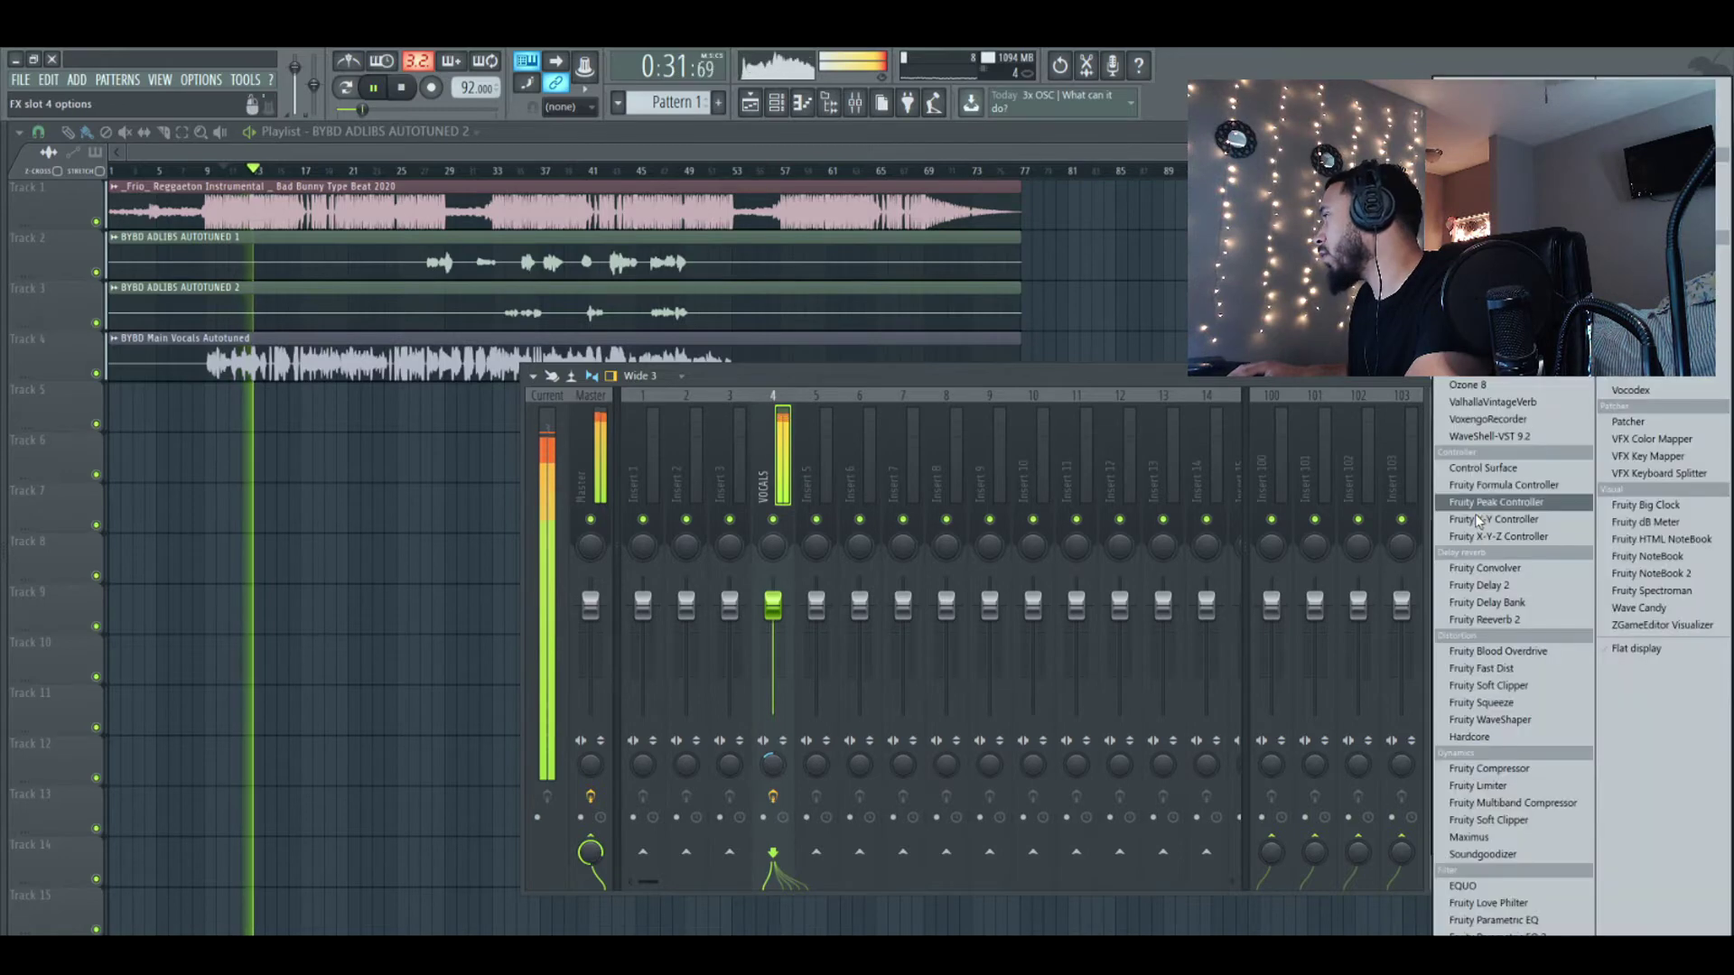
{"action": "left_click", "coordinate": [1508, 437]}
{"action": "left_click", "coordinate": [486, 421]}
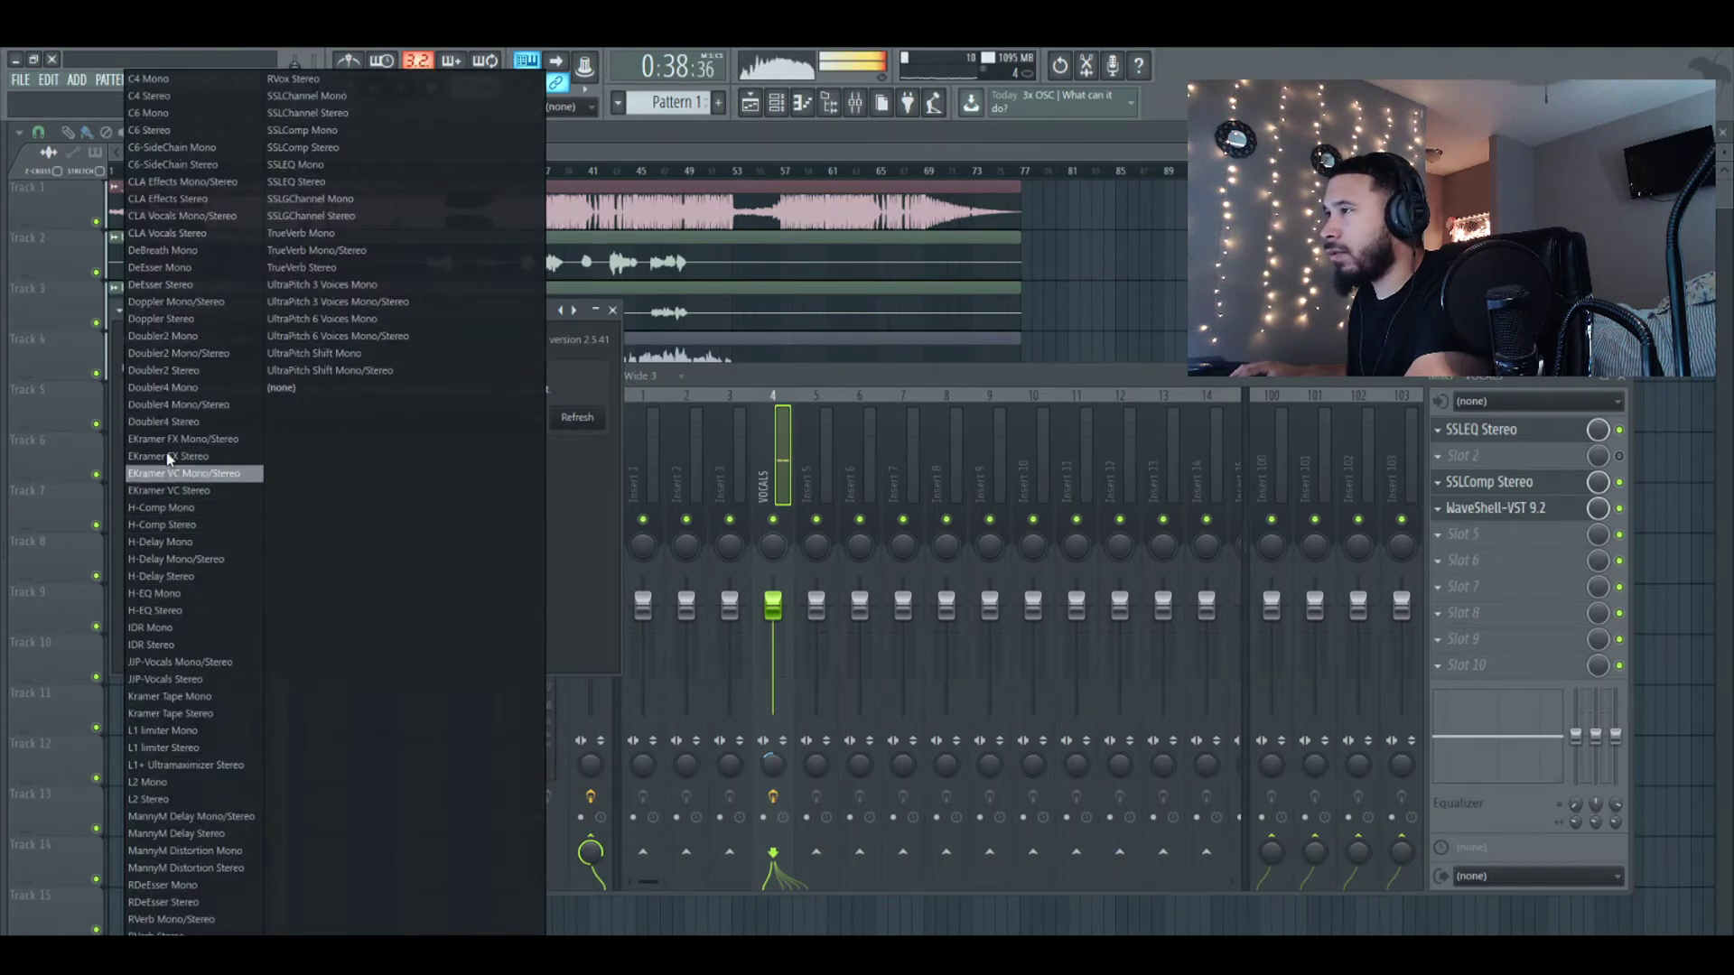
{"action": "left_click", "coordinate": [161, 284]}
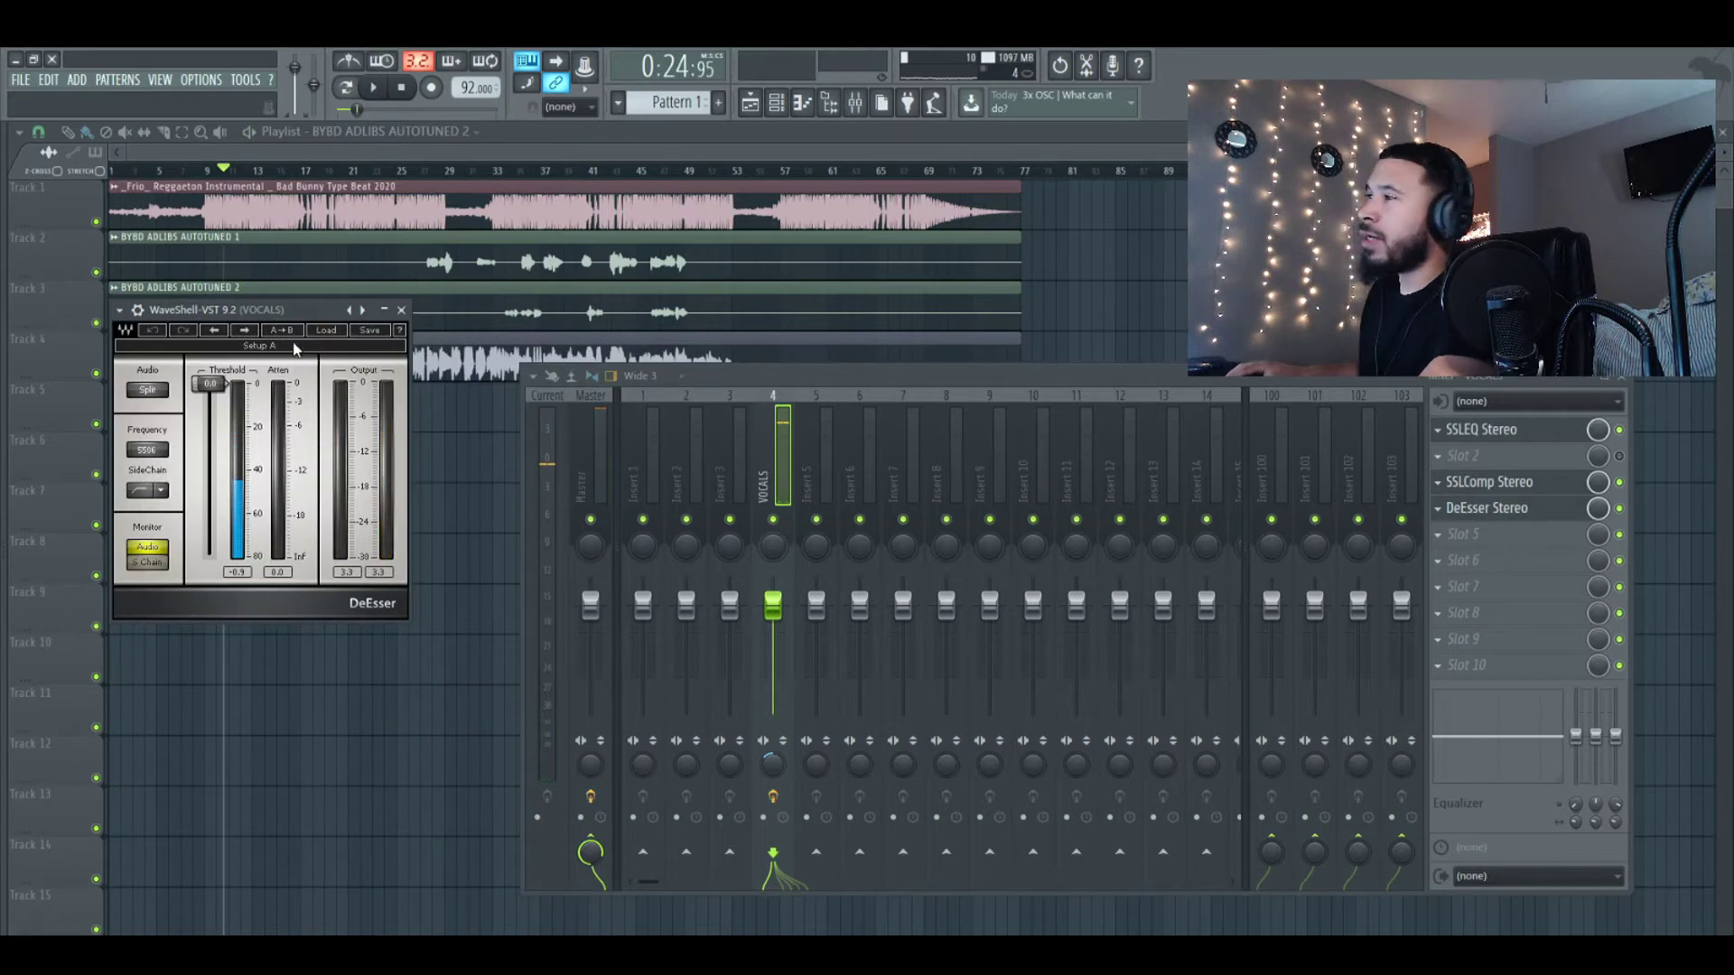
Mute the two ad-lib tracks in the playlist and bring the mixer back up
{"action": "left_click", "coordinate": [96, 272]}
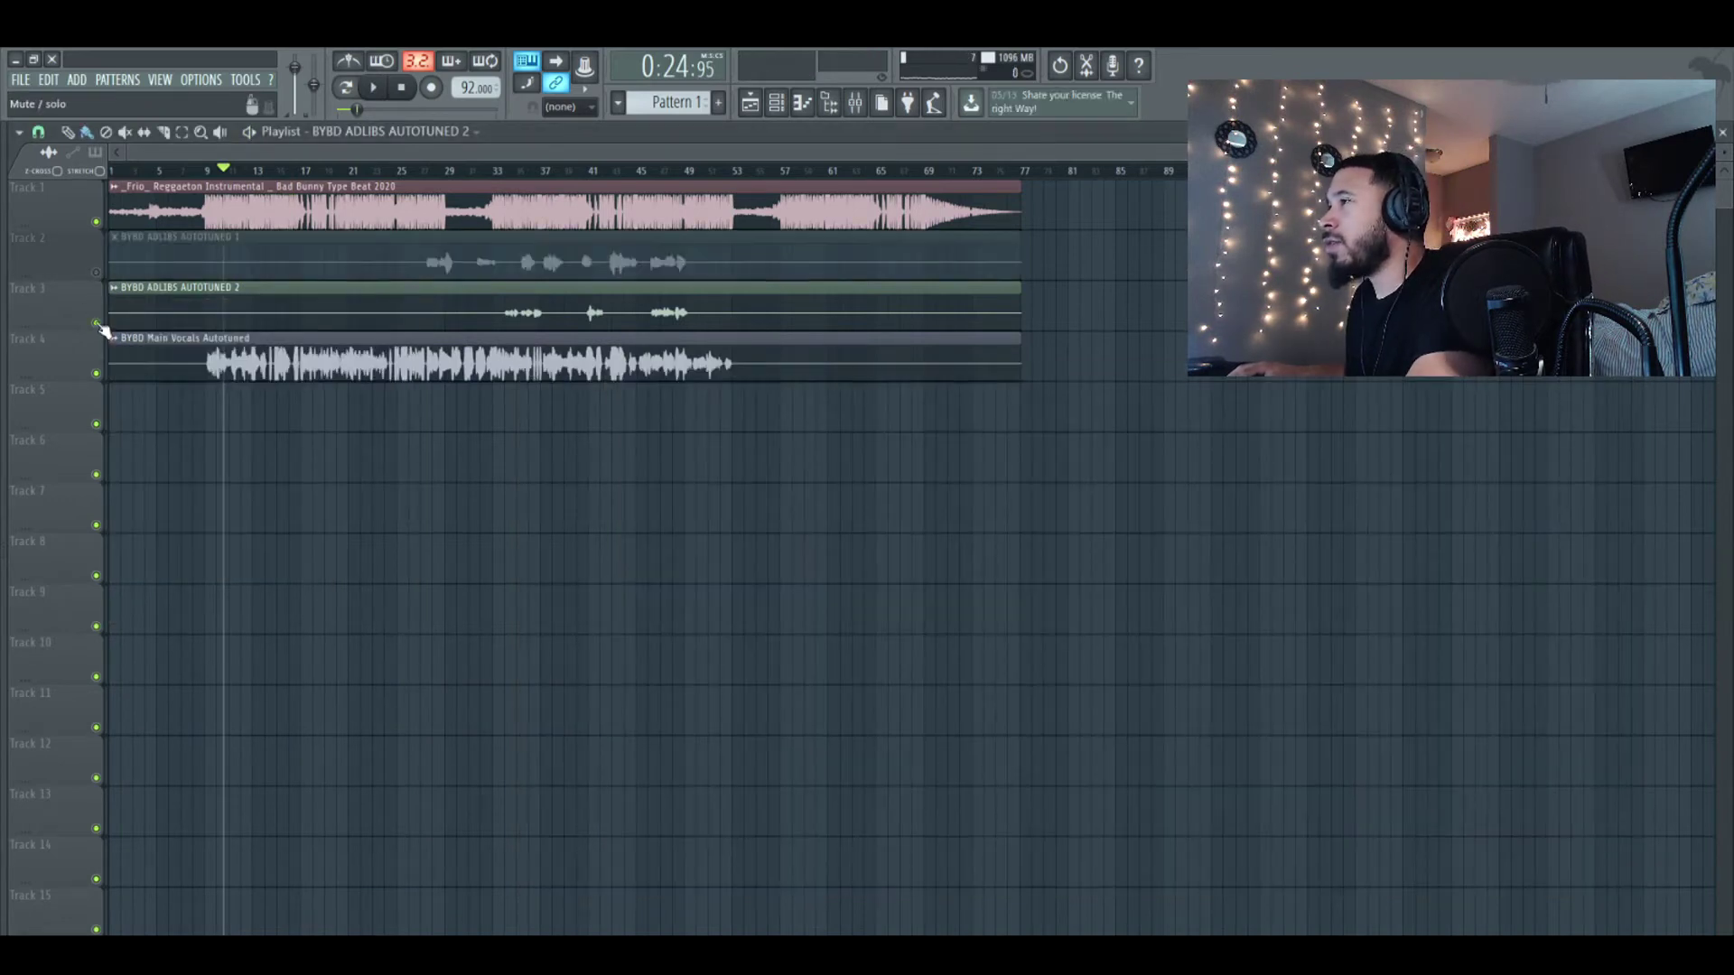
{"action": "left_click", "coordinate": [97, 324]}
{"action": "left_click", "coordinate": [851, 110]}
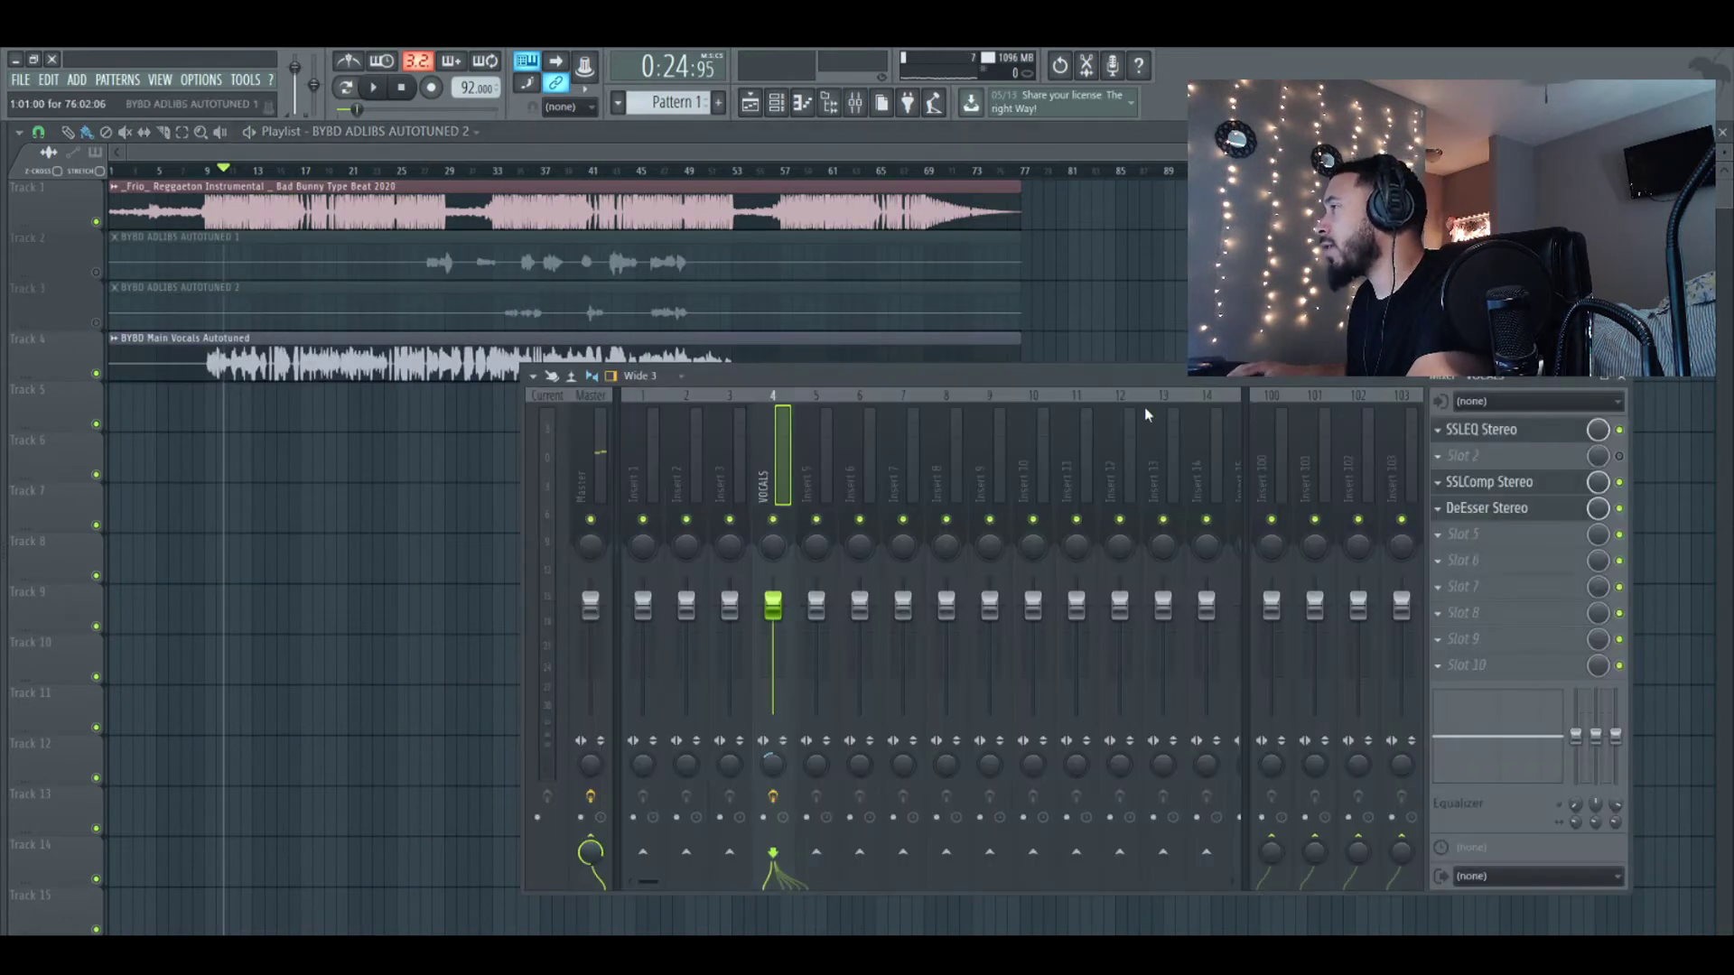
Load the Male Shh preset in the vocals' DeEsser and adjust its threshold to about -25 during playback
{"action": "left_click", "coordinate": [1500, 508]}
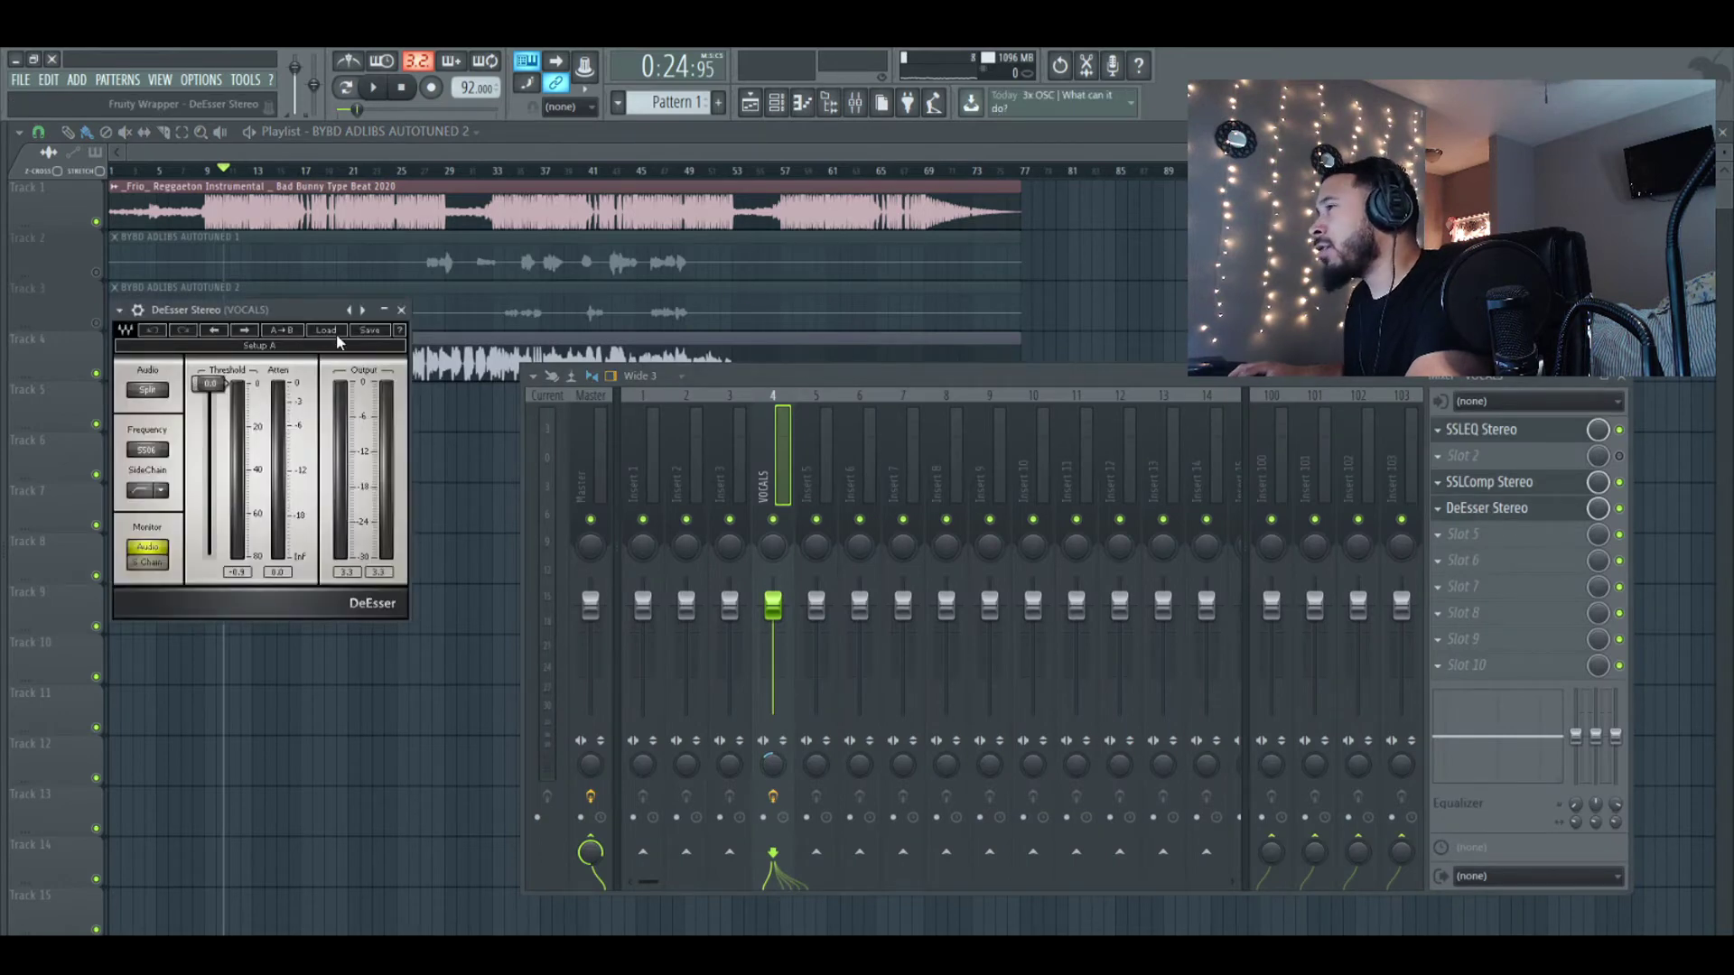
{"action": "left_click", "coordinate": [339, 341]}
{"action": "left_click", "coordinate": [411, 450]}
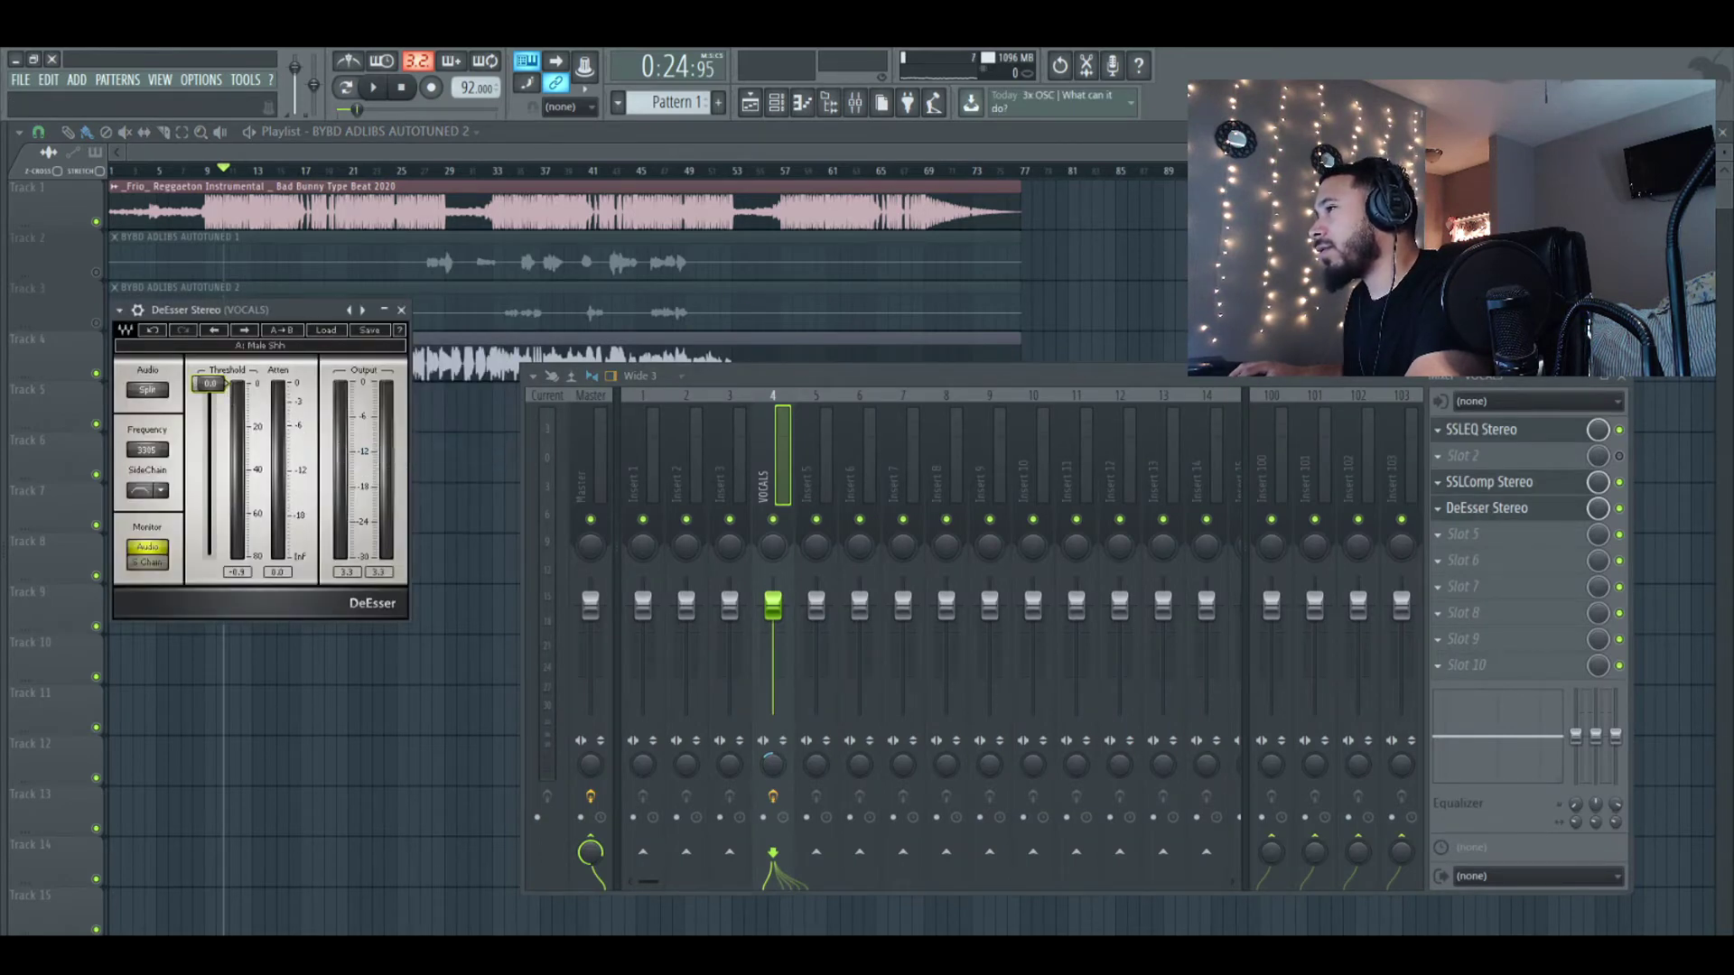
{"action": "left_click_drag", "start_coordinate": [210, 383], "coordinate": [210, 434]}
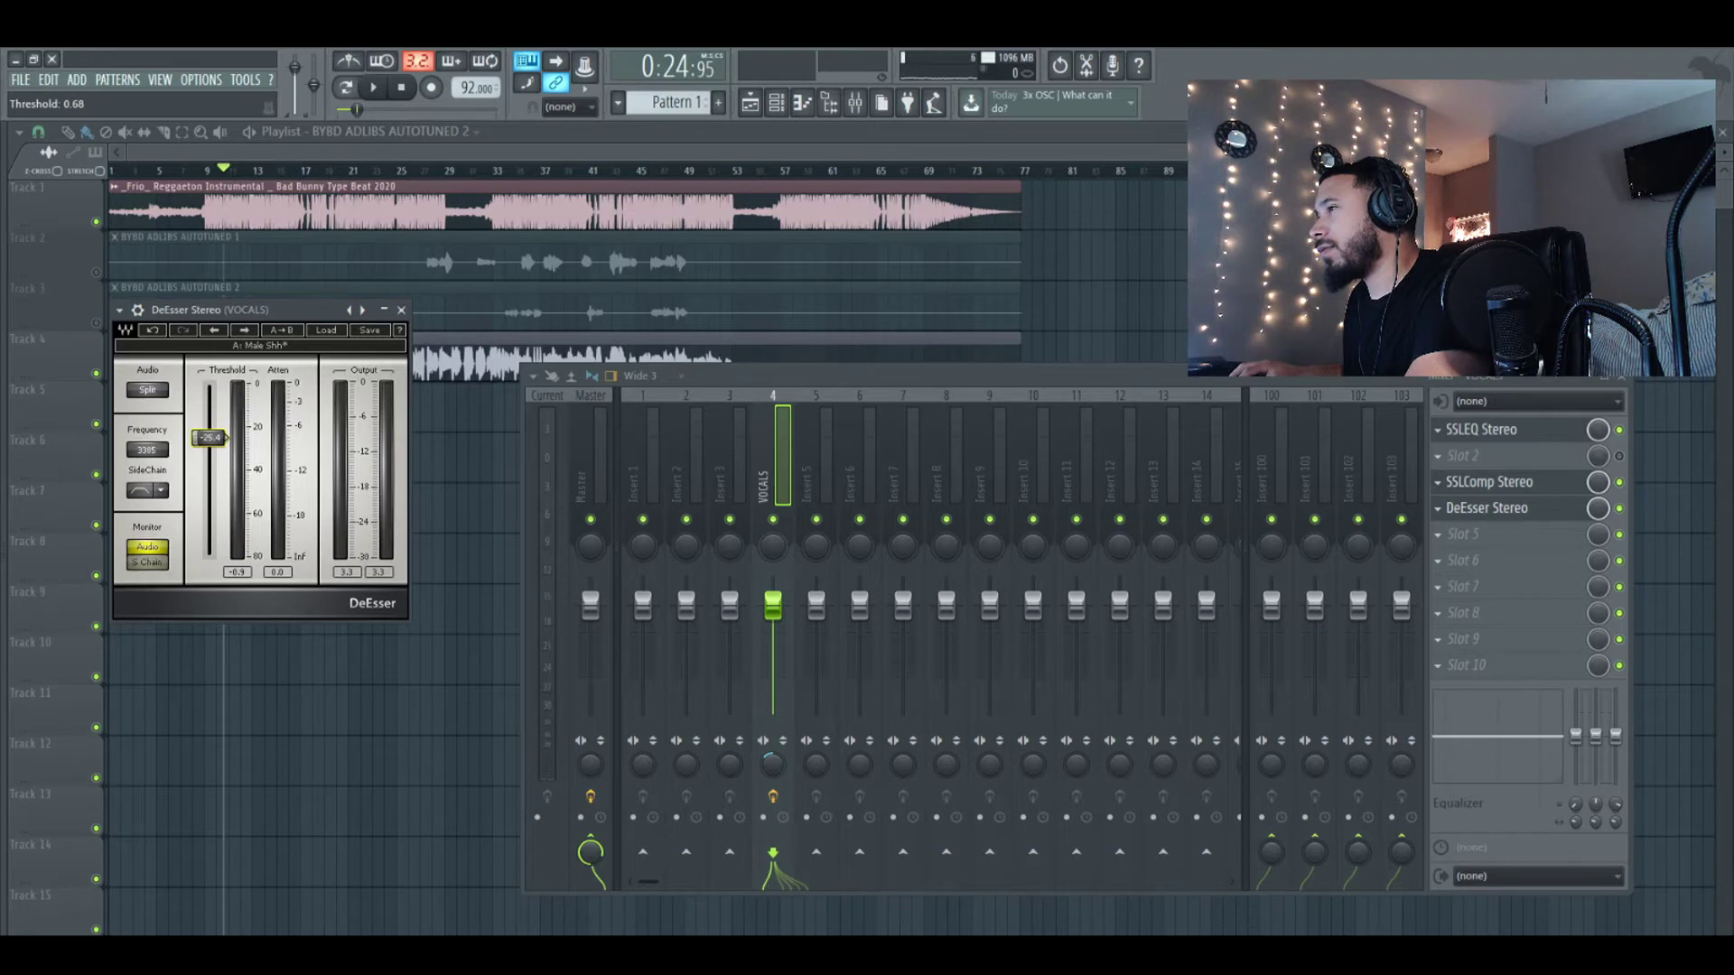
{"action": "key", "text": "space"}
{"action": "left_click_drag", "start_coordinate": [225, 438], "coordinate": [226, 436]}
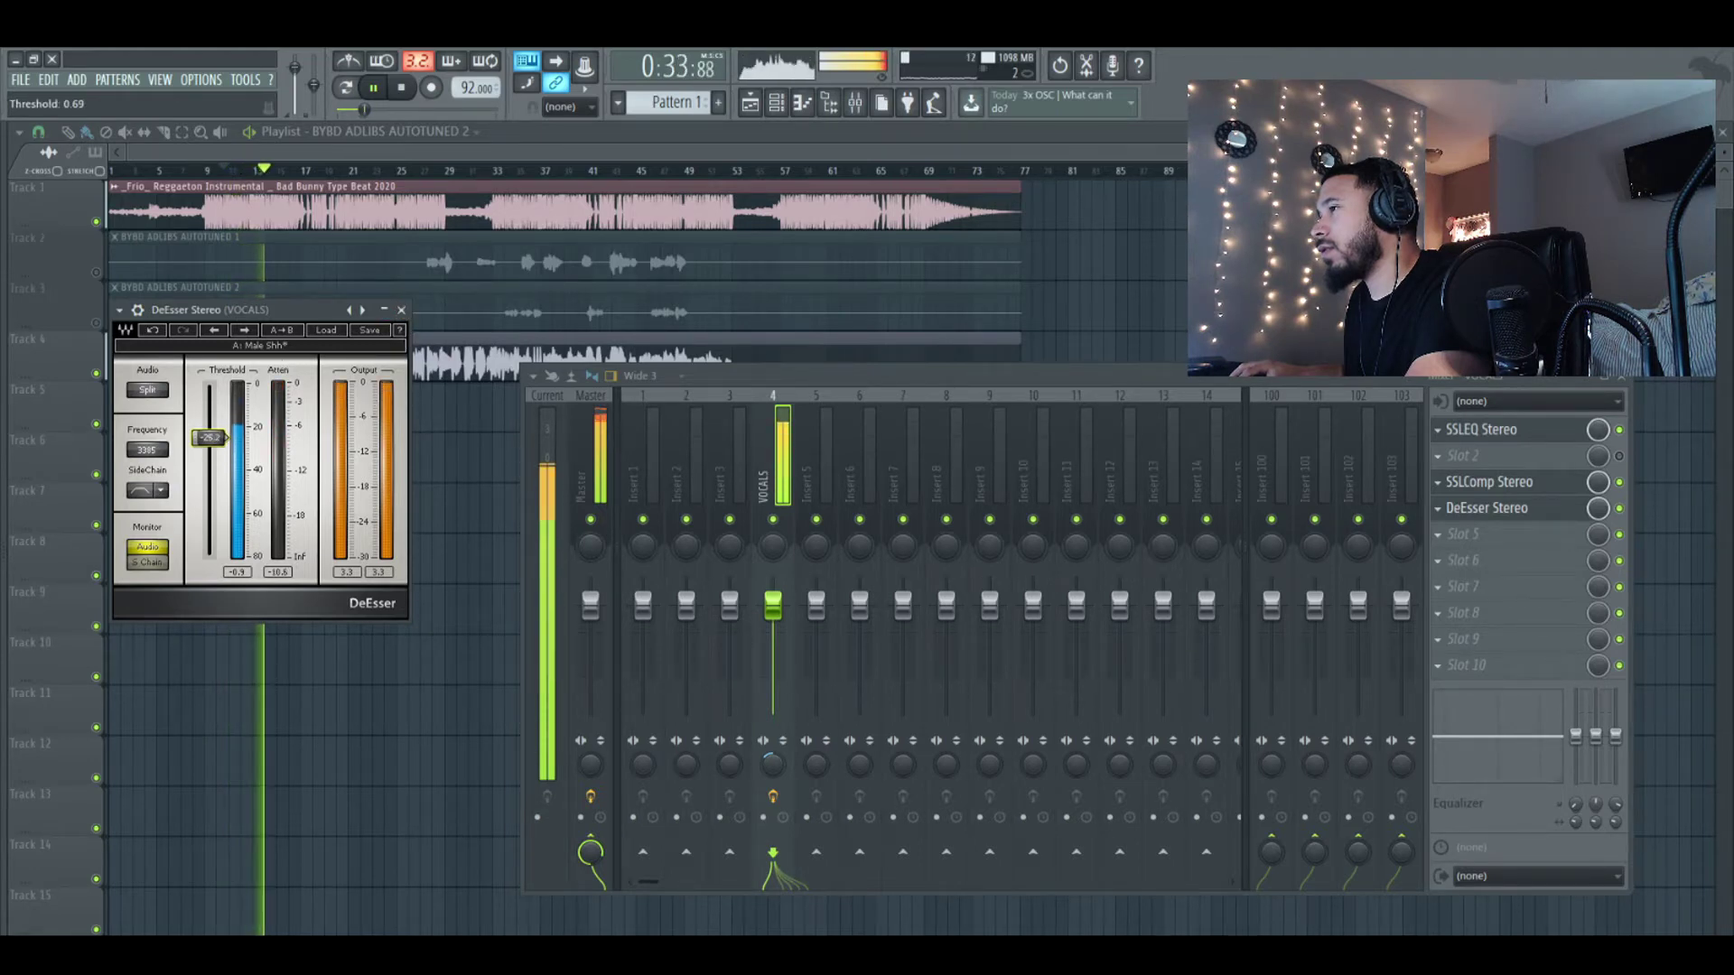
{"action": "left_click", "coordinate": [401, 309]}
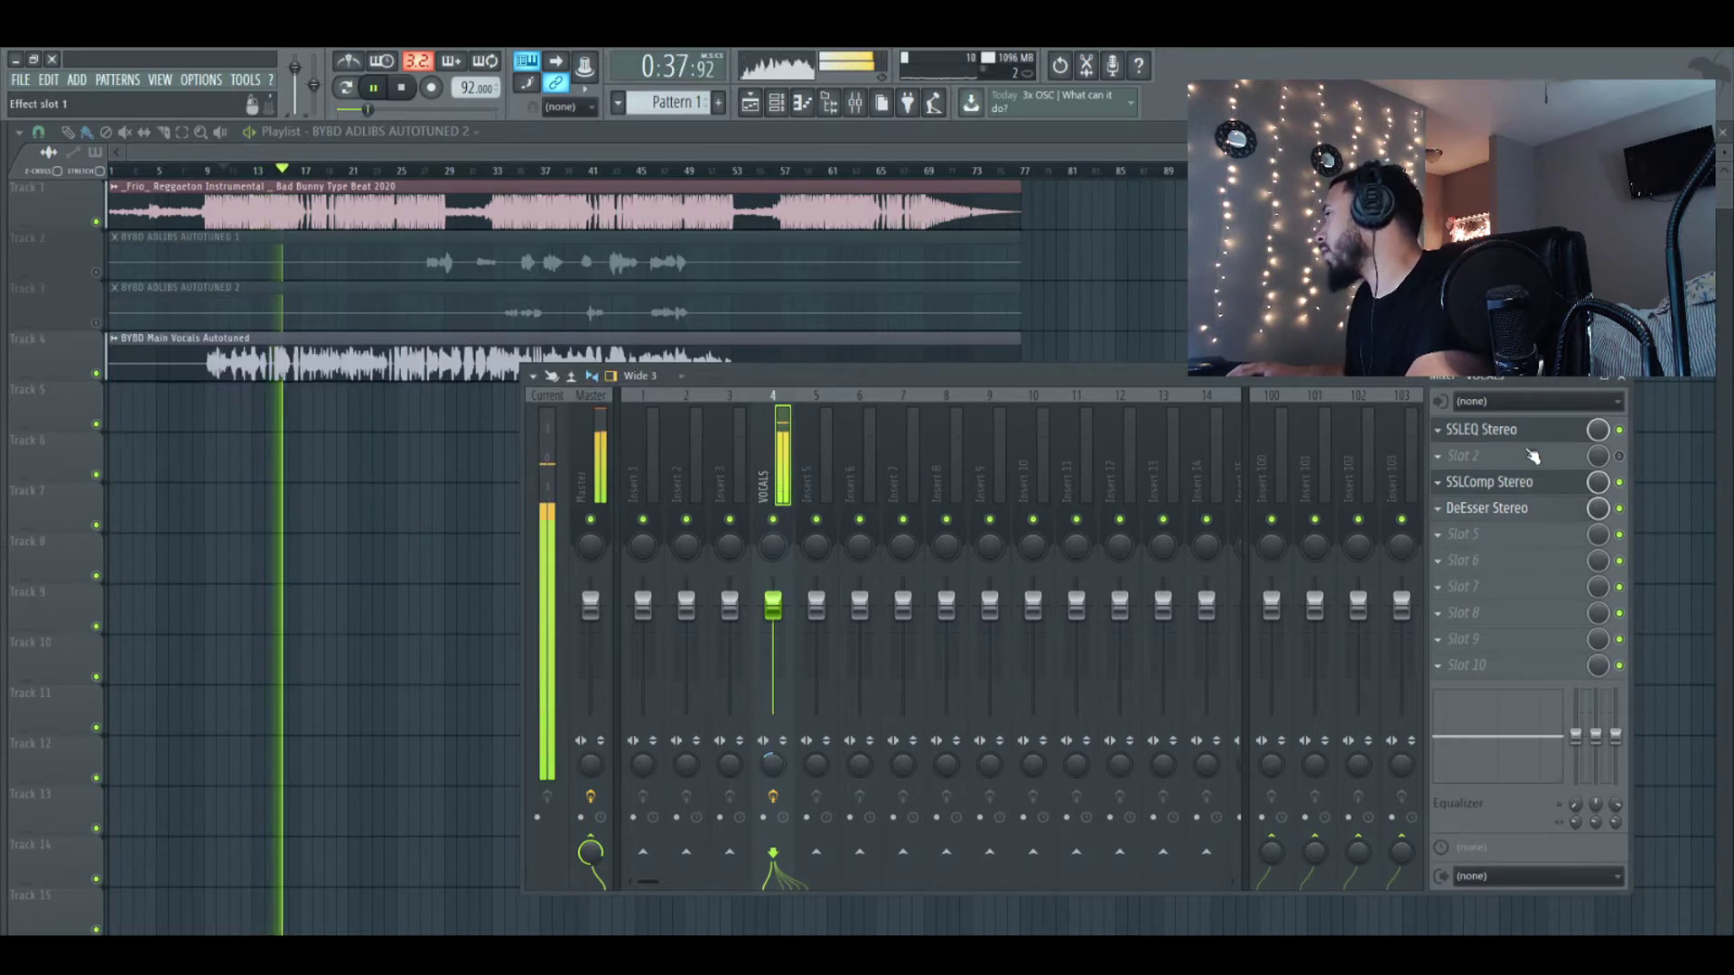
{"action": "key", "text": "space"}
Review the attack, release, ratio and make-up settings of the SSL compressor on the VOCALS track
{"action": "left_click", "coordinate": [1522, 486]}
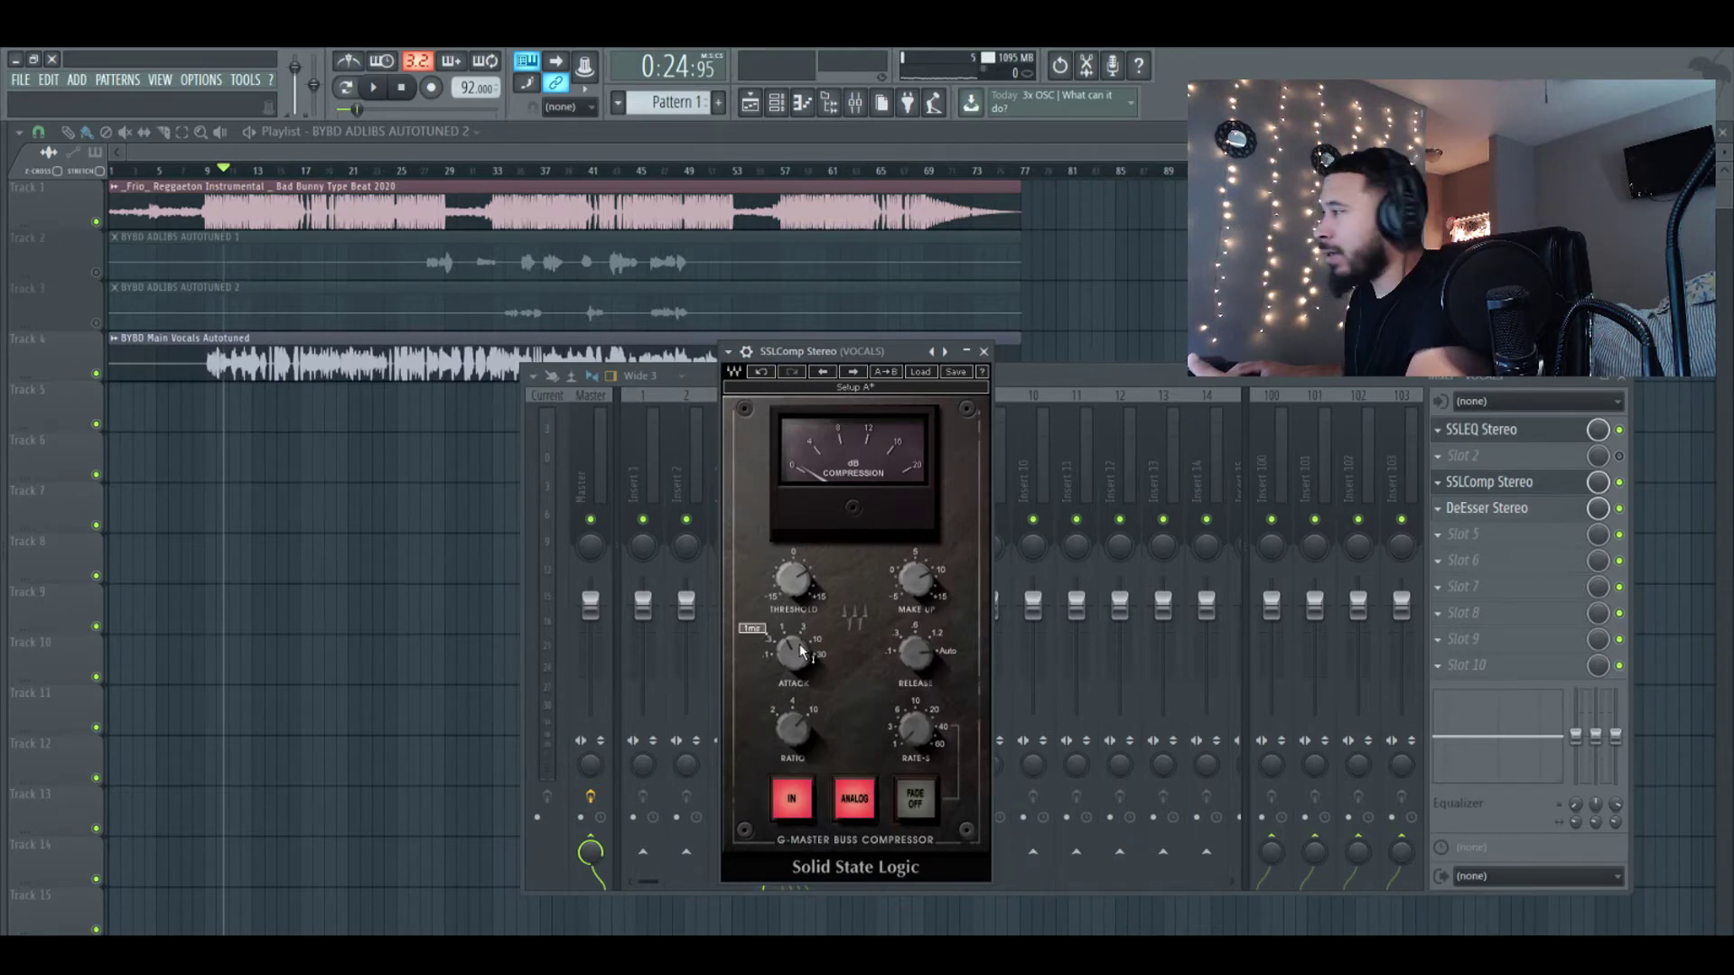
{"action": "mouse_move", "coordinate": [925, 580]}
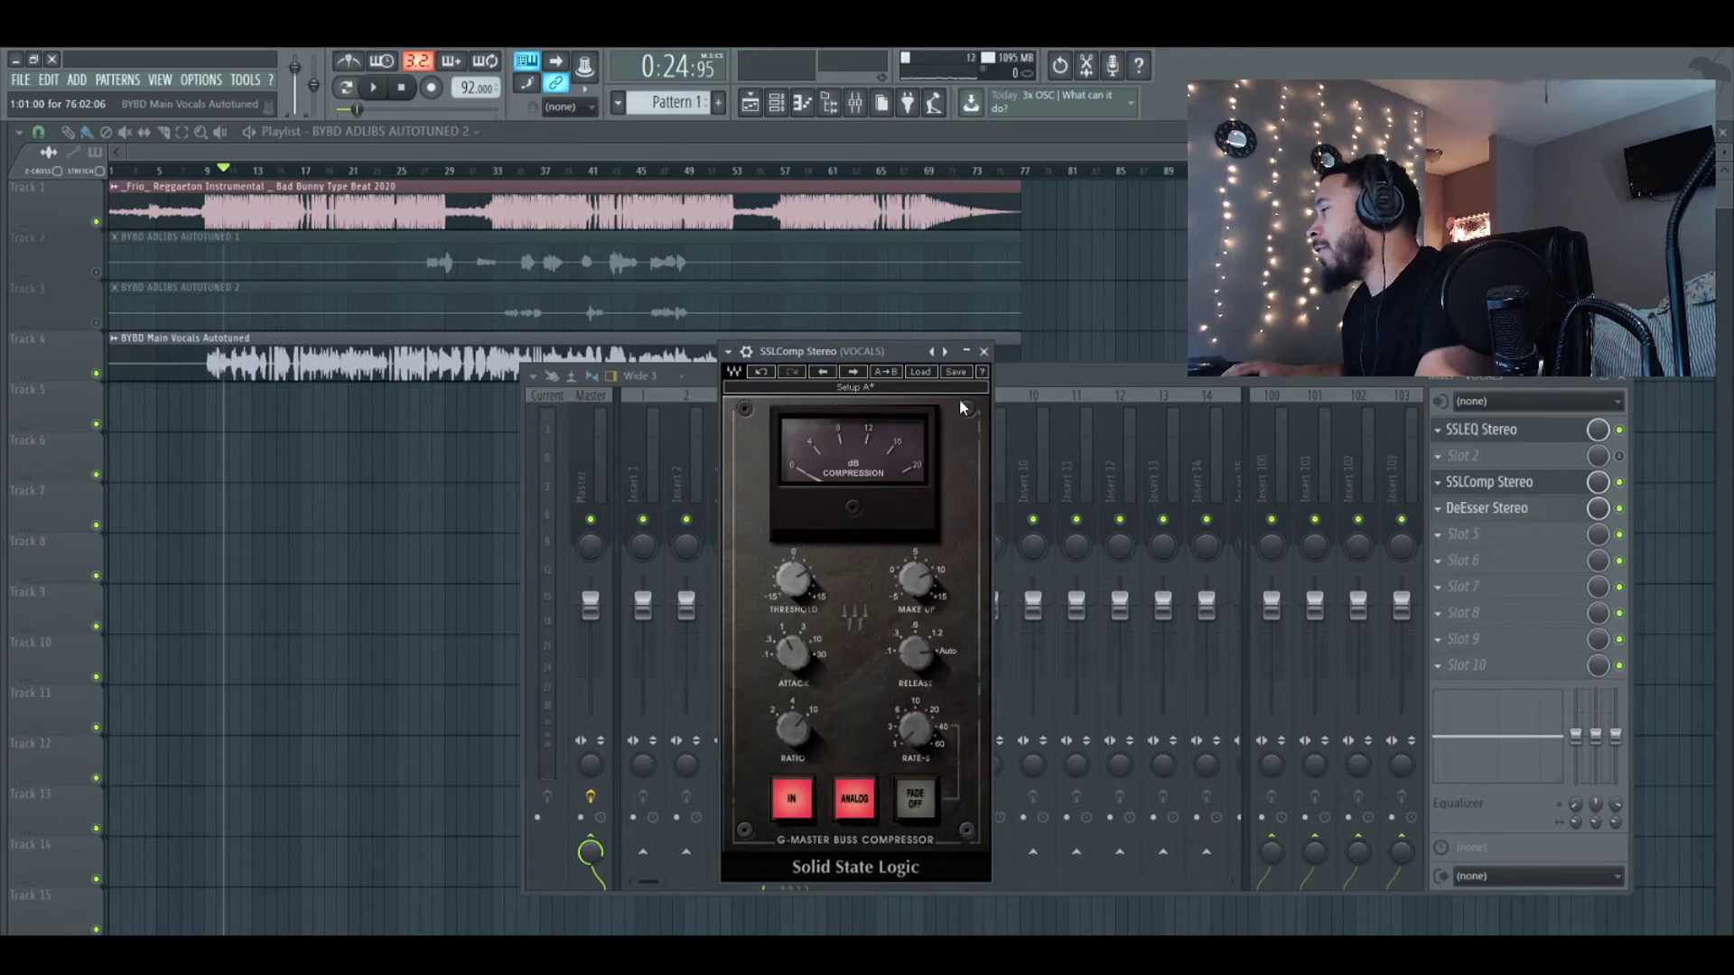
{"action": "left_click", "coordinate": [985, 352]}
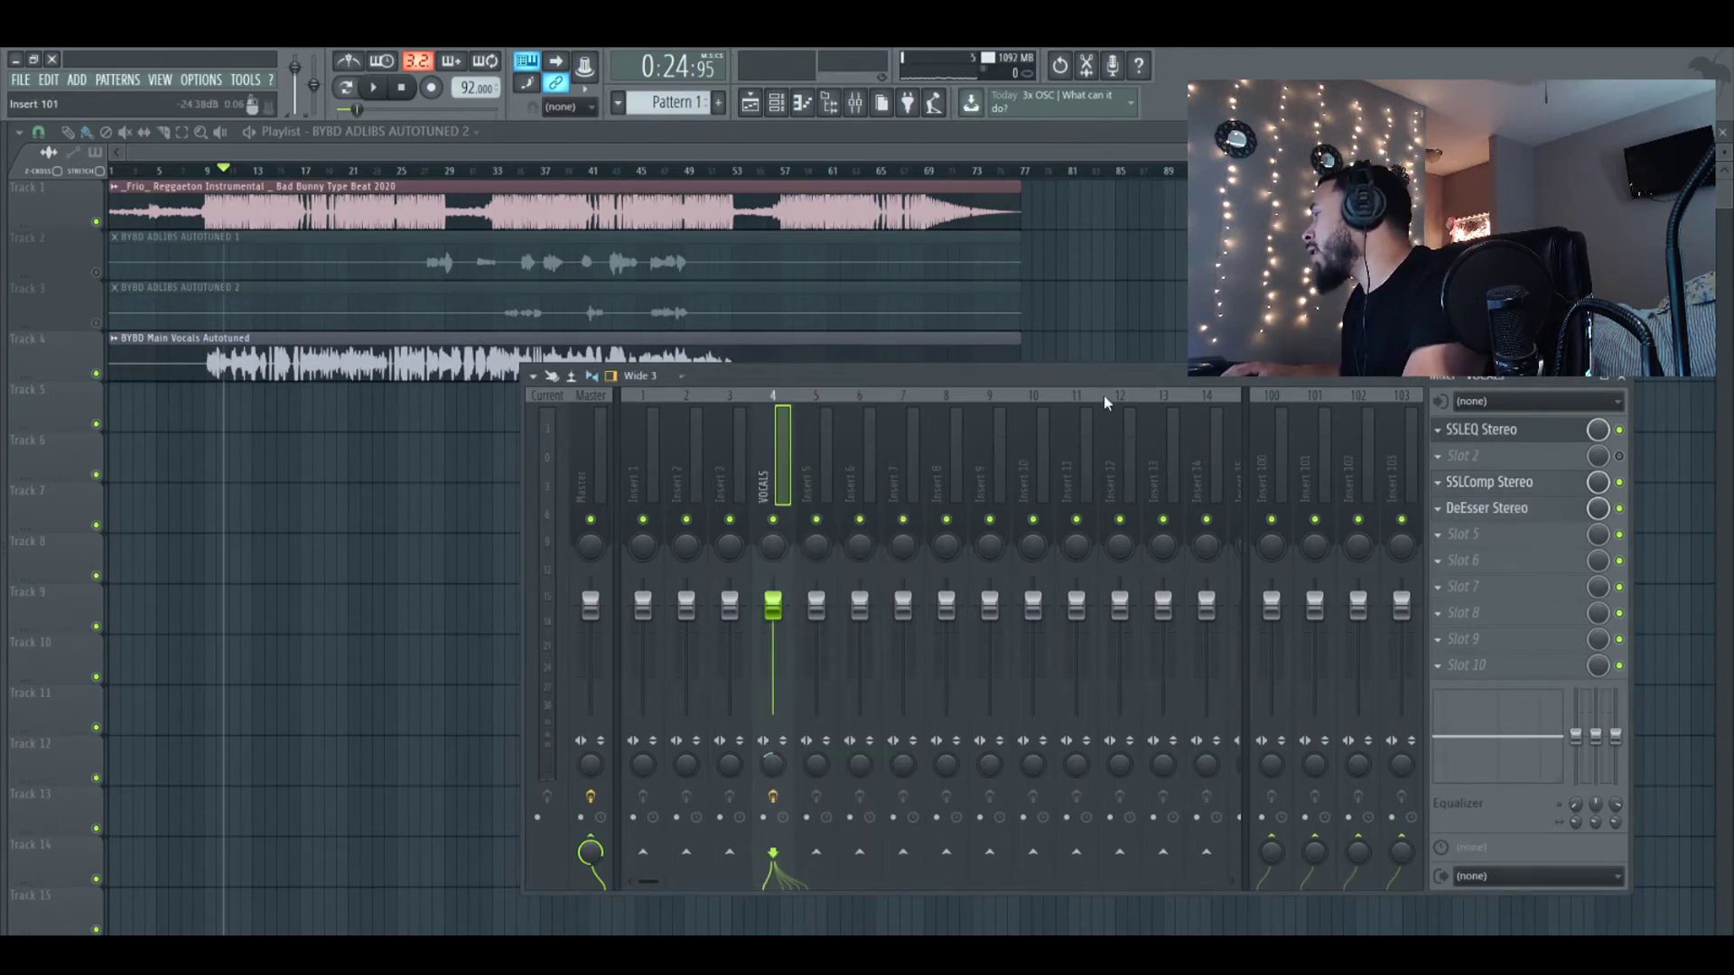
Slightly lower the HF gain of the vocals' SSL EQ to about 0.61 during playback
{"action": "key", "text": "space"}
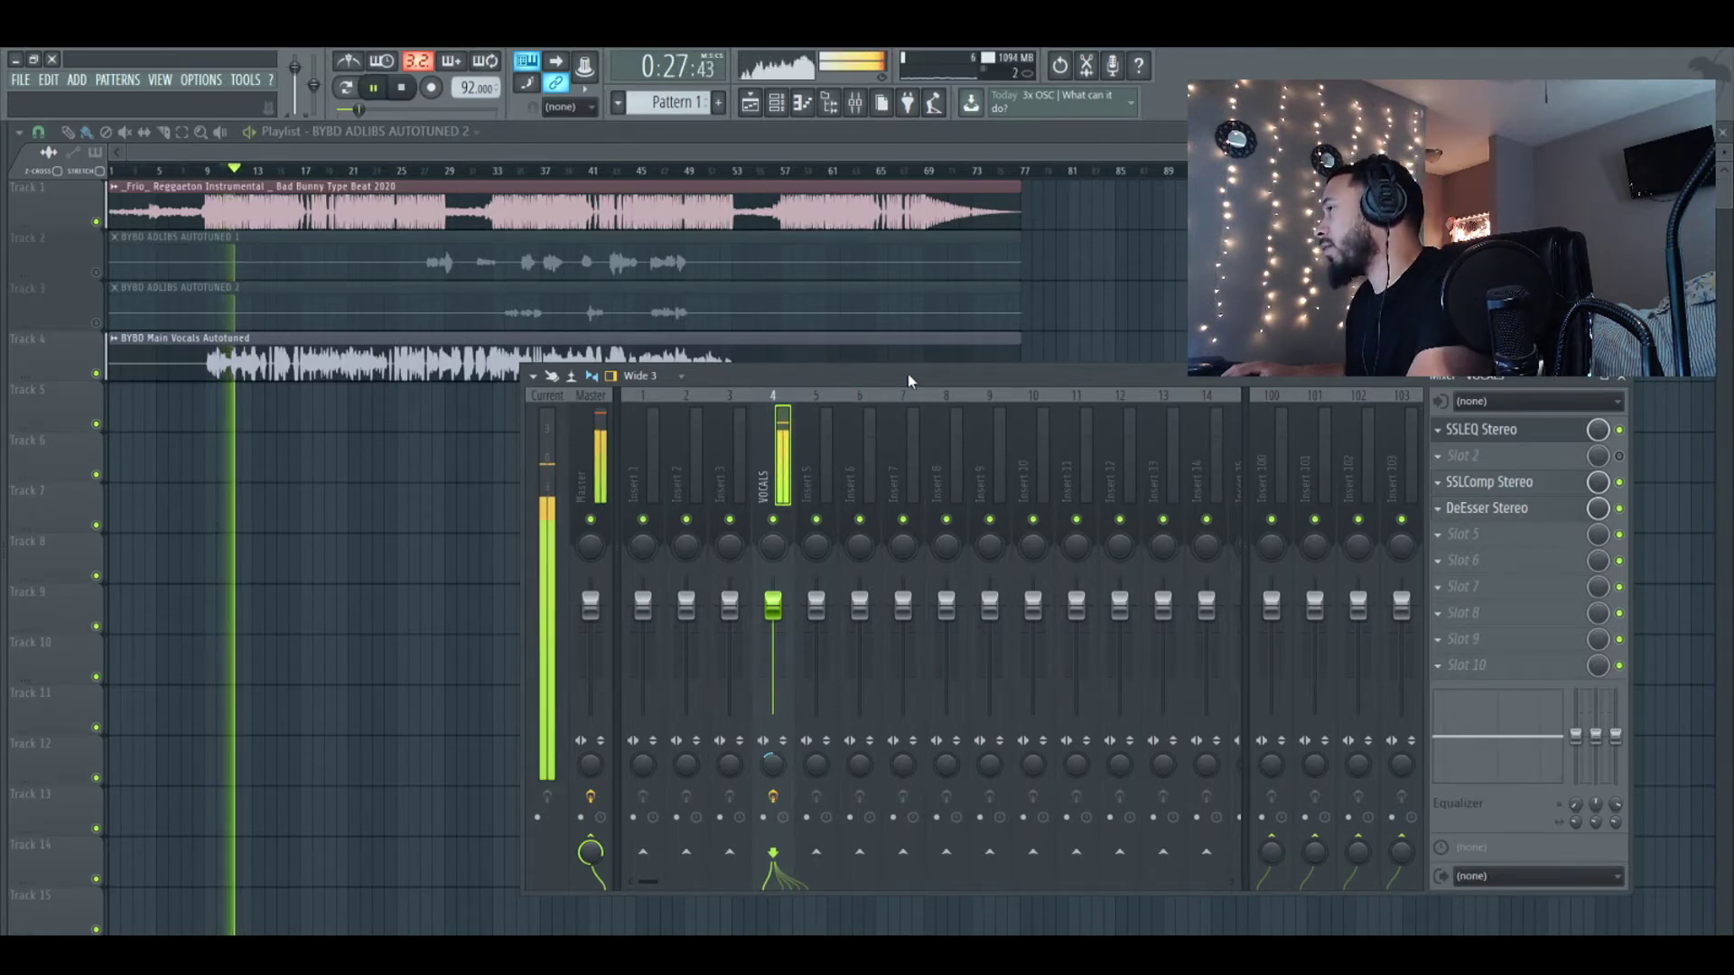
{"action": "left_click", "coordinate": [1491, 434]}
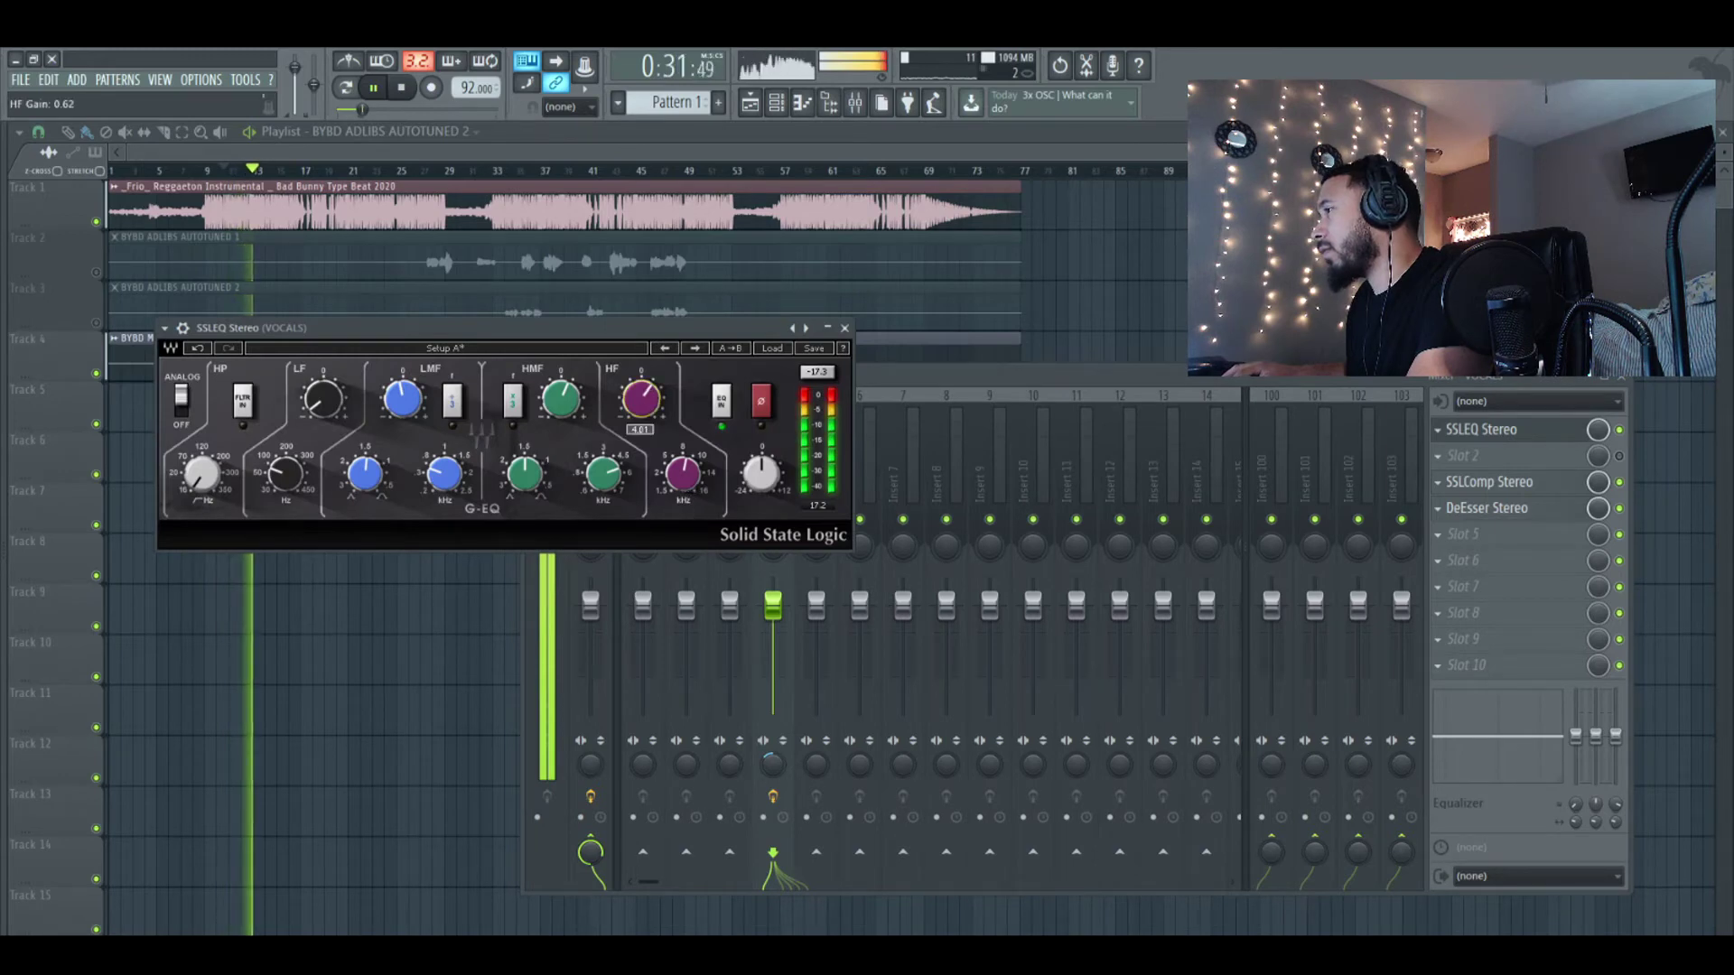
{"action": "left_click_drag", "start_coordinate": [641, 398], "coordinate": [640, 401]}
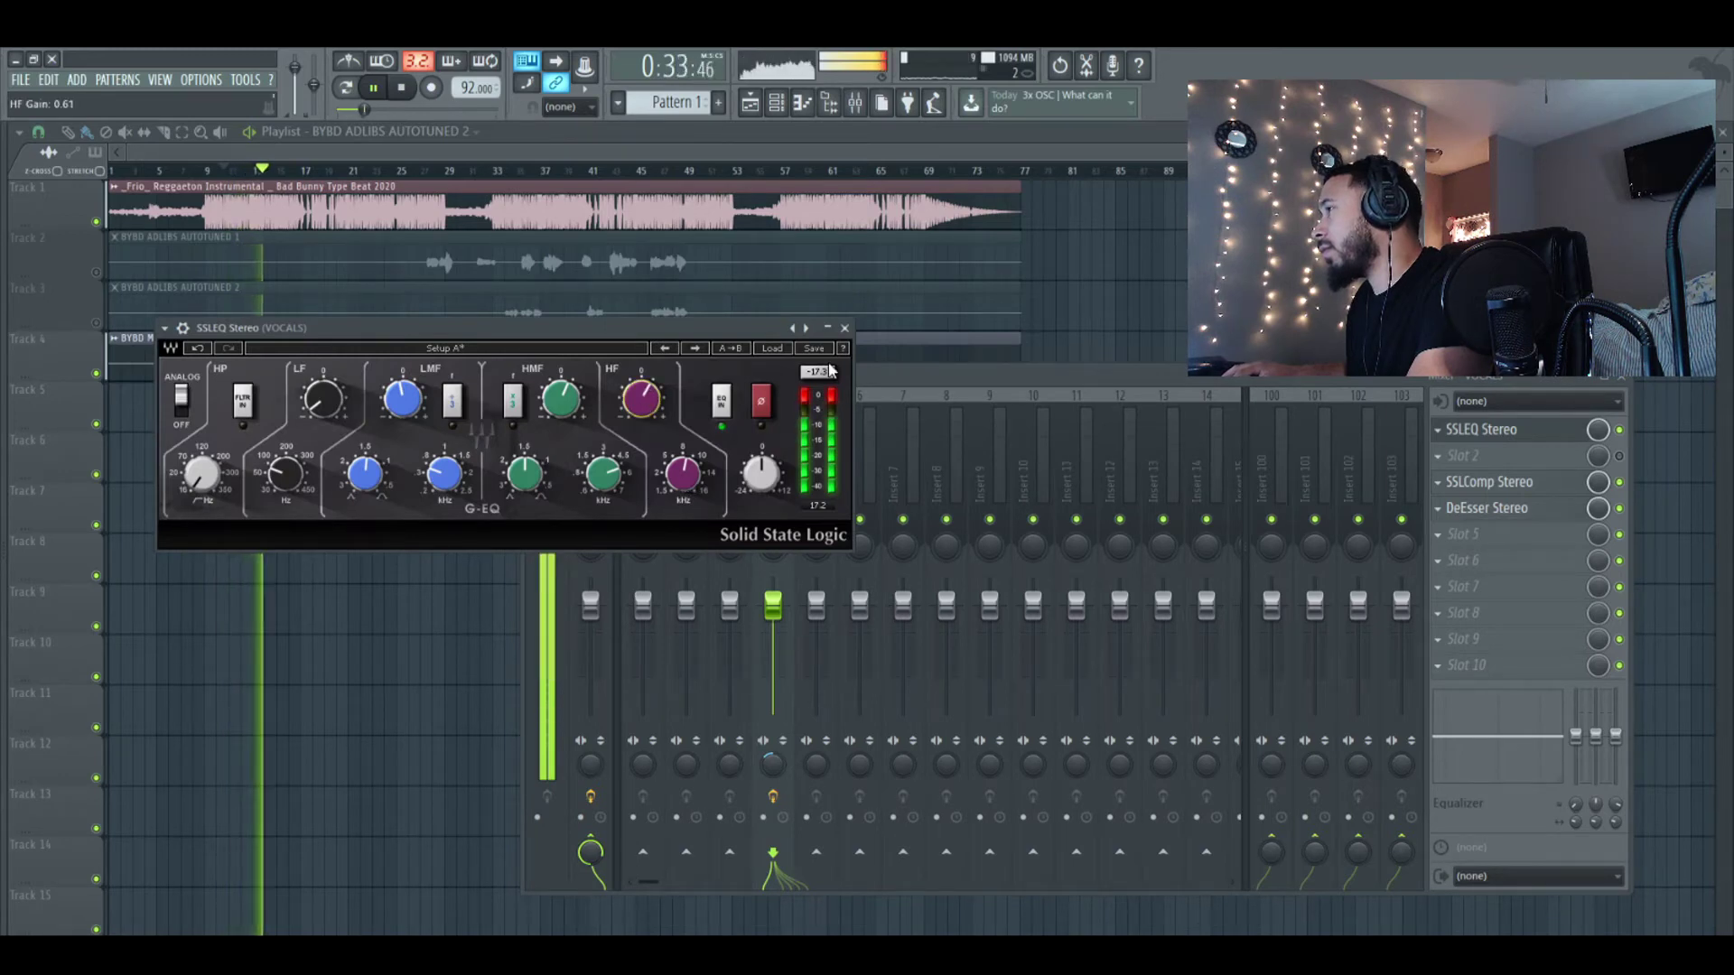
{"action": "left_click", "coordinate": [844, 328]}
Bypass and re-enable the SSL EQ and compressor during playback to compare the vocals with and without them
{"action": "left_click", "coordinate": [1619, 430]}
{"action": "left_click", "coordinate": [1619, 482]}
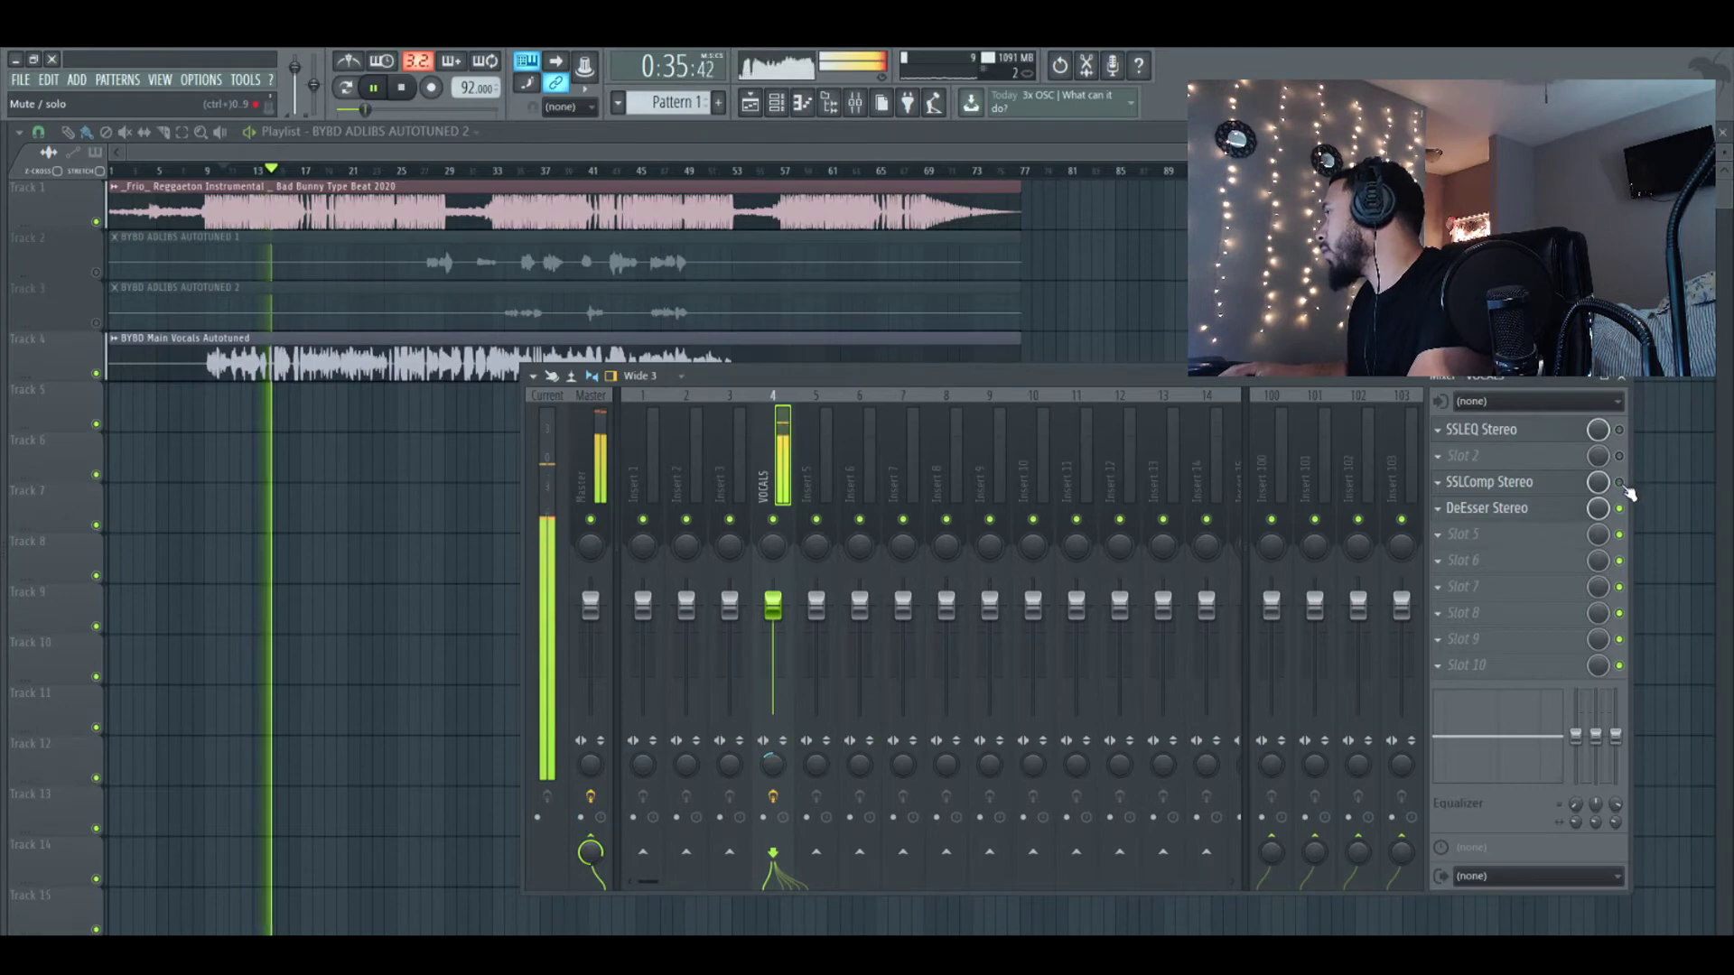
{"action": "left_click", "coordinate": [1619, 483]}
{"action": "left_click", "coordinate": [1619, 429]}
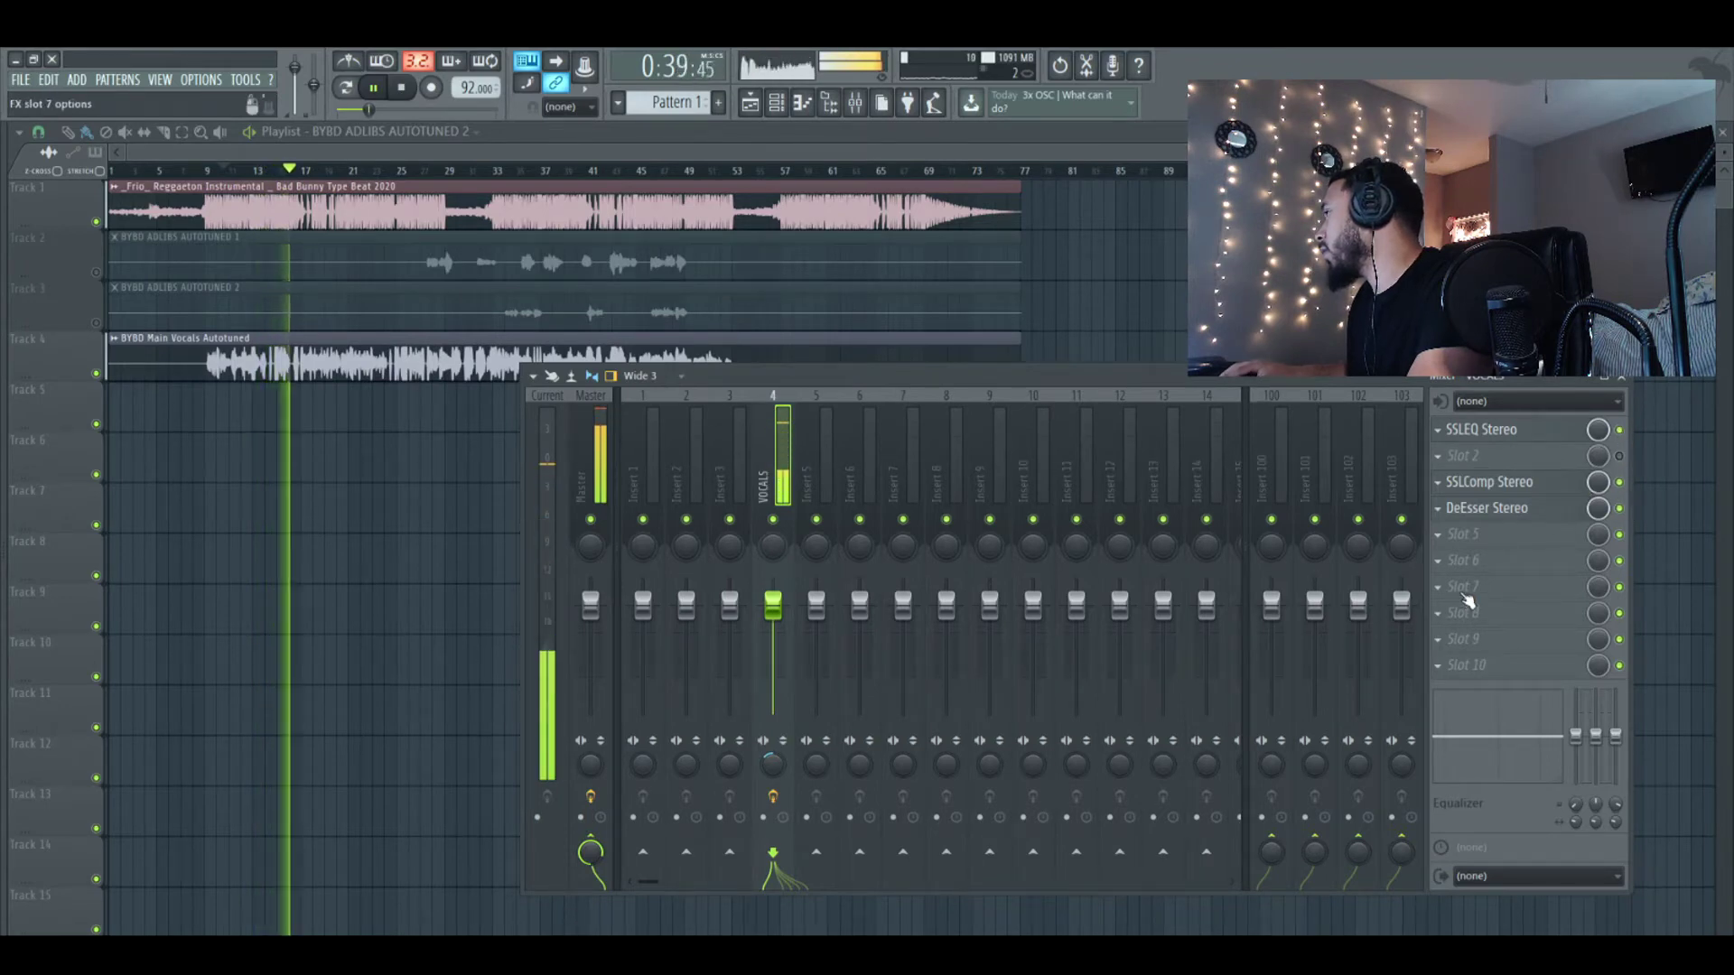
{"action": "key", "text": "space"}
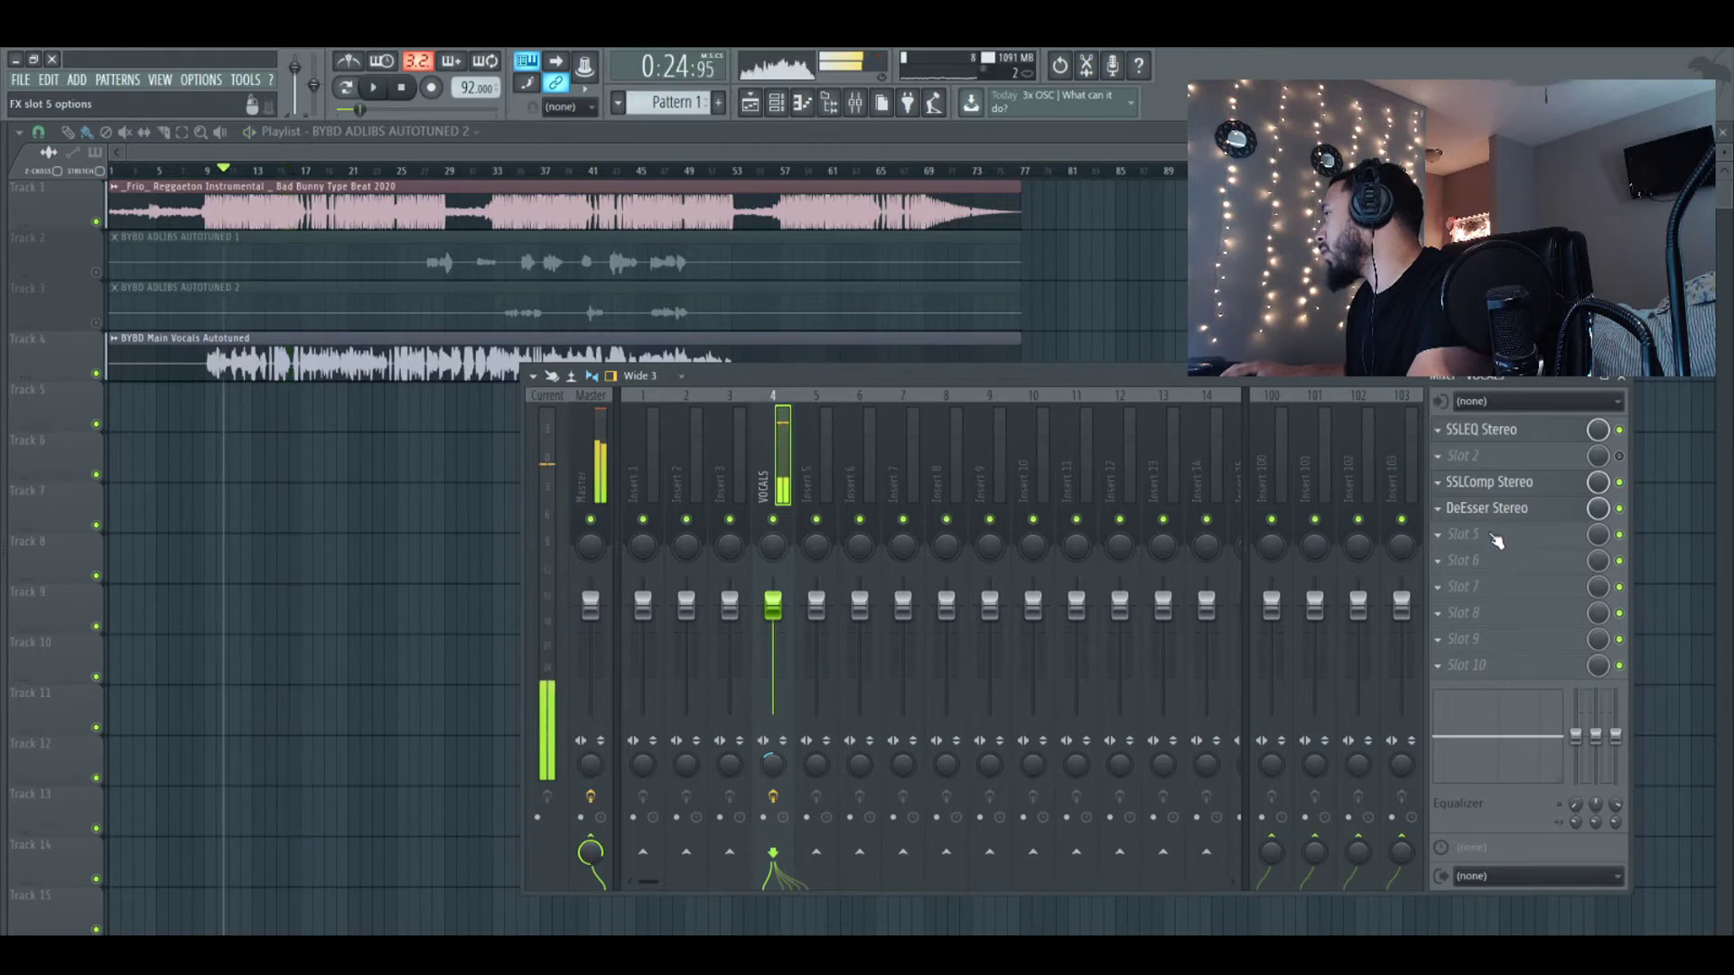
Route the VOCALS track to mixer insert 5 and rename that insert DELAY
{"action": "left_click", "coordinate": [1488, 535]}
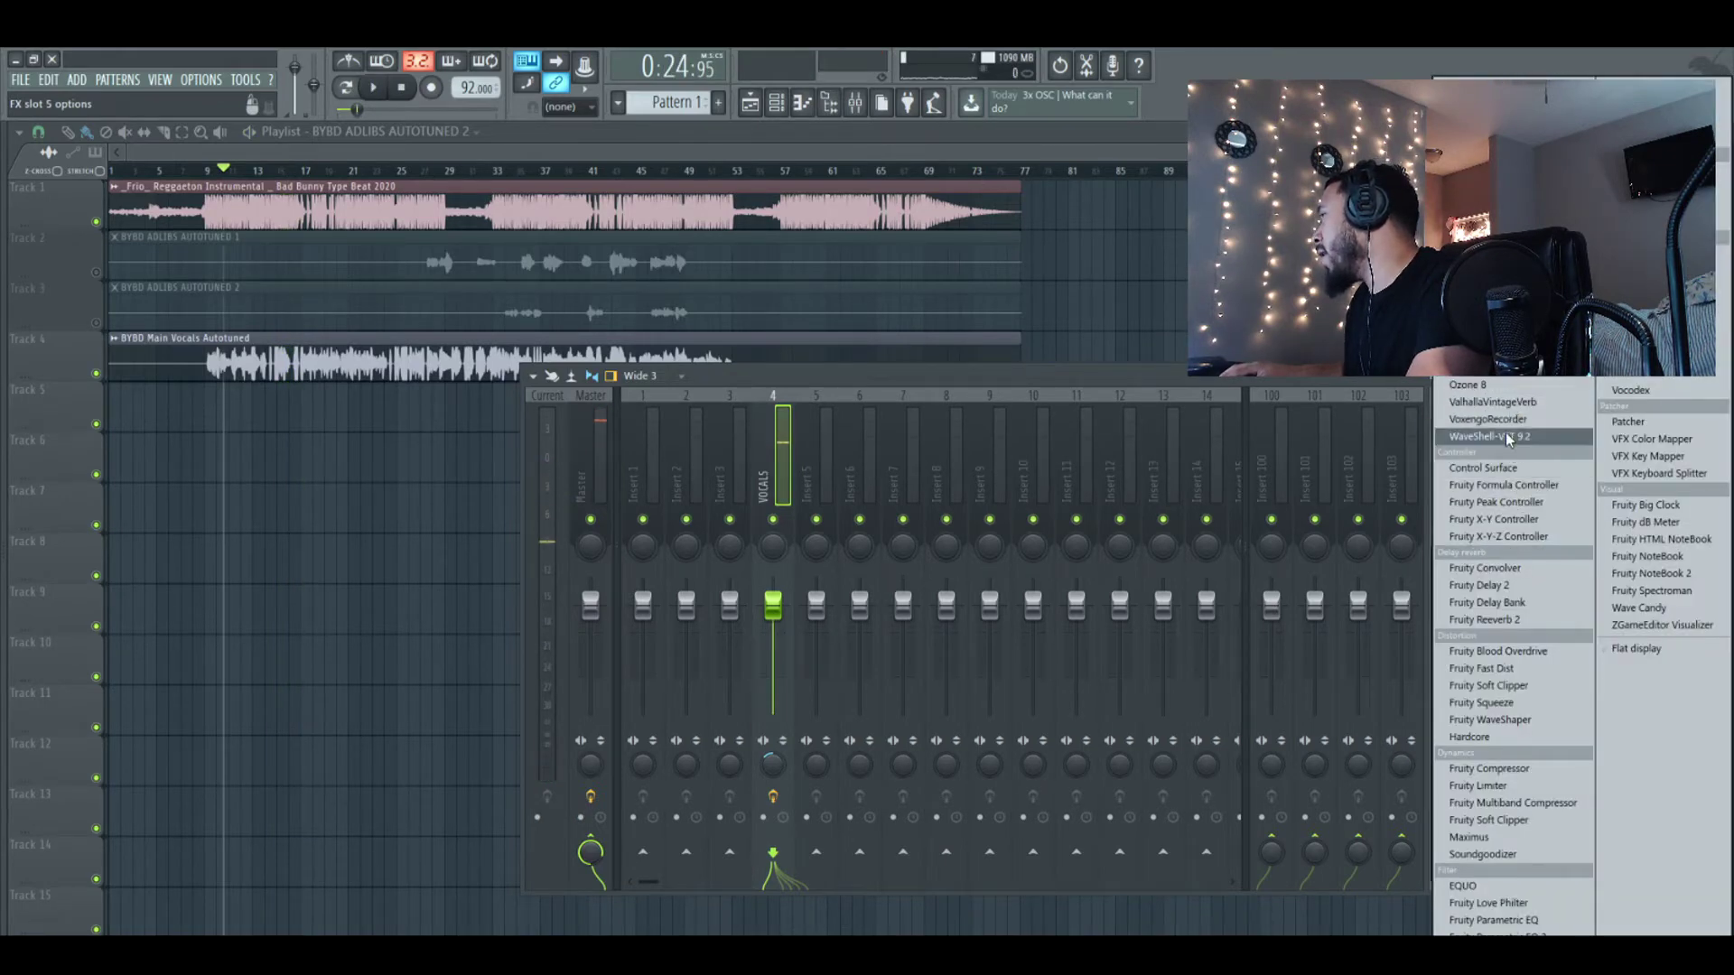
{"action": "left_click", "coordinate": [772, 663]}
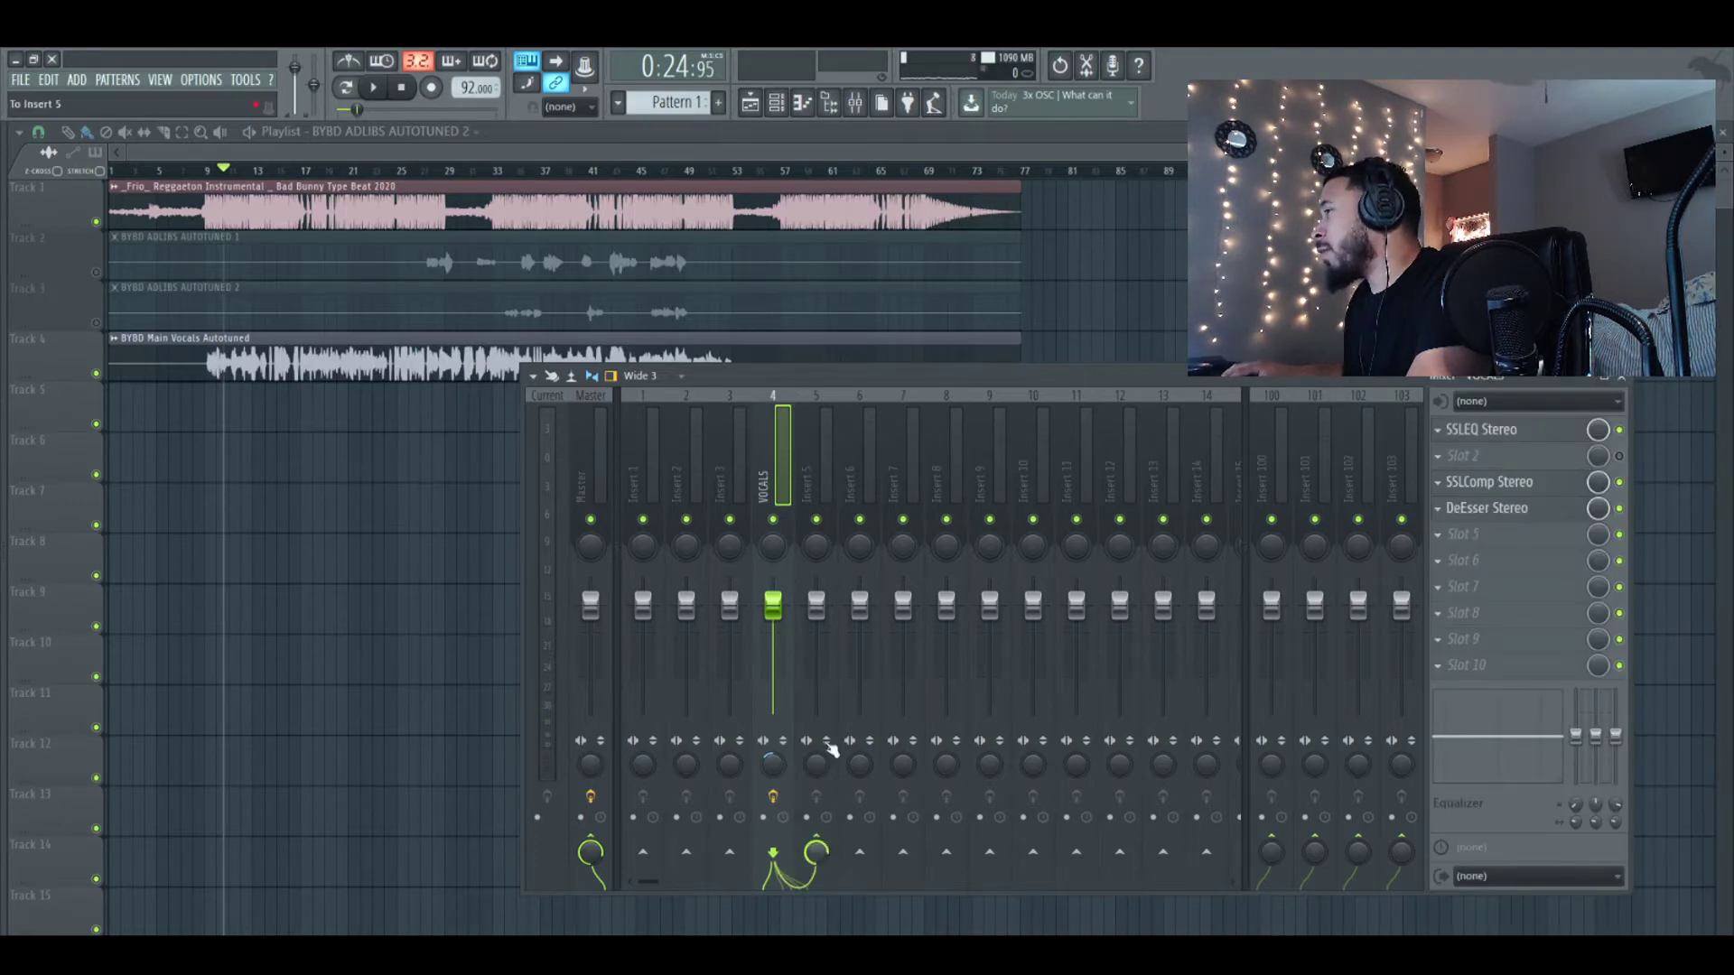
{"action": "left_click", "coordinate": [823, 491]}
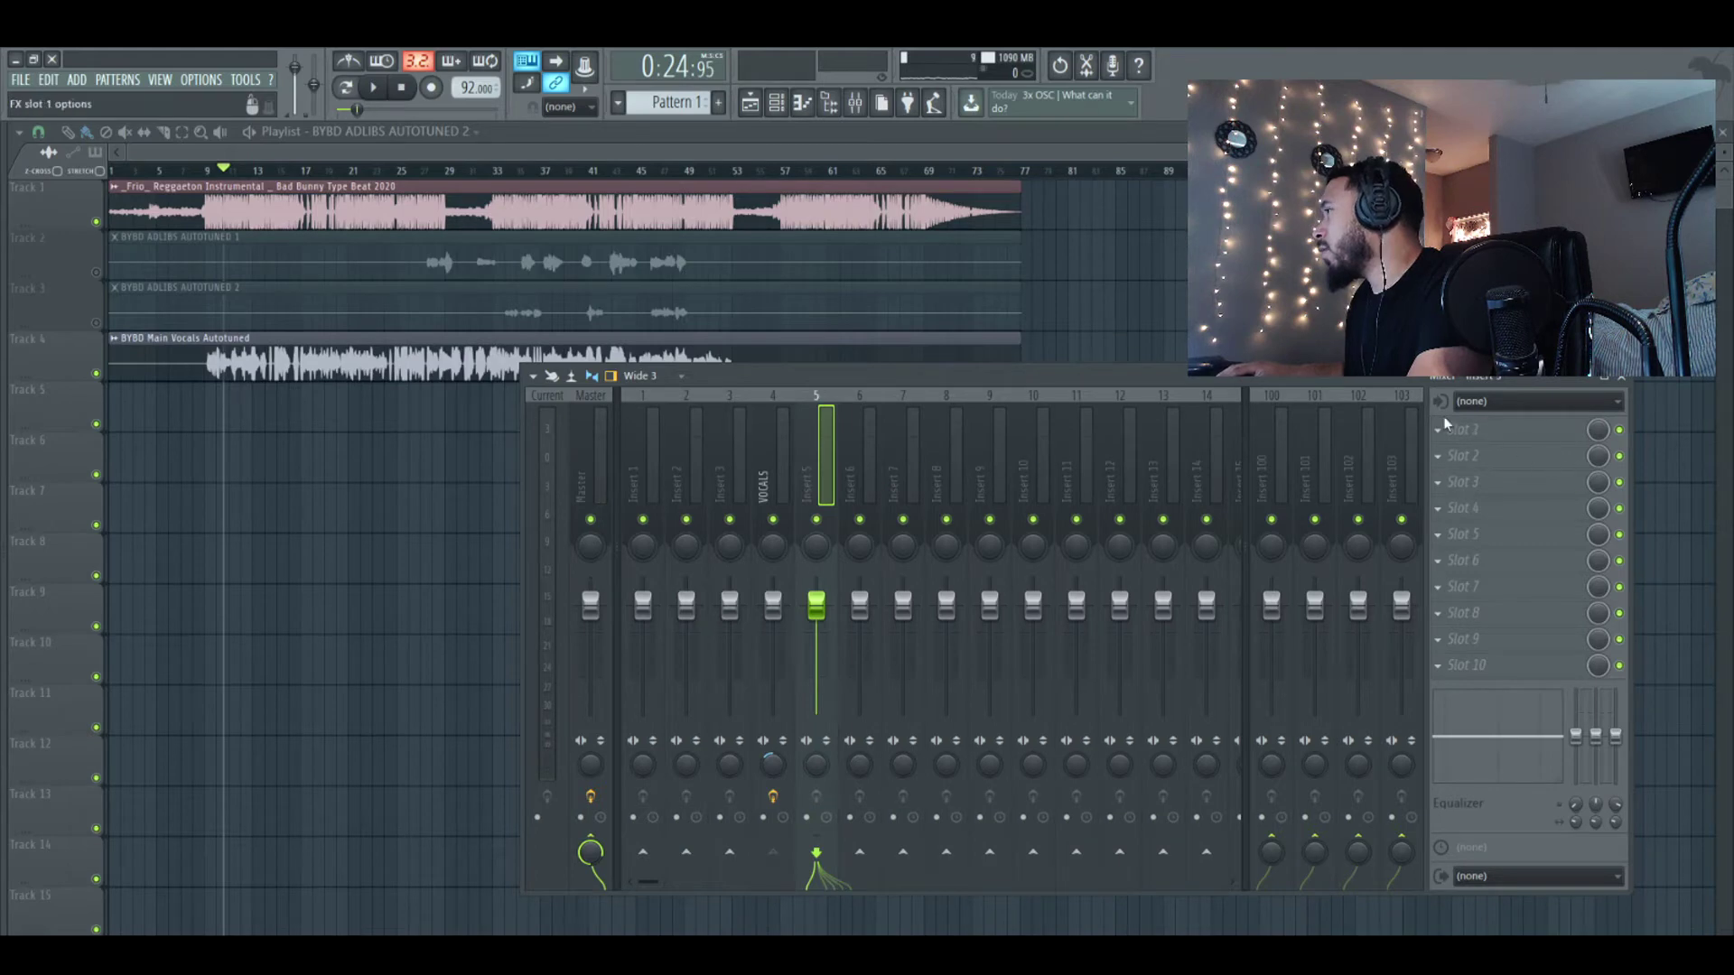
{"action": "right_click", "coordinate": [821, 455]}
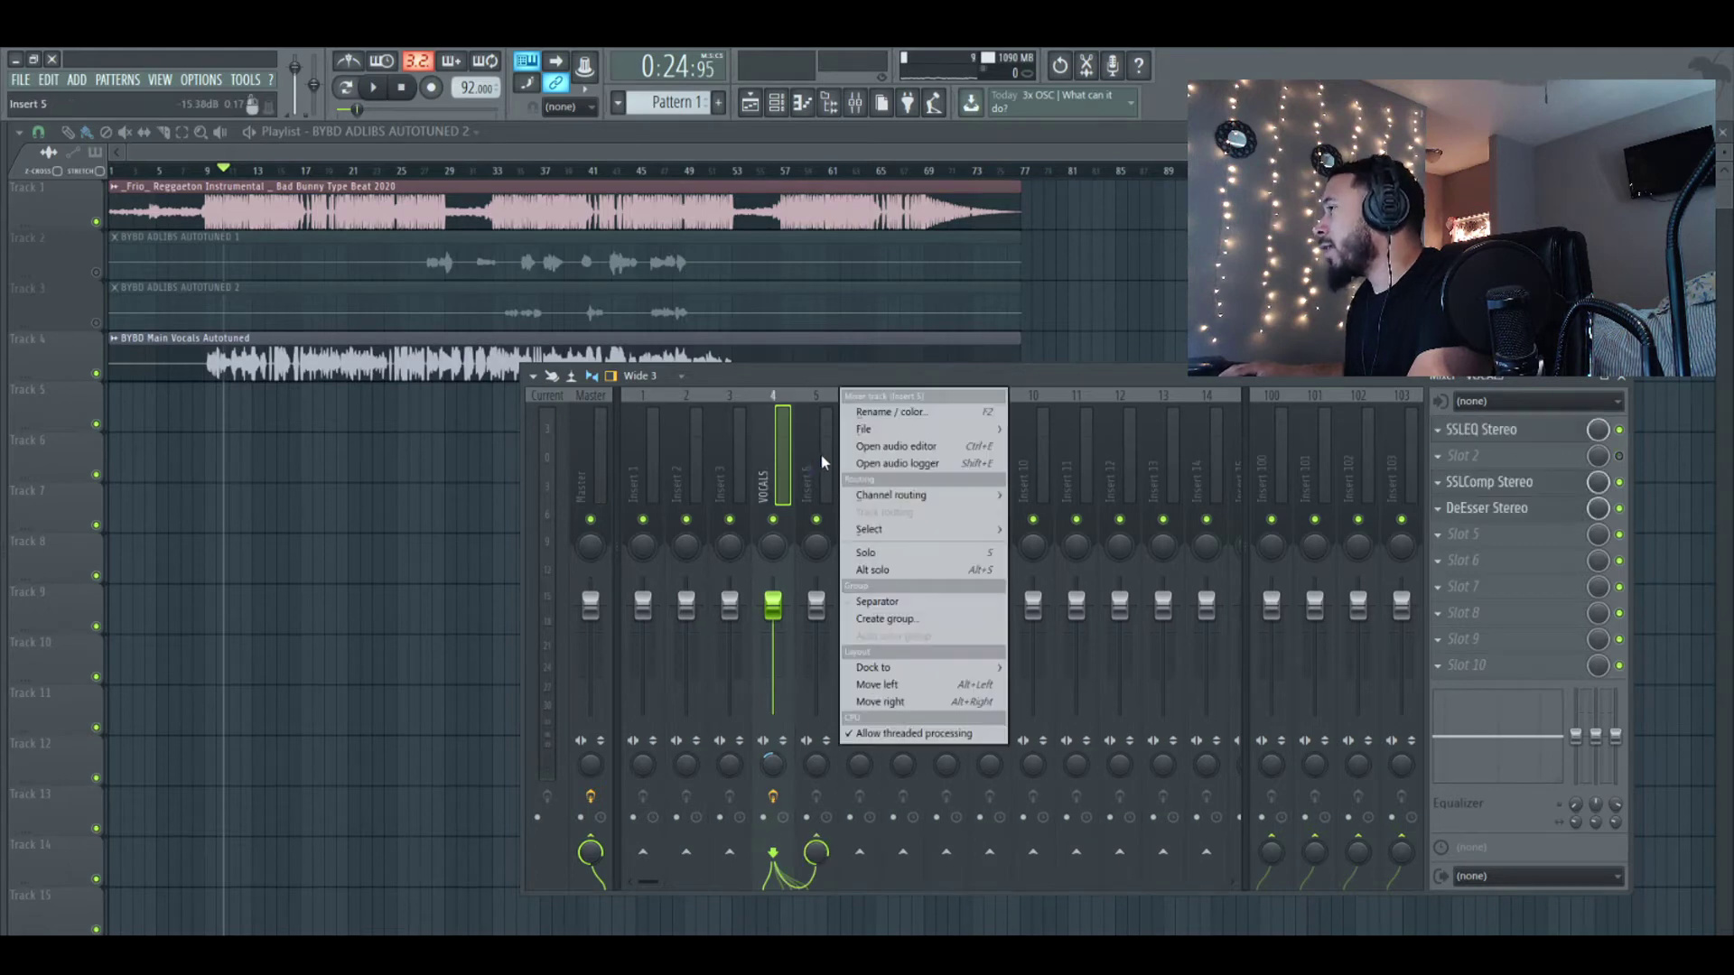
{"action": "left_click", "coordinate": [887, 410]}
{"action": "type", "text": "DELAY"}
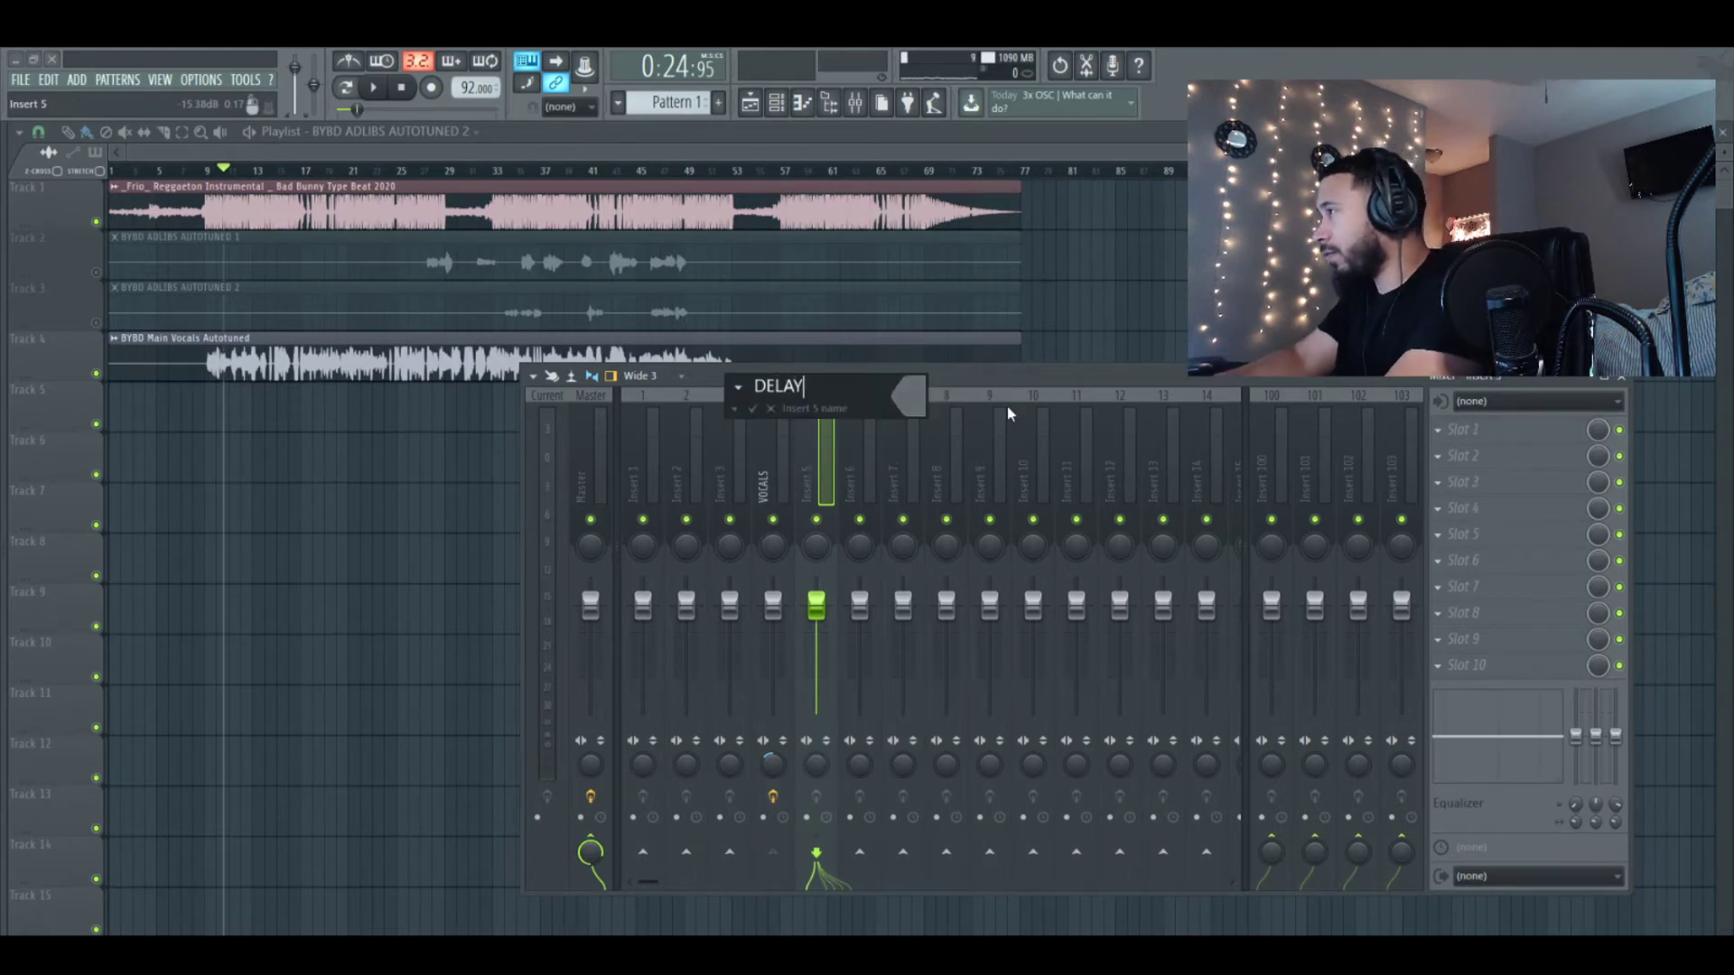
{"action": "key", "text": "Return"}
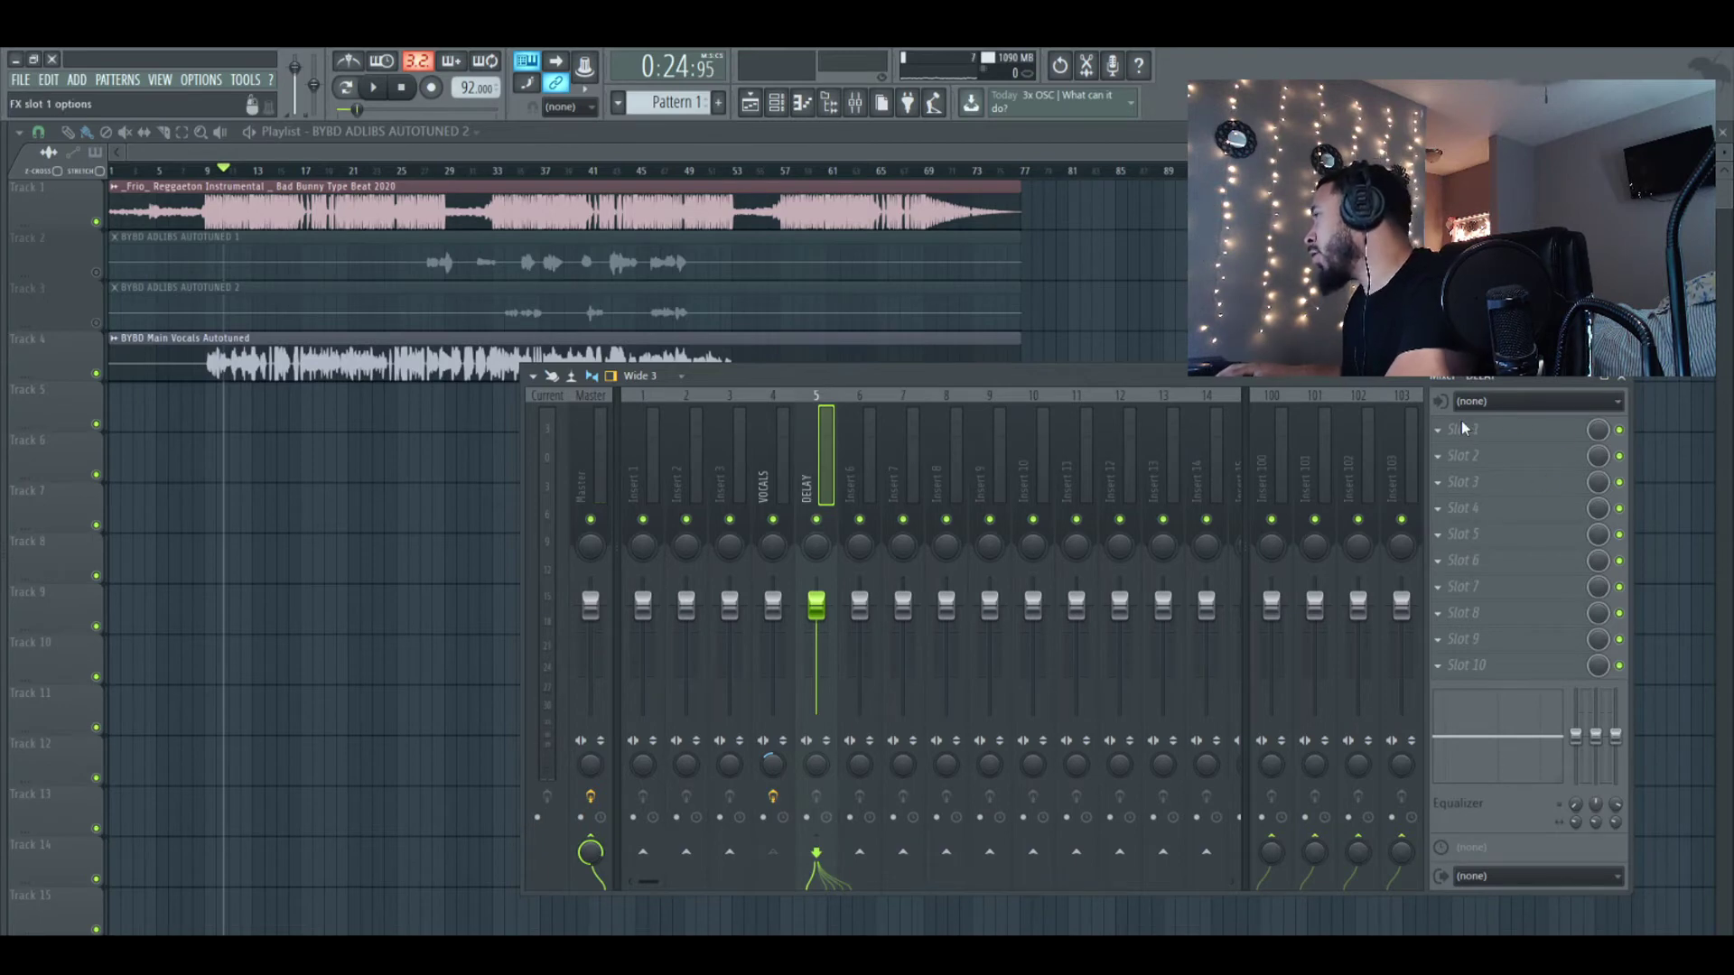
Load the H-Delay Stereo plugin from WaveShell into the first slot of the DELAY track
{"action": "left_click", "coordinate": [1465, 428]}
{"action": "left_click", "coordinate": [1485, 447]}
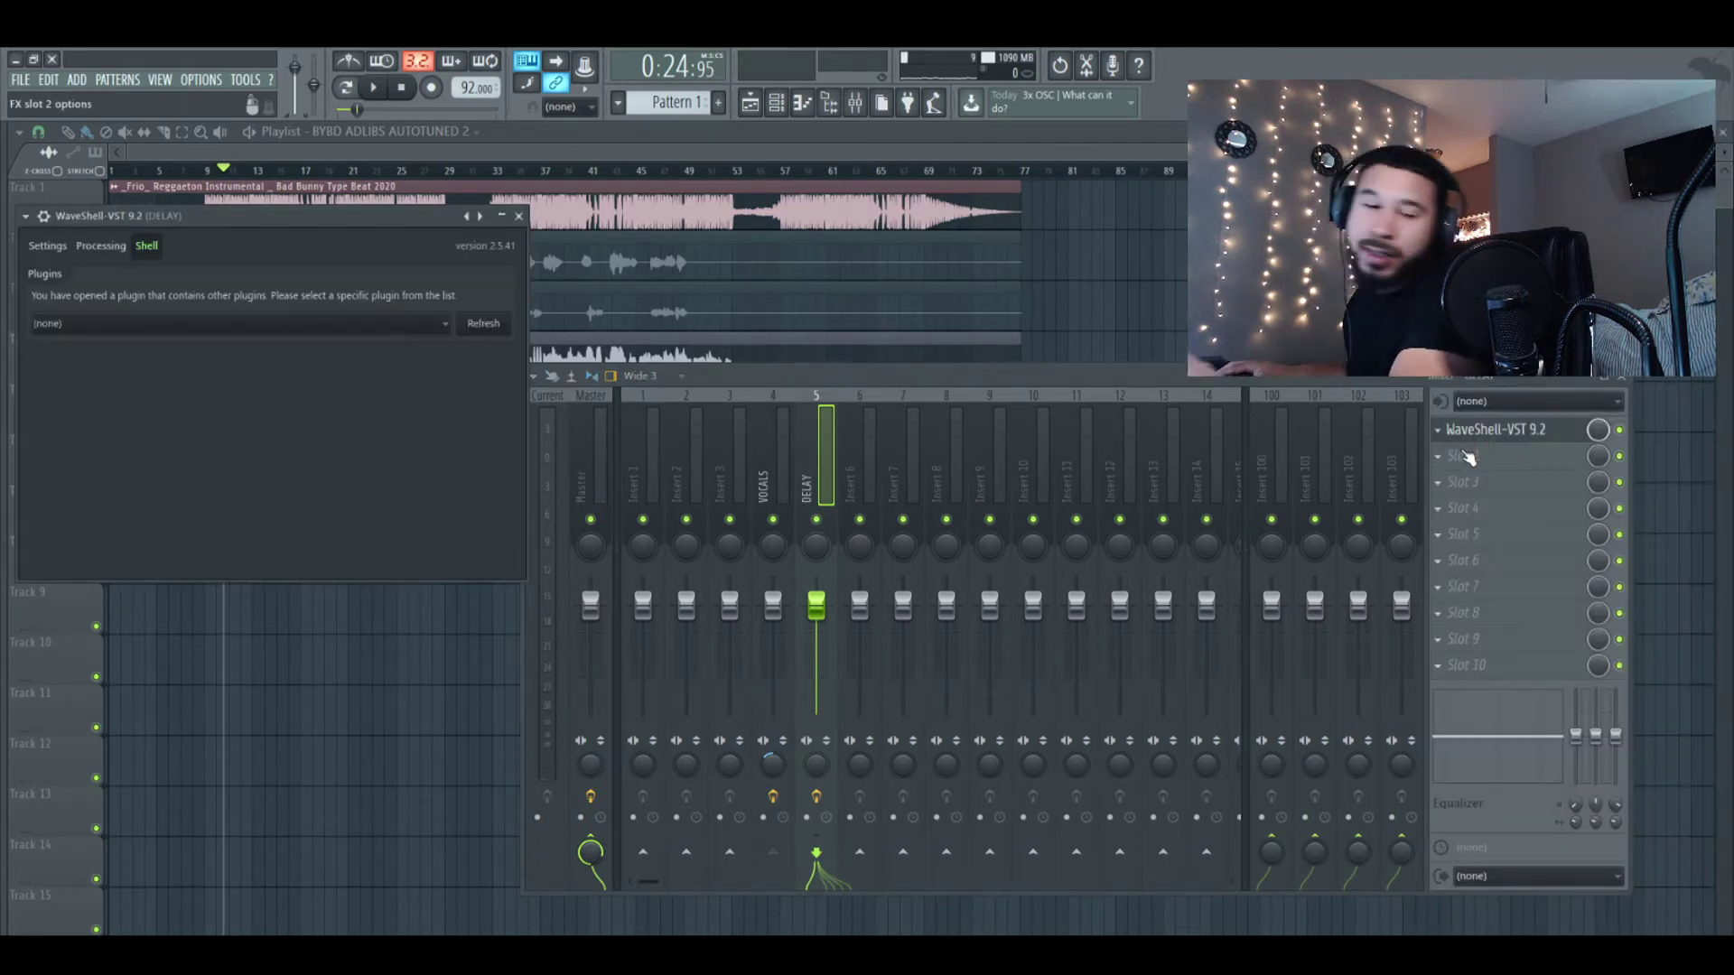
{"action": "left_click", "coordinate": [176, 327]}
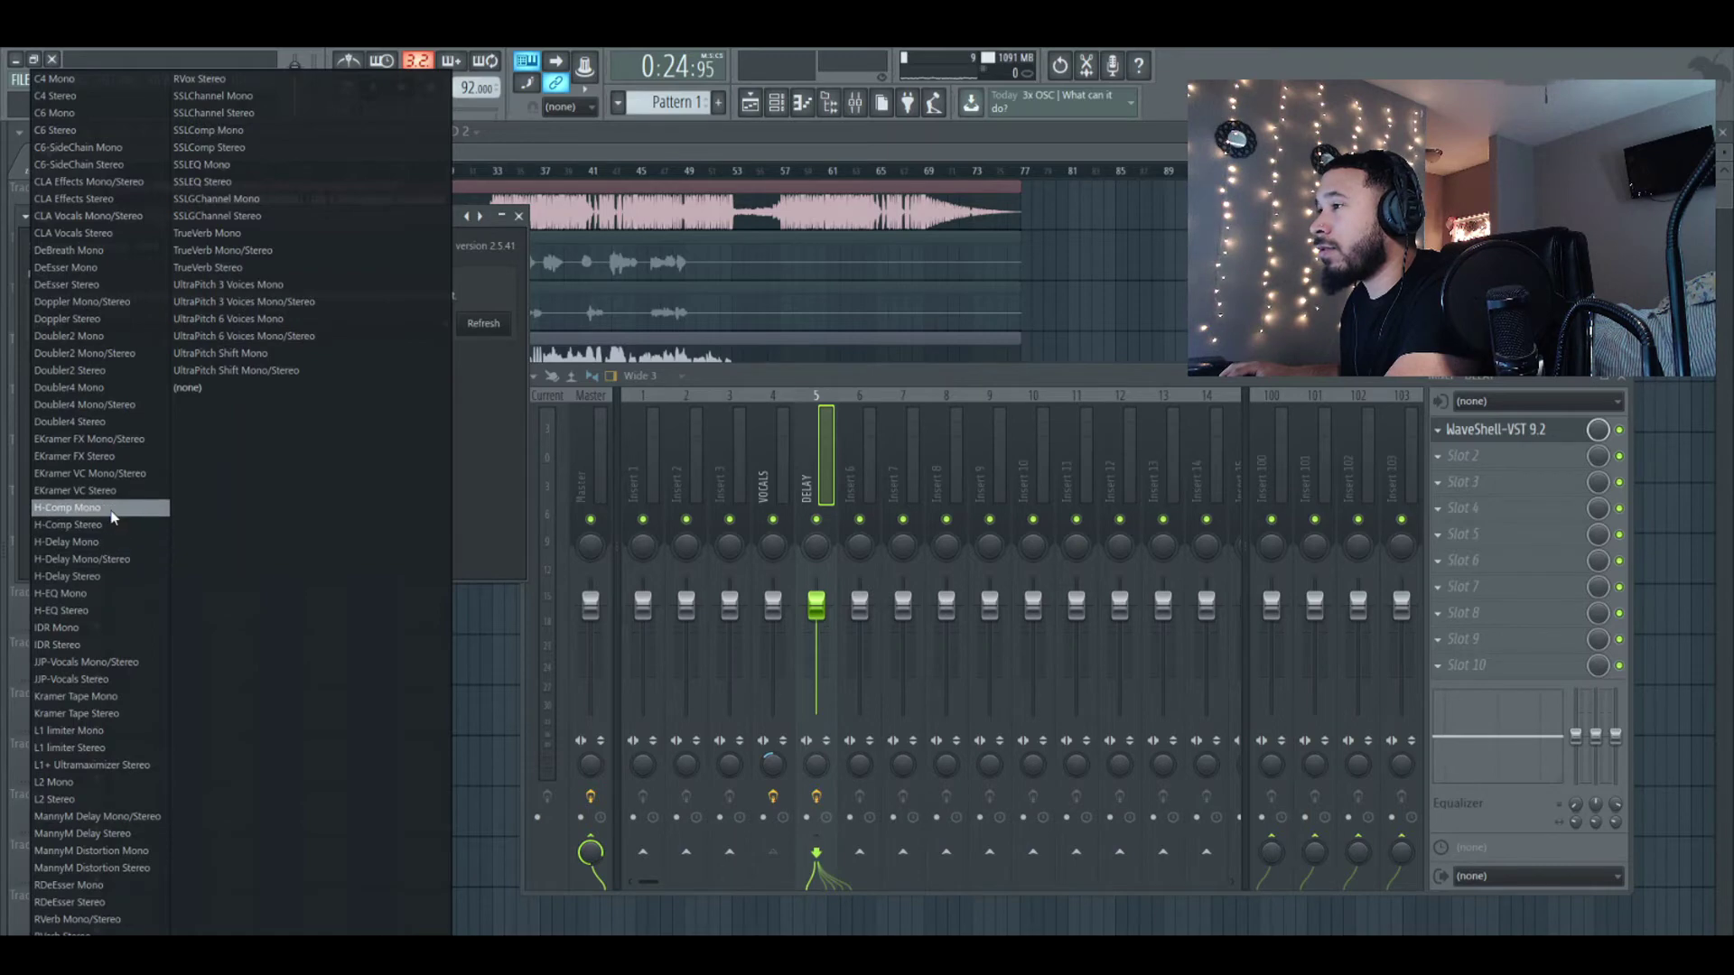
{"action": "left_click", "coordinate": [96, 577]}
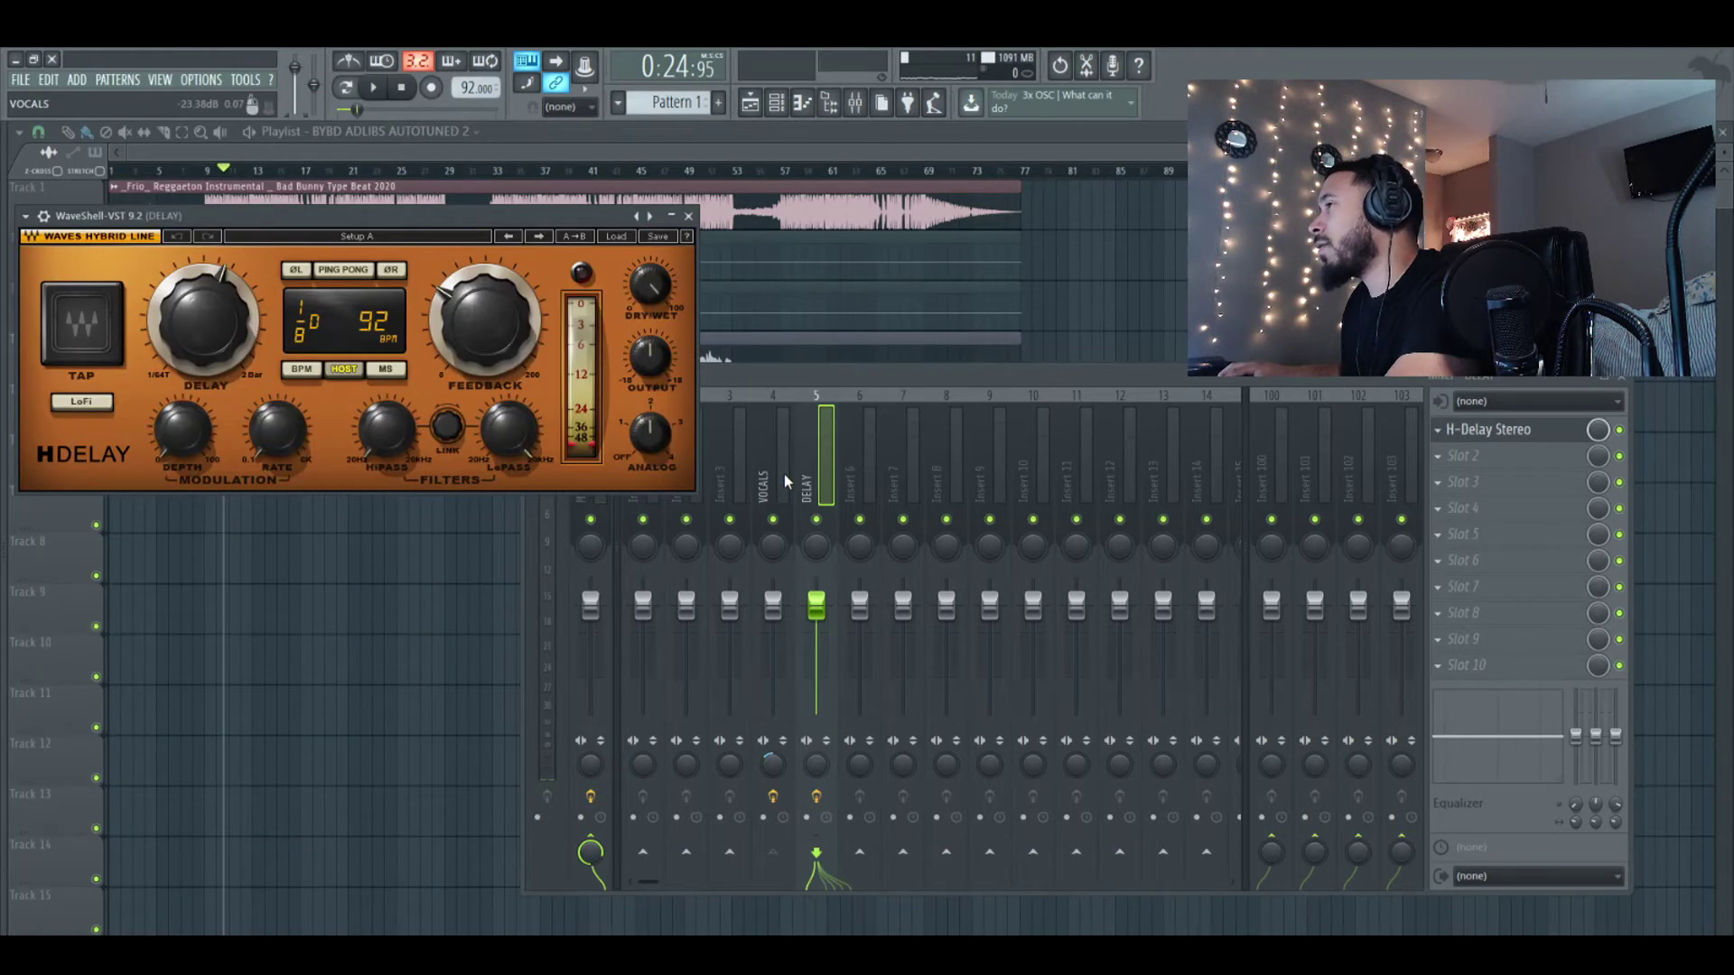
Add the H-EQ Stereo plugin directly after the SSL EQ on the VOCALS track and bypass the SSL EQ
{"action": "left_click", "coordinate": [782, 474]}
{"action": "left_click", "coordinate": [1479, 542]}
{"action": "left_click", "coordinate": [1539, 433]}
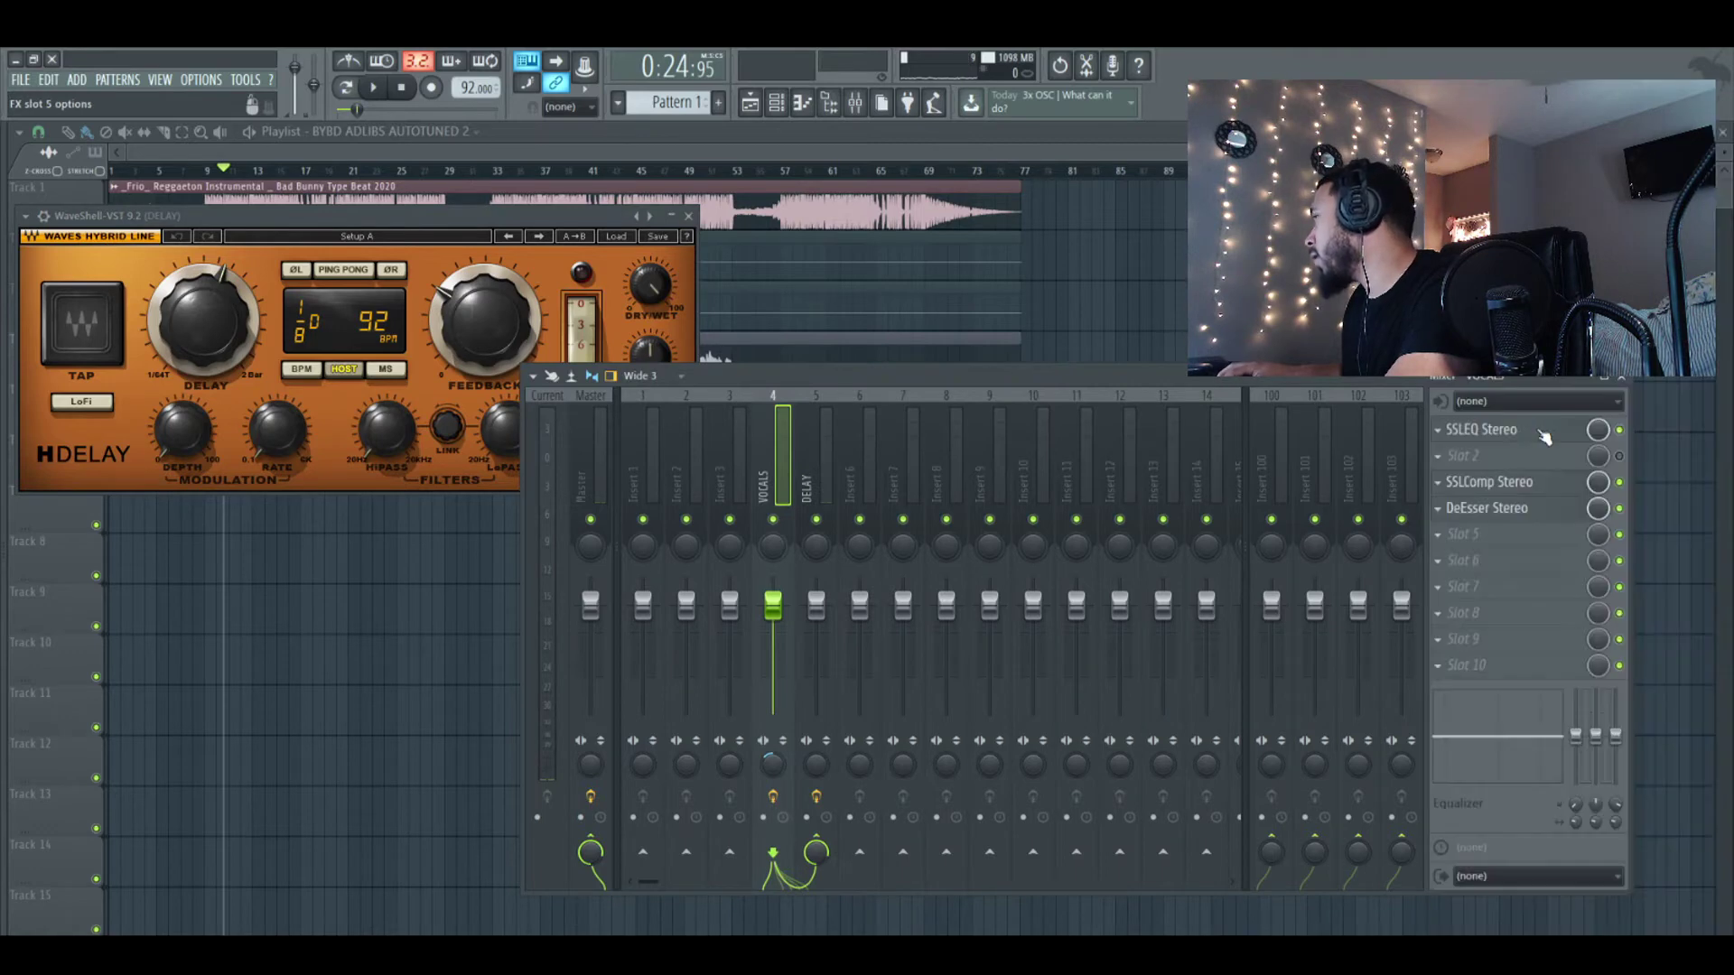
{"action": "left_click", "coordinate": [356, 340]}
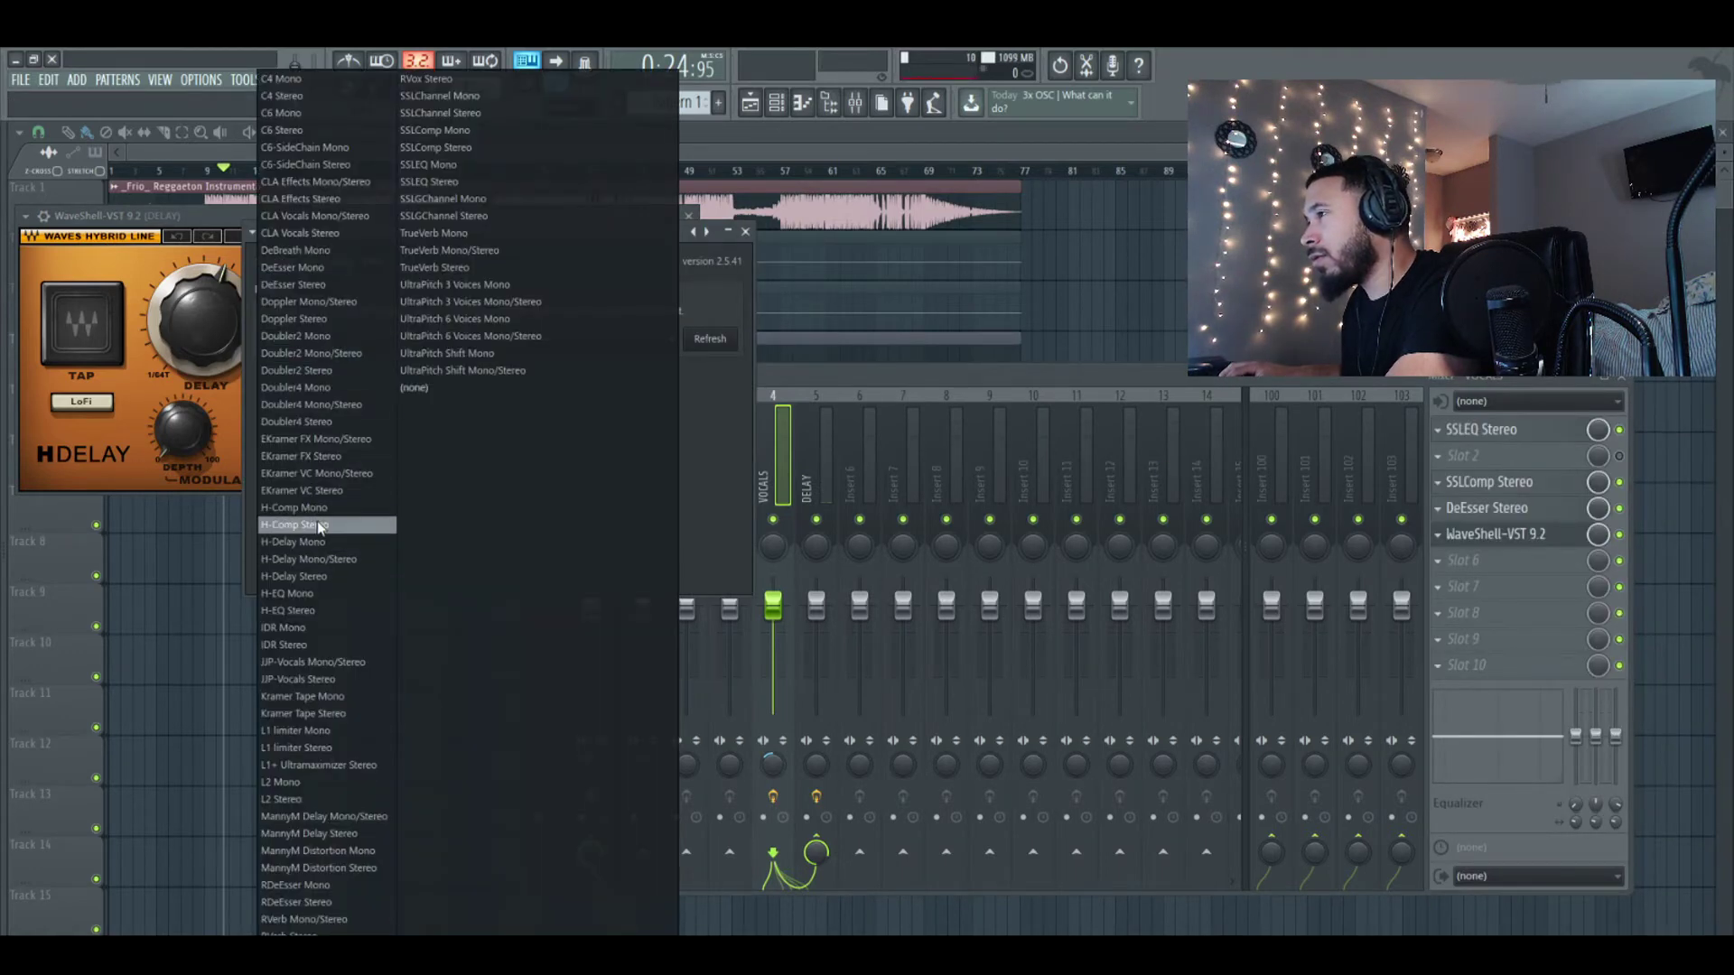
{"action": "left_click", "coordinate": [318, 612]}
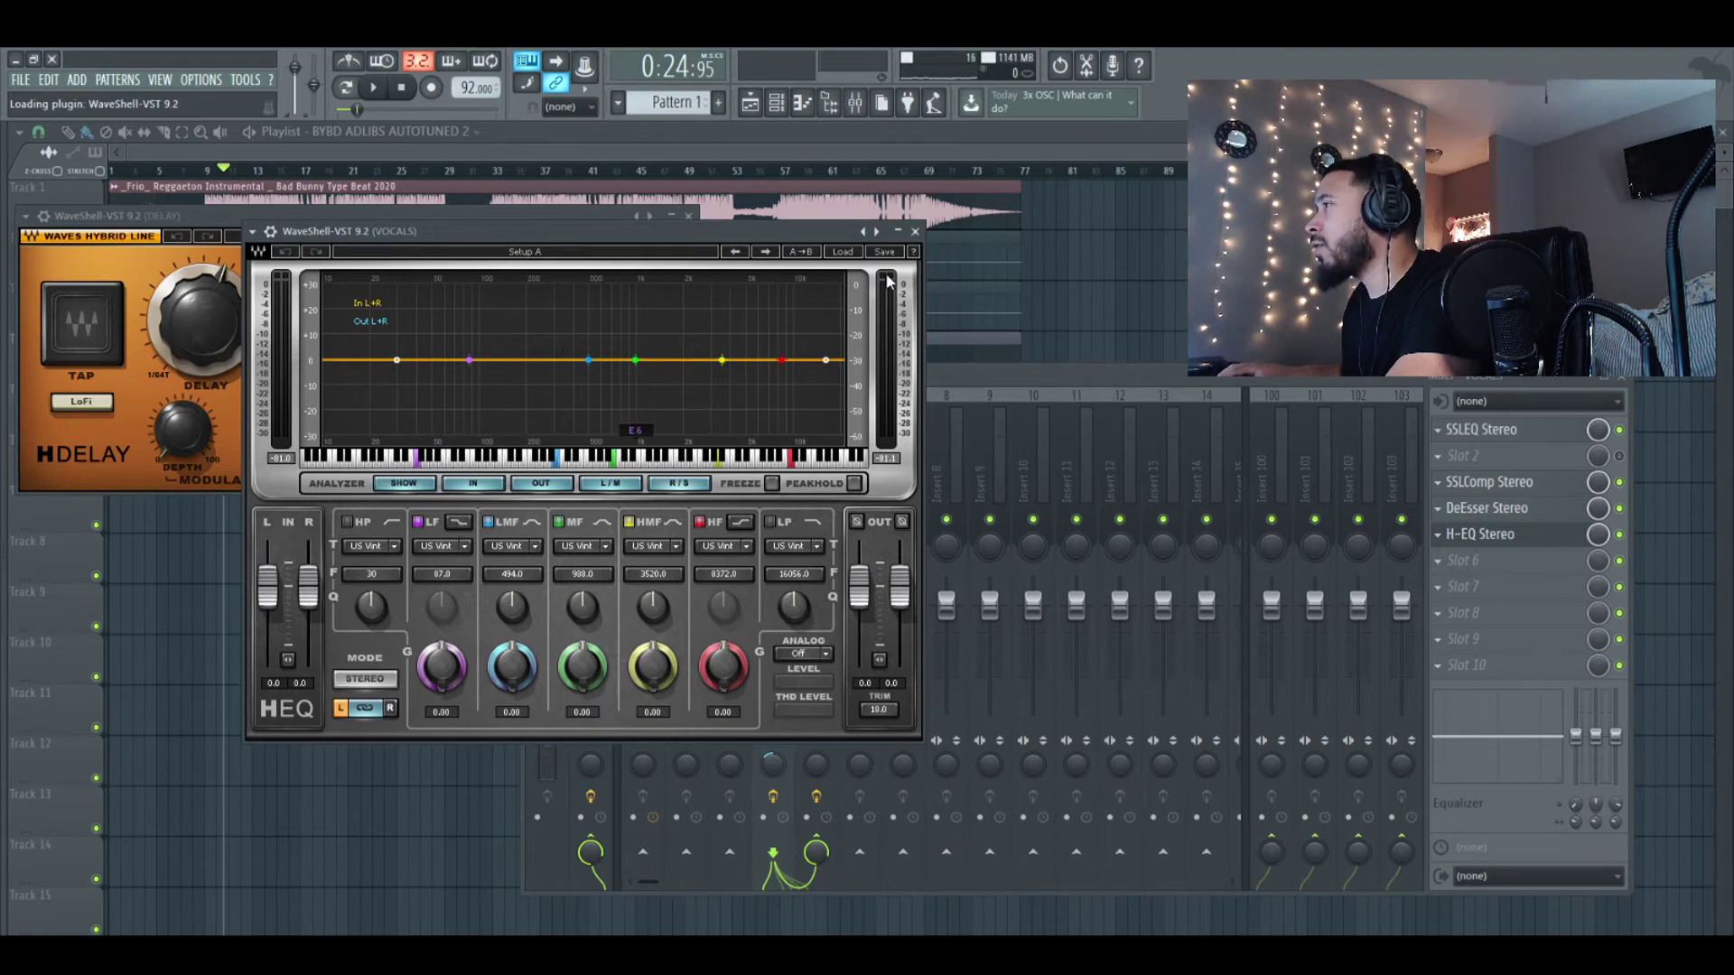
{"action": "left_click", "coordinate": [915, 232]}
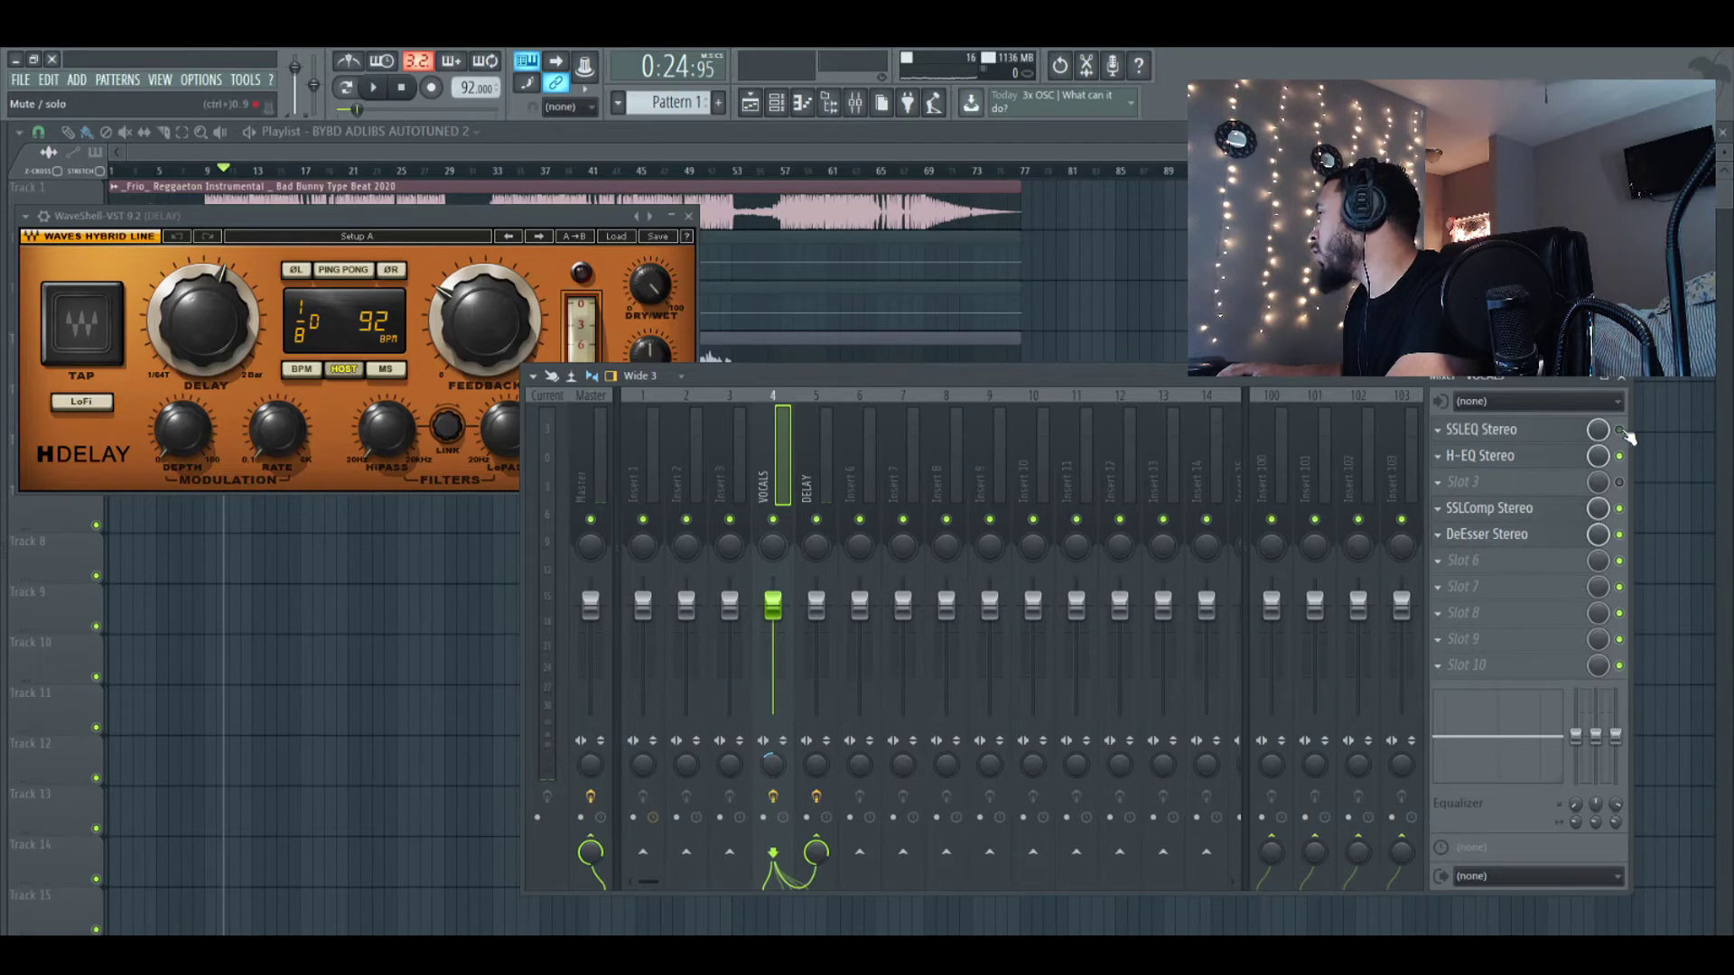
Enable the high-pass filter in the vocals' H-EQ at 42 Hz and play the song to hear it
{"action": "left_click", "coordinate": [1488, 463]}
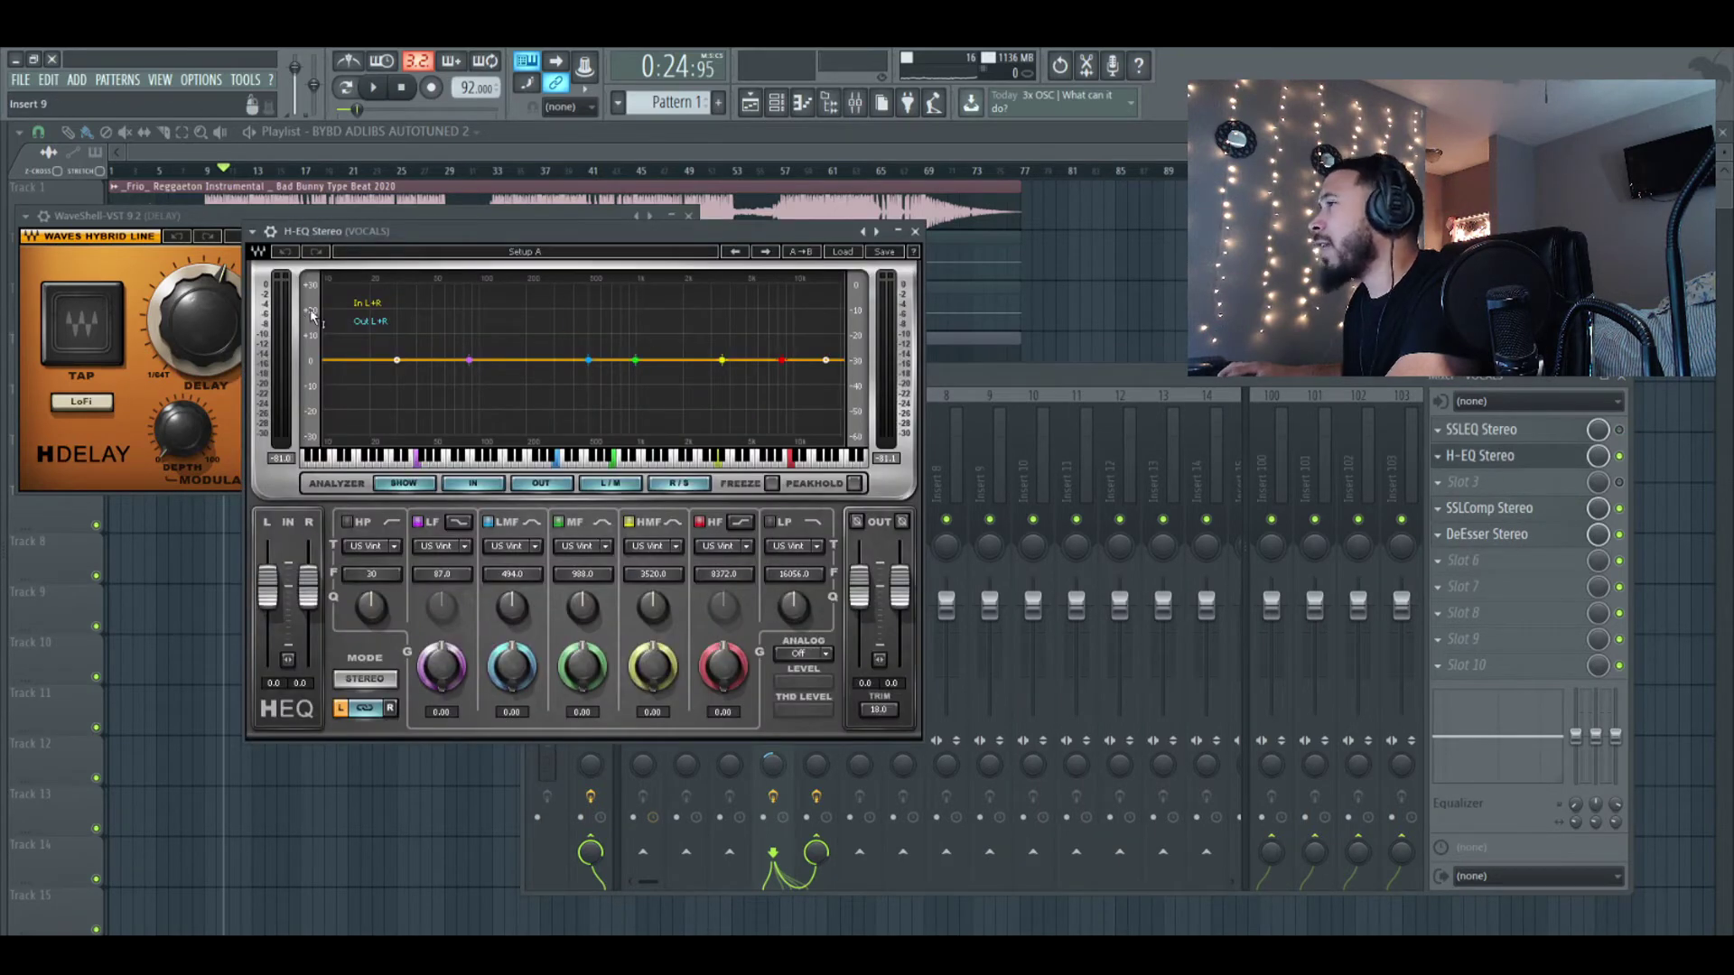
{"action": "key", "text": "space"}
{"action": "left_click_drag", "start_coordinate": [396, 359], "coordinate": [478, 359]}
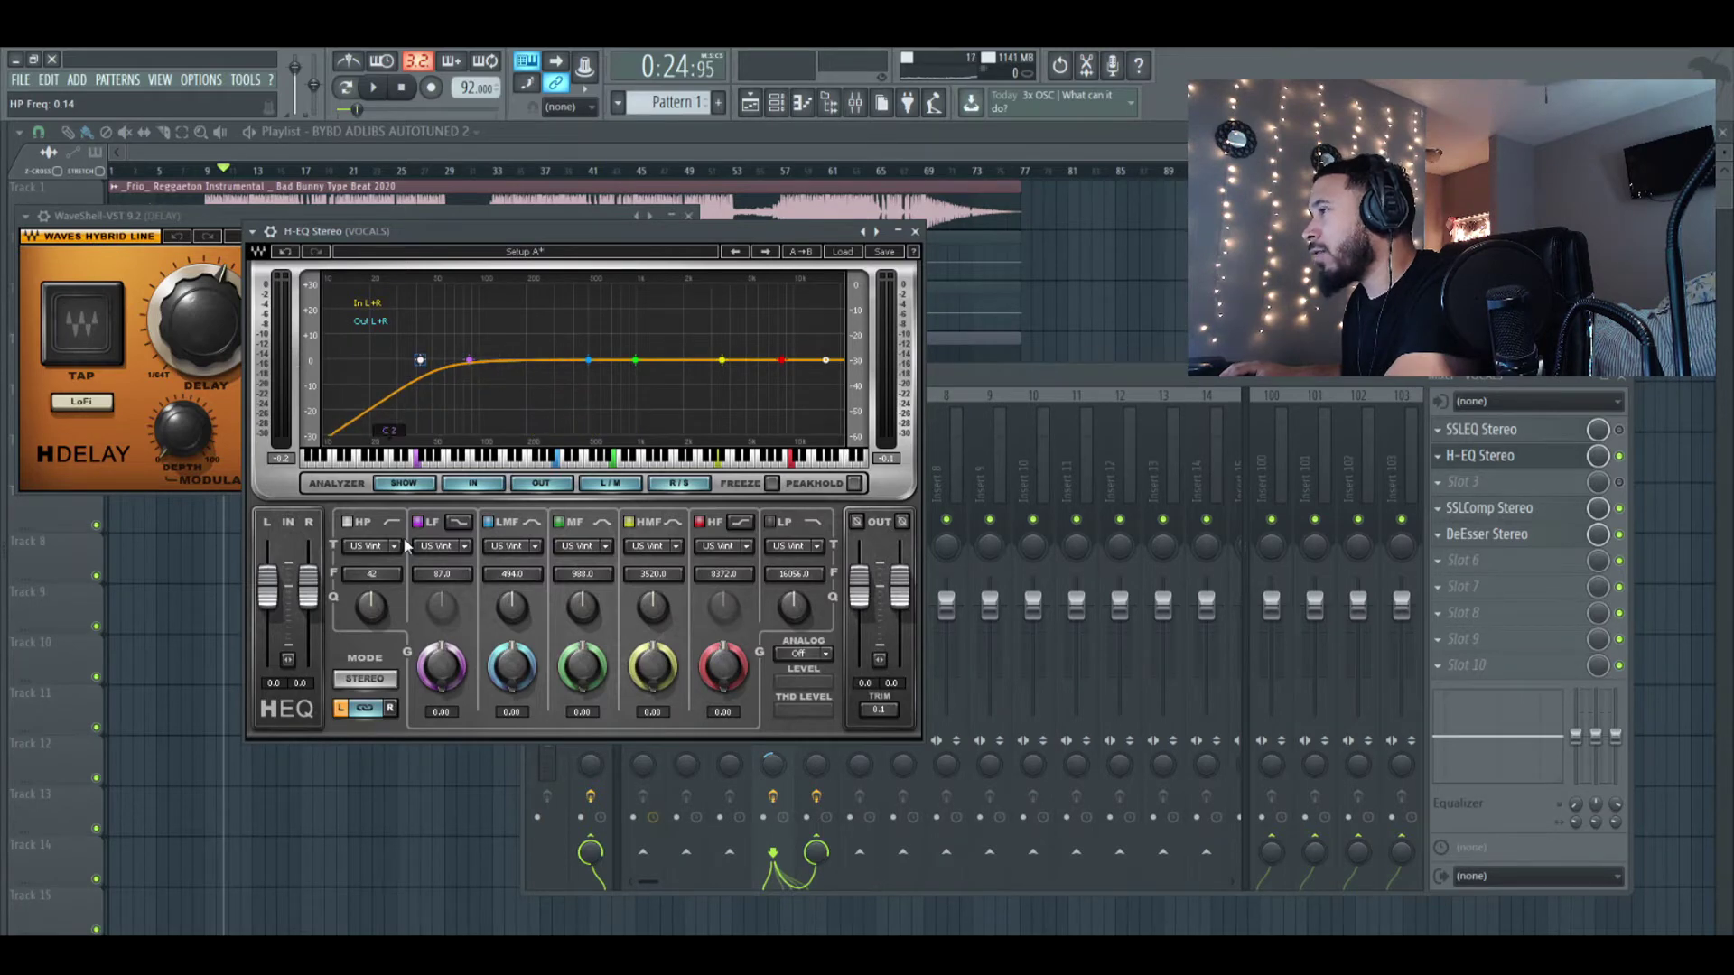
{"action": "key", "text": "space"}
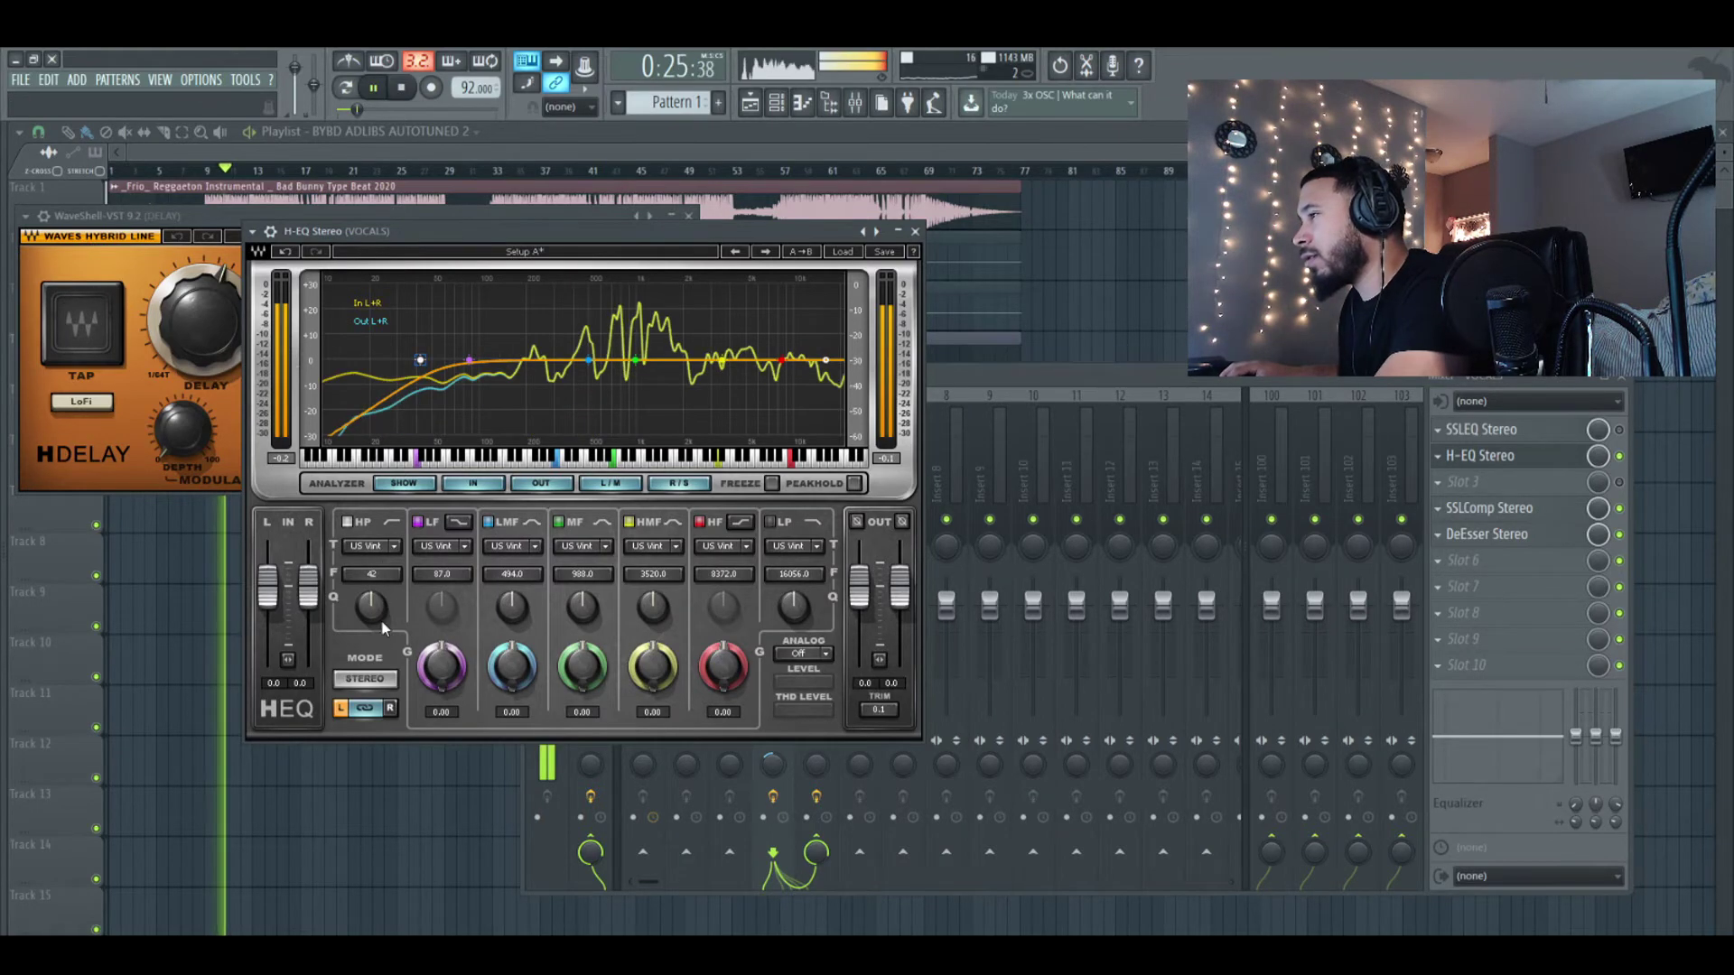
Set the H-EQ high-pass filter to 66 Hz and cut the LF band by 3.3 dB at 72 Hz
{"action": "left_click", "coordinate": [394, 546]}
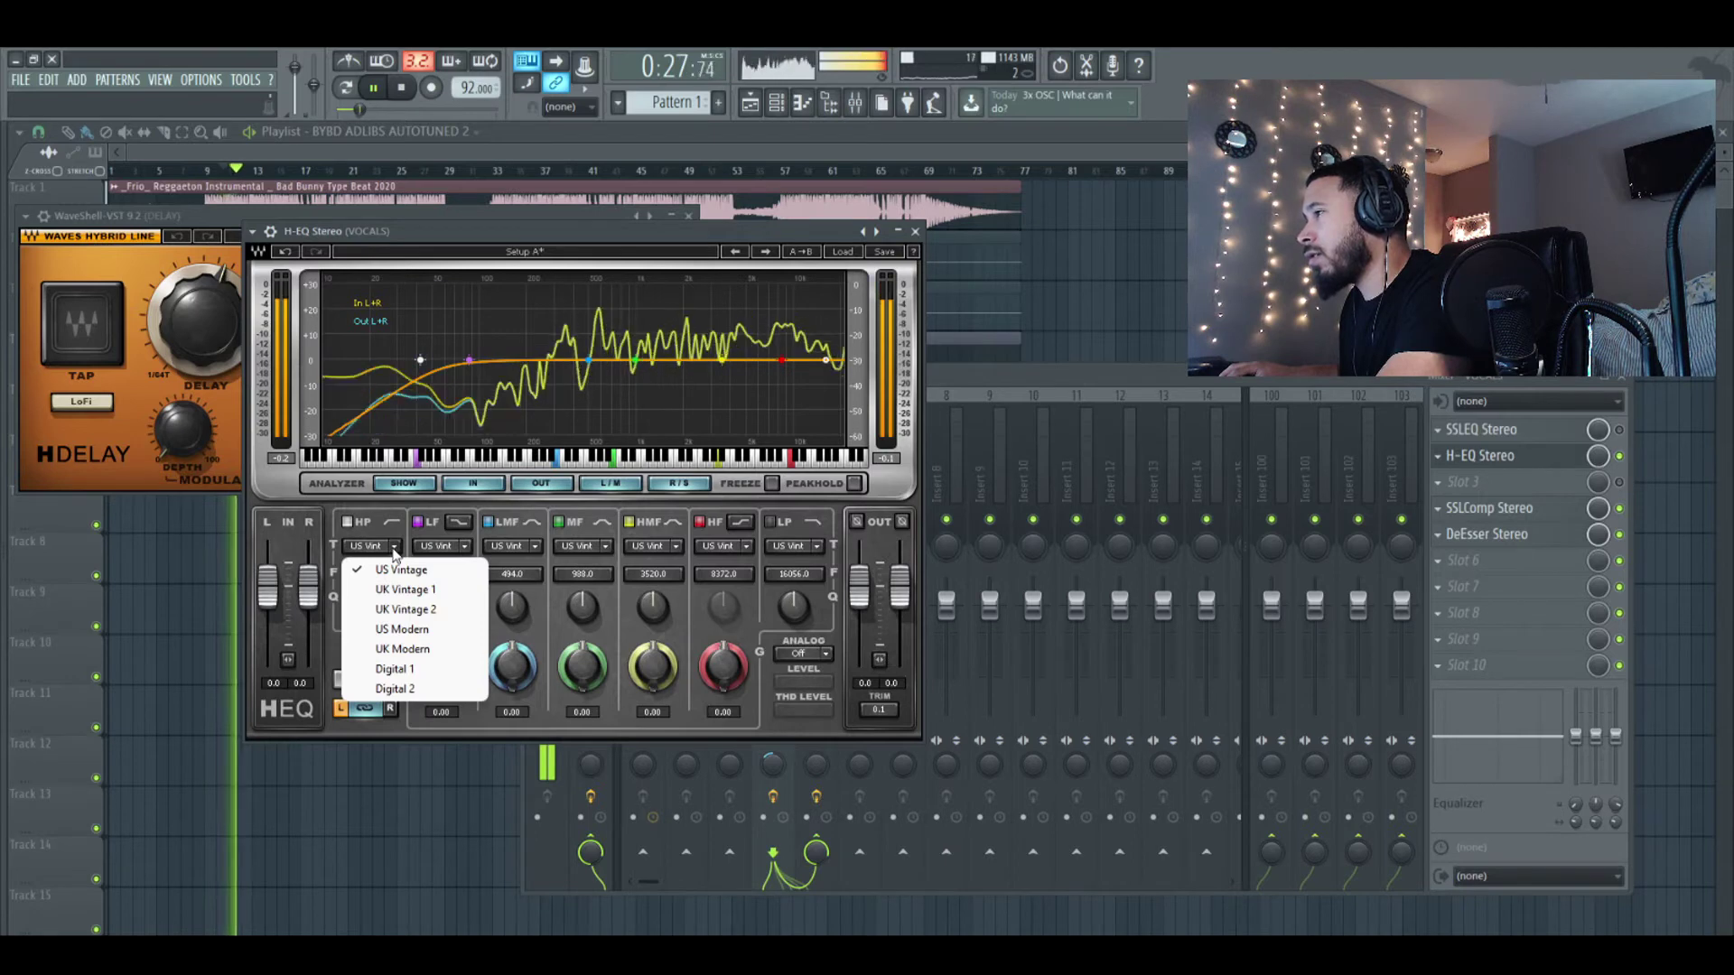
{"action": "left_click", "coordinate": [379, 514]}
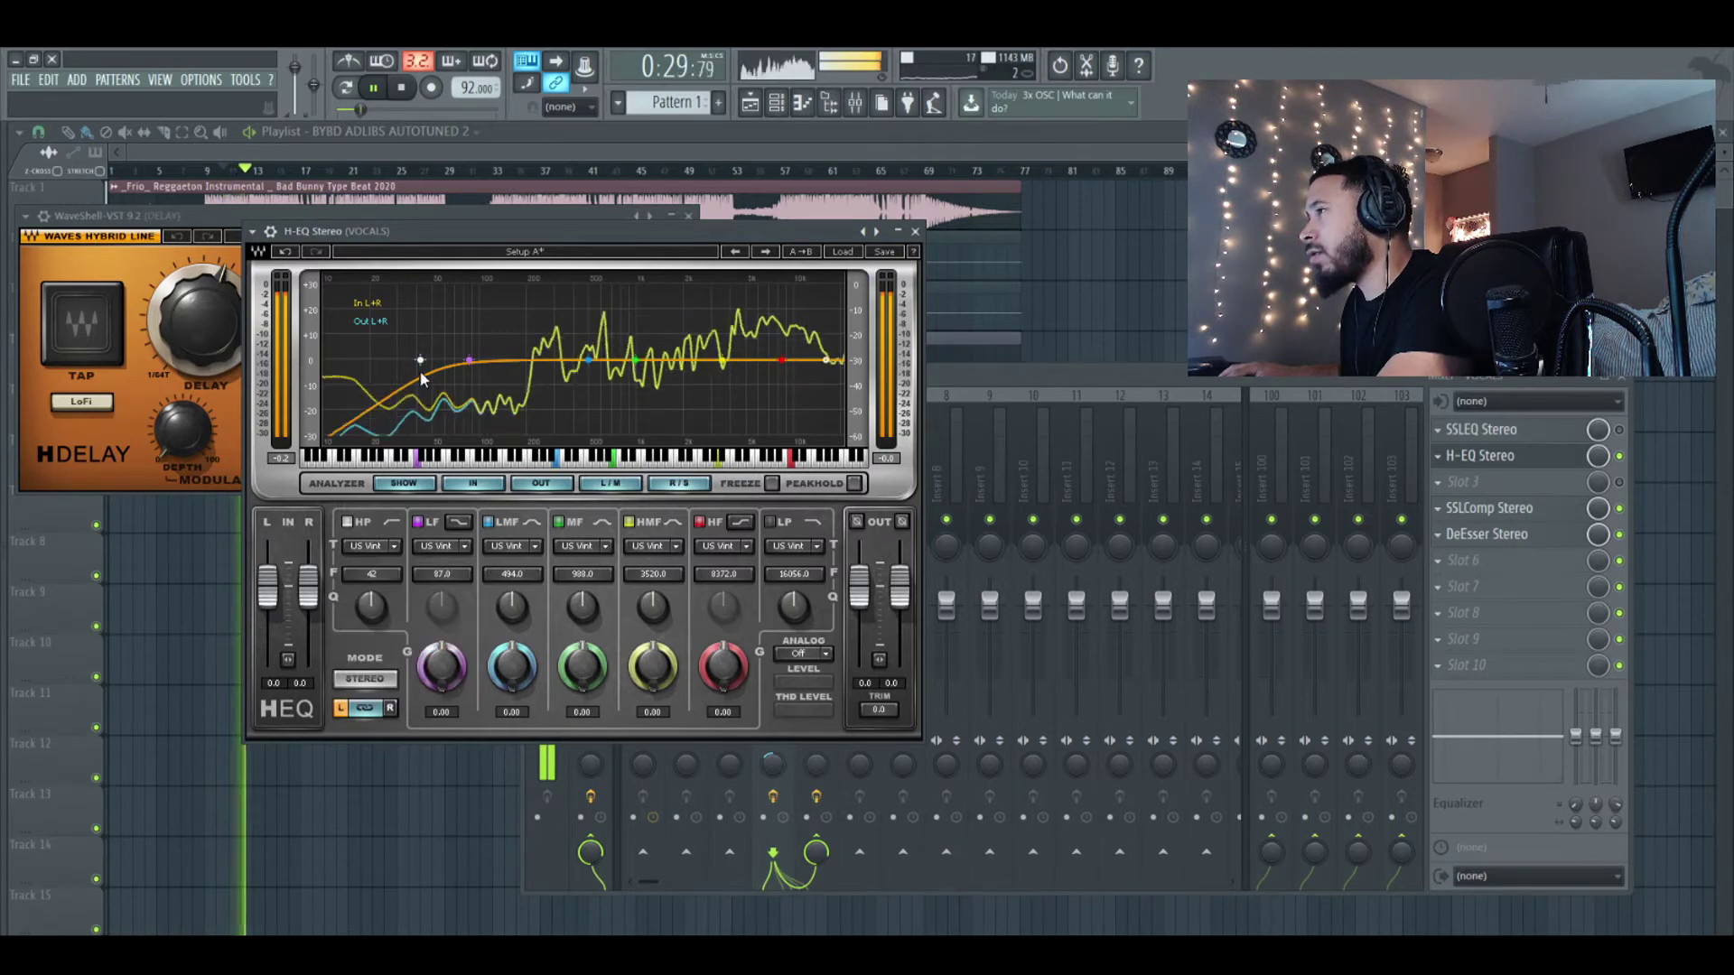
{"action": "left_click_drag", "start_coordinate": [420, 360], "coordinate": [354, 361]}
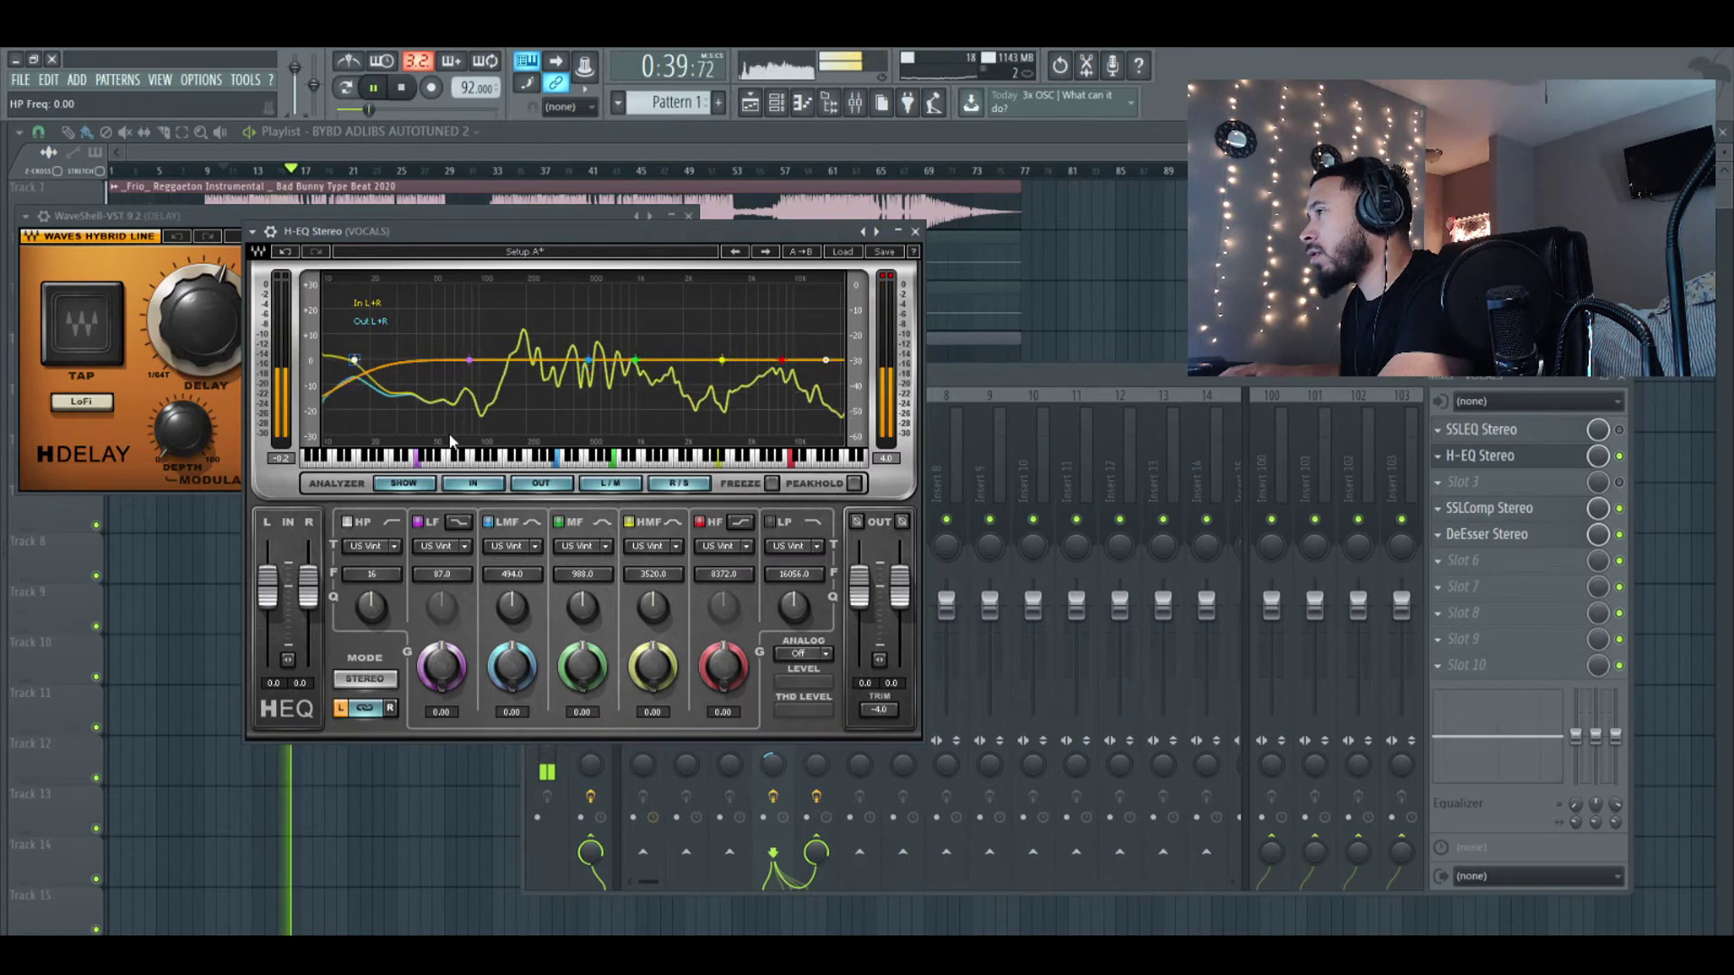
{"action": "left_click_drag", "start_coordinate": [469, 360], "coordinate": [467, 366]}
{"action": "left_click_drag", "start_coordinate": [361, 360], "coordinate": [456, 367]}
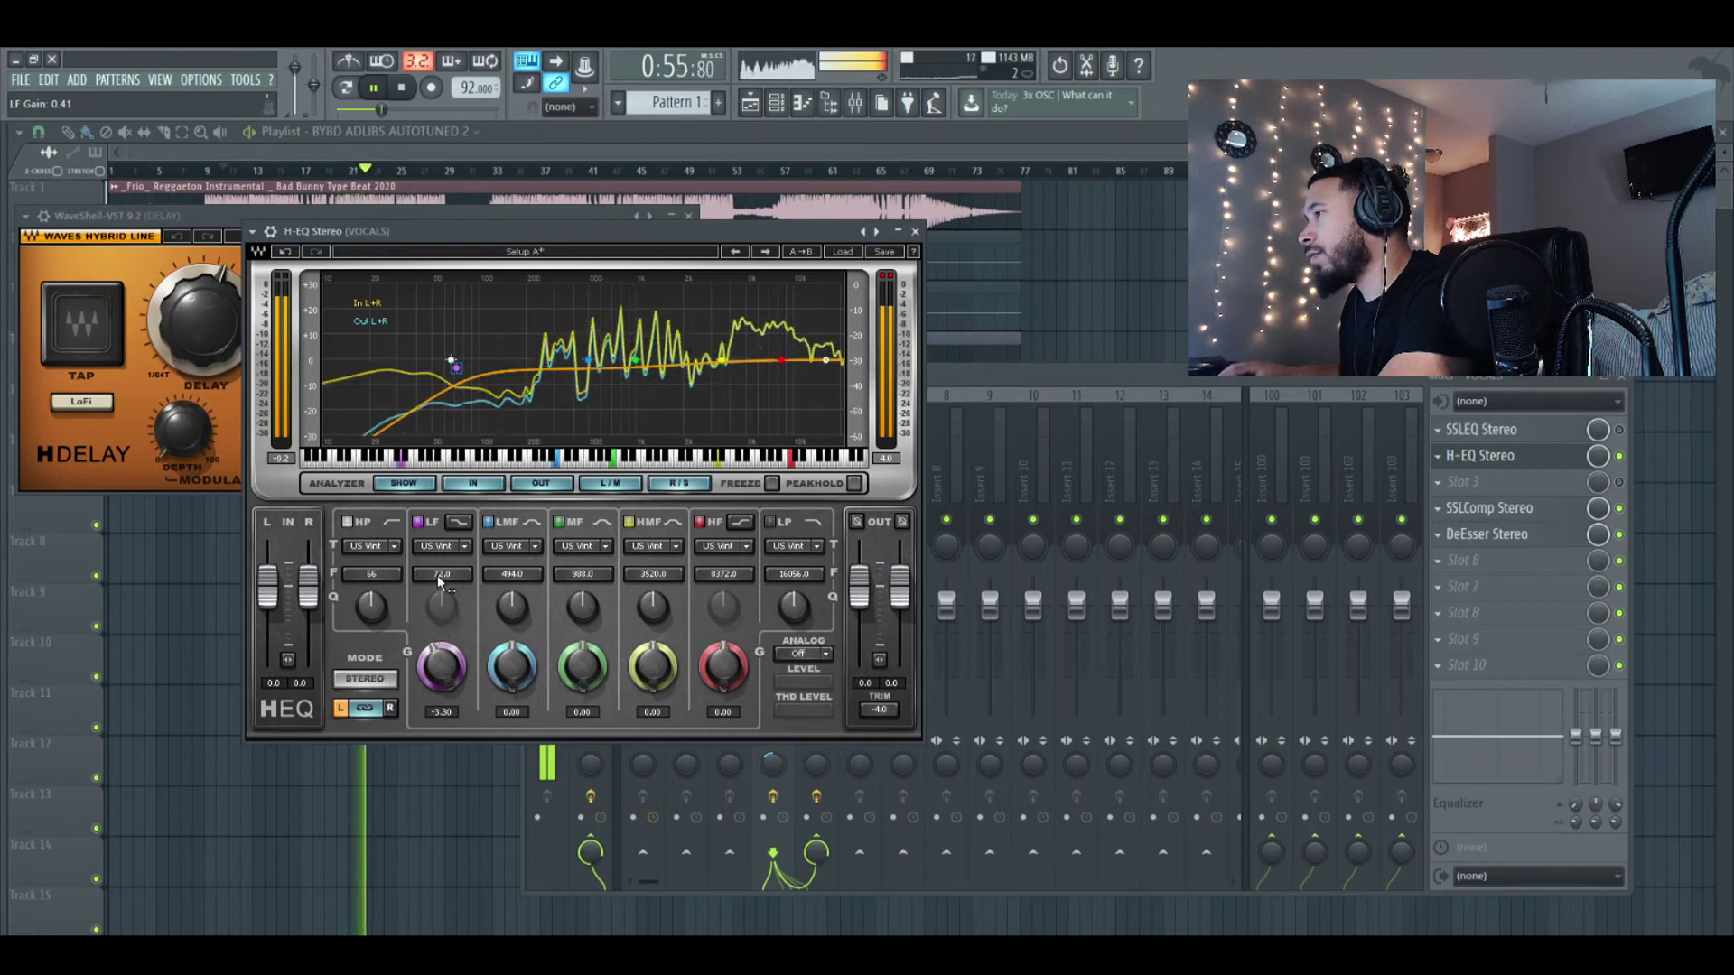
Move the H-EQ's LMF band to 205 Hz, adjust its Q and cut it by 1.2 dB
{"action": "left_click_drag", "start_coordinate": [588, 362], "coordinate": [573, 339]}
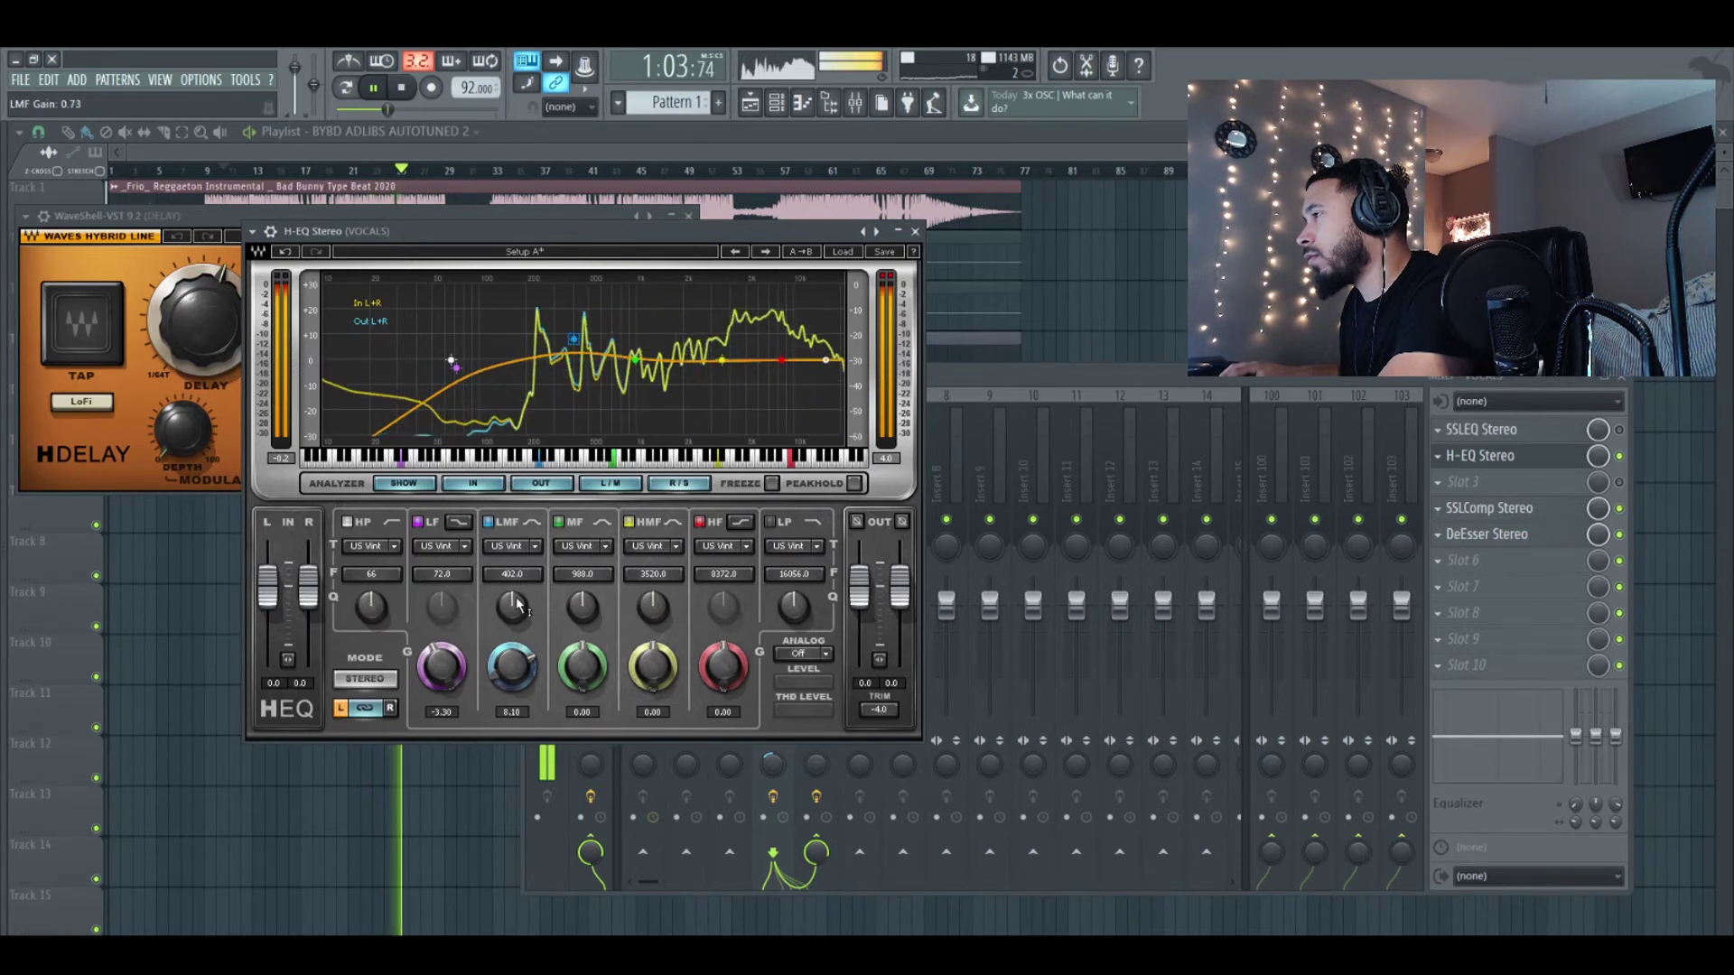
{"action": "left_click_drag", "start_coordinate": [513, 607], "coordinate": [507, 576]}
{"action": "left_click_drag", "start_coordinate": [572, 341], "coordinate": [527, 363]}
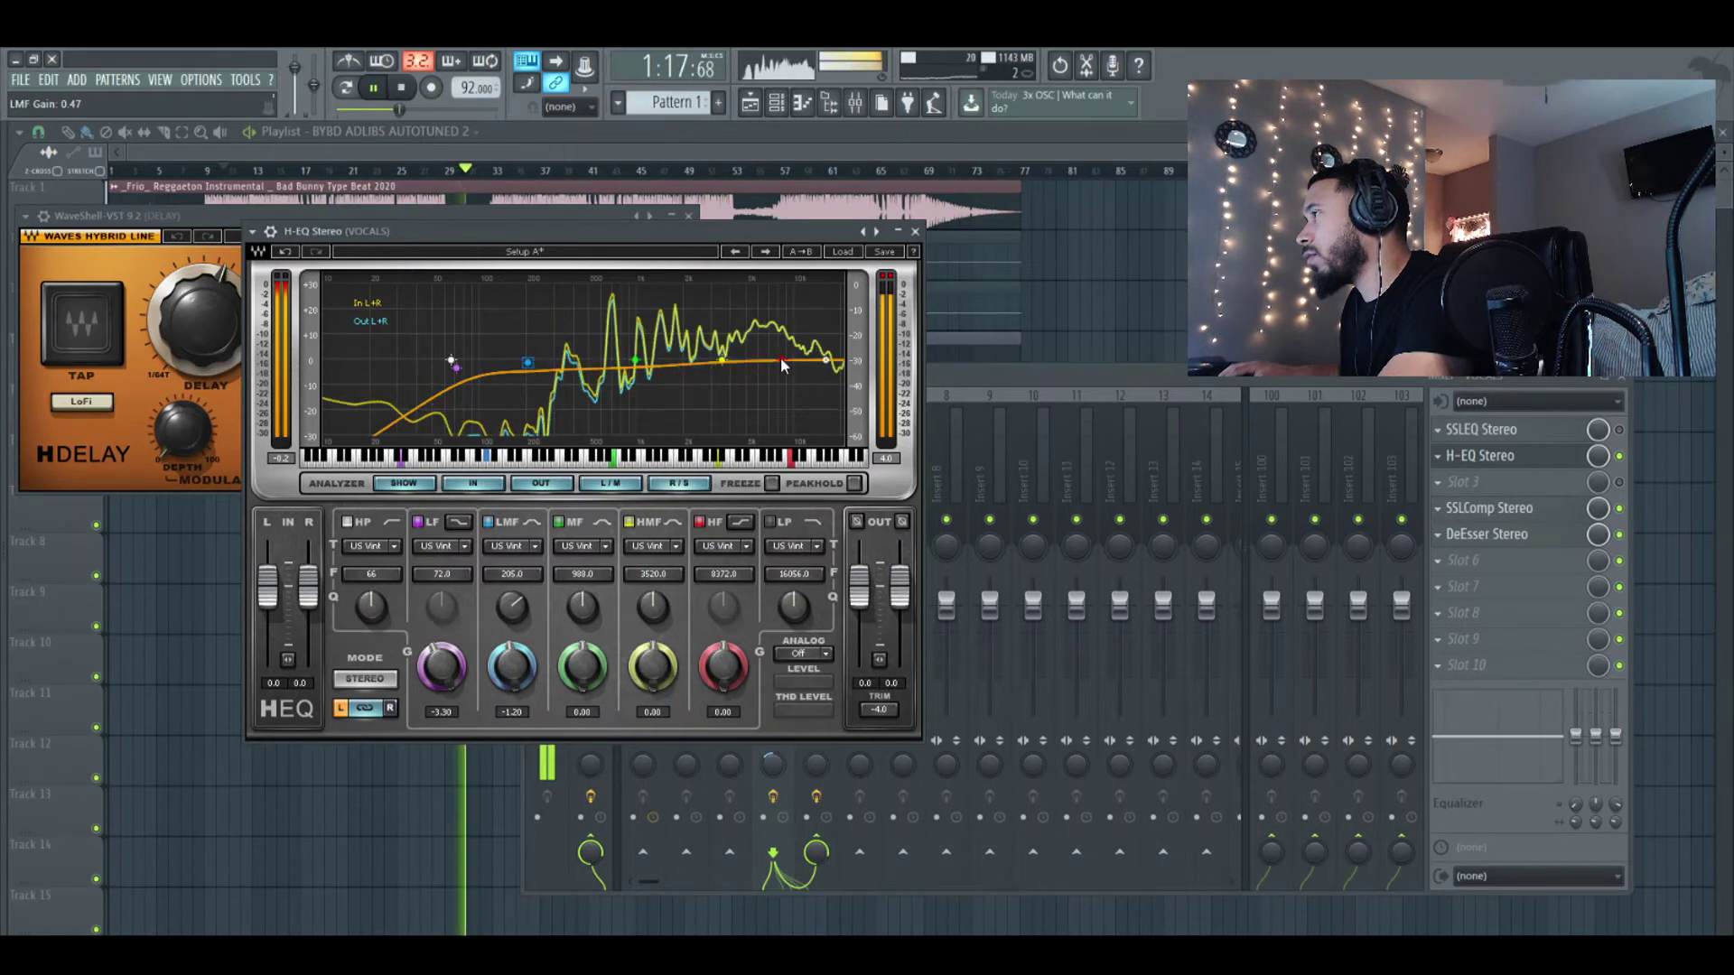
Boost the H-EQ's HF band by 1.95 dB and its HMF band by 3.5 dB, both in the 9 kHz range
{"action": "left_click_drag", "start_coordinate": [782, 358], "coordinate": [783, 347]}
{"action": "left_click_drag", "start_coordinate": [653, 607], "coordinate": [653, 542]}
{"action": "left_click_drag", "start_coordinate": [785, 348], "coordinate": [791, 344]}
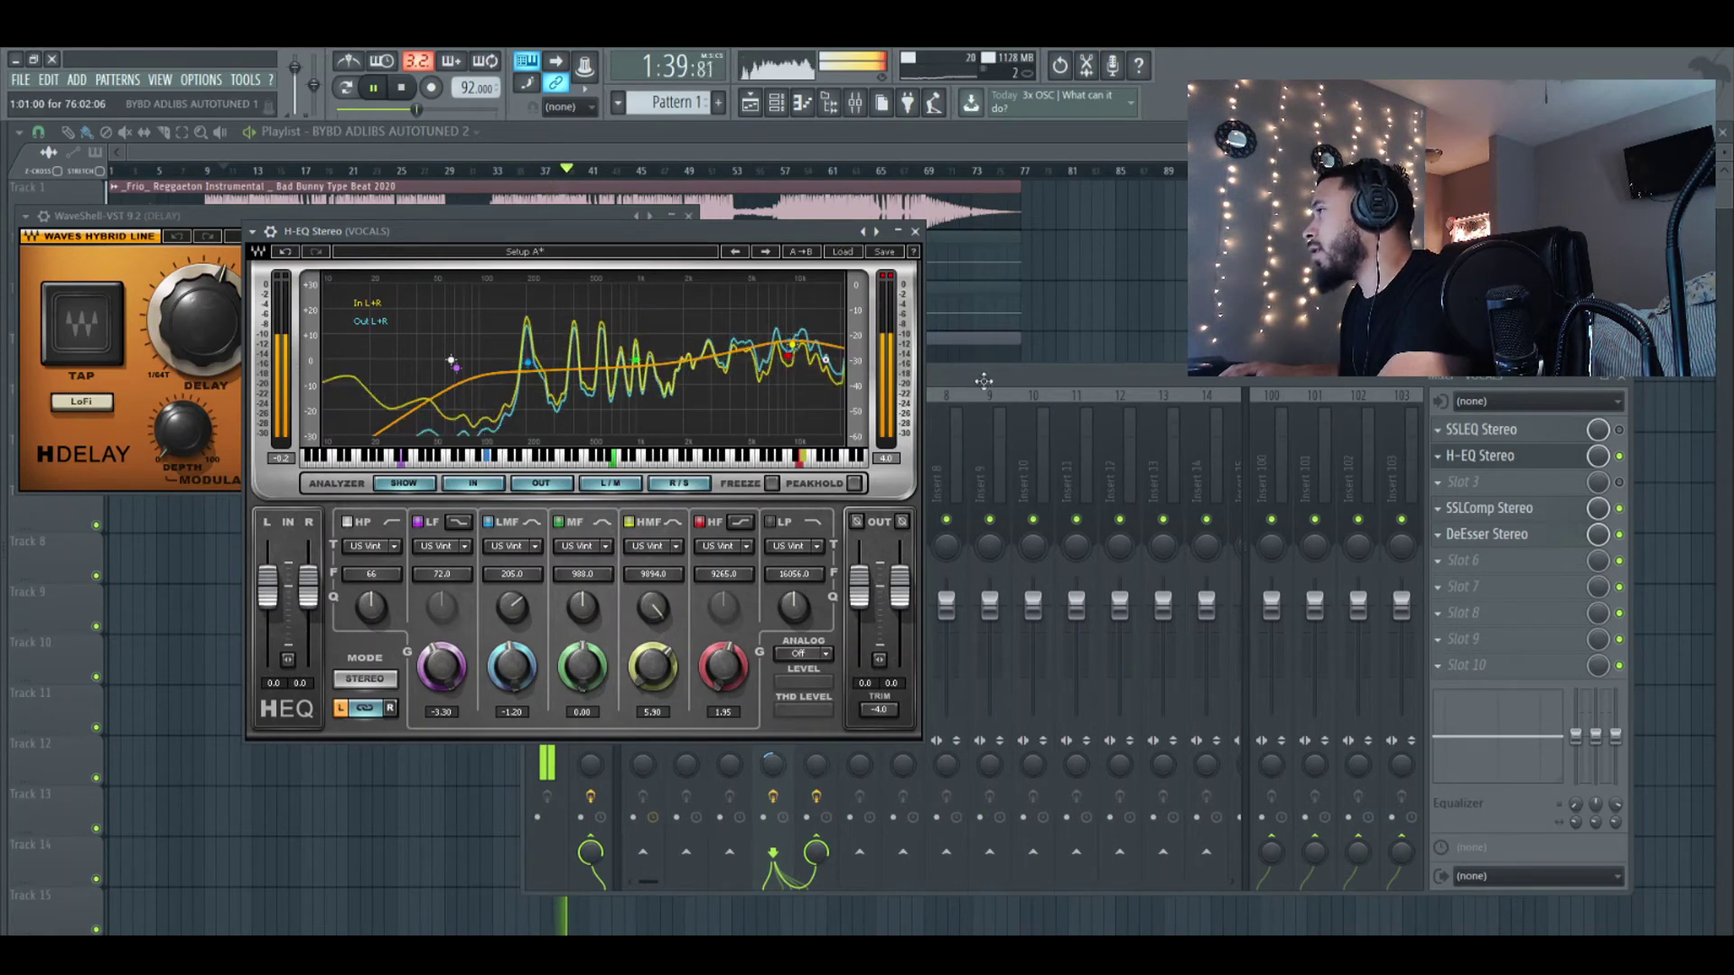
{"action": "key", "text": "space"}
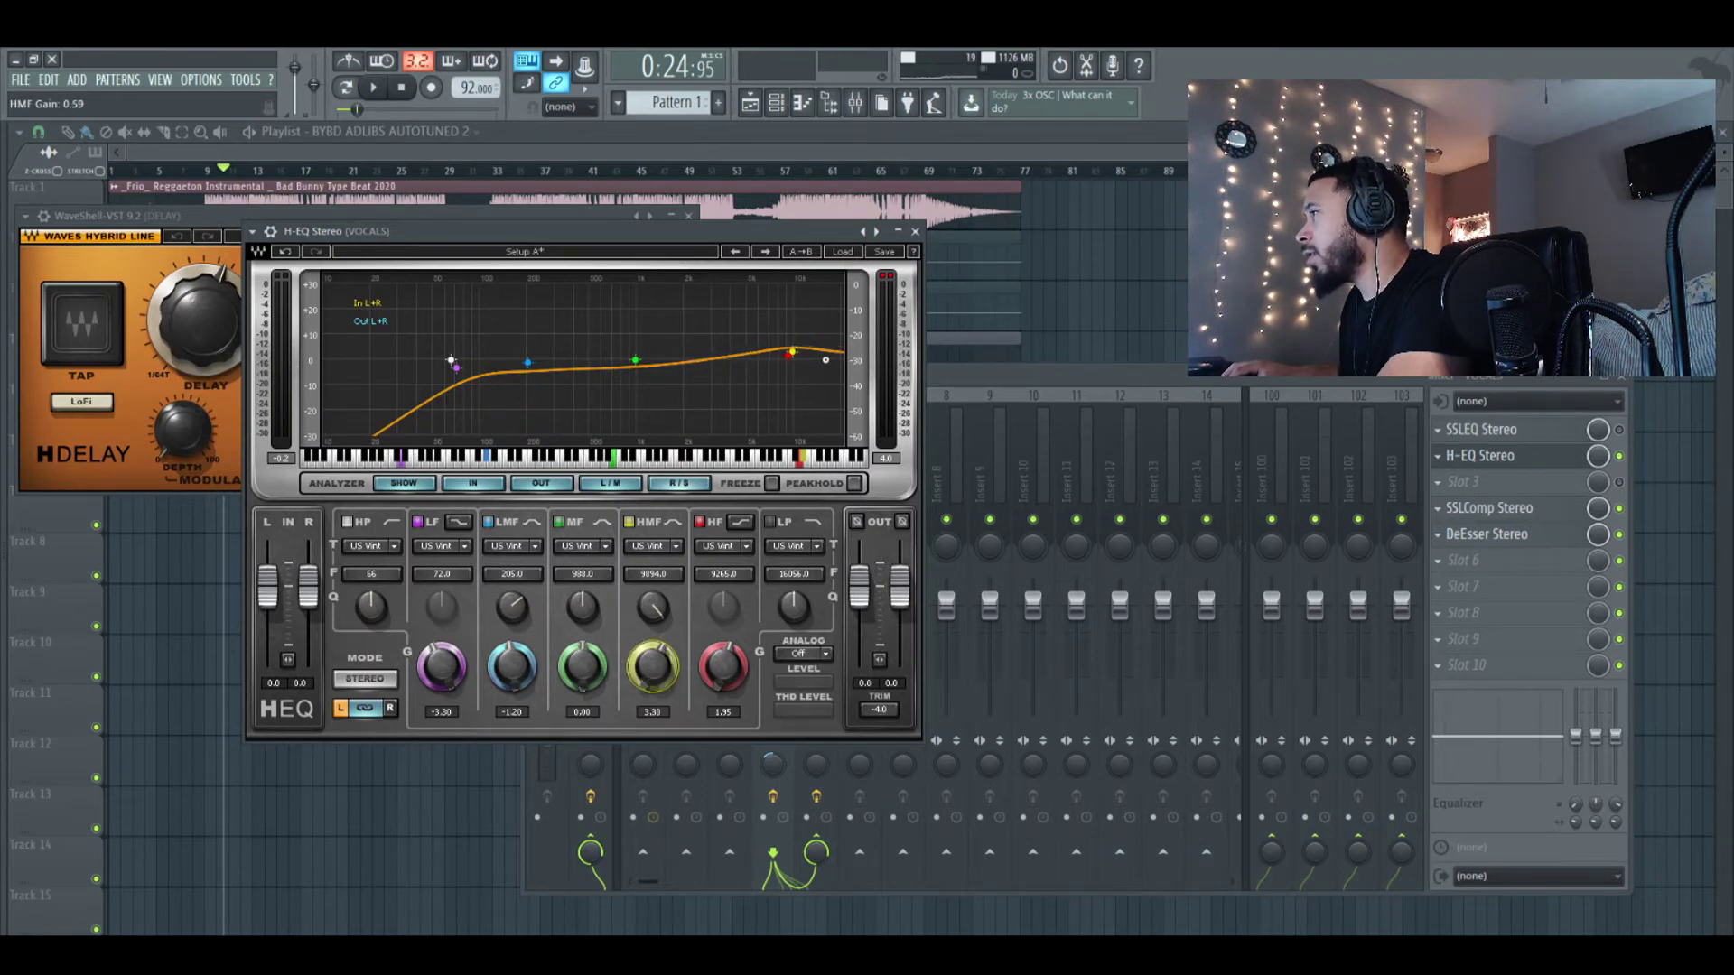
{"action": "key", "text": "space"}
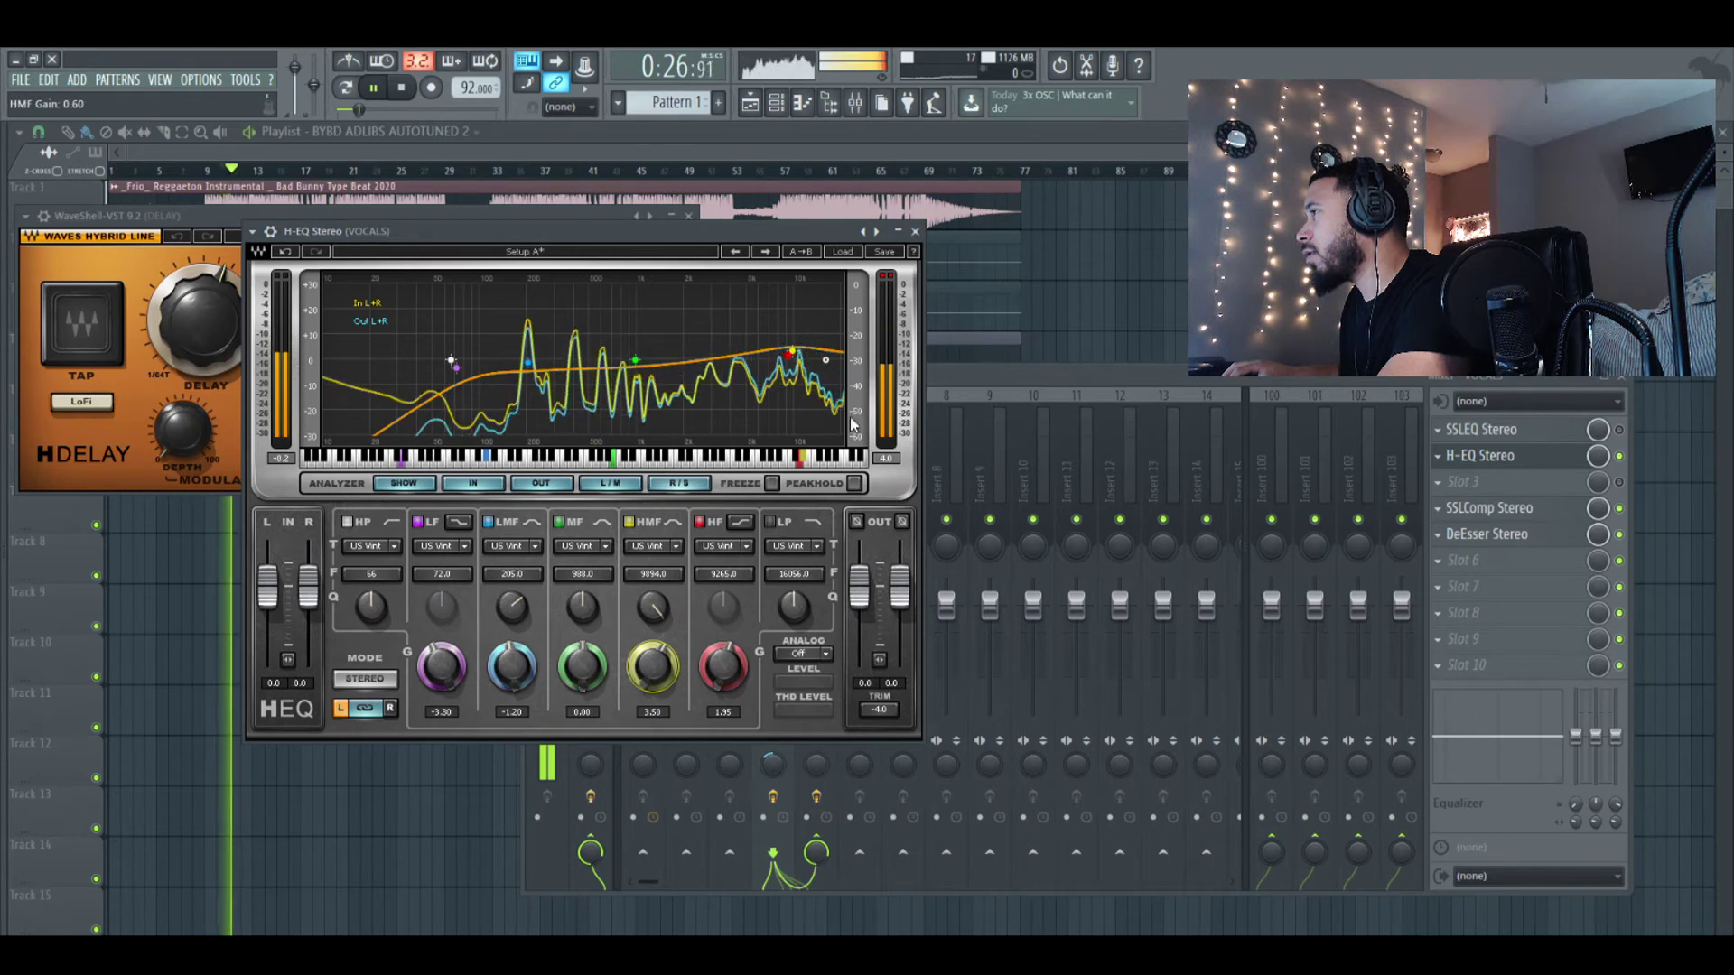
Close the H-EQ and compare it with the SSL EQ on the vocals by switching between them during playback
{"action": "left_click", "coordinate": [914, 232]}
{"action": "key", "text": "space"}
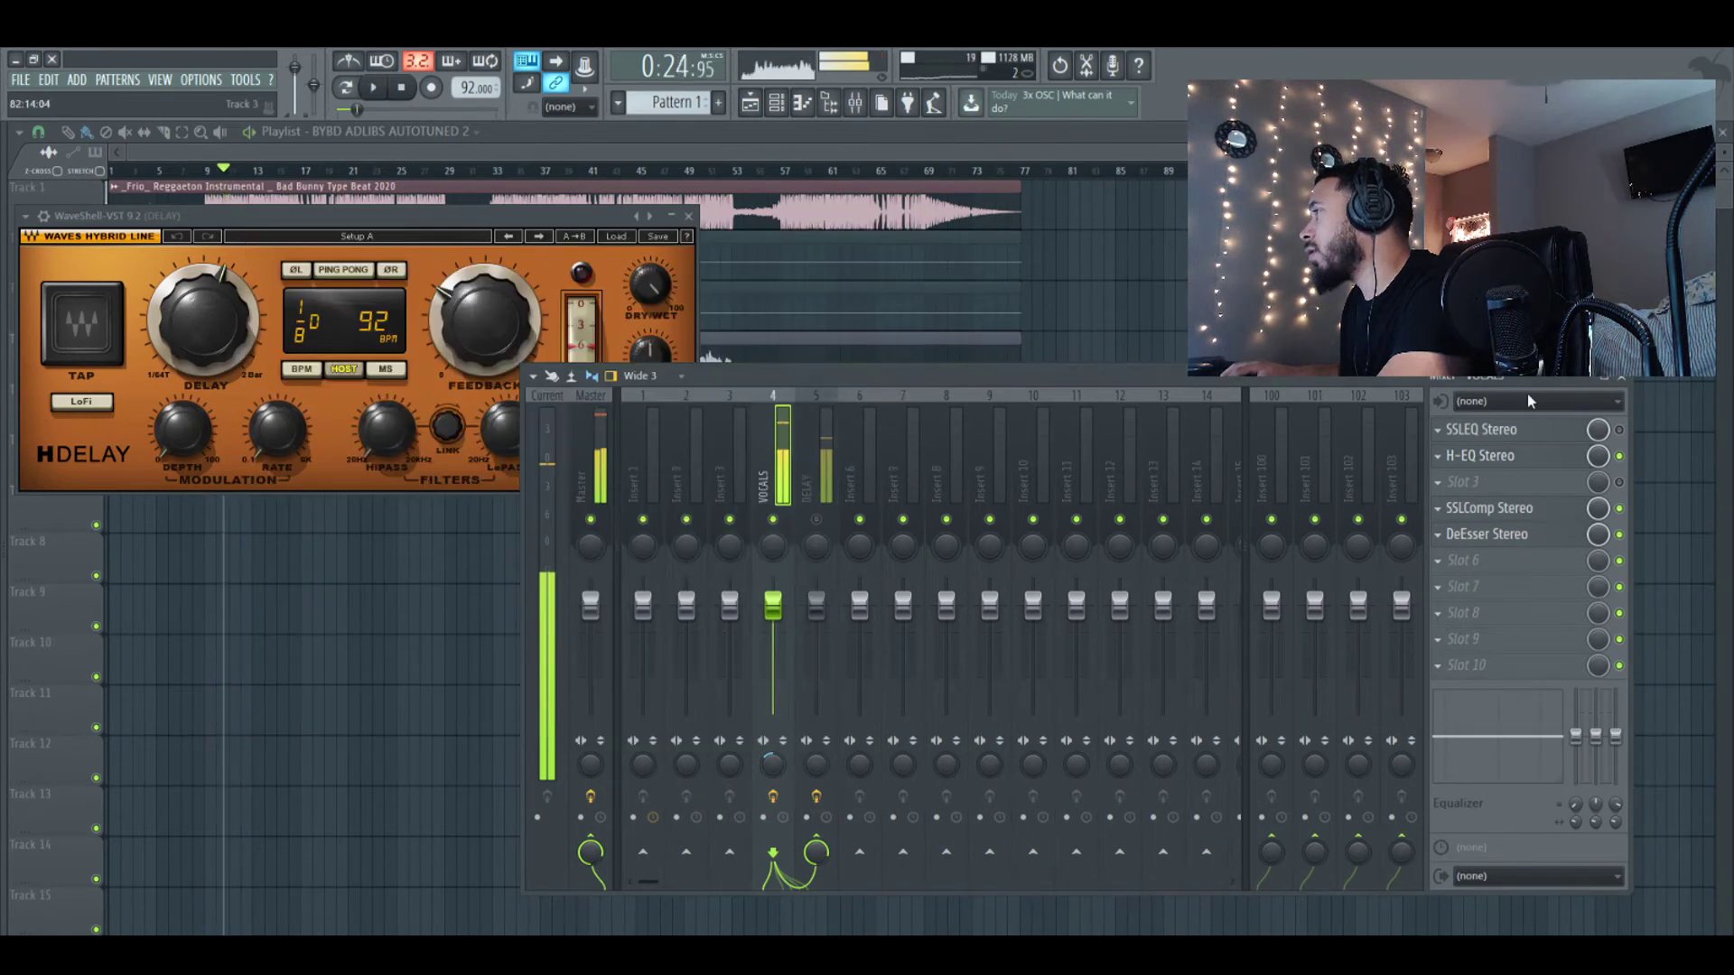
{"action": "left_click", "coordinate": [1621, 457]}
{"action": "key", "text": "space"}
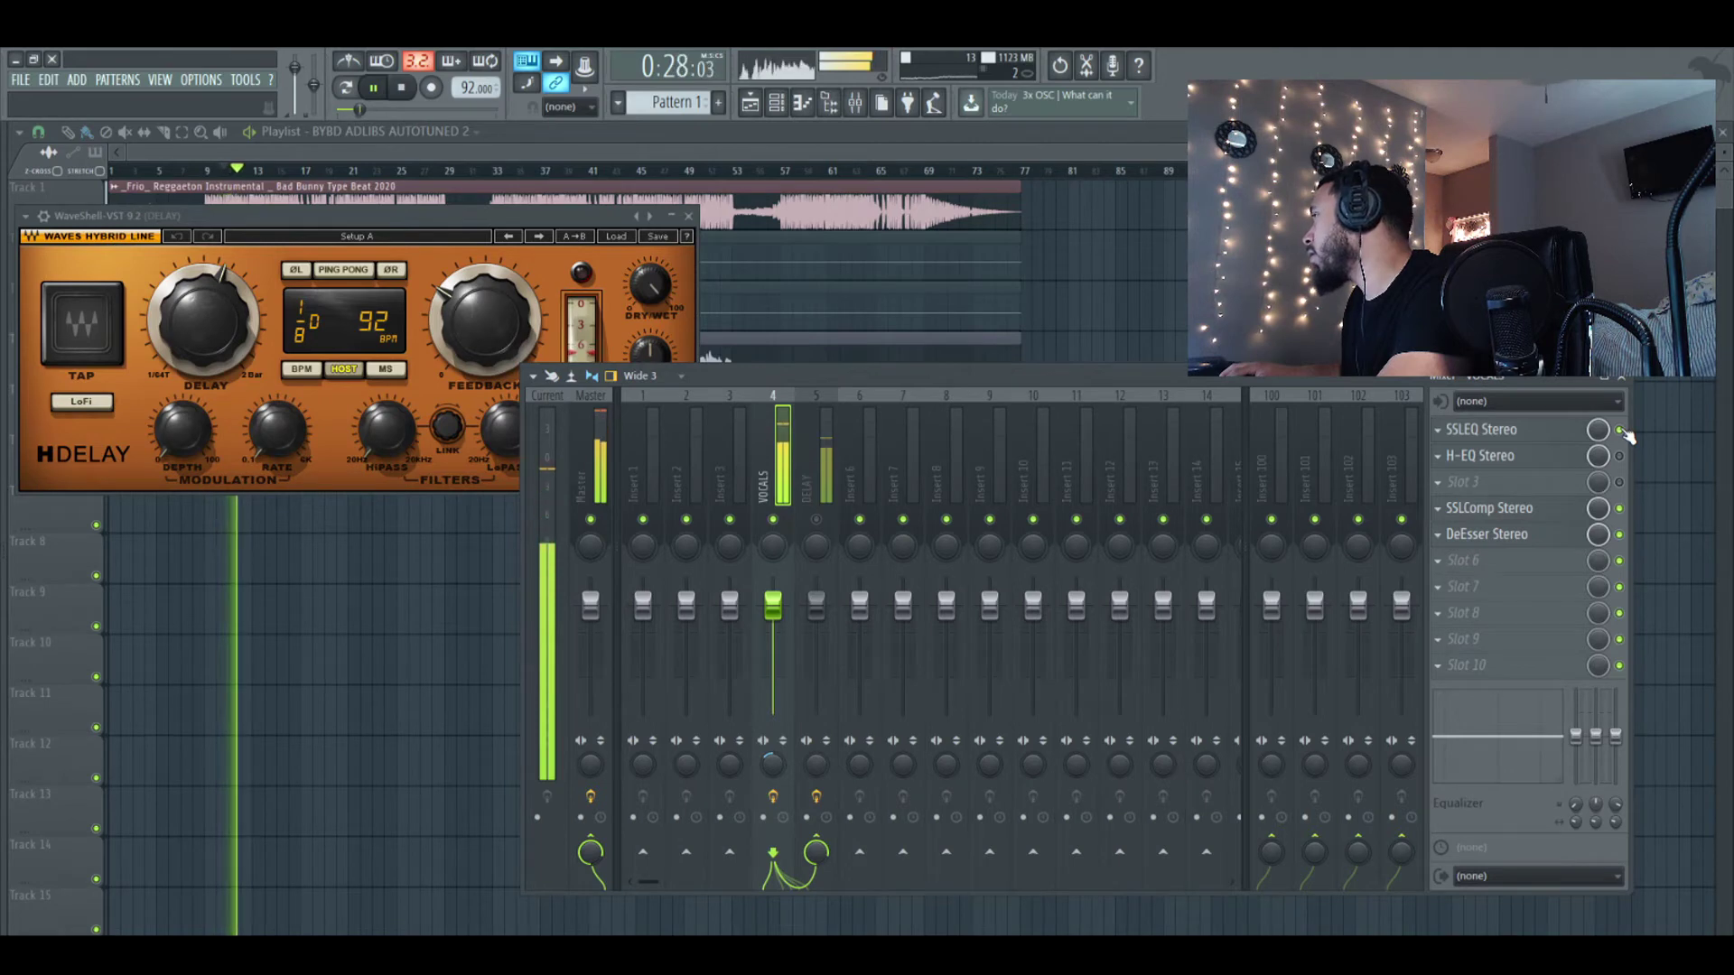
{"action": "left_click", "coordinate": [1621, 432]}
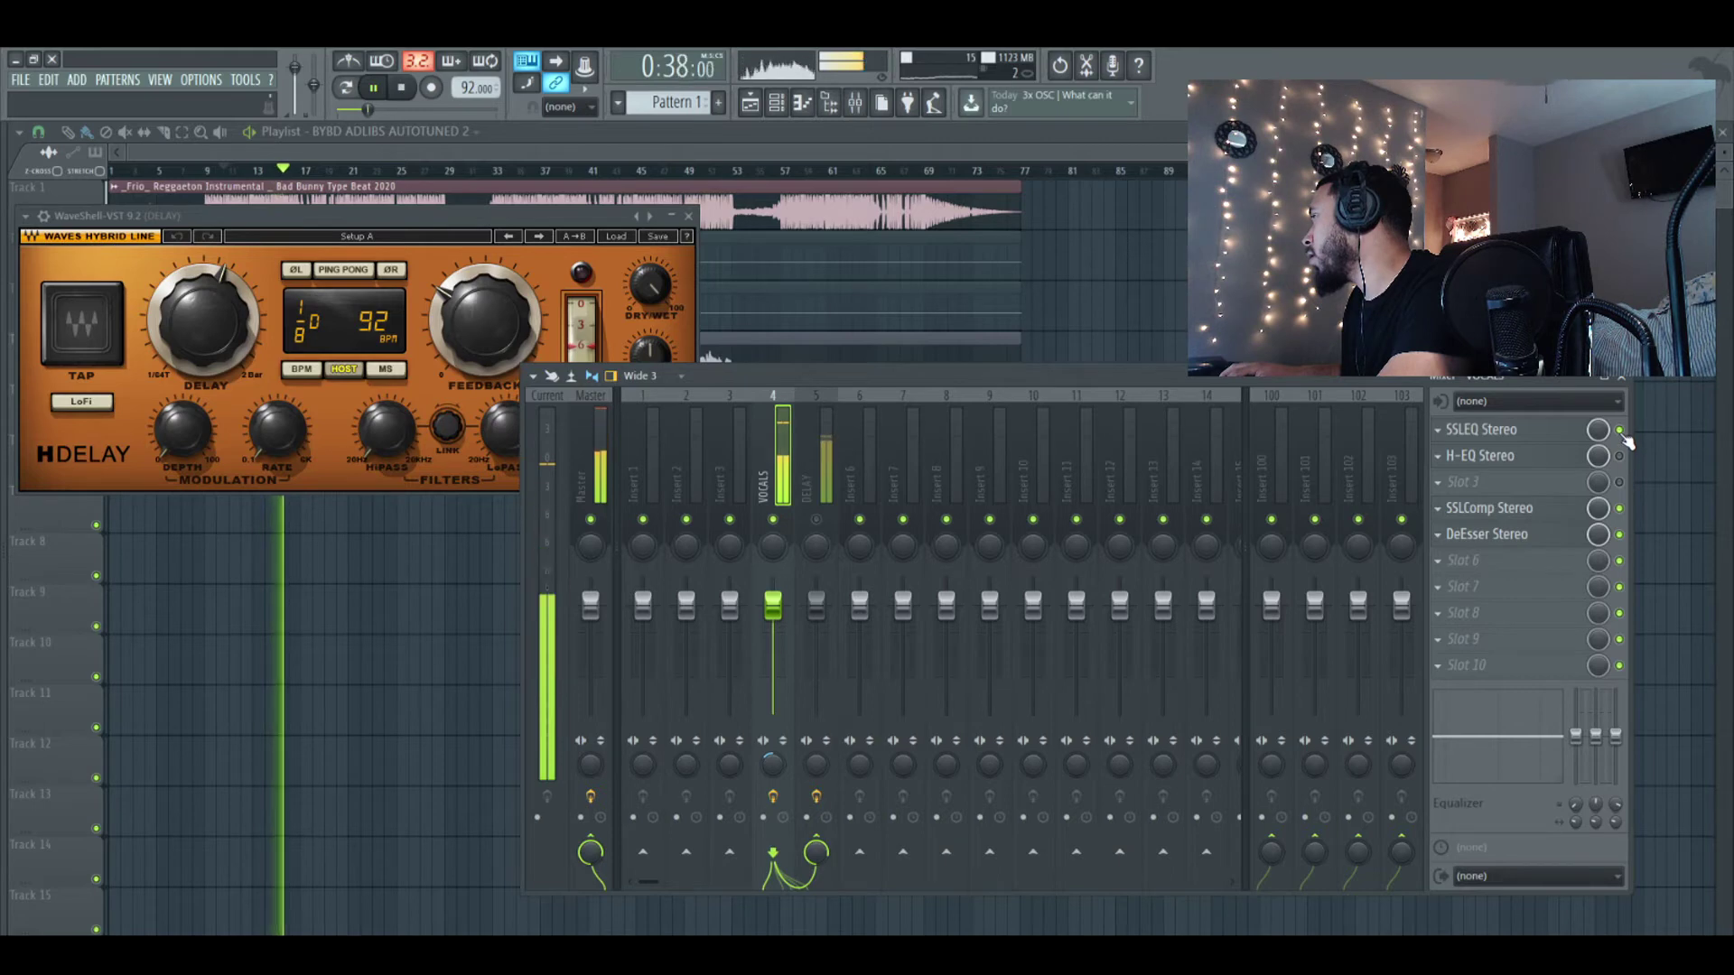
{"action": "key", "text": "space"}
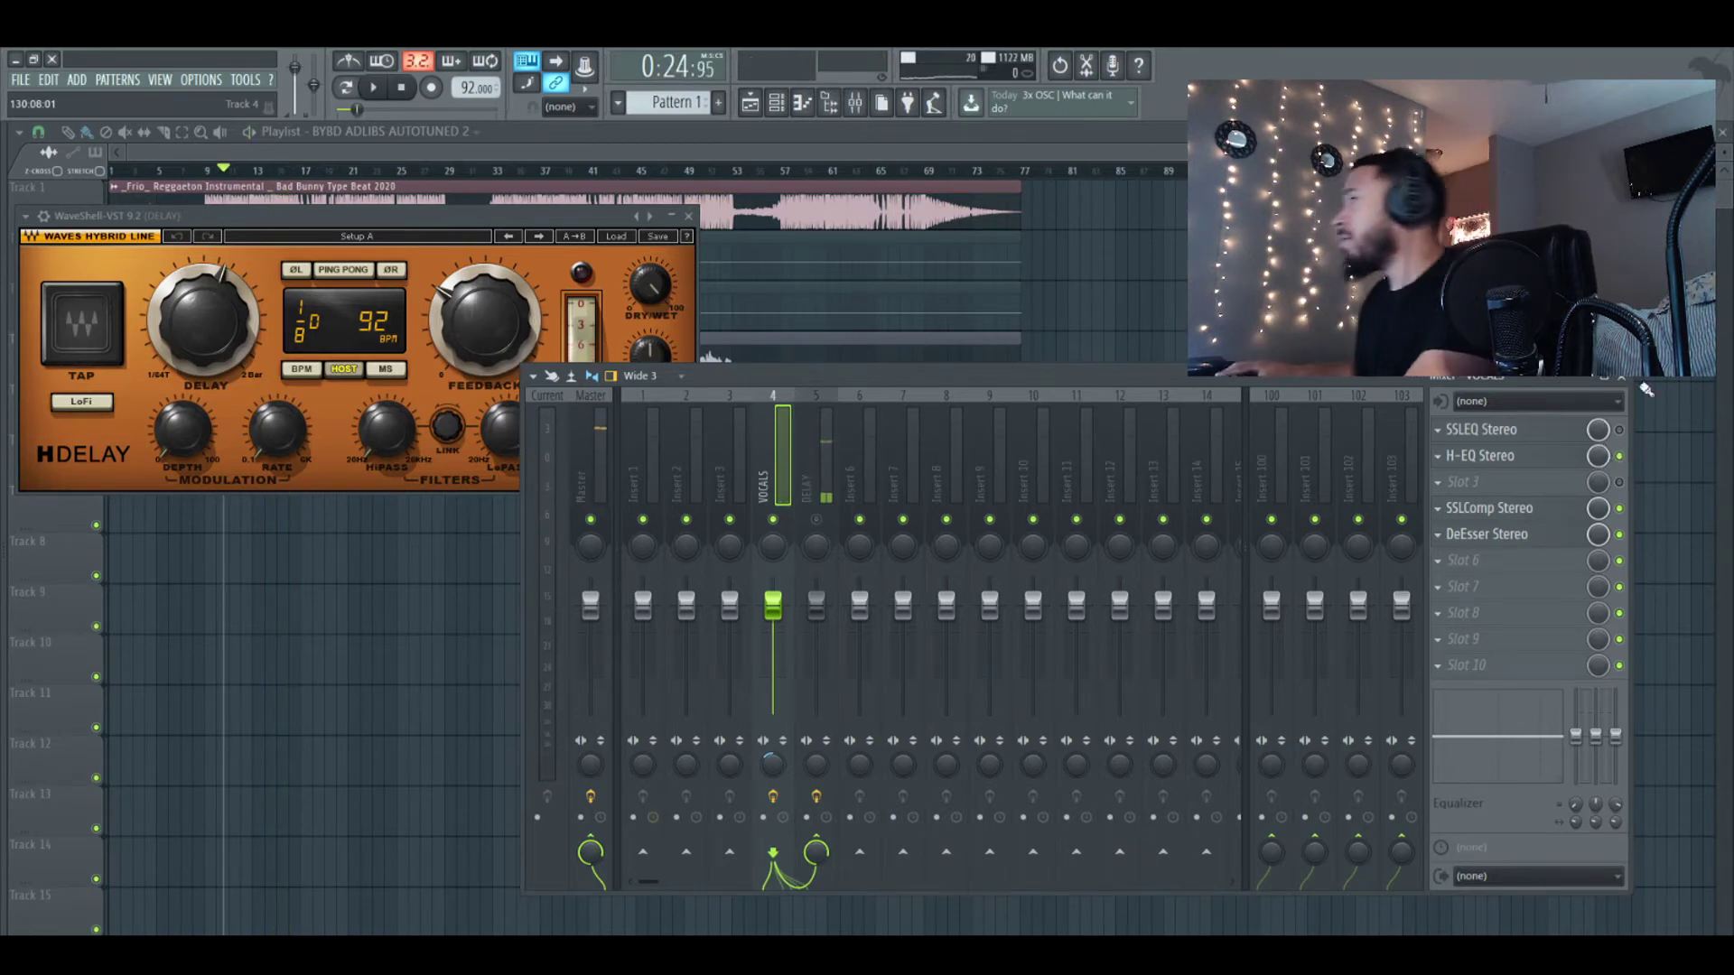
Unmute the DELAY track in the mixer and open its H-Delay plugin
{"action": "left_click", "coordinate": [1521, 433]}
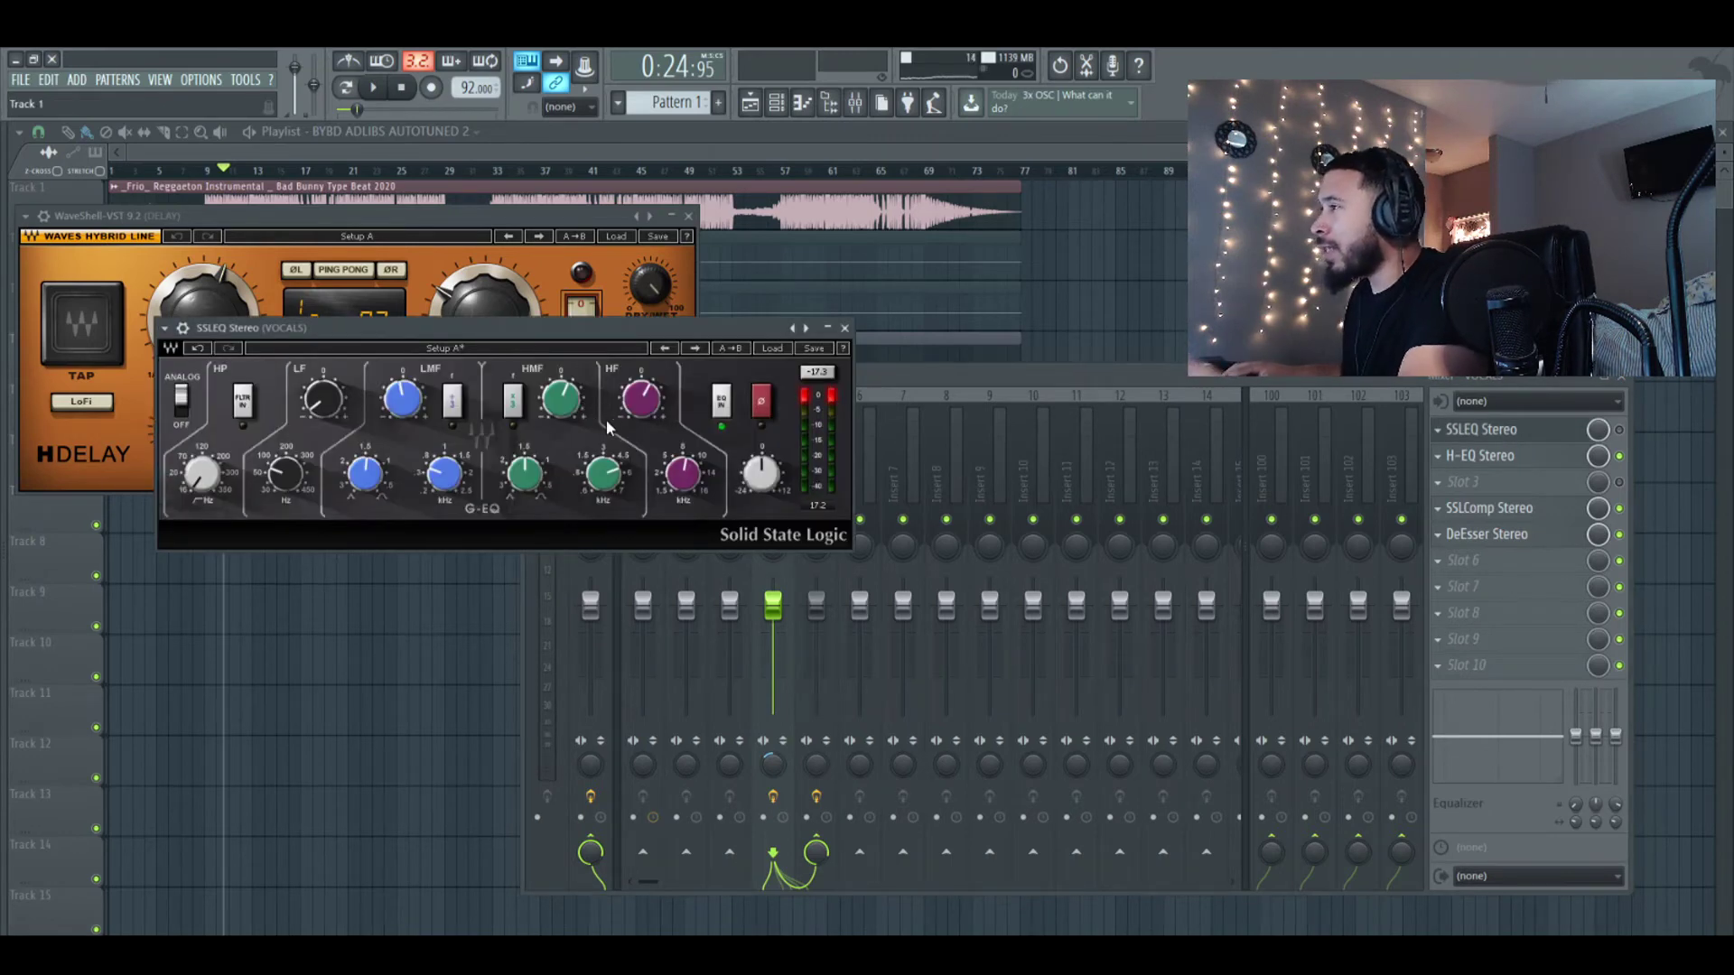
{"action": "left_click", "coordinate": [1582, 533]}
{"action": "left_click", "coordinate": [820, 491]}
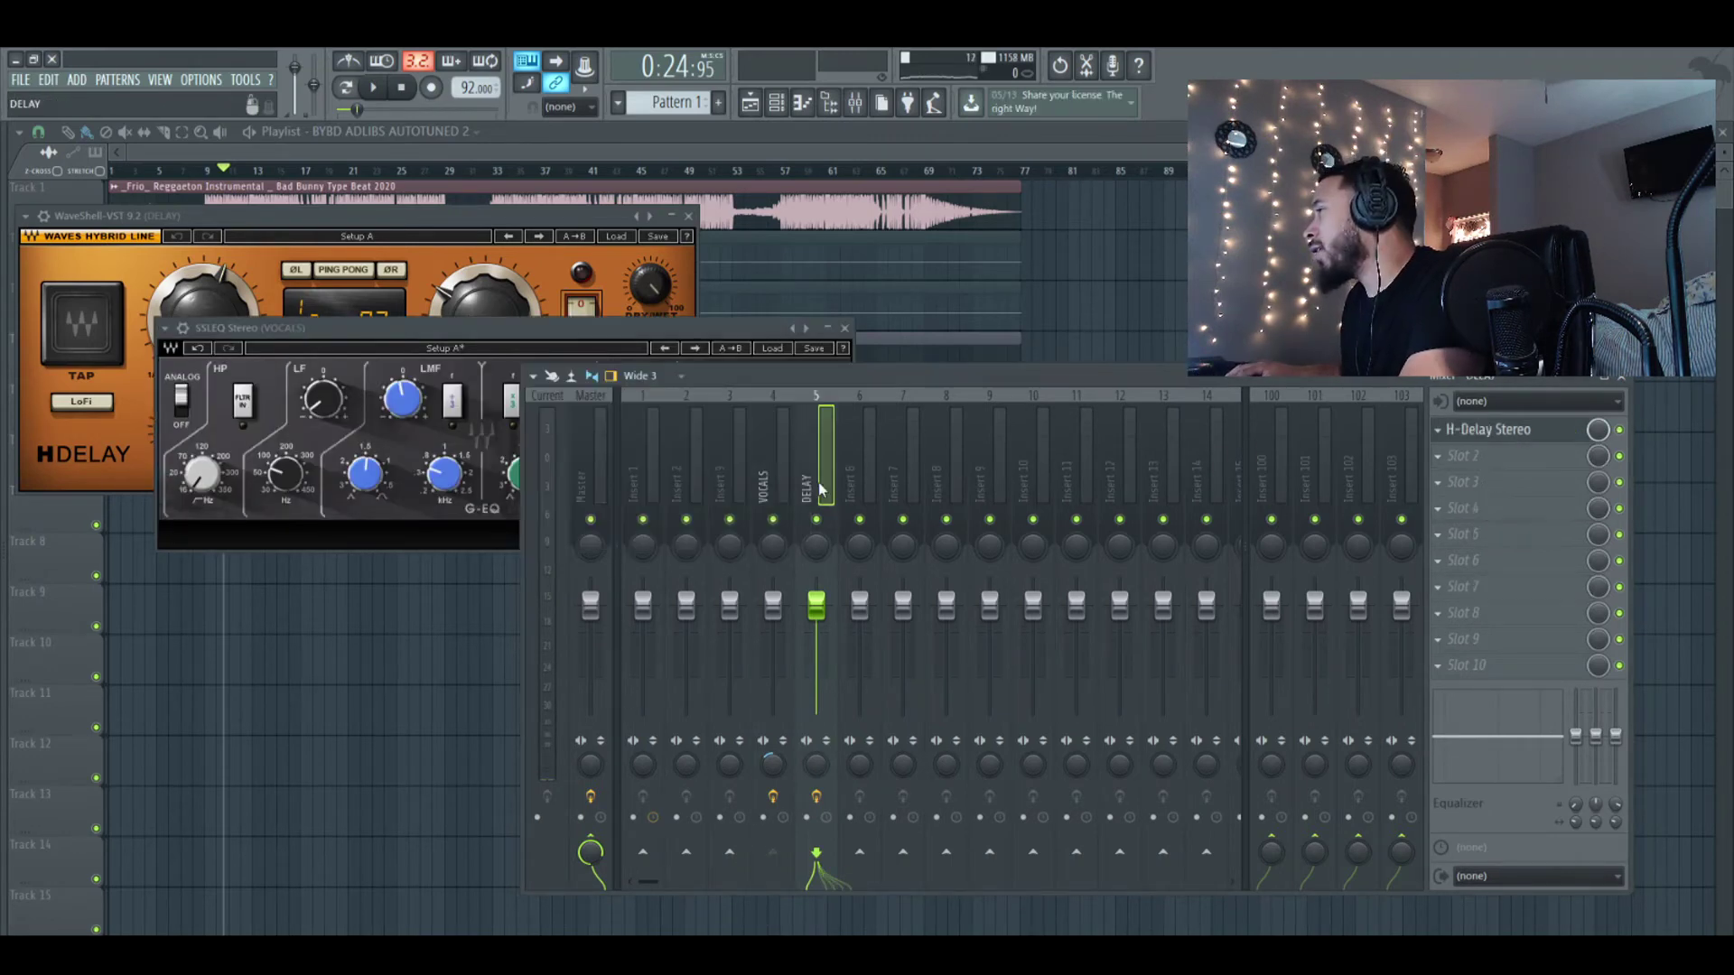
{"action": "left_click", "coordinate": [1525, 434]}
{"action": "left_click", "coordinate": [1526, 433]}
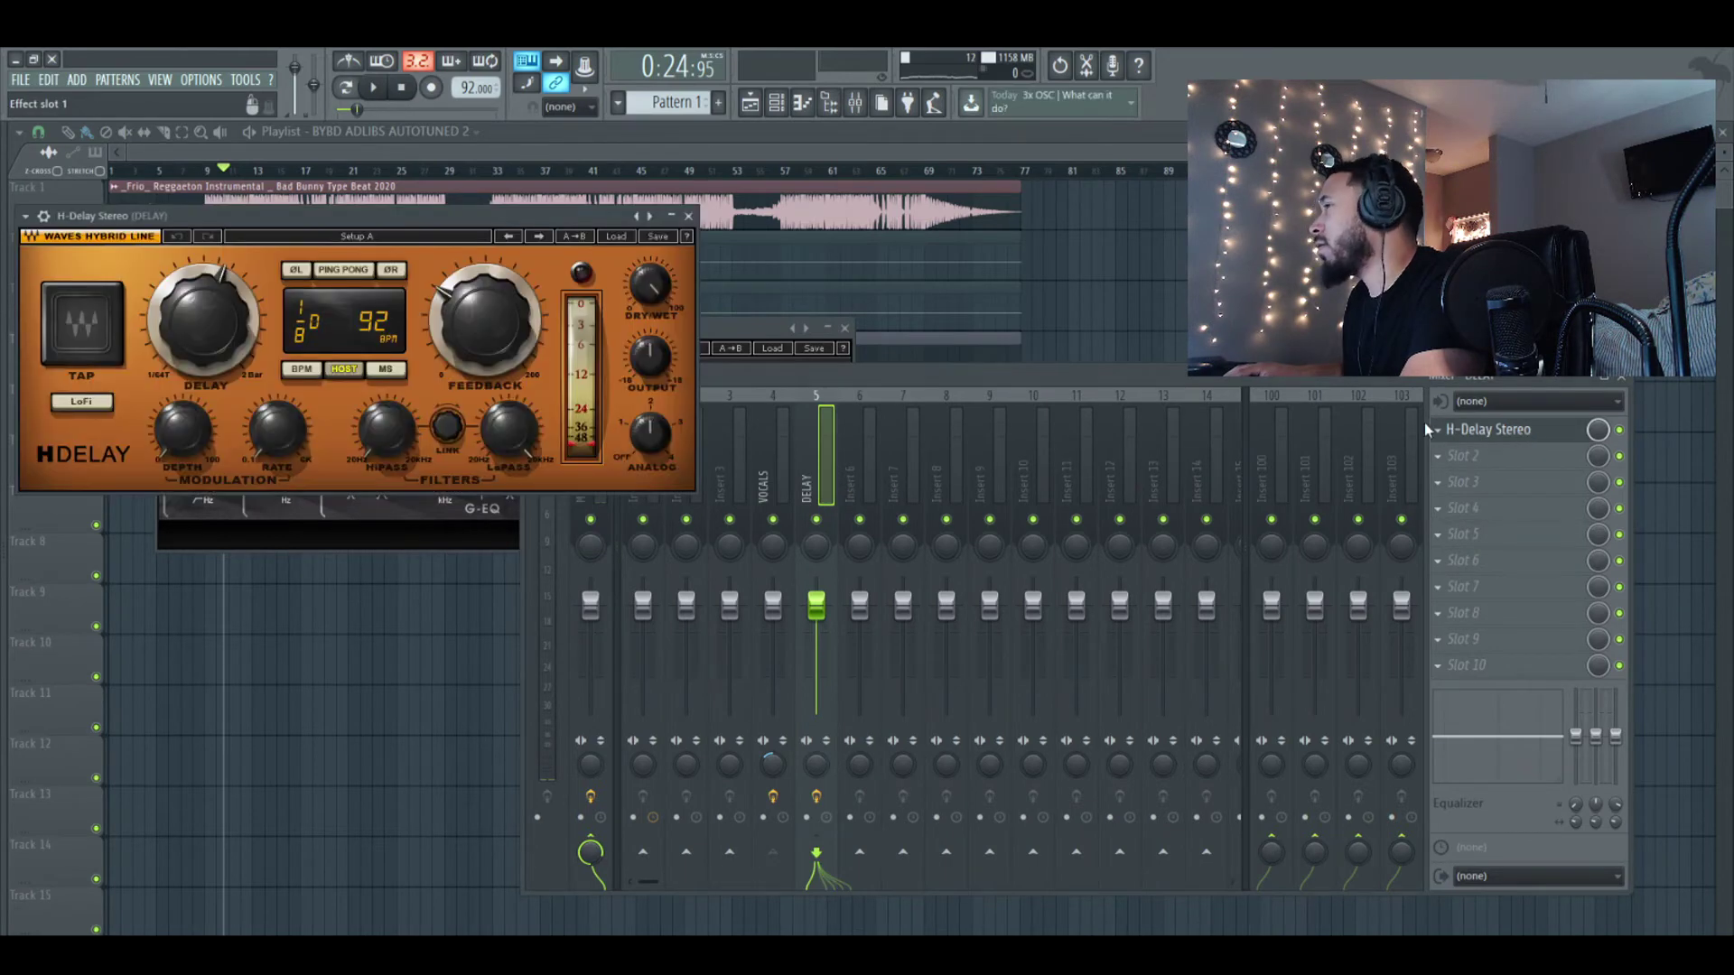
Play the song with ping-pong turned on in H-Delay and try 1/4 and 1/8 delay times
{"action": "key", "text": "space"}
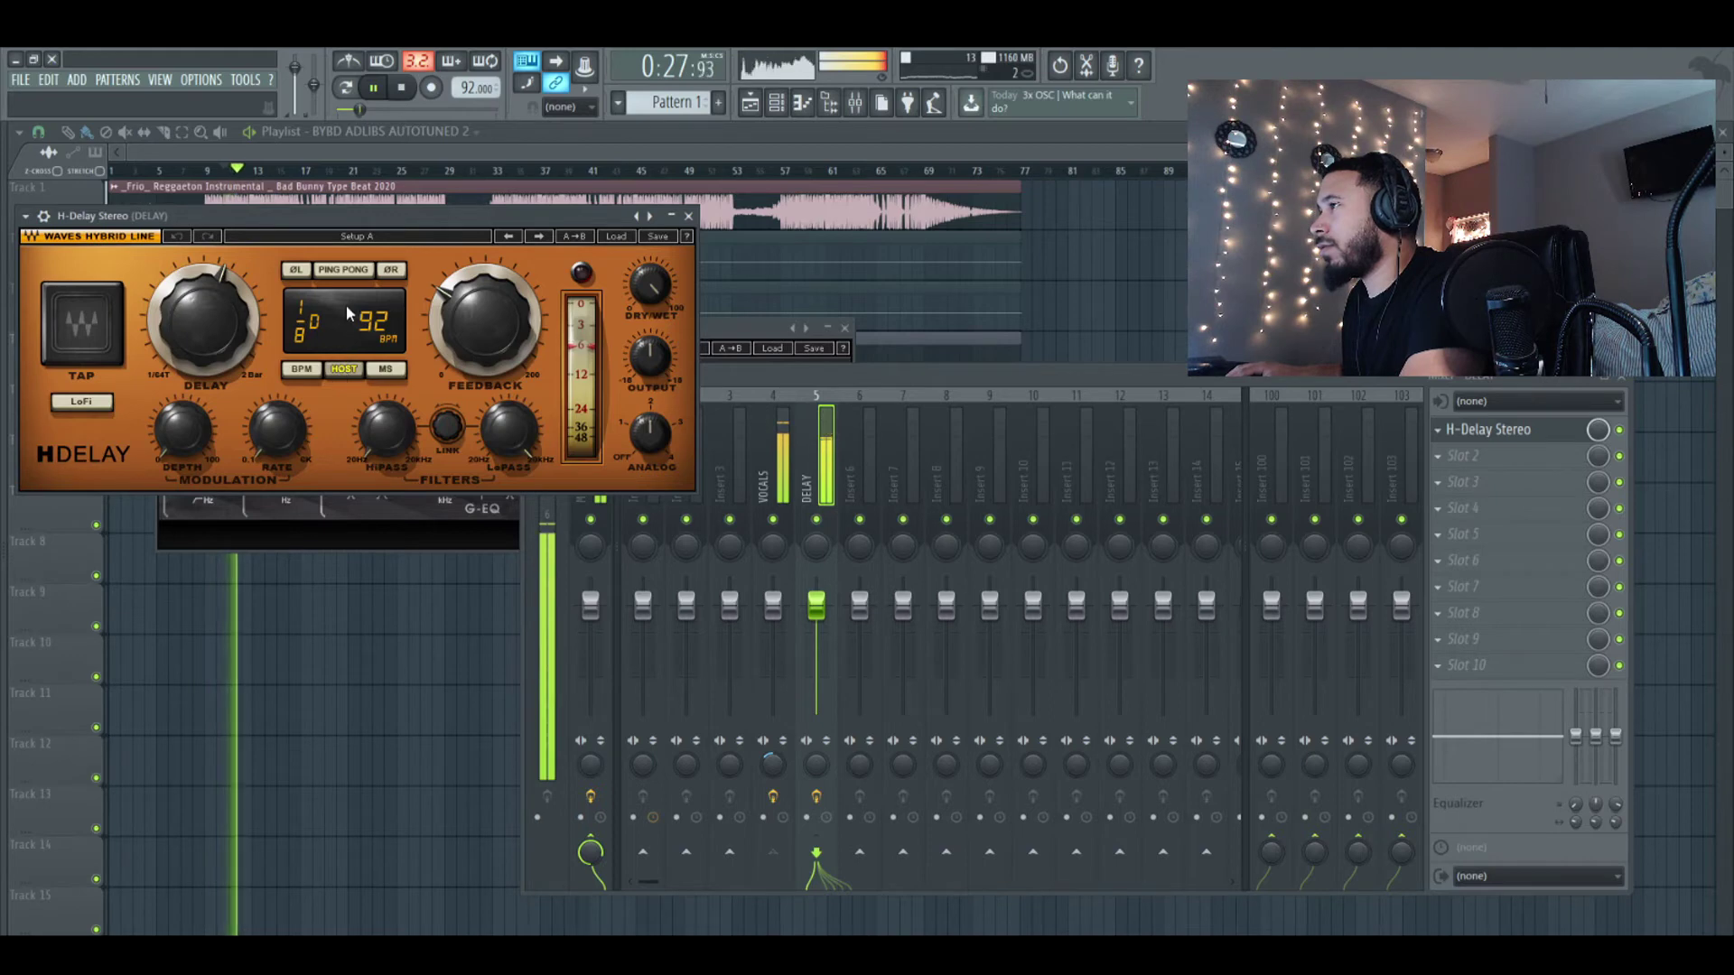
{"action": "left_click", "coordinate": [345, 270]}
{"action": "left_click", "coordinate": [342, 366]}
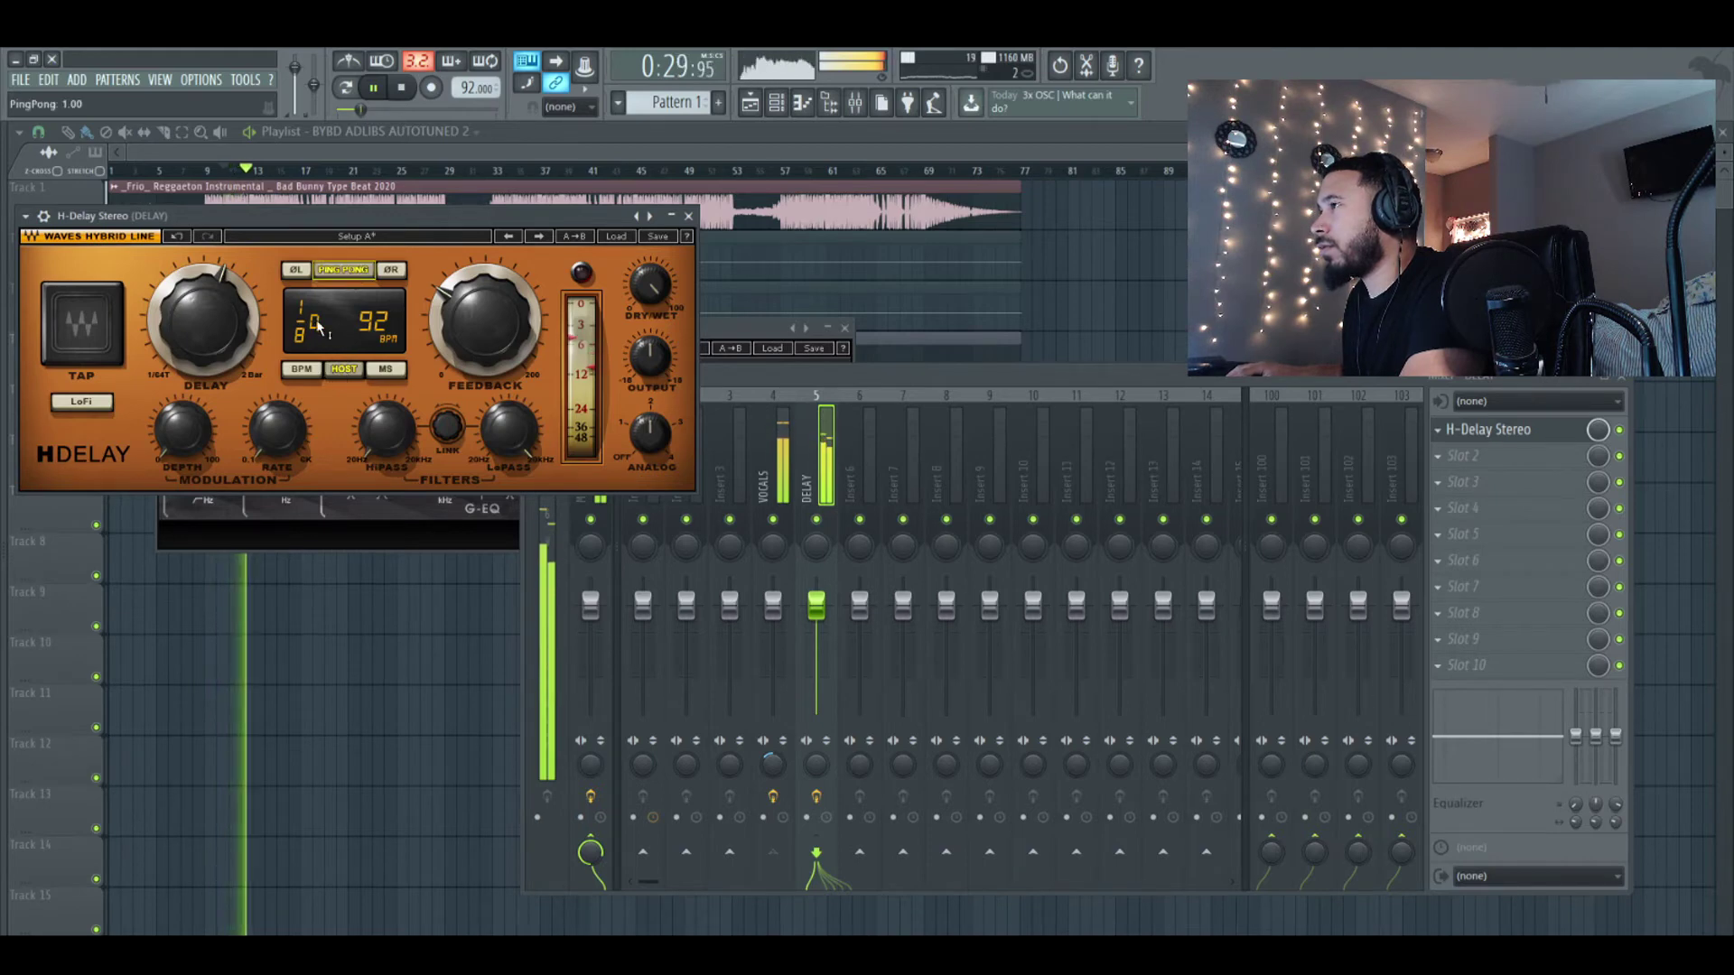
{"action": "mouse_move", "coordinate": [198, 316]}
{"action": "left_mouse_down"}
{"action": "mouse_move", "coordinate": [198, 341]}
{"action": "mouse_move", "coordinate": [198, 317]}
{"action": "left_mouse_up"}
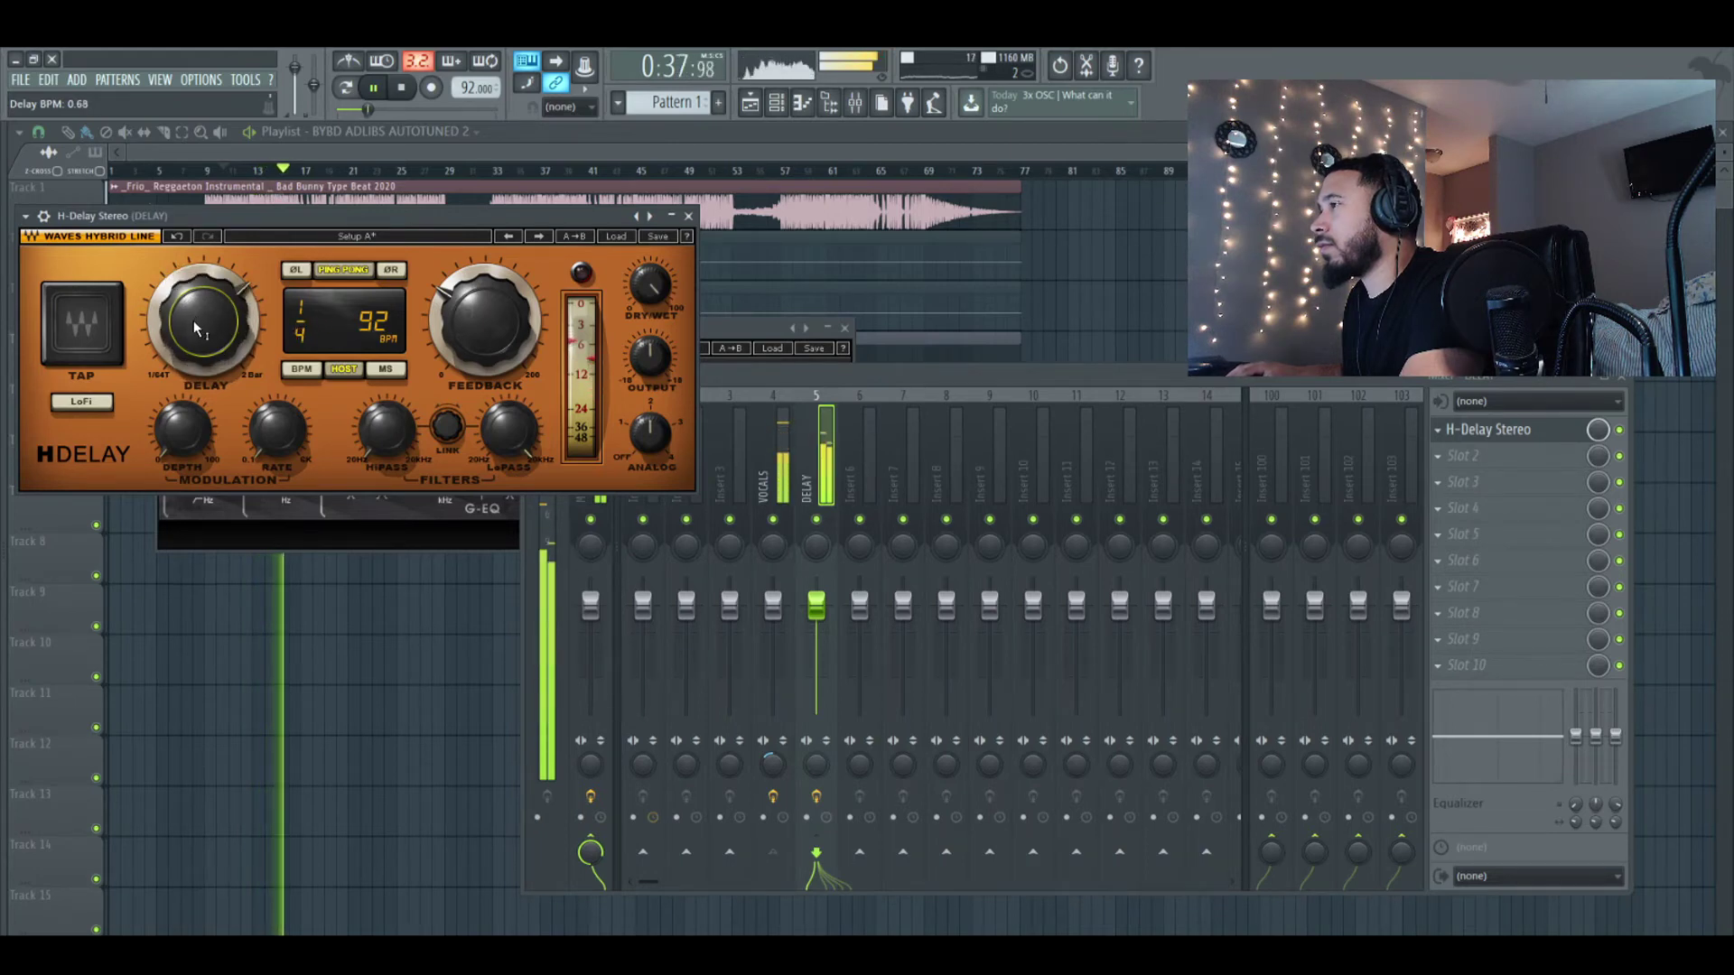
{"action": "left_click_drag", "start_coordinate": [196, 320], "coordinate": [196, 329]}
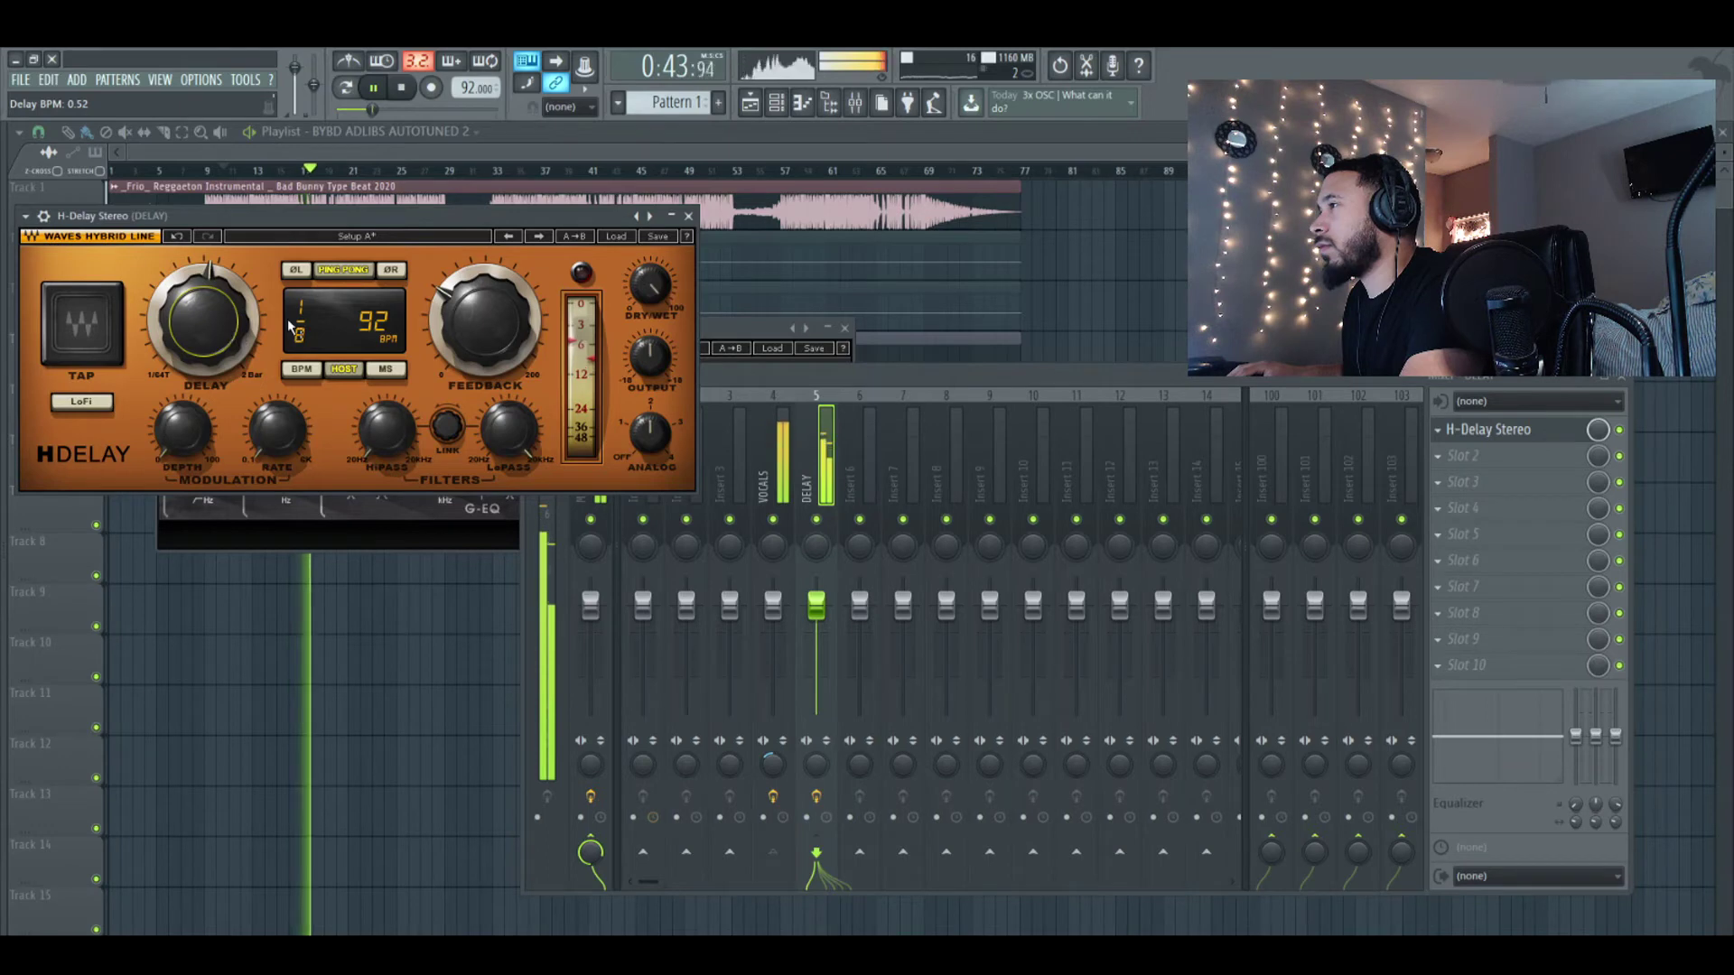
Turn H-Delay's feedback down to 0 and set the delay time to 1/4 after trying neighbouring note values
{"action": "left_click_drag", "start_coordinate": [513, 308], "coordinate": [513, 371]}
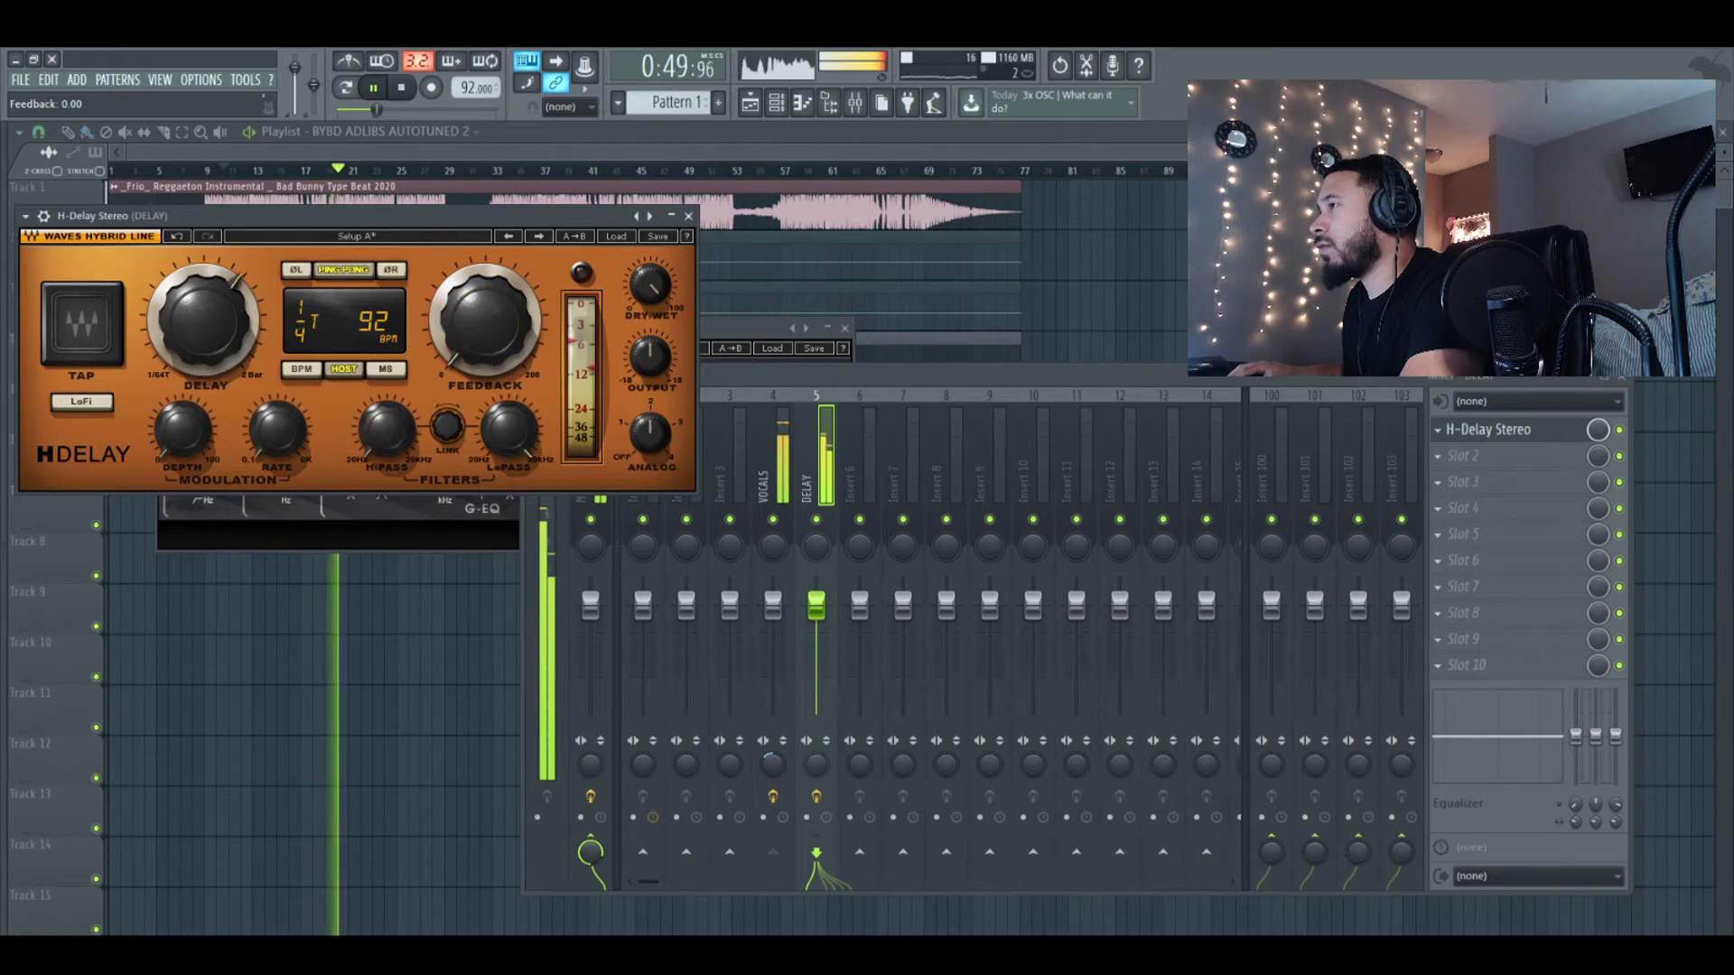
{"action": "scroll", "coordinate": [298, 311], "scroll_direction": "up", "scroll_amount": 4}
{"action": "scroll", "coordinate": [298, 314], "scroll_direction": "down", "scroll_amount": 1}
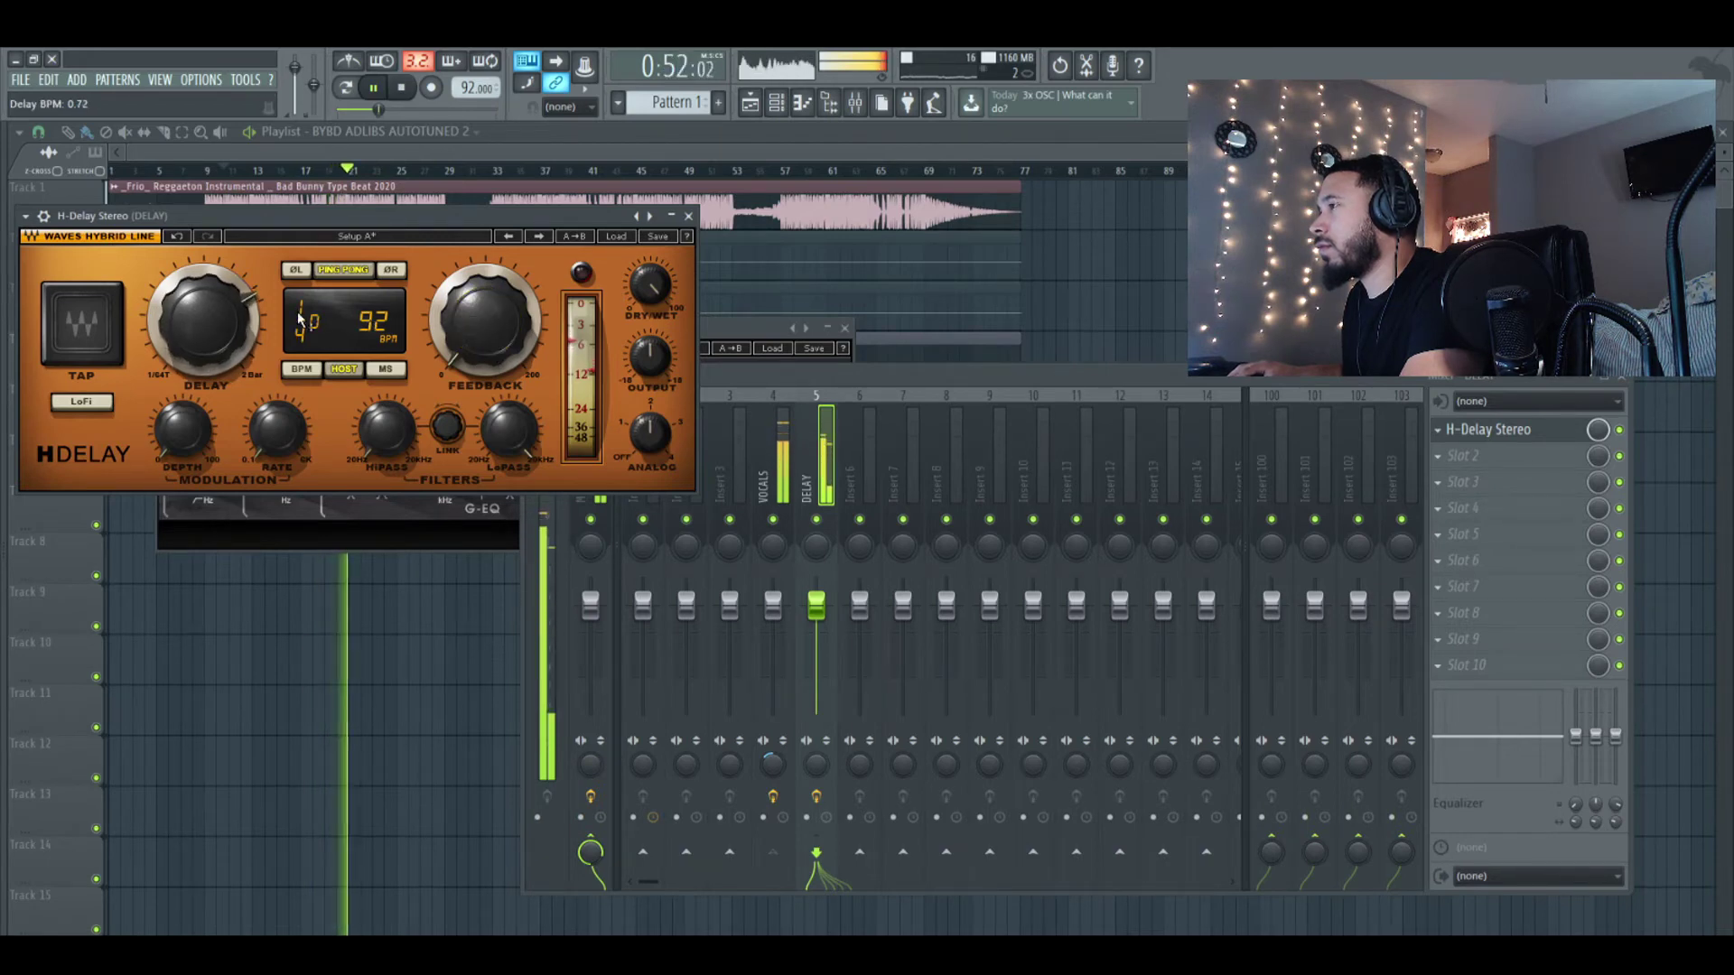
{"action": "scroll", "coordinate": [298, 314], "scroll_direction": "down", "scroll_amount": 1}
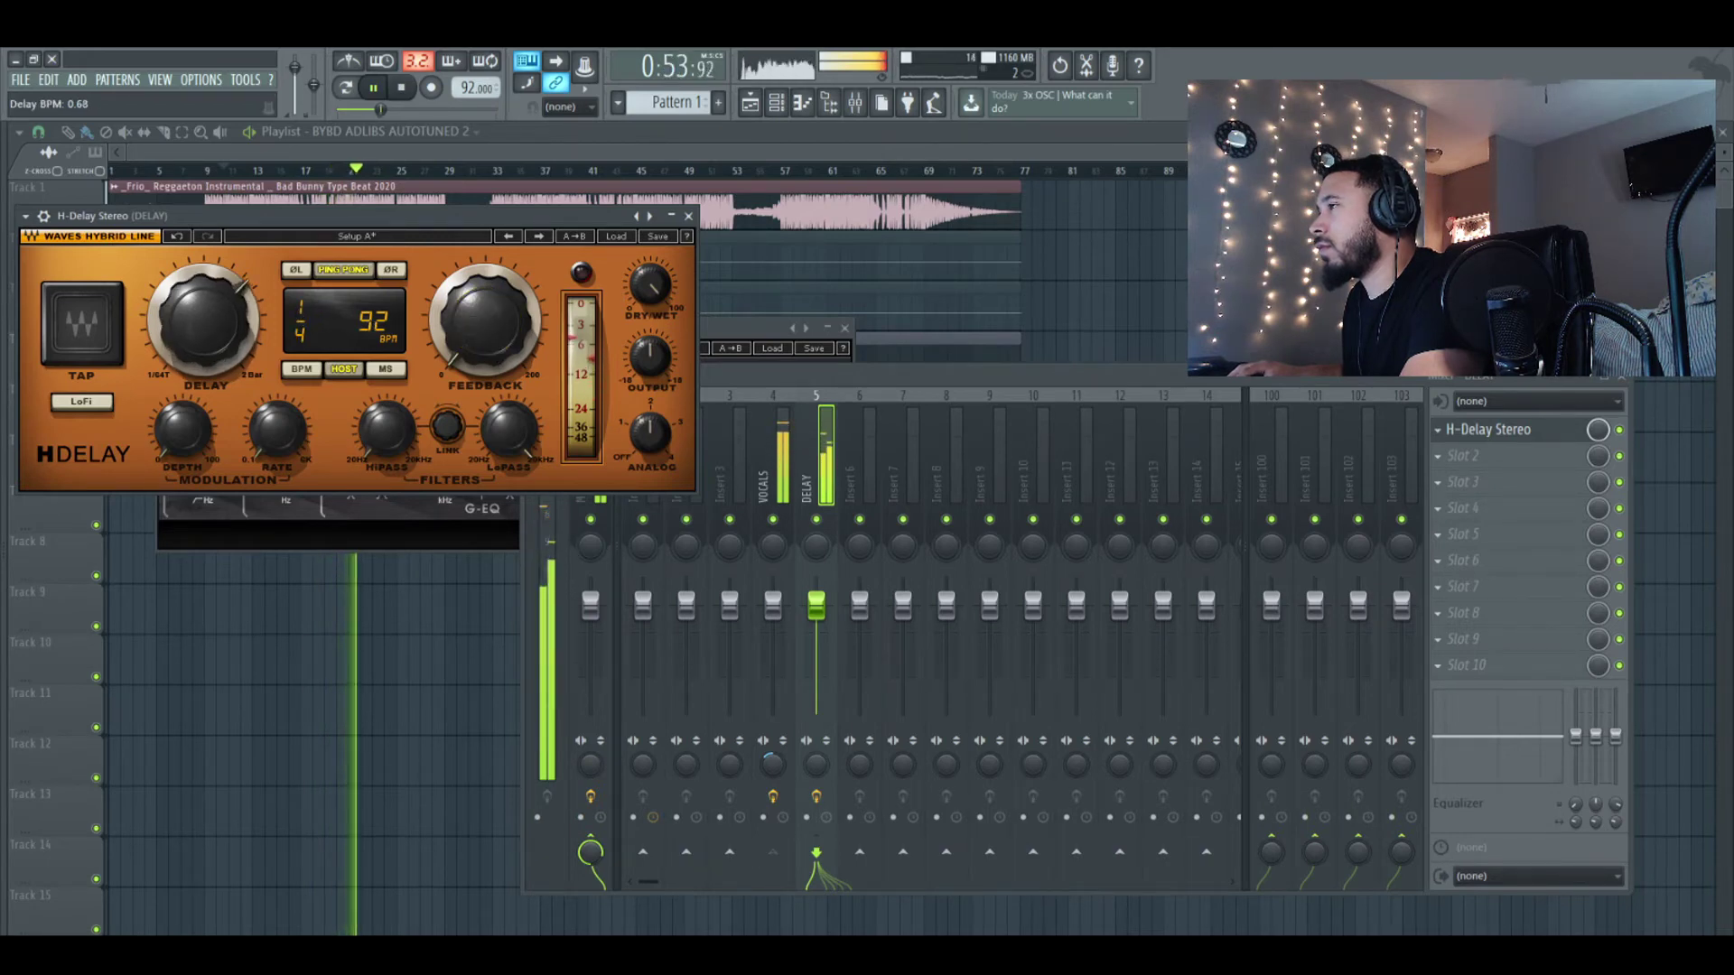
{"action": "scroll", "coordinate": [298, 311], "scroll_direction": "up", "scroll_amount": 1}
{"action": "scroll", "coordinate": [291, 309], "scroll_direction": "up", "scroll_amount": 1}
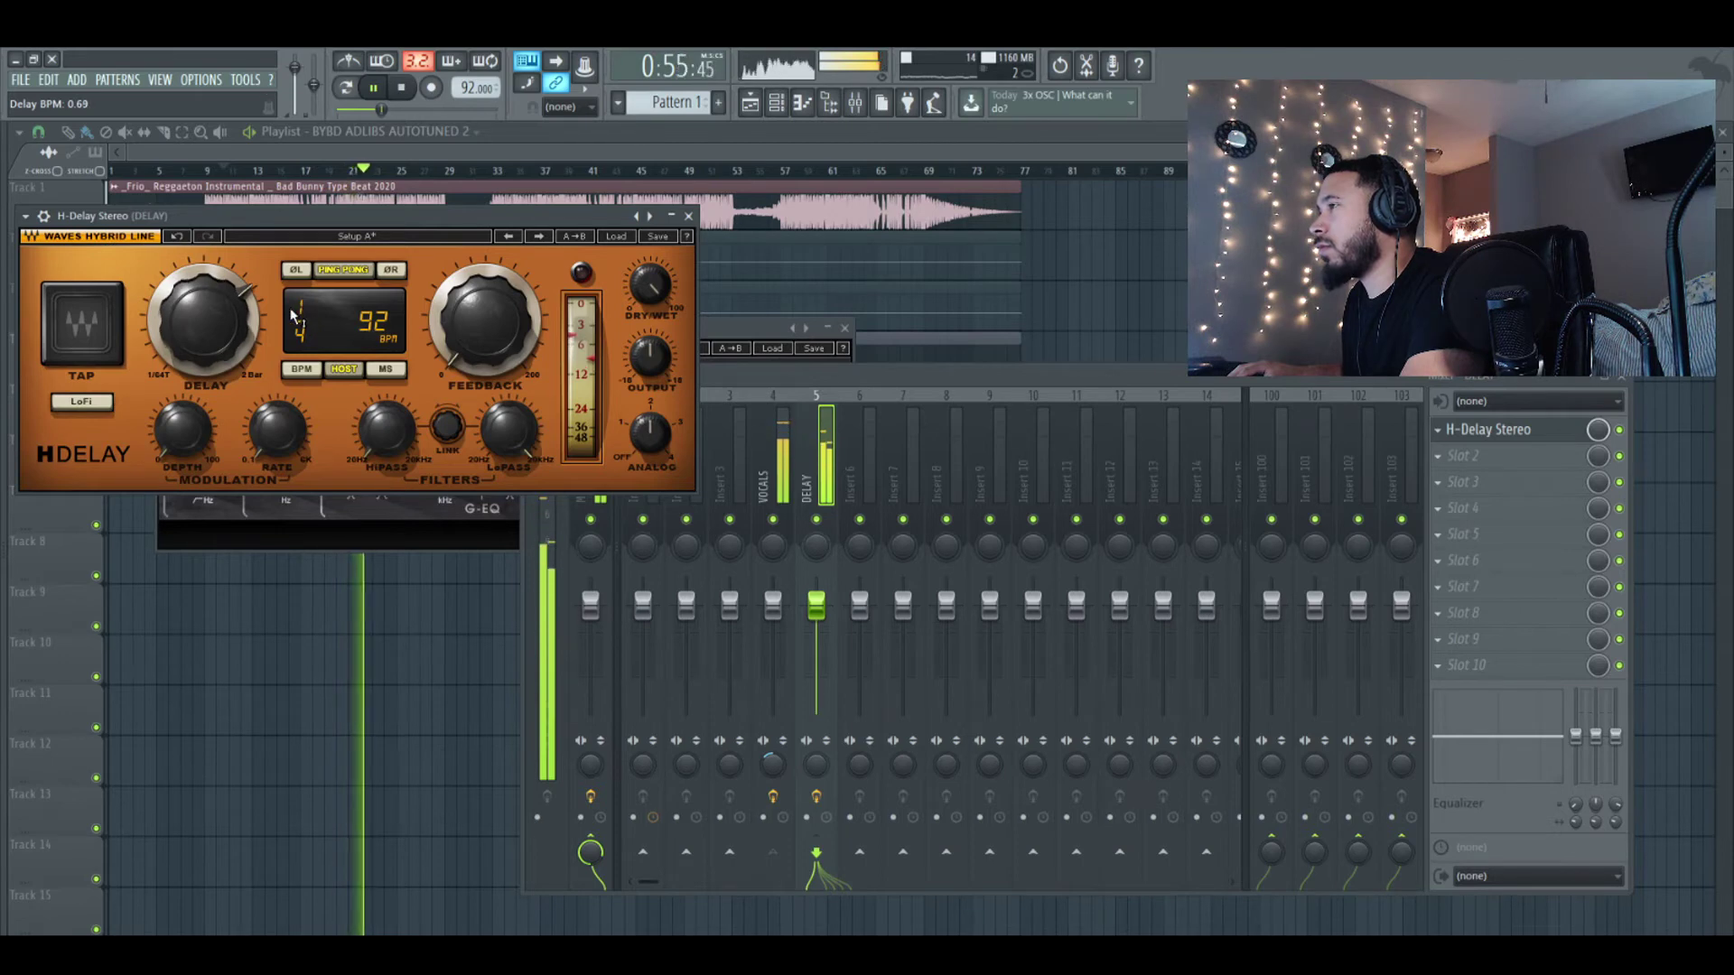
{"action": "right_click", "coordinate": [214, 321]}
{"action": "left_click", "coordinate": [252, 278]}
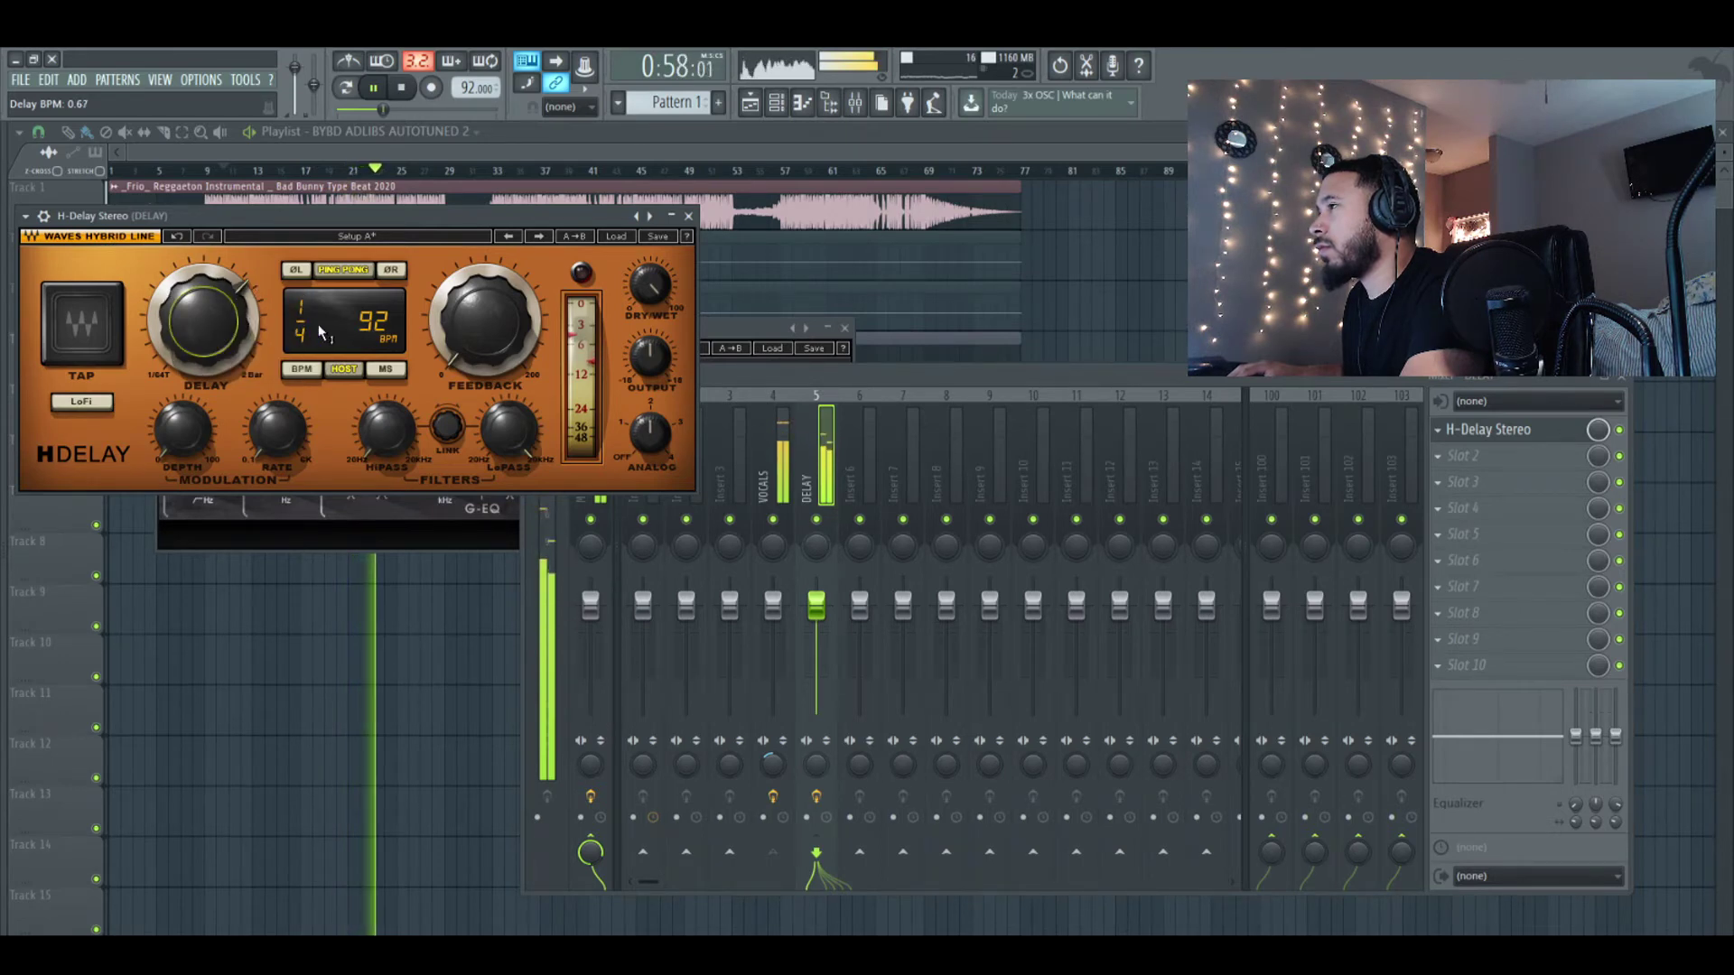
Switch H-Delay's sync mode to BPM and audition dotted 1/4 and 1/2 delays before settling on 1/4
{"action": "left_click", "coordinate": [305, 370]}
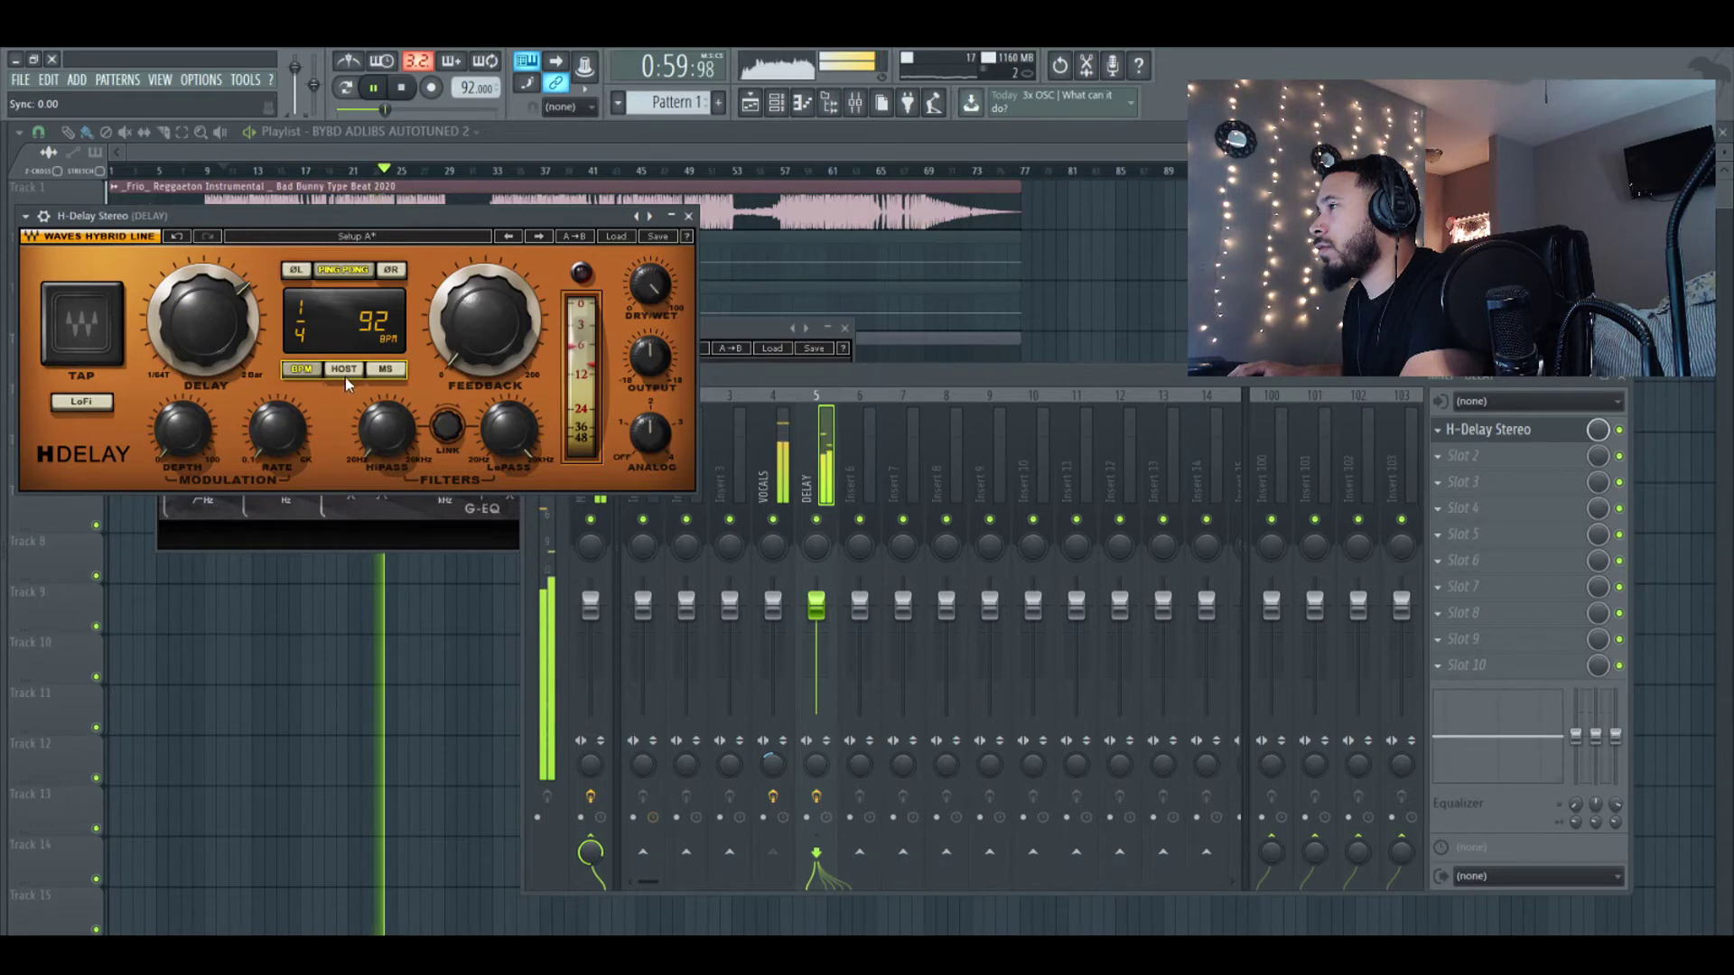
{"action": "left_click_drag", "start_coordinate": [220, 344], "coordinate": [216, 331]}
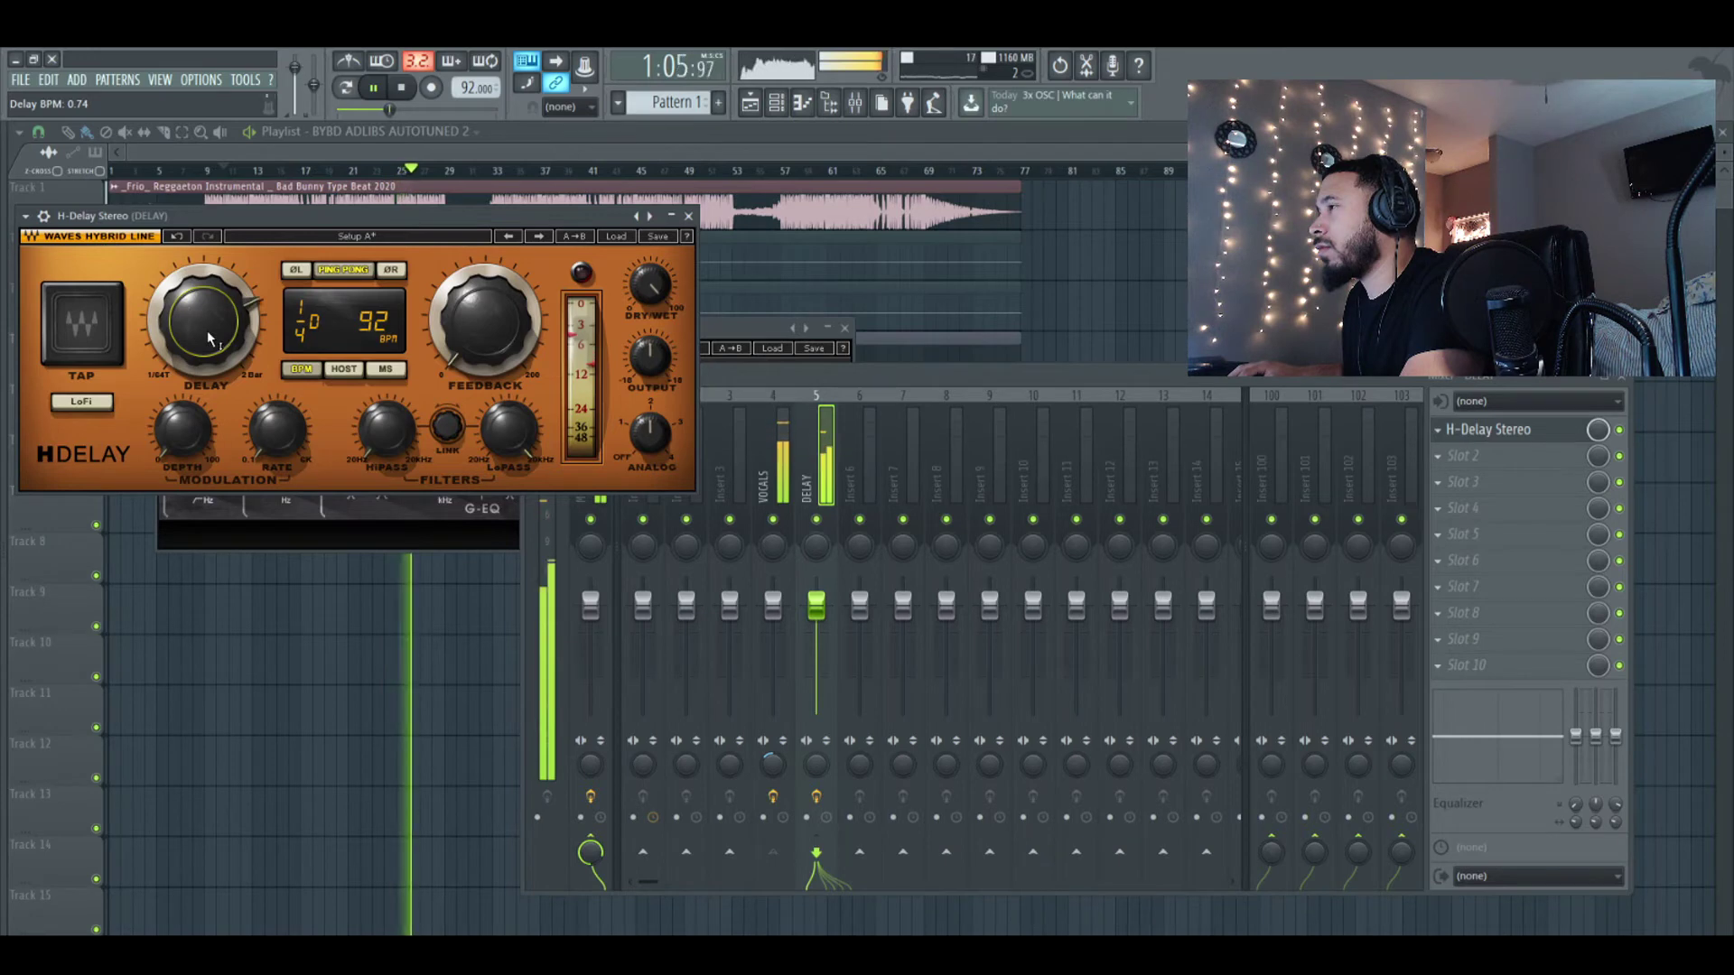
{"action": "scroll", "coordinate": [207, 332], "scroll_direction": "up", "scroll_amount": 1}
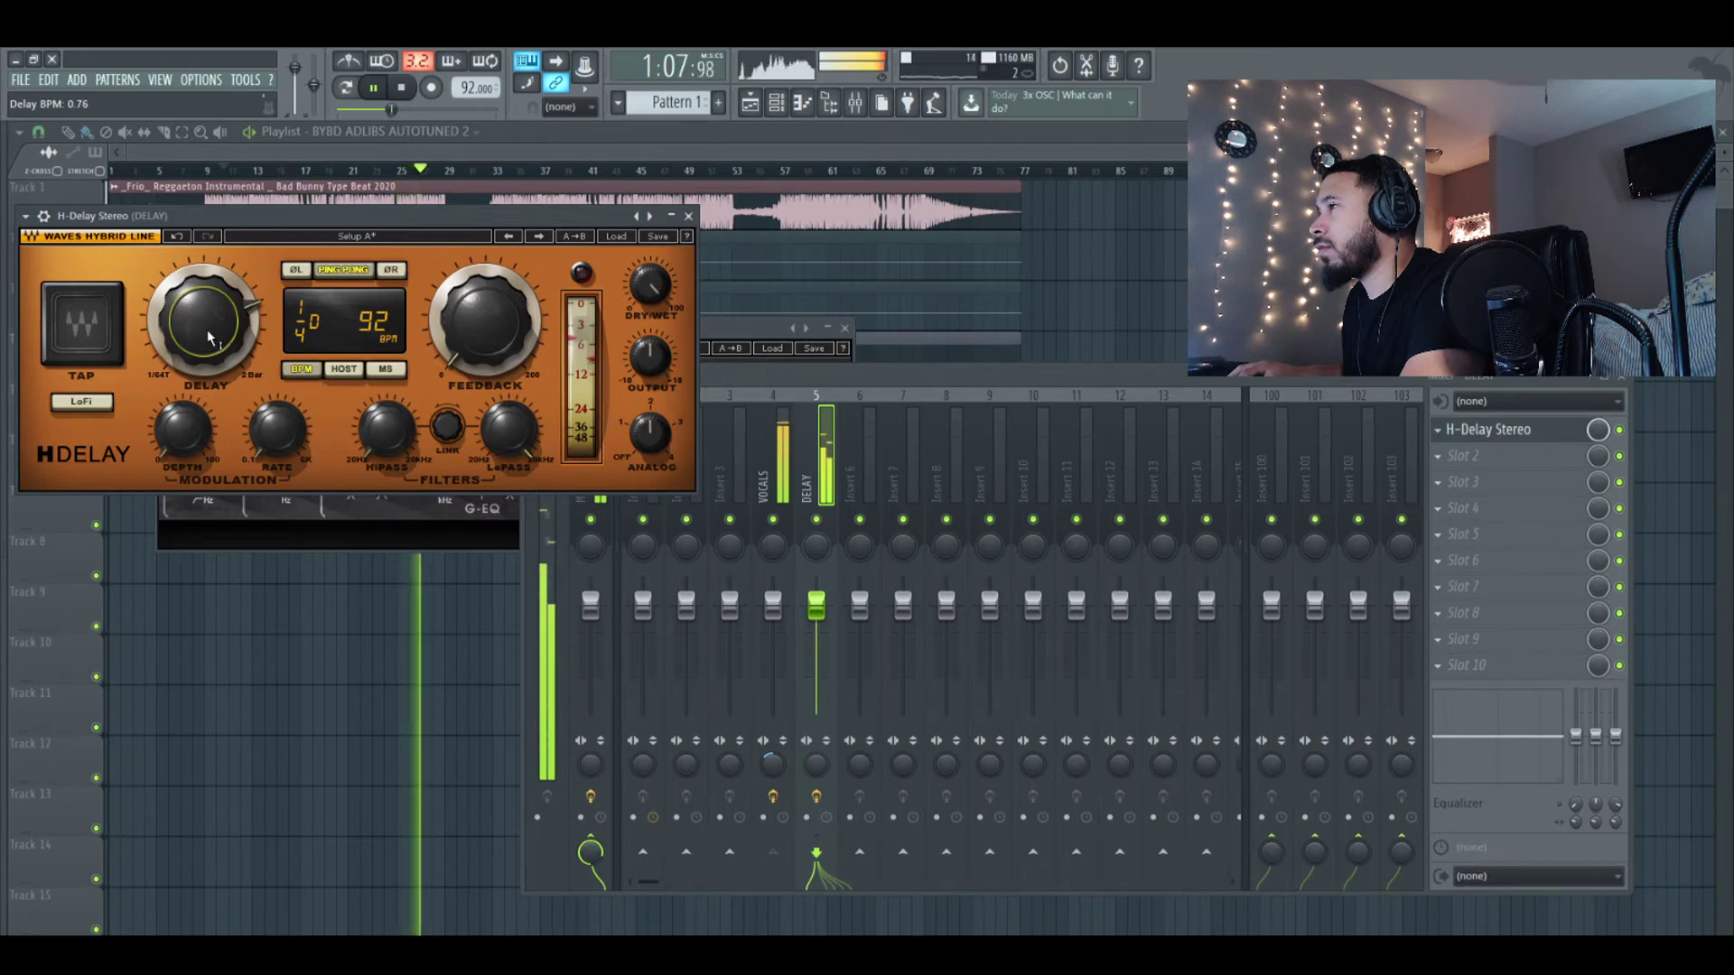
{"action": "left_click_drag", "start_coordinate": [291, 341], "coordinate": [305, 331]}
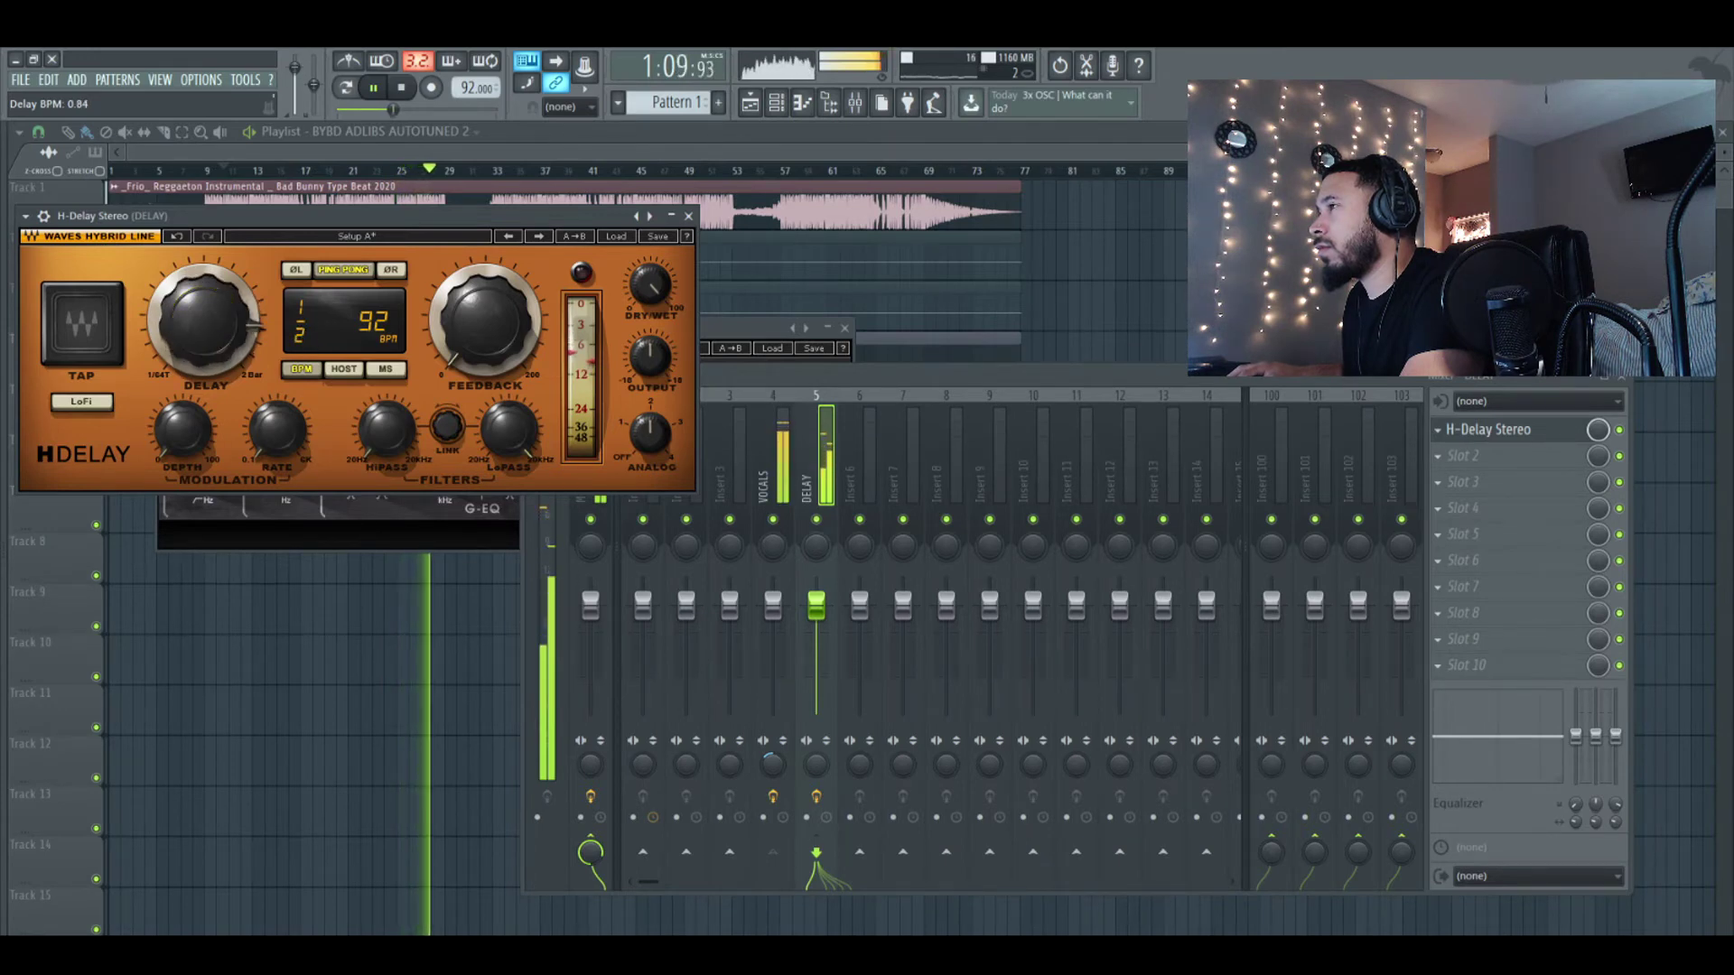
{"action": "scroll", "coordinate": [305, 336], "scroll_direction": "down", "scroll_amount": 3}
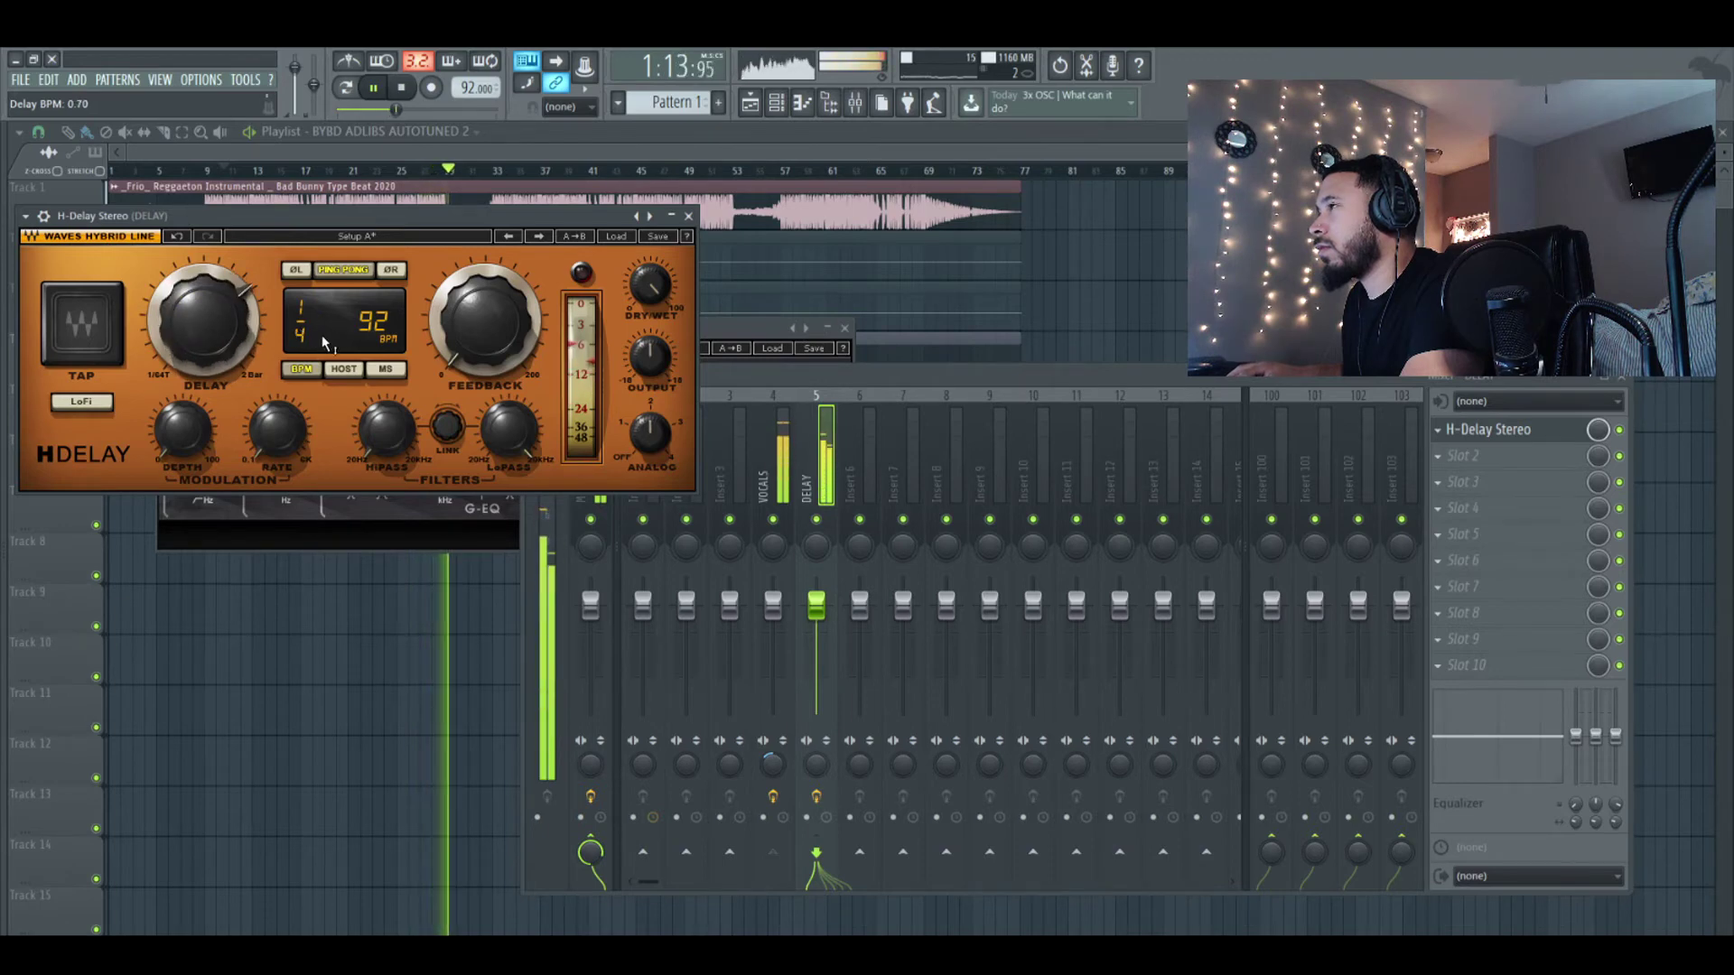
Set H-Delay's feedback to 0.29, its high-pass filter to 0.30, and lower the low-pass filter and output level
{"action": "mouse_move", "coordinate": [489, 352]}
{"action": "left_mouse_down"}
{"action": "mouse_move", "coordinate": [489, 275]}
{"action": "mouse_move", "coordinate": [485, 361]}
{"action": "left_mouse_up"}
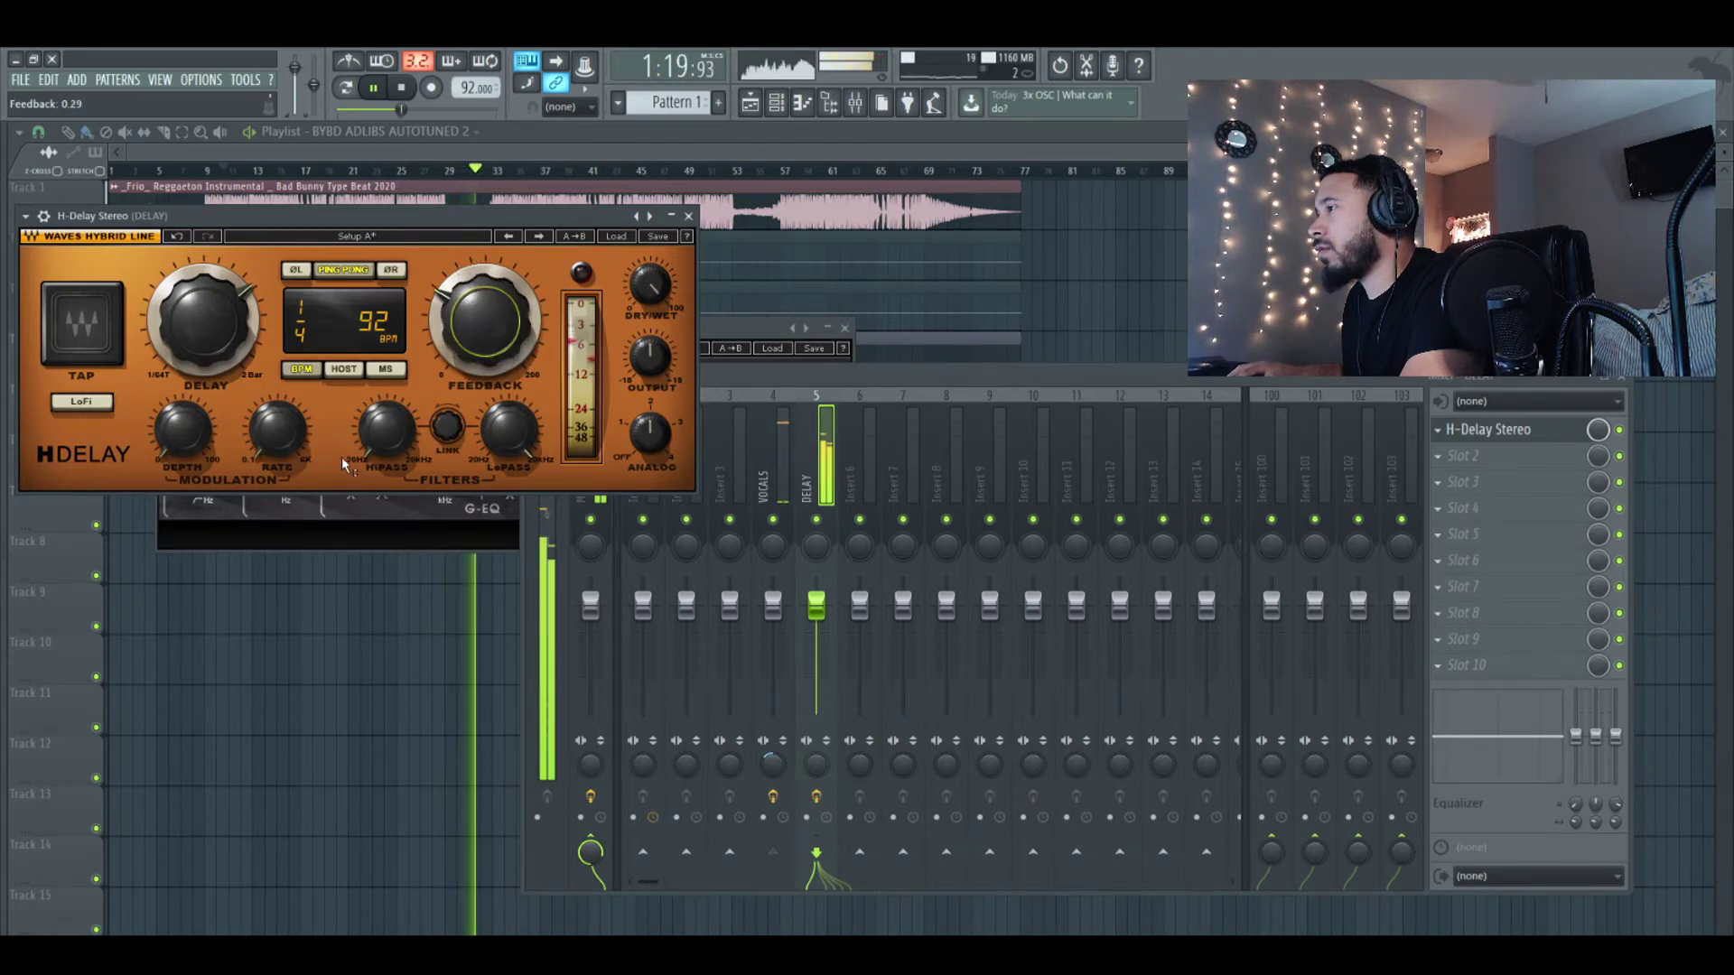
{"action": "left_click_drag", "start_coordinate": [380, 448], "coordinate": [379, 436]}
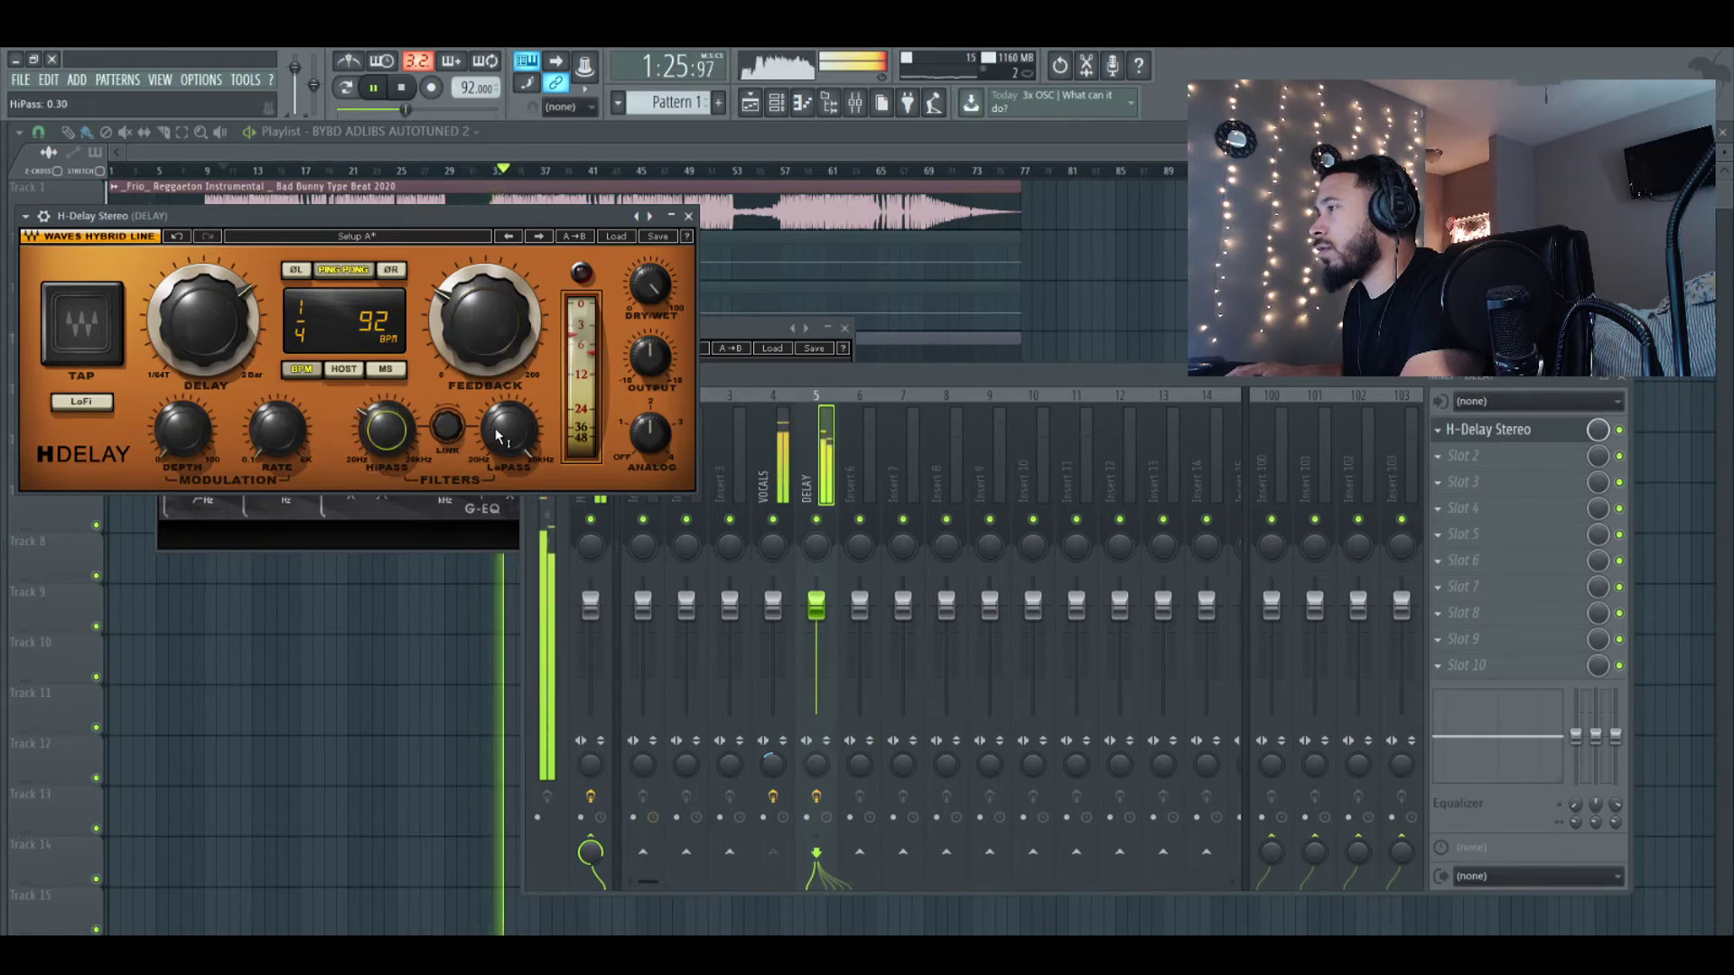
{"action": "left_click_drag", "start_coordinate": [507, 432], "coordinate": [507, 428]}
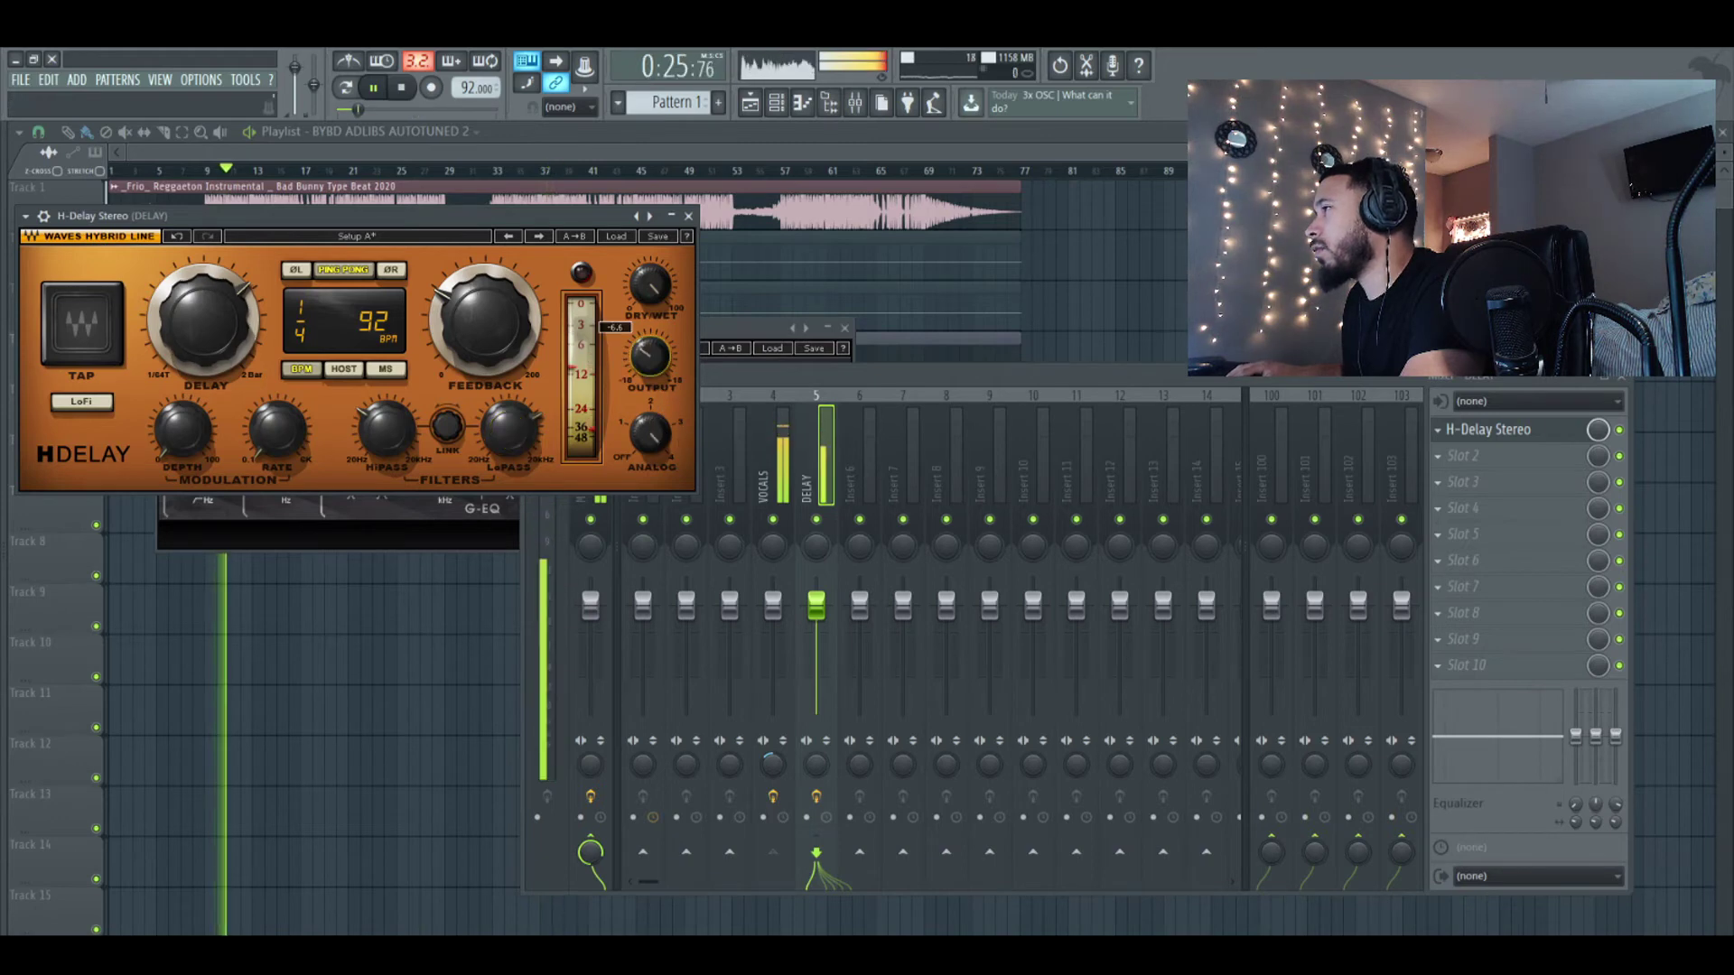
Pan the DELAY track to the left and lower its fader to about -7.6 dB
{"action": "left_click", "coordinate": [822, 770]}
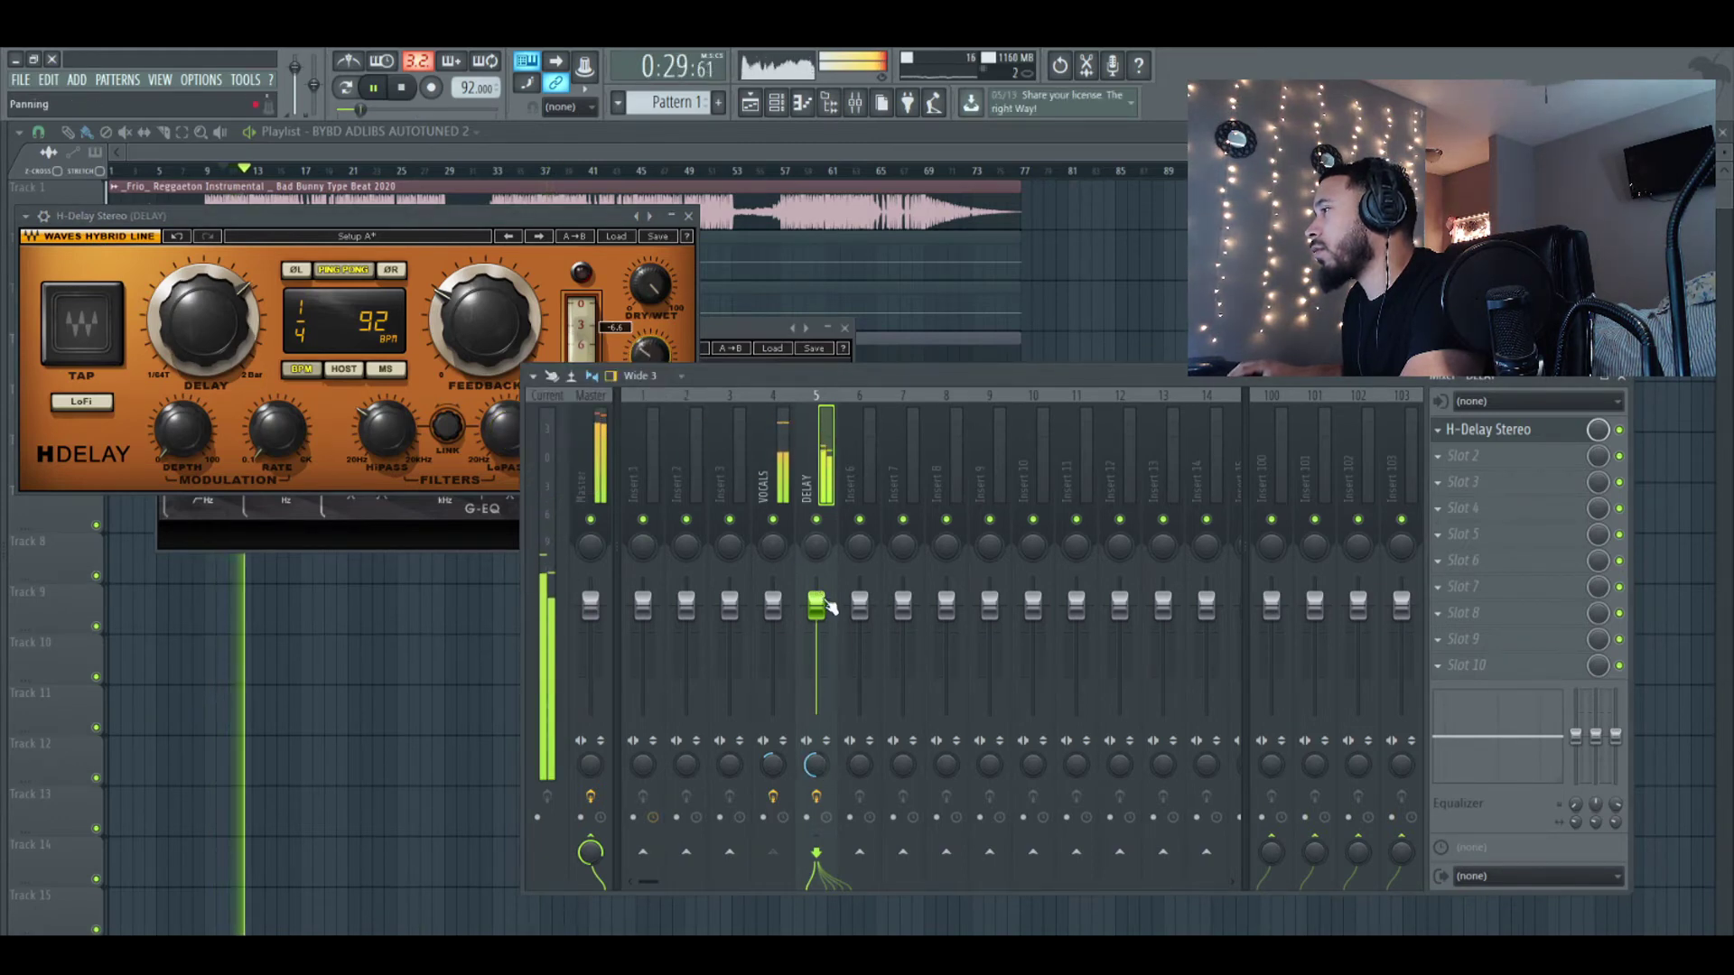
{"action": "left_click_drag", "start_coordinate": [824, 603], "coordinate": [816, 639]}
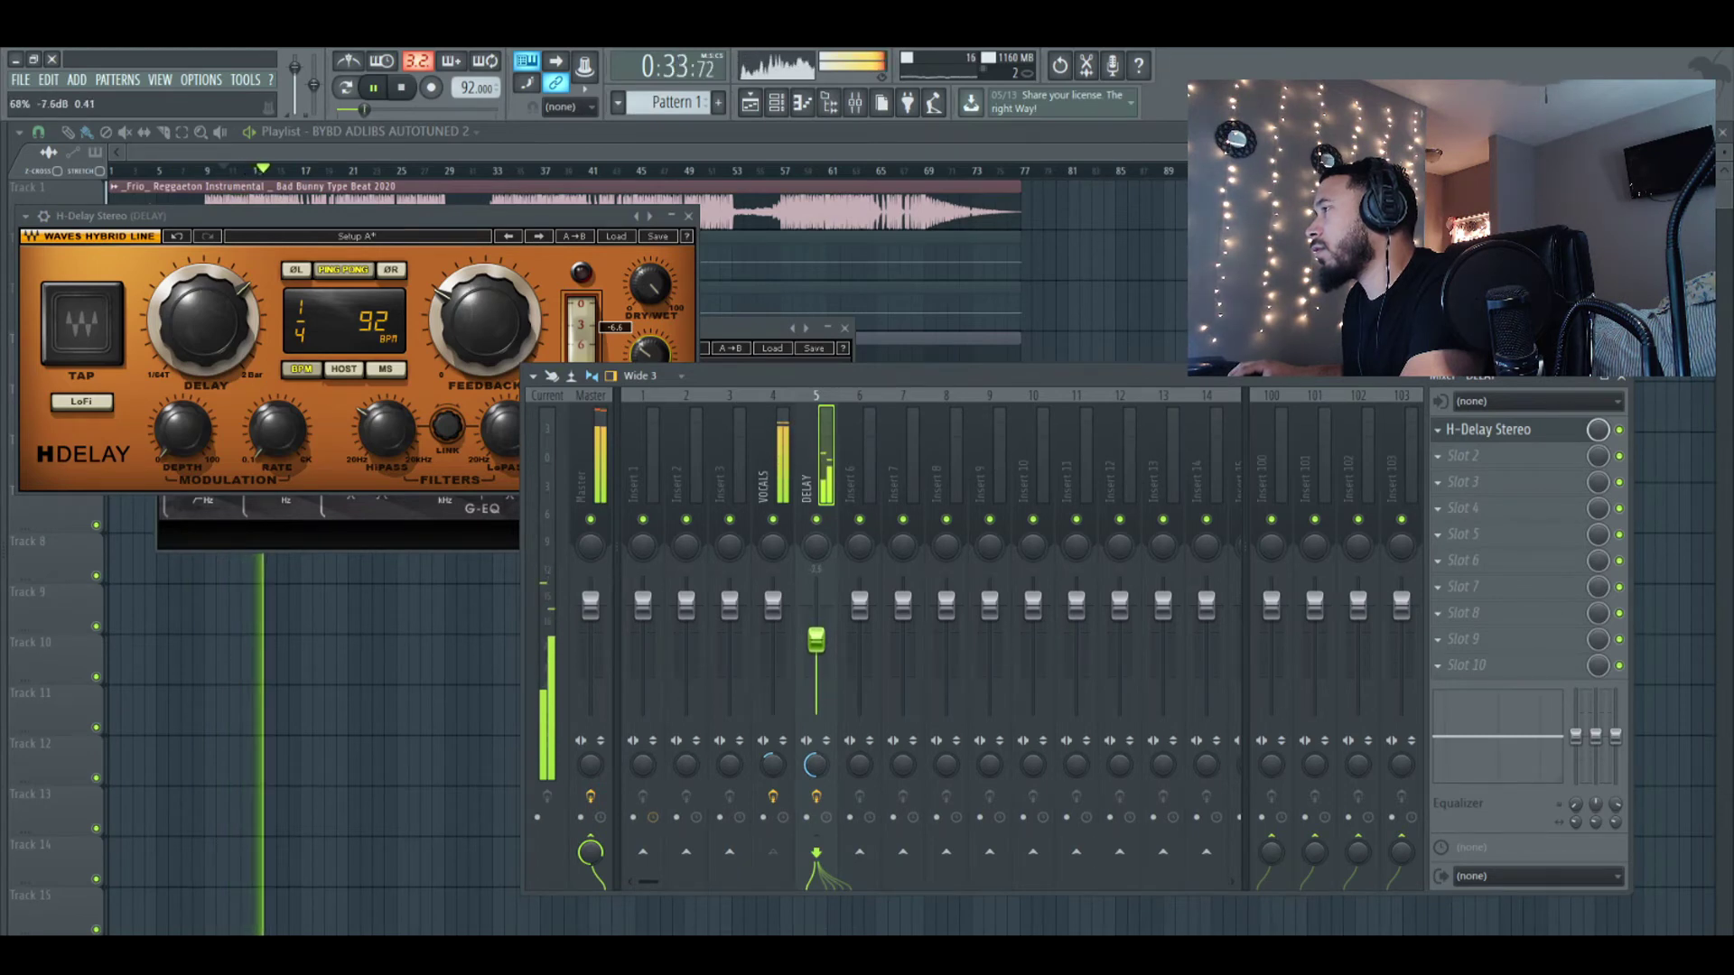
Reduce the DELAY track's stereo separation and lower its fader further
{"action": "left_click", "coordinate": [511, 425]}
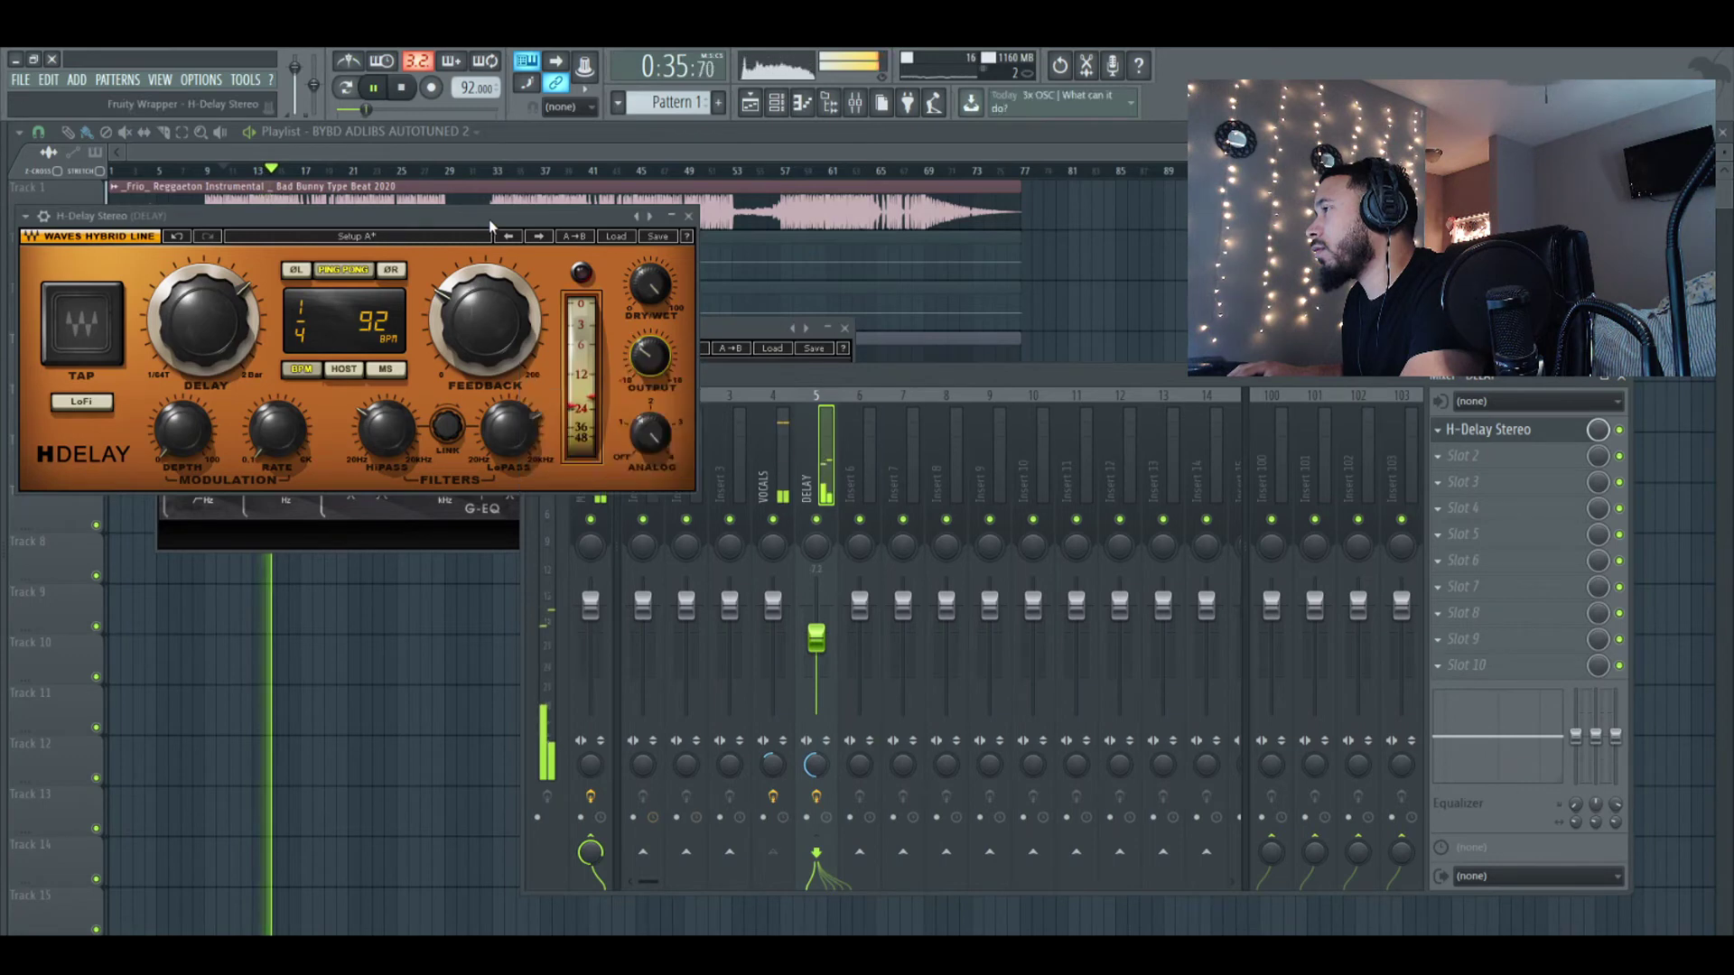
{"action": "left_click_drag", "start_coordinate": [816, 765], "coordinate": [815, 743]}
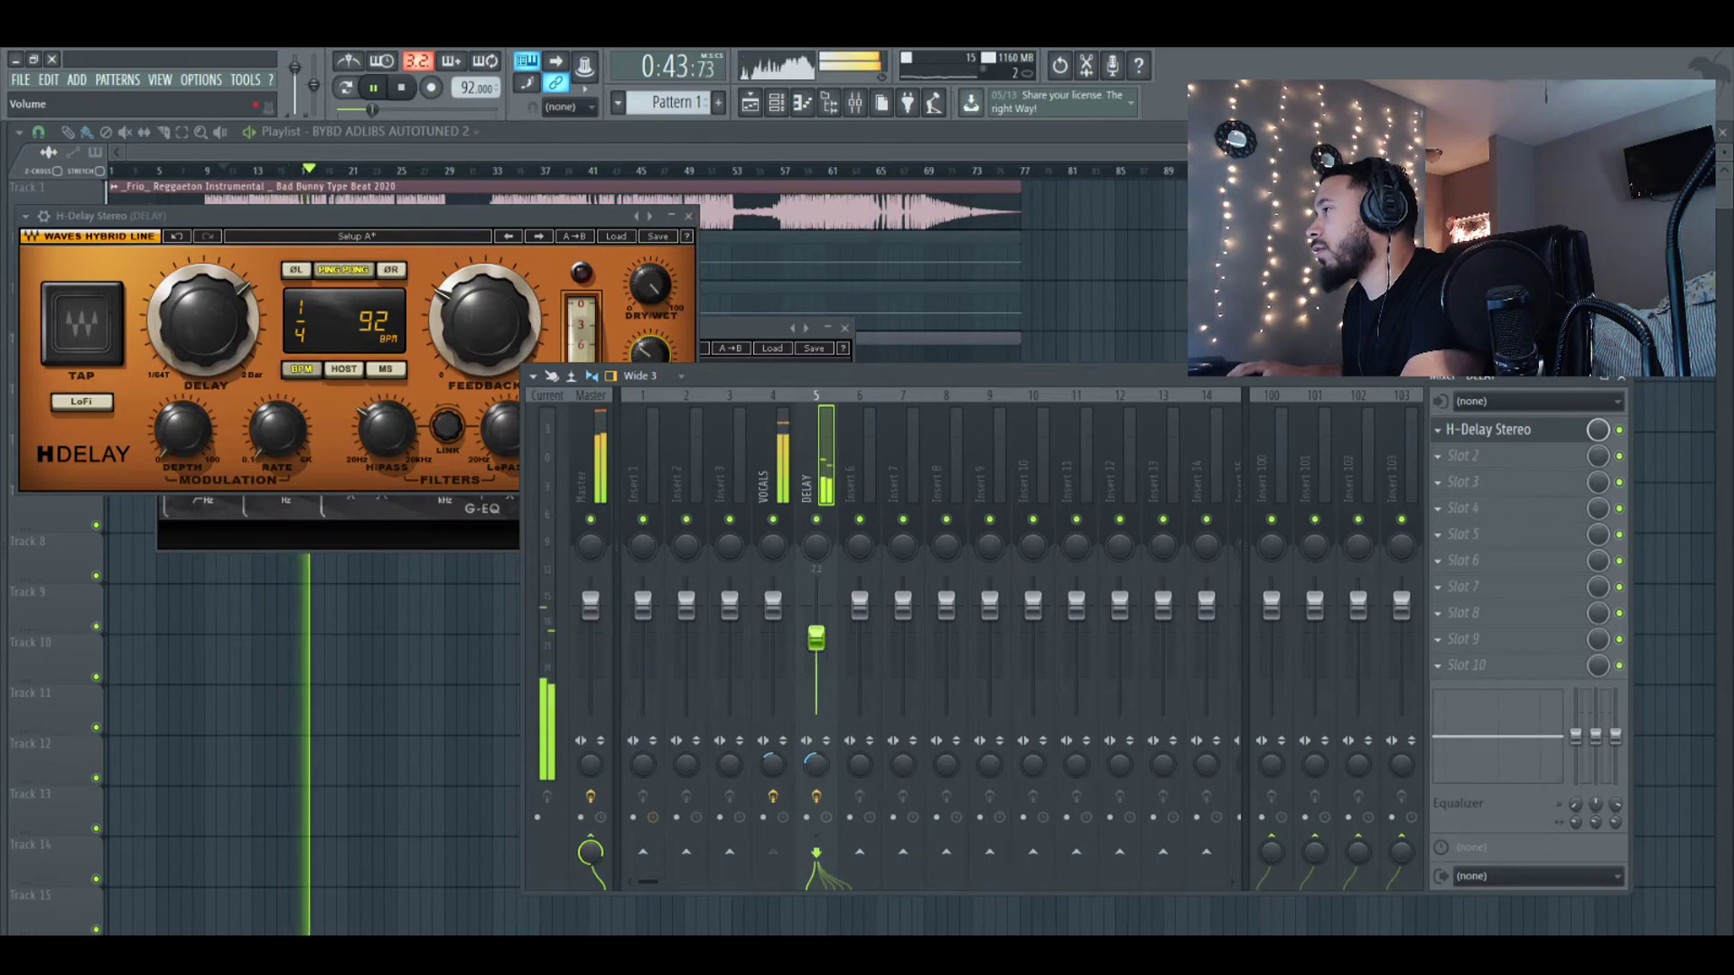
{"action": "left_click_drag", "start_coordinate": [816, 637], "coordinate": [816, 652]}
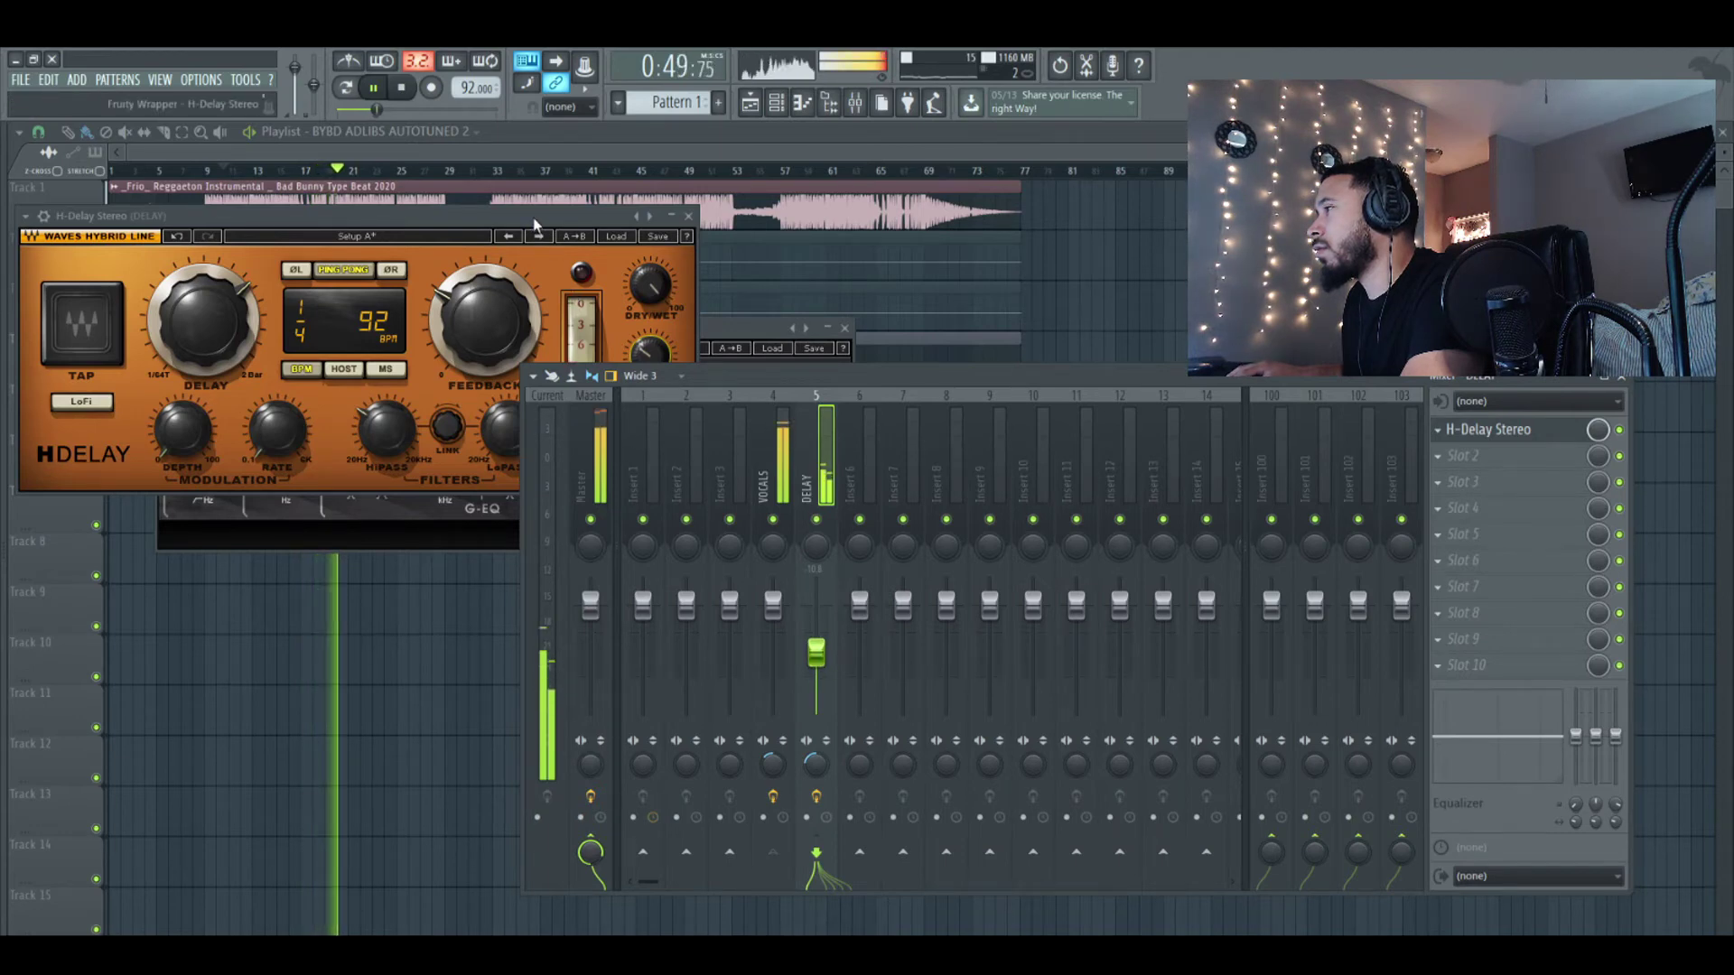
Set H-Delay's feedback to 29 and close the plugin
{"action": "left_click", "coordinate": [484, 320]}
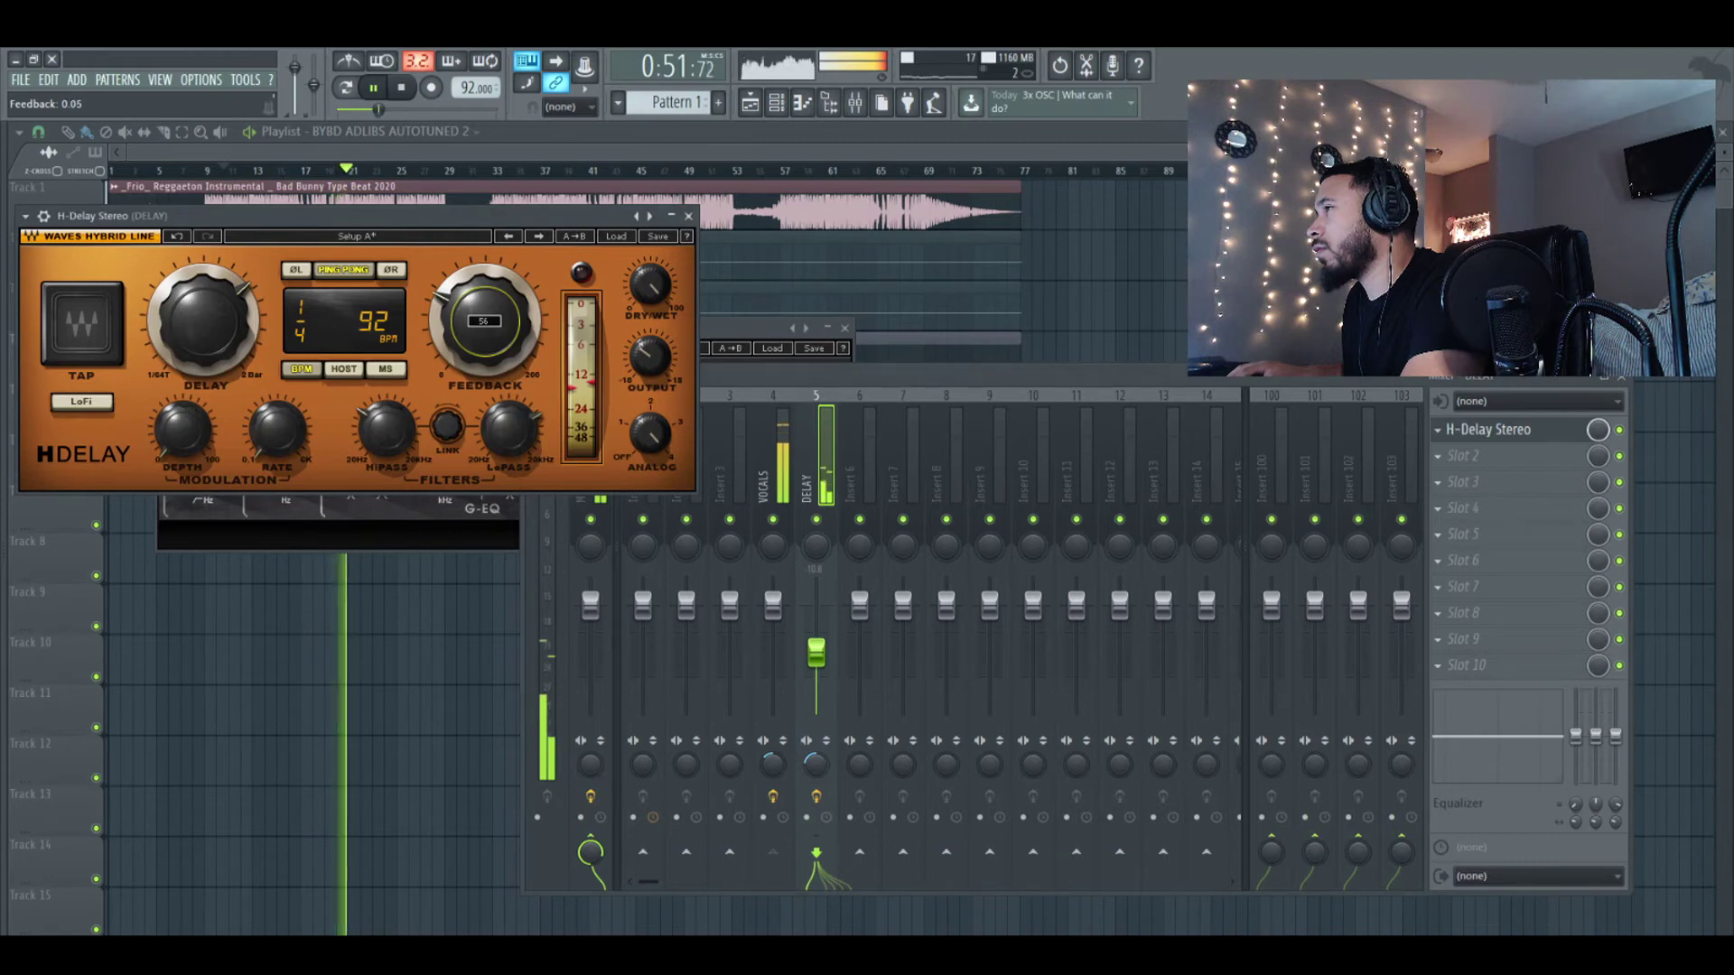
{"action": "left_click_drag", "start_coordinate": [484, 321], "coordinate": [484, 345]}
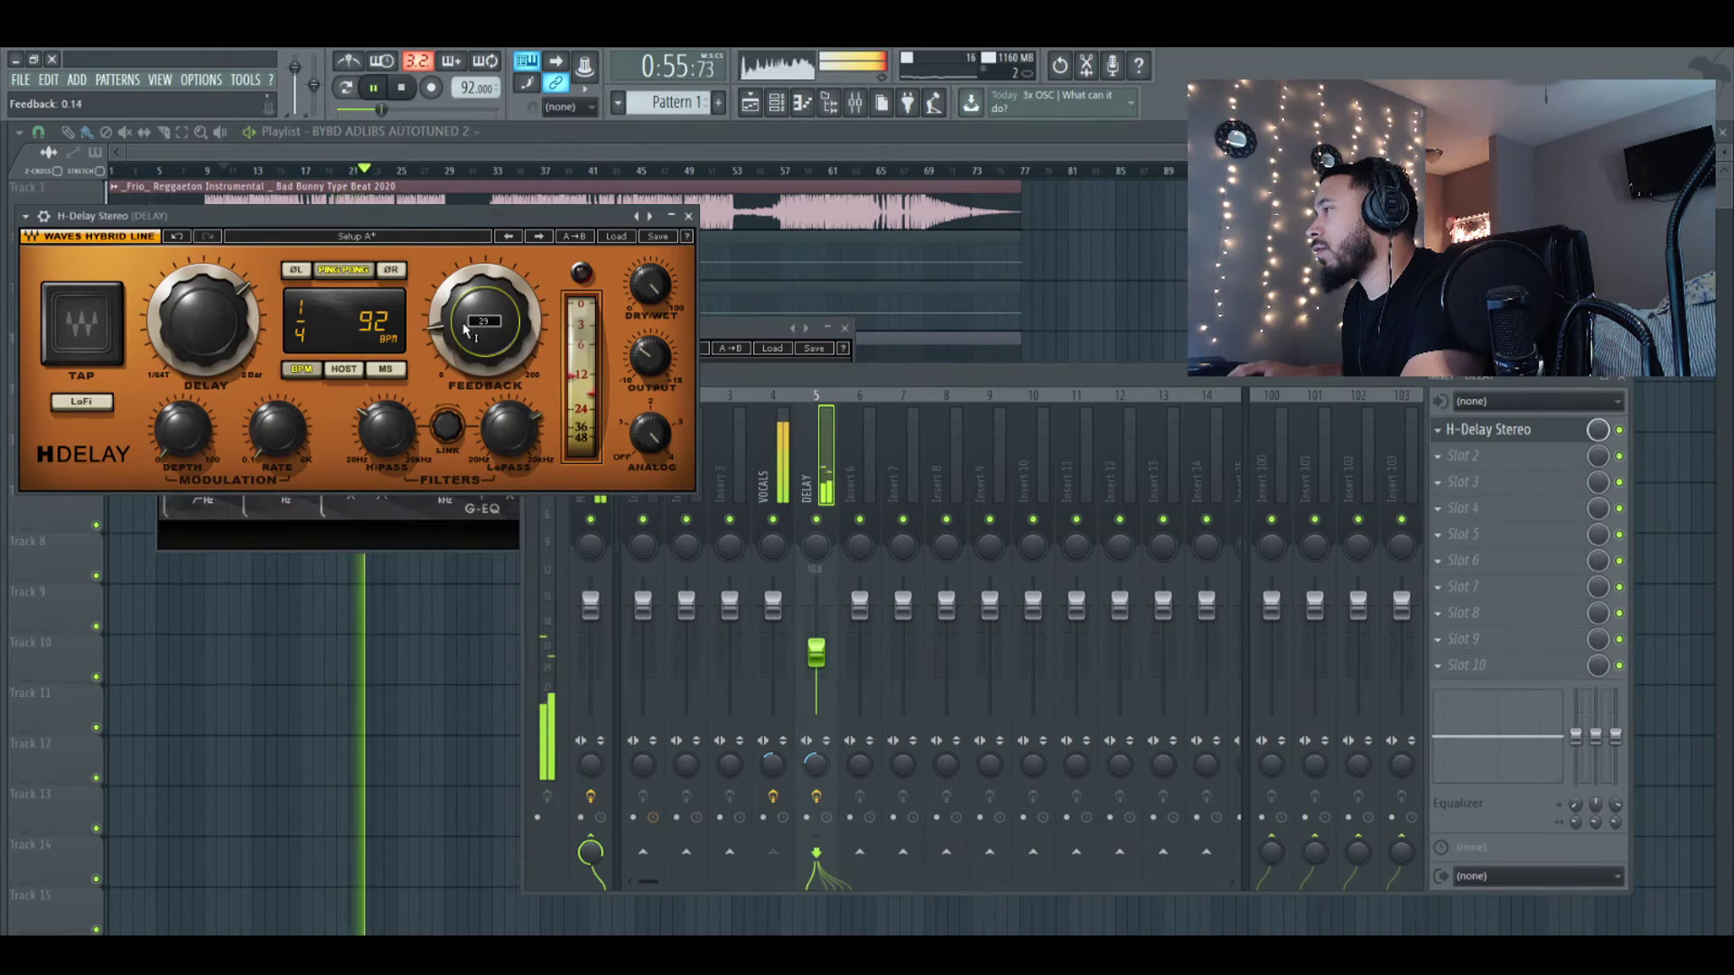
{"action": "left_click", "coordinate": [689, 216]}
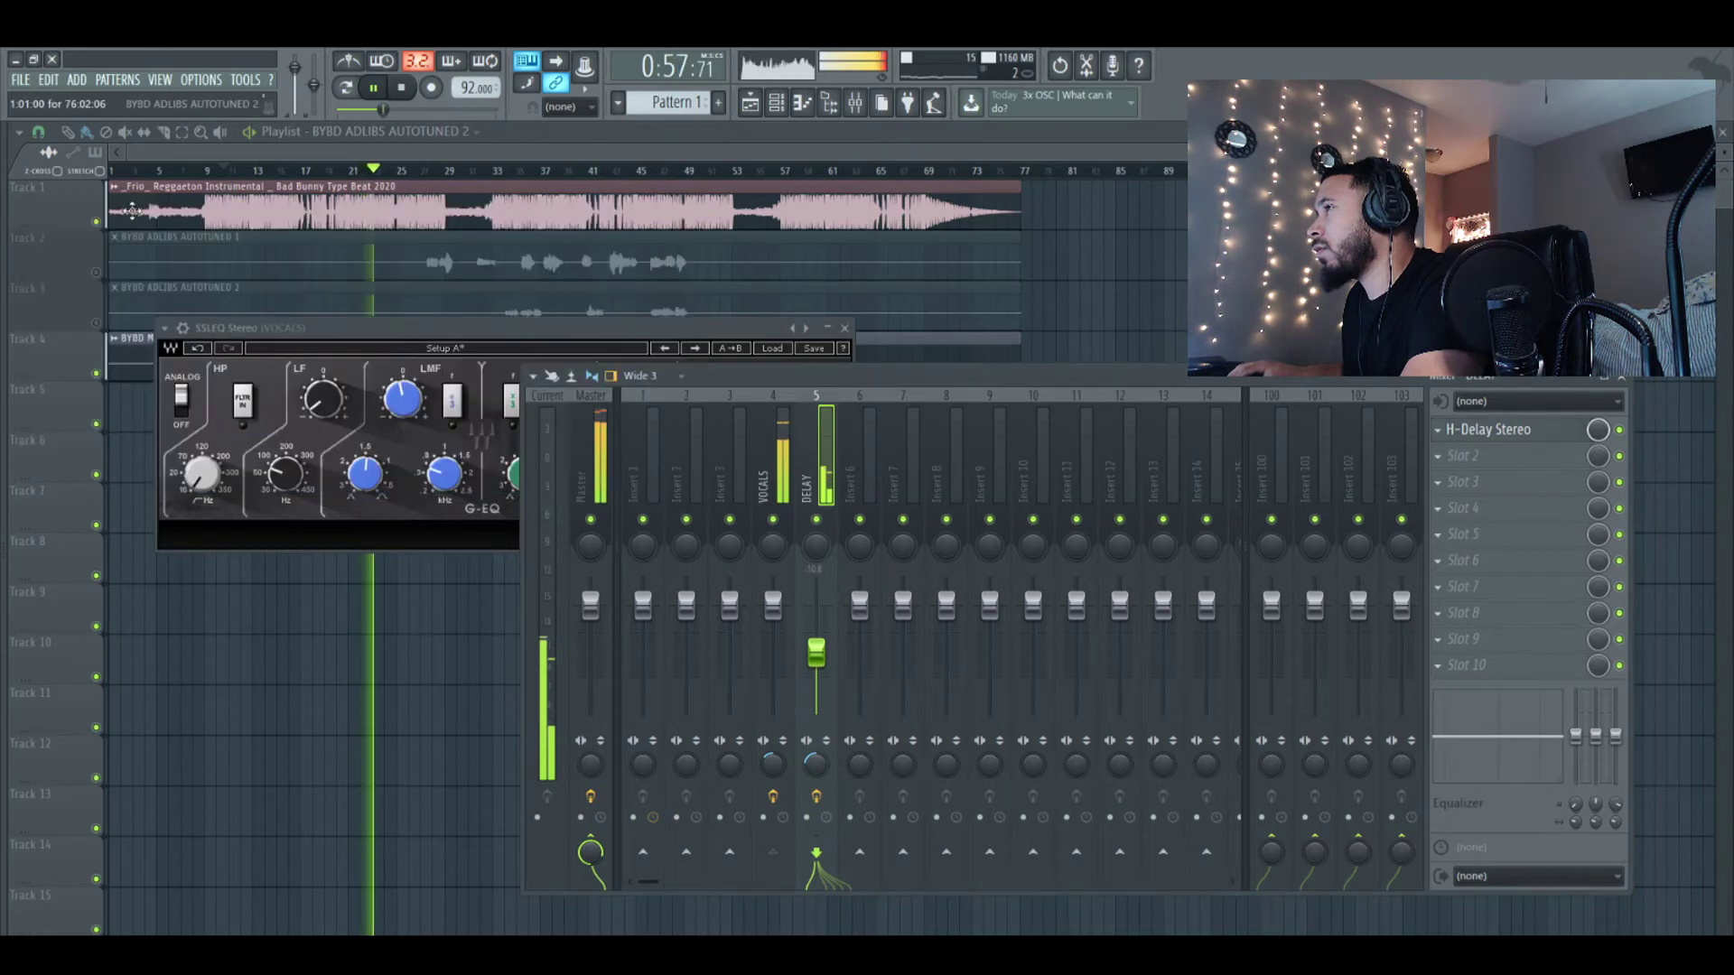
Mute the instrumental on Track 1 and reopen H-Delay from the DELAY track's effect slot
{"action": "left_click", "coordinate": [96, 221]}
{"action": "left_click", "coordinate": [855, 105]}
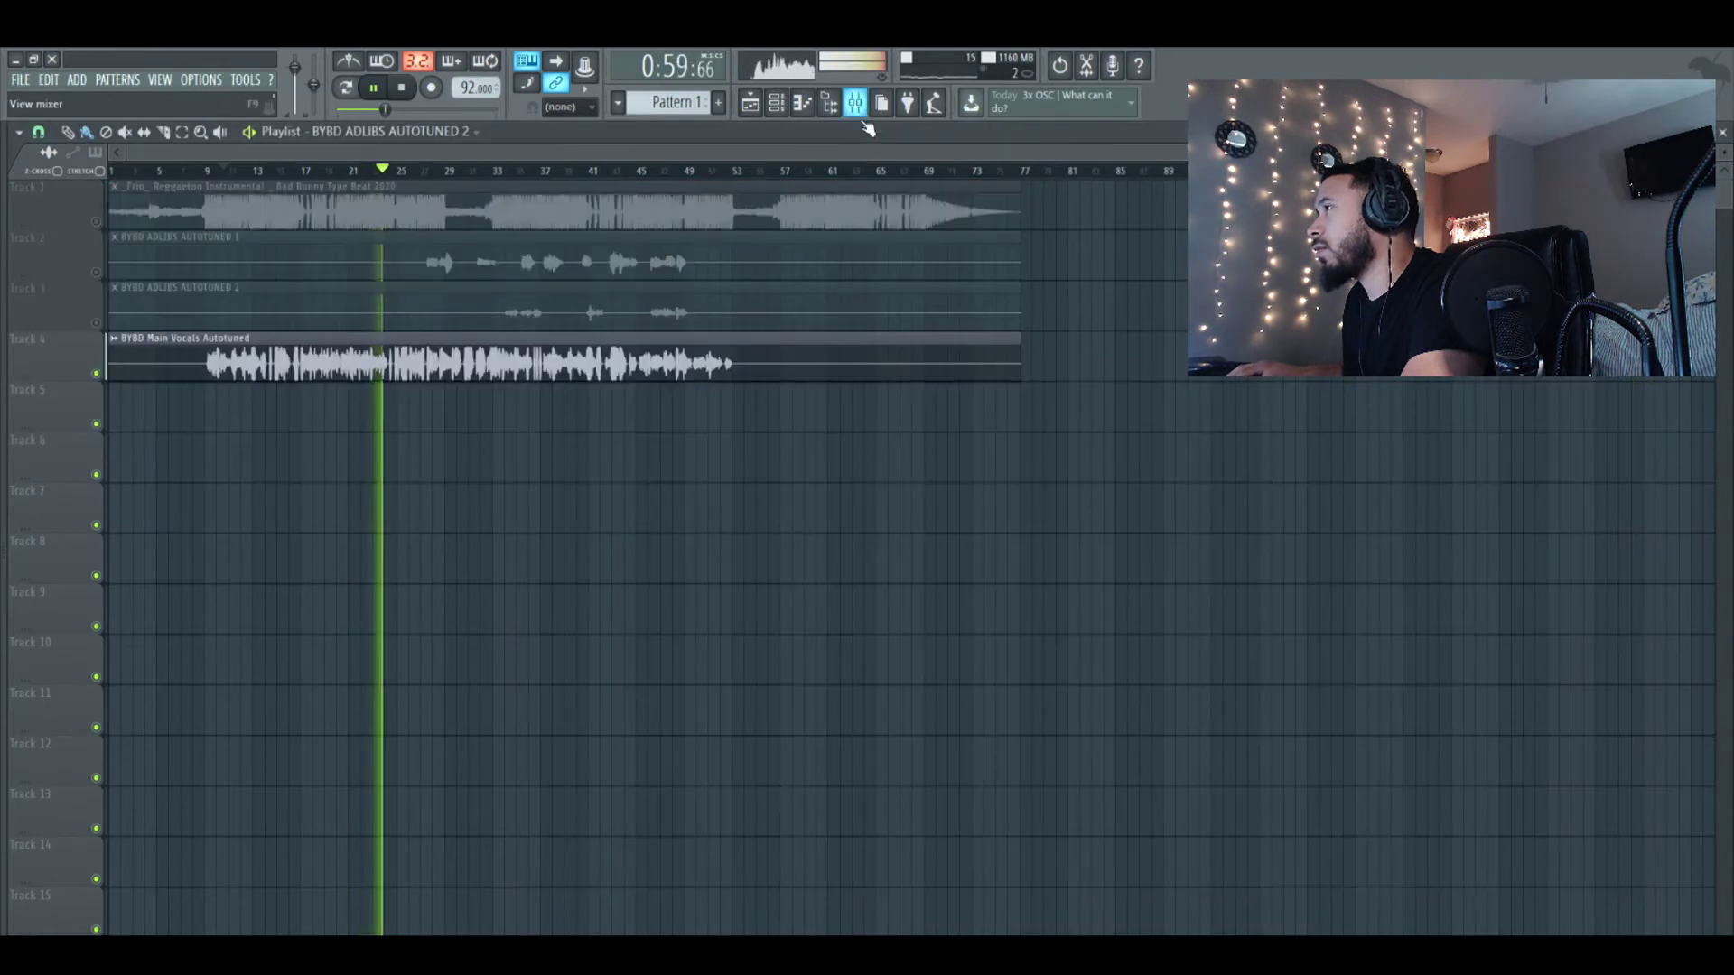
{"action": "left_click", "coordinate": [858, 113]}
{"action": "left_click", "coordinate": [1533, 431]}
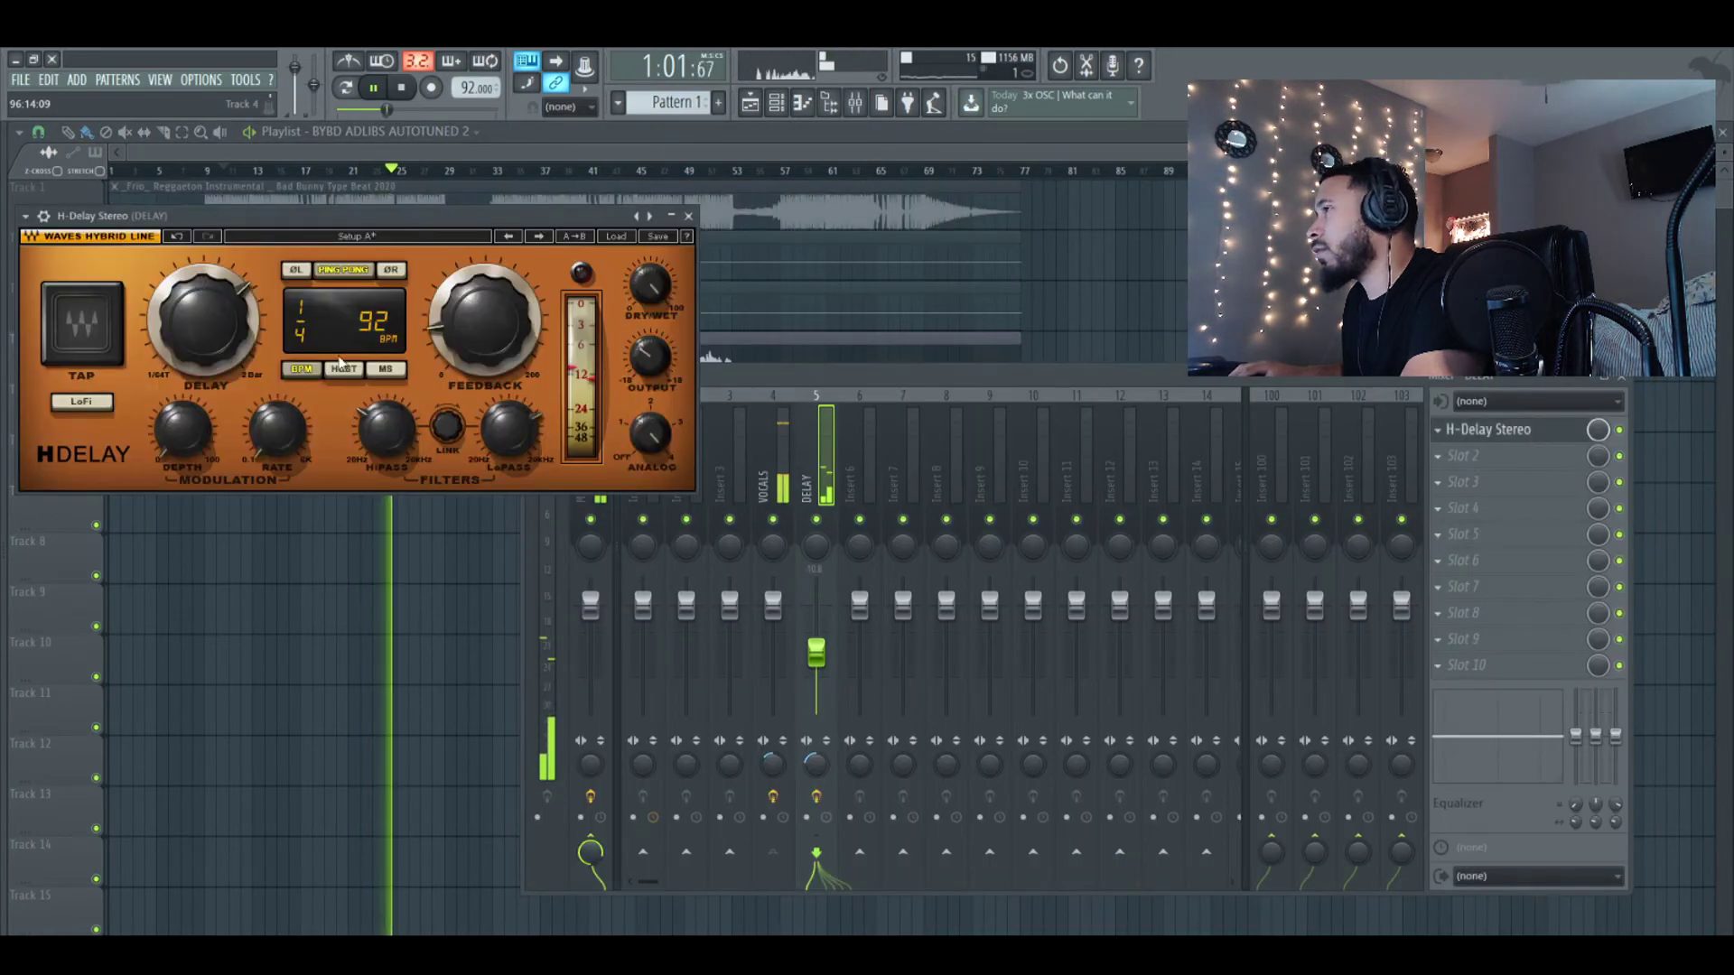
Audition H-Delay without Ping Pong, reset the DELAY track's stereo separation, and re-enable Ping Pong
{"action": "left_click", "coordinate": [345, 271]}
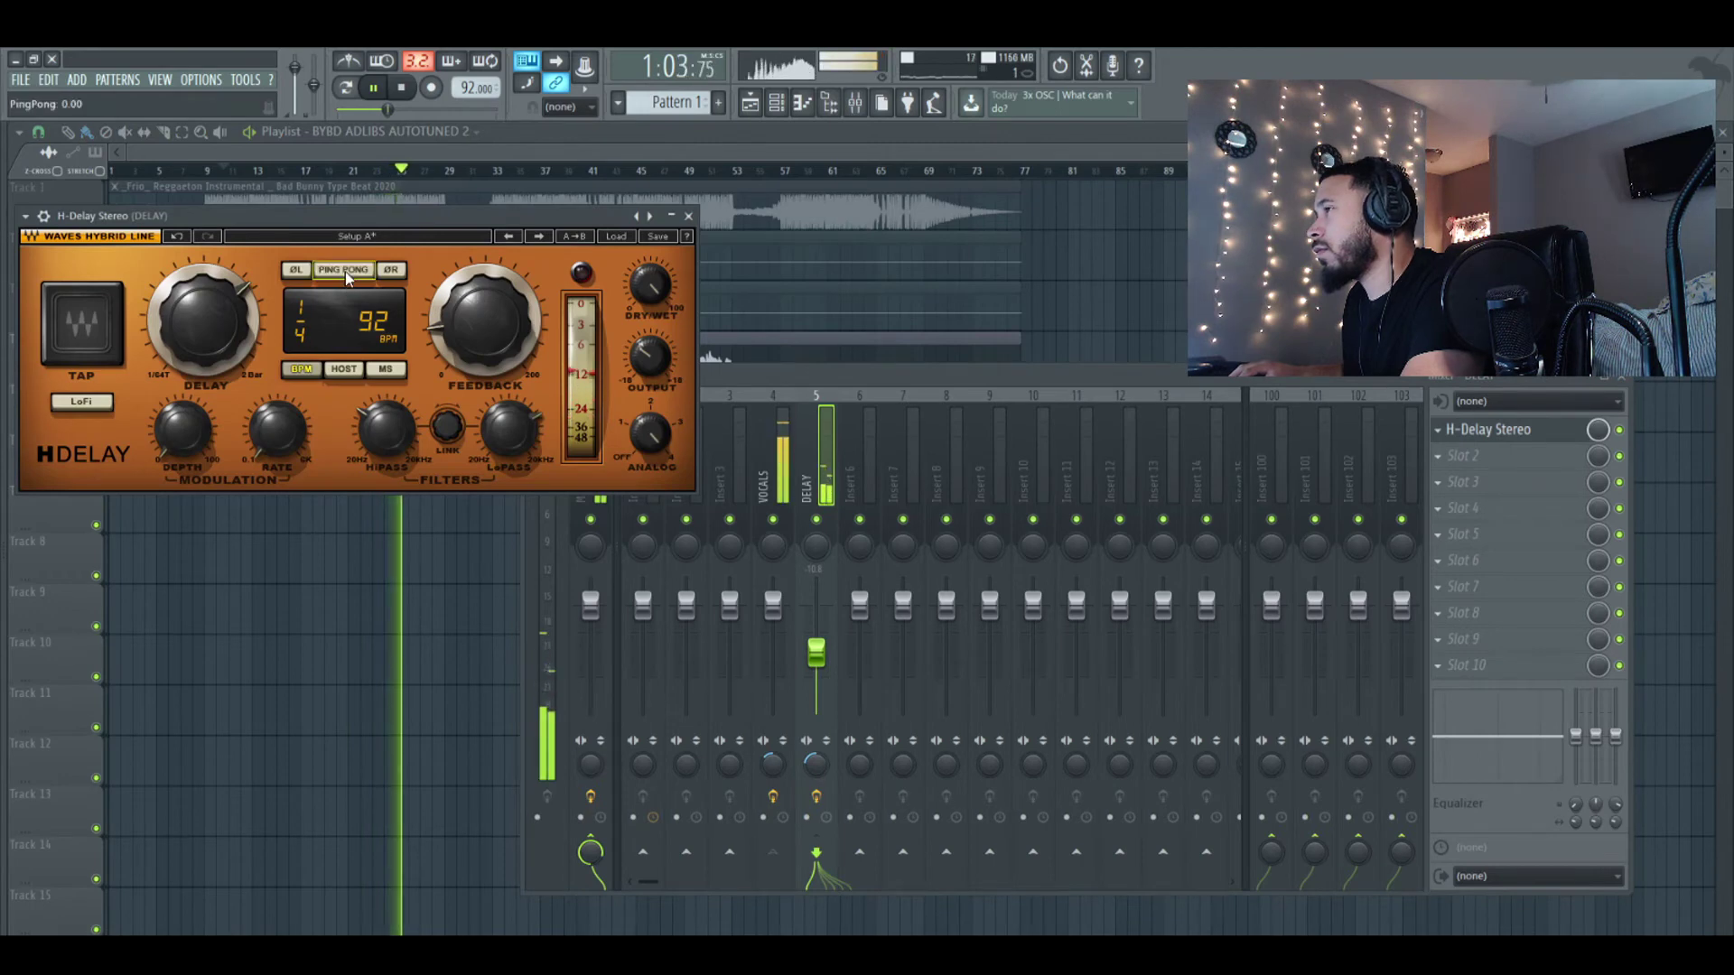
{"action": "mouse_move", "coordinate": [457, 341]}
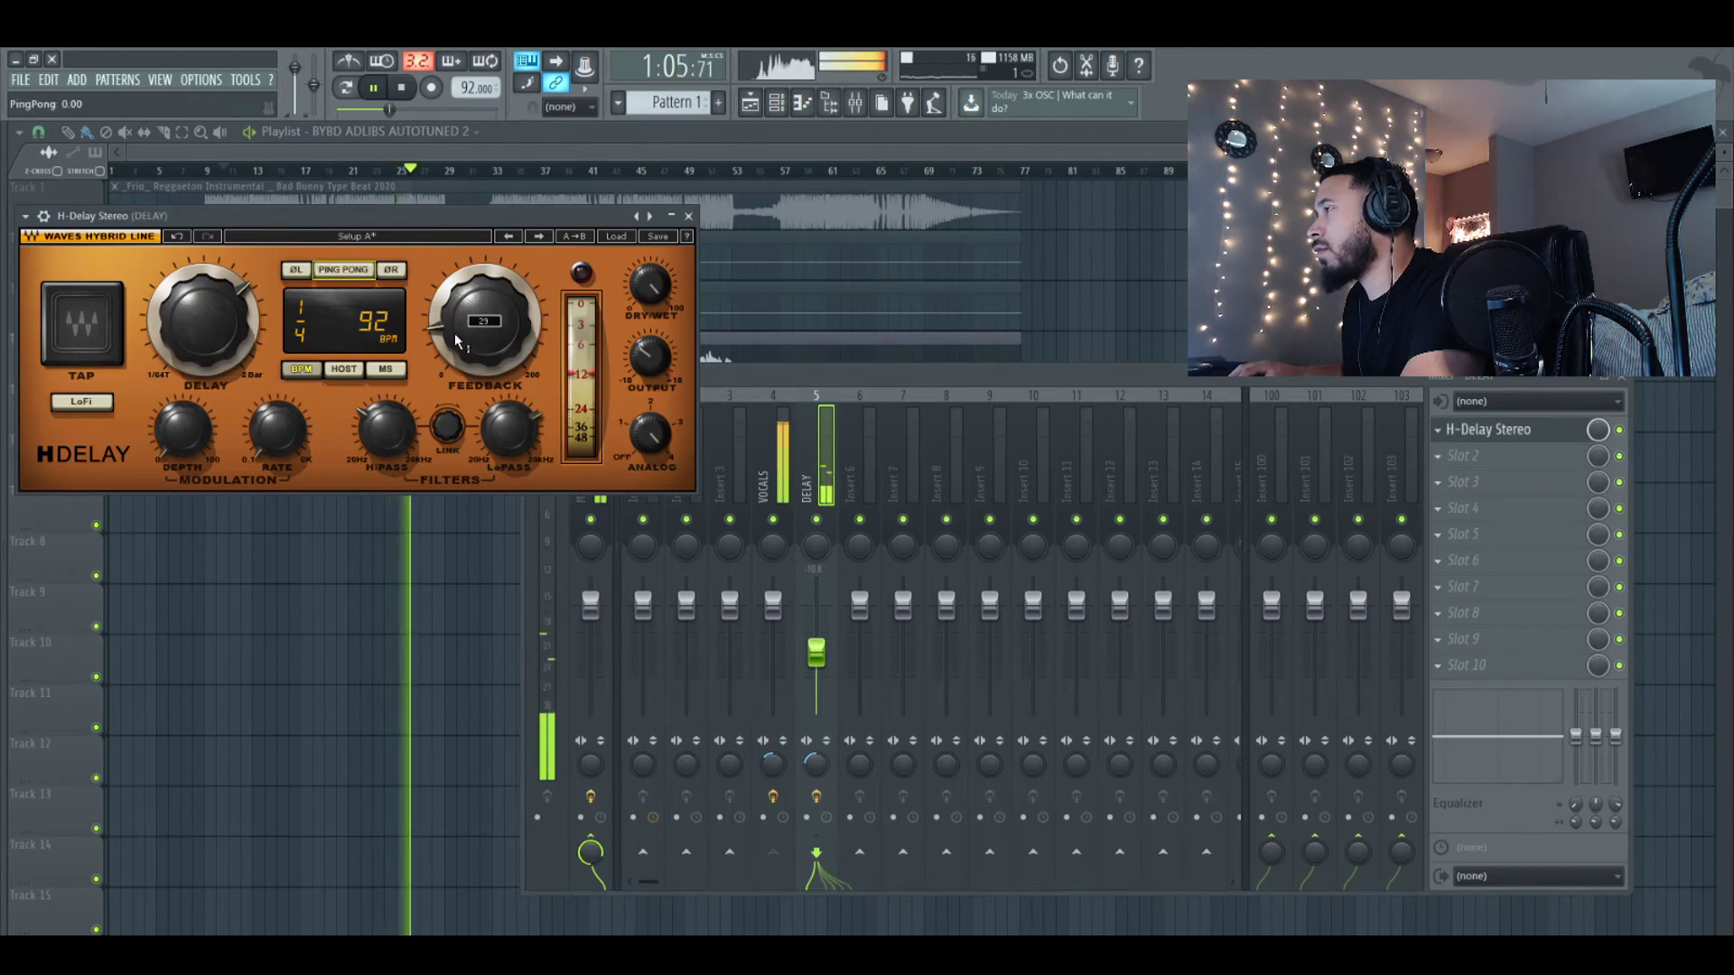
{"action": "left_click", "coordinate": [811, 766]}
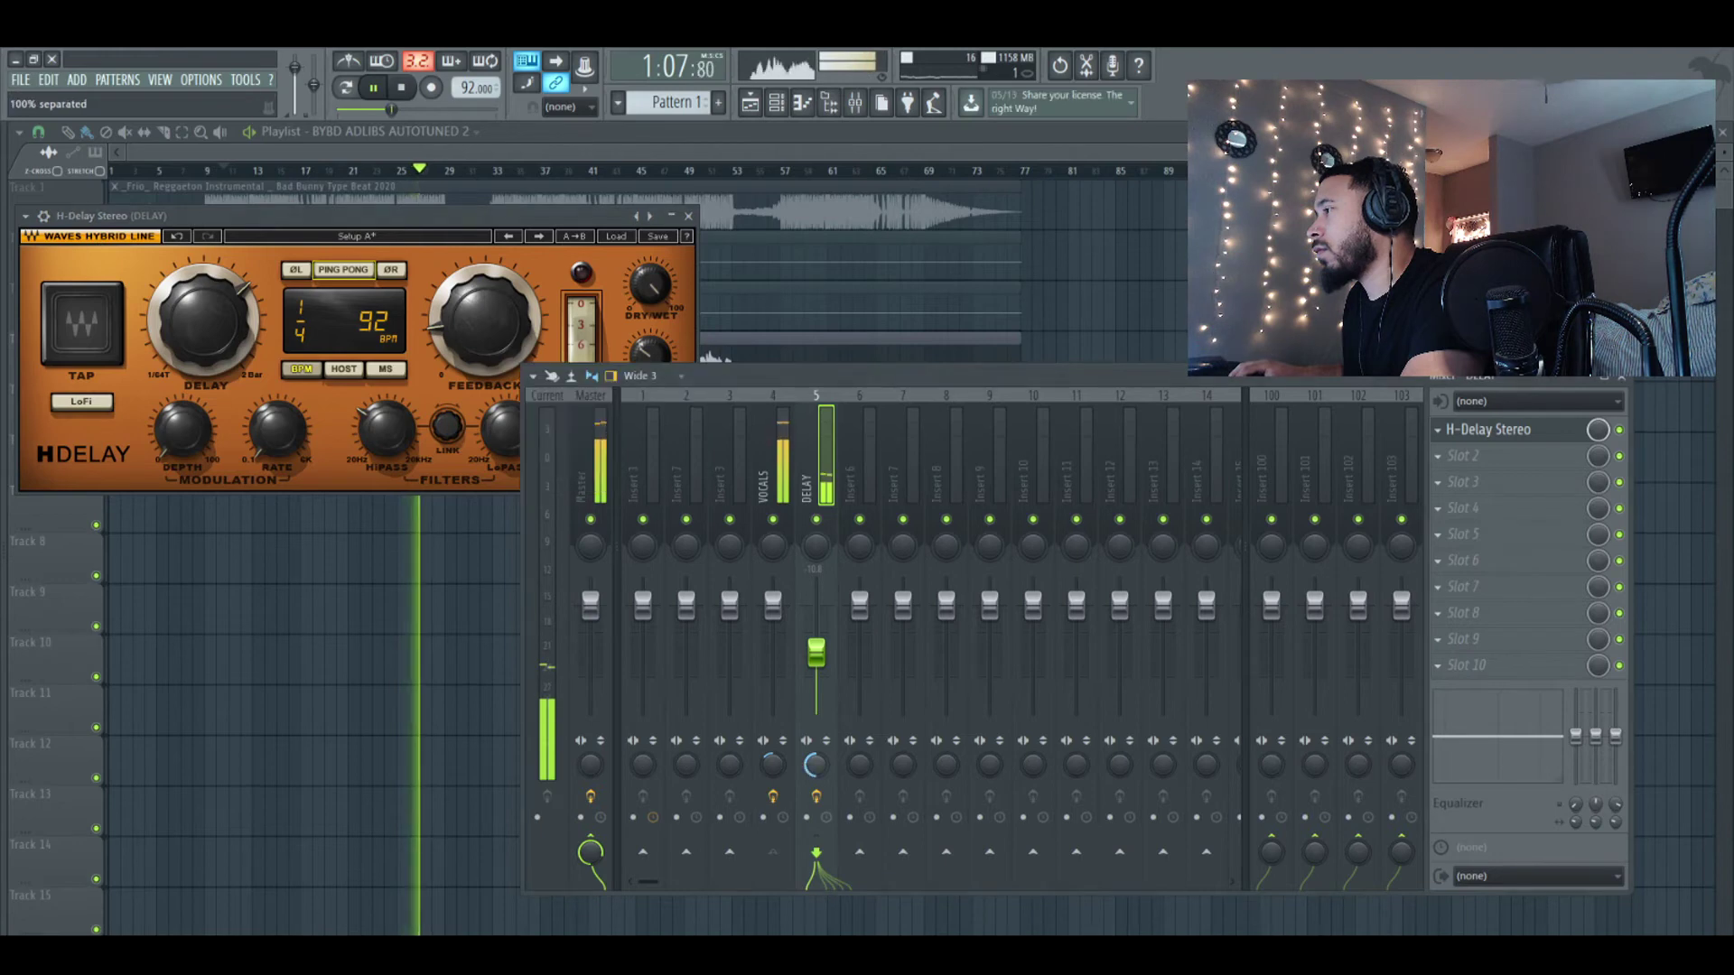
{"action": "right_click", "coordinate": [811, 766]}
{"action": "left_click", "coordinate": [842, 718]}
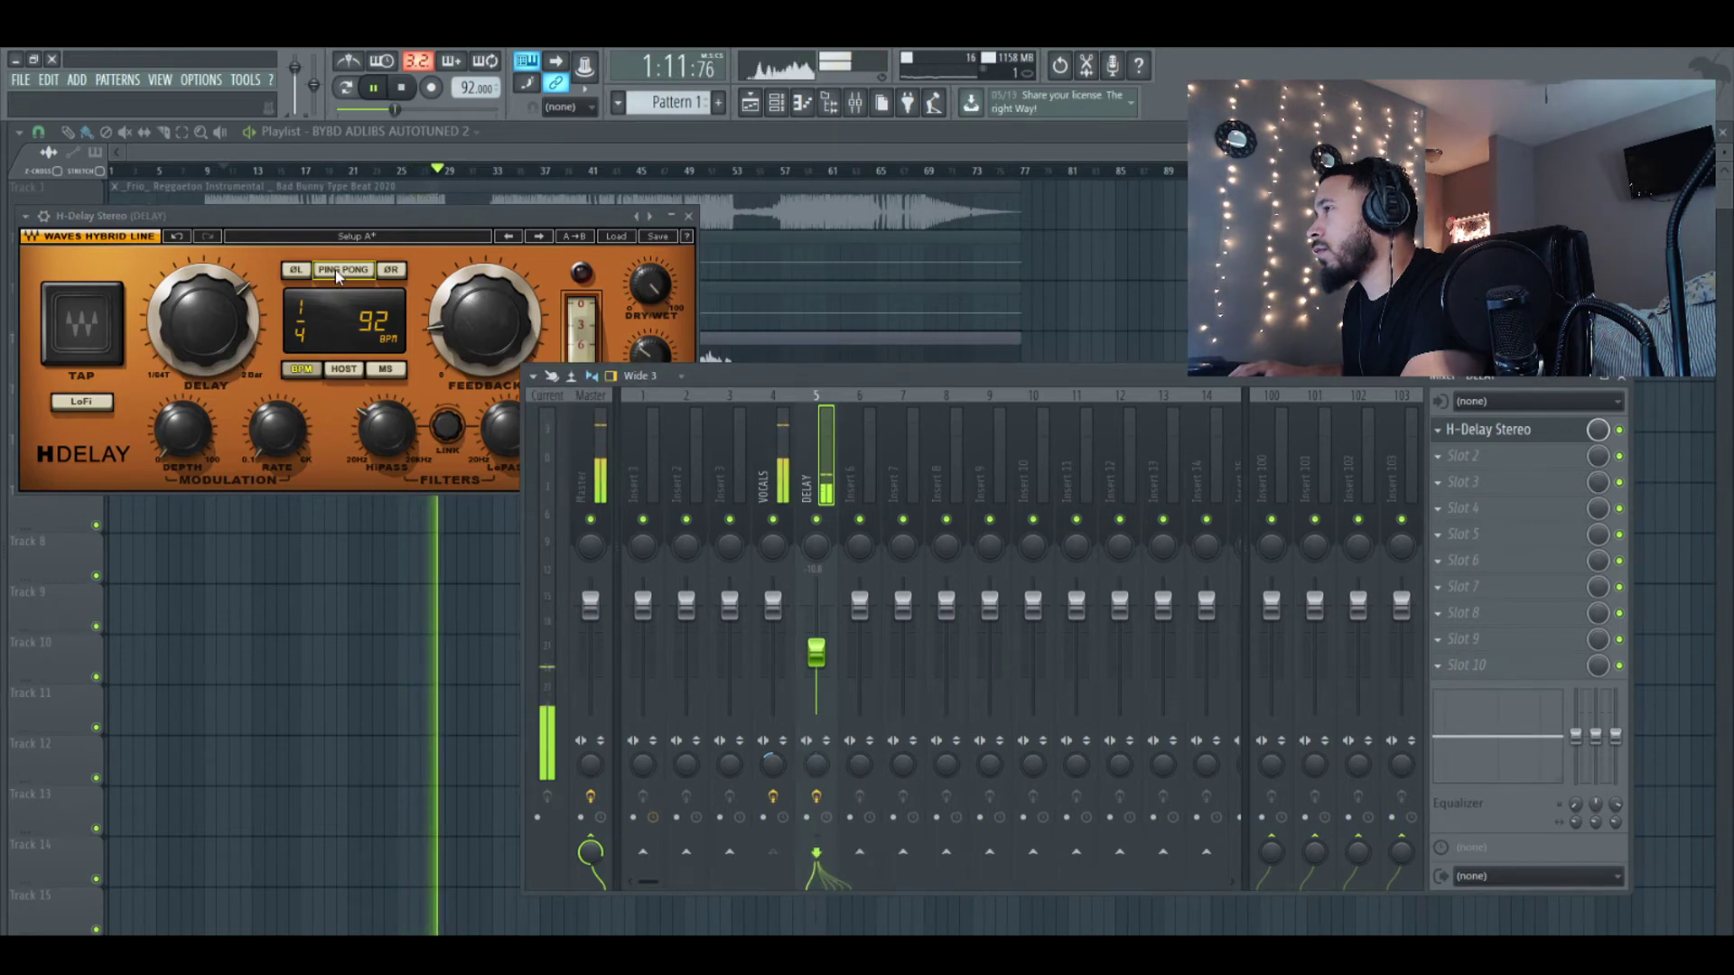
{"action": "left_click", "coordinate": [336, 273]}
Audition H-Delay's left phase inversion and LoFi mode, switching each back off, and stop playback
{"action": "left_click", "coordinate": [296, 271]}
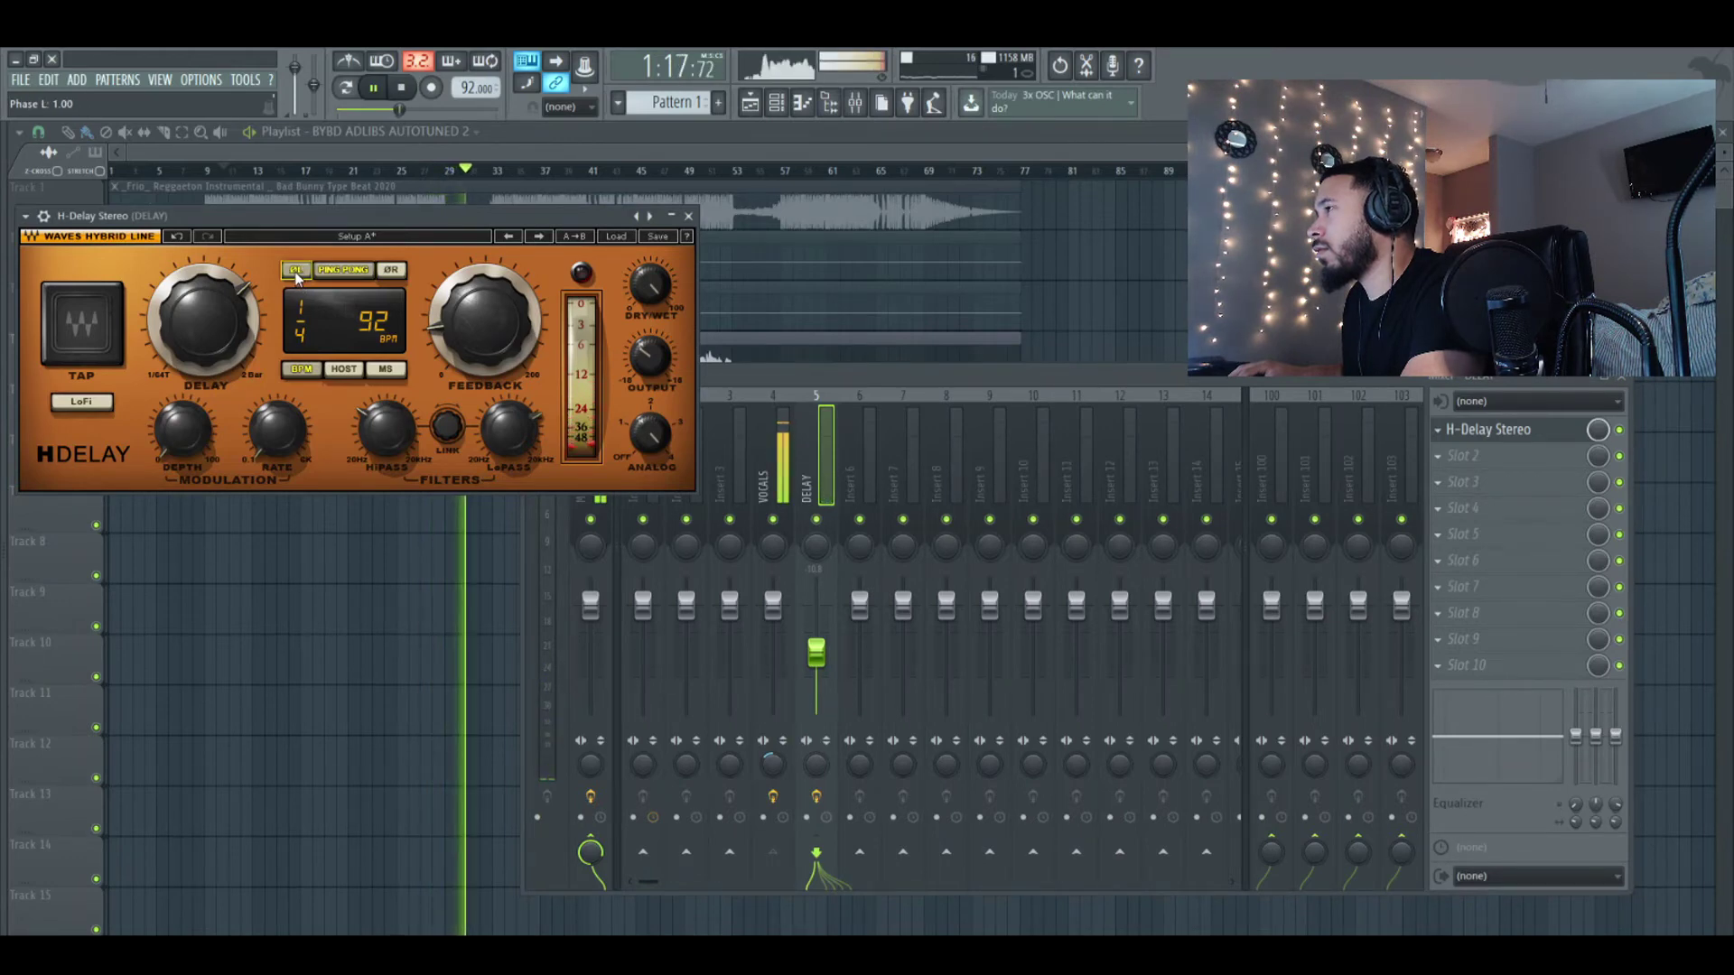
{"action": "left_click", "coordinate": [297, 271]}
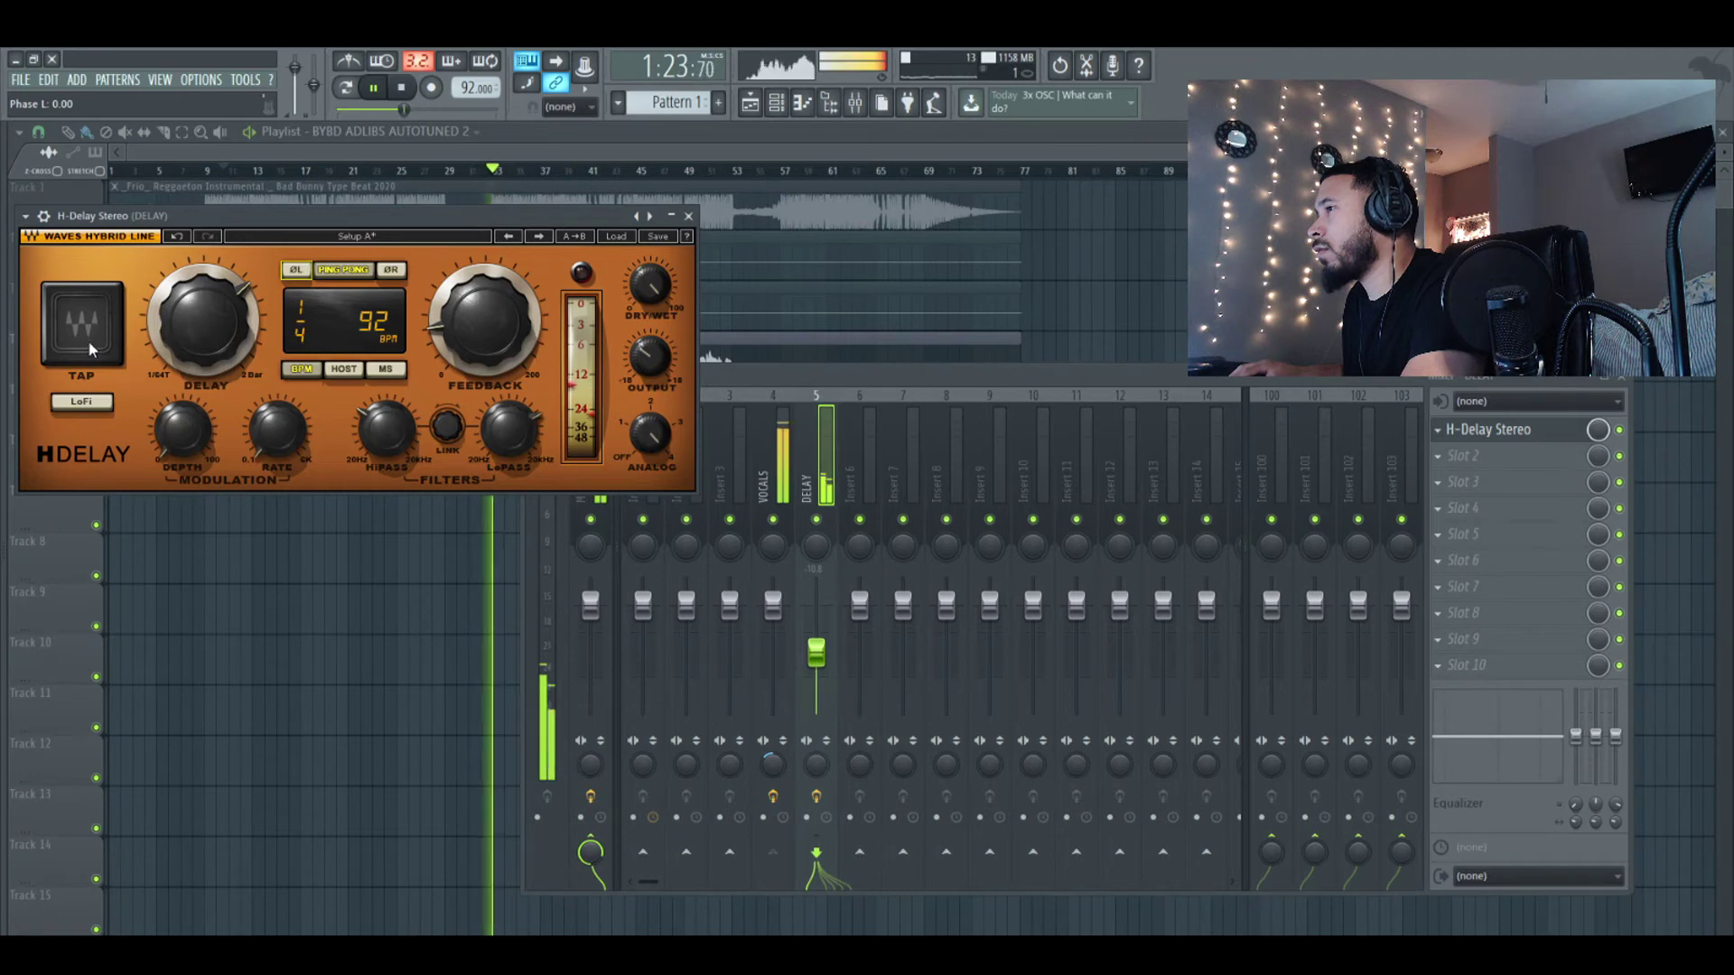
{"action": "left_click", "coordinate": [100, 404]}
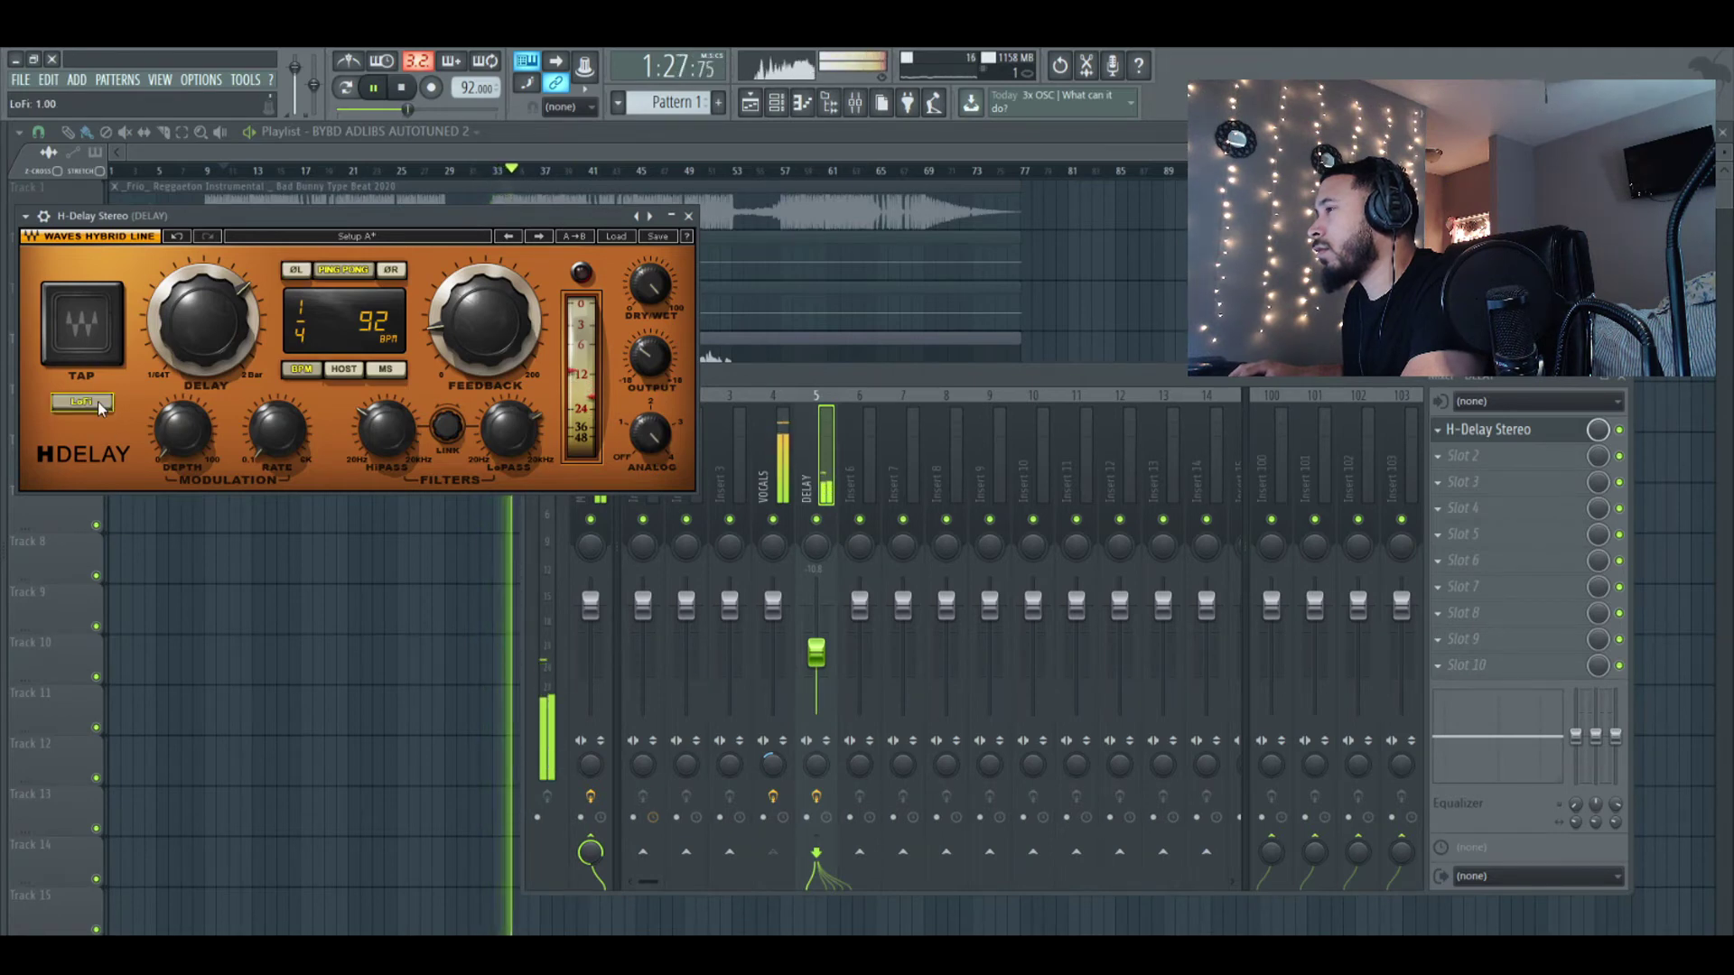
{"action": "left_click", "coordinate": [100, 406]}
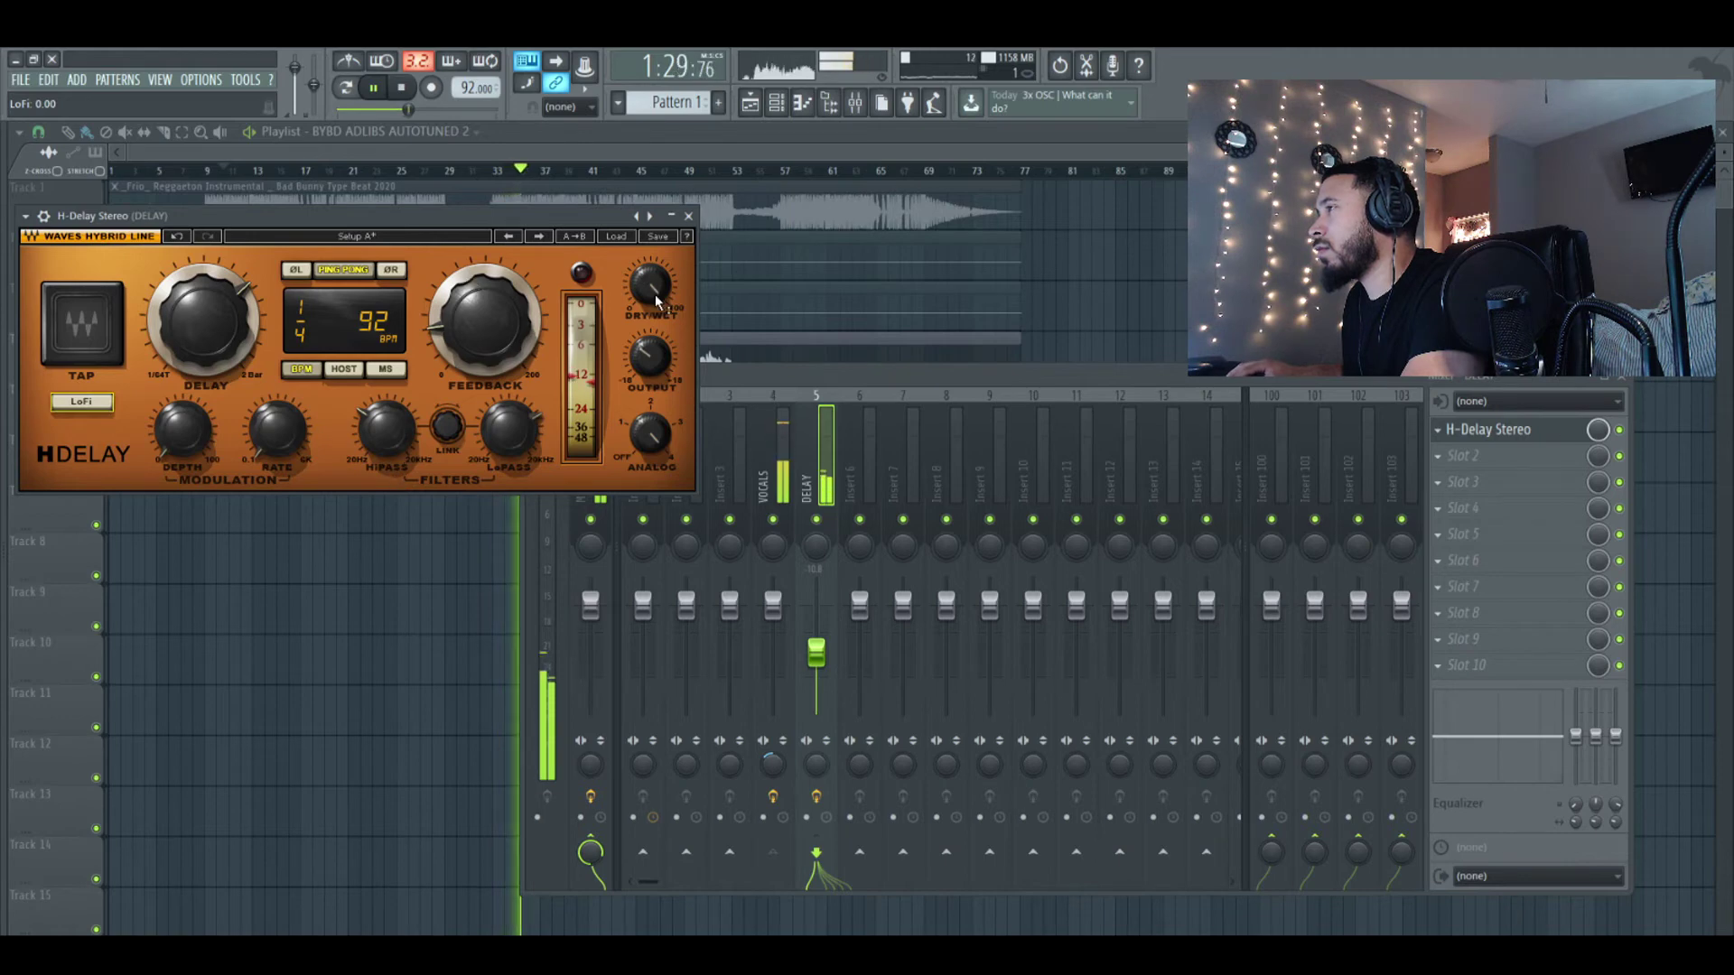
{"action": "left_click", "coordinate": [688, 216]}
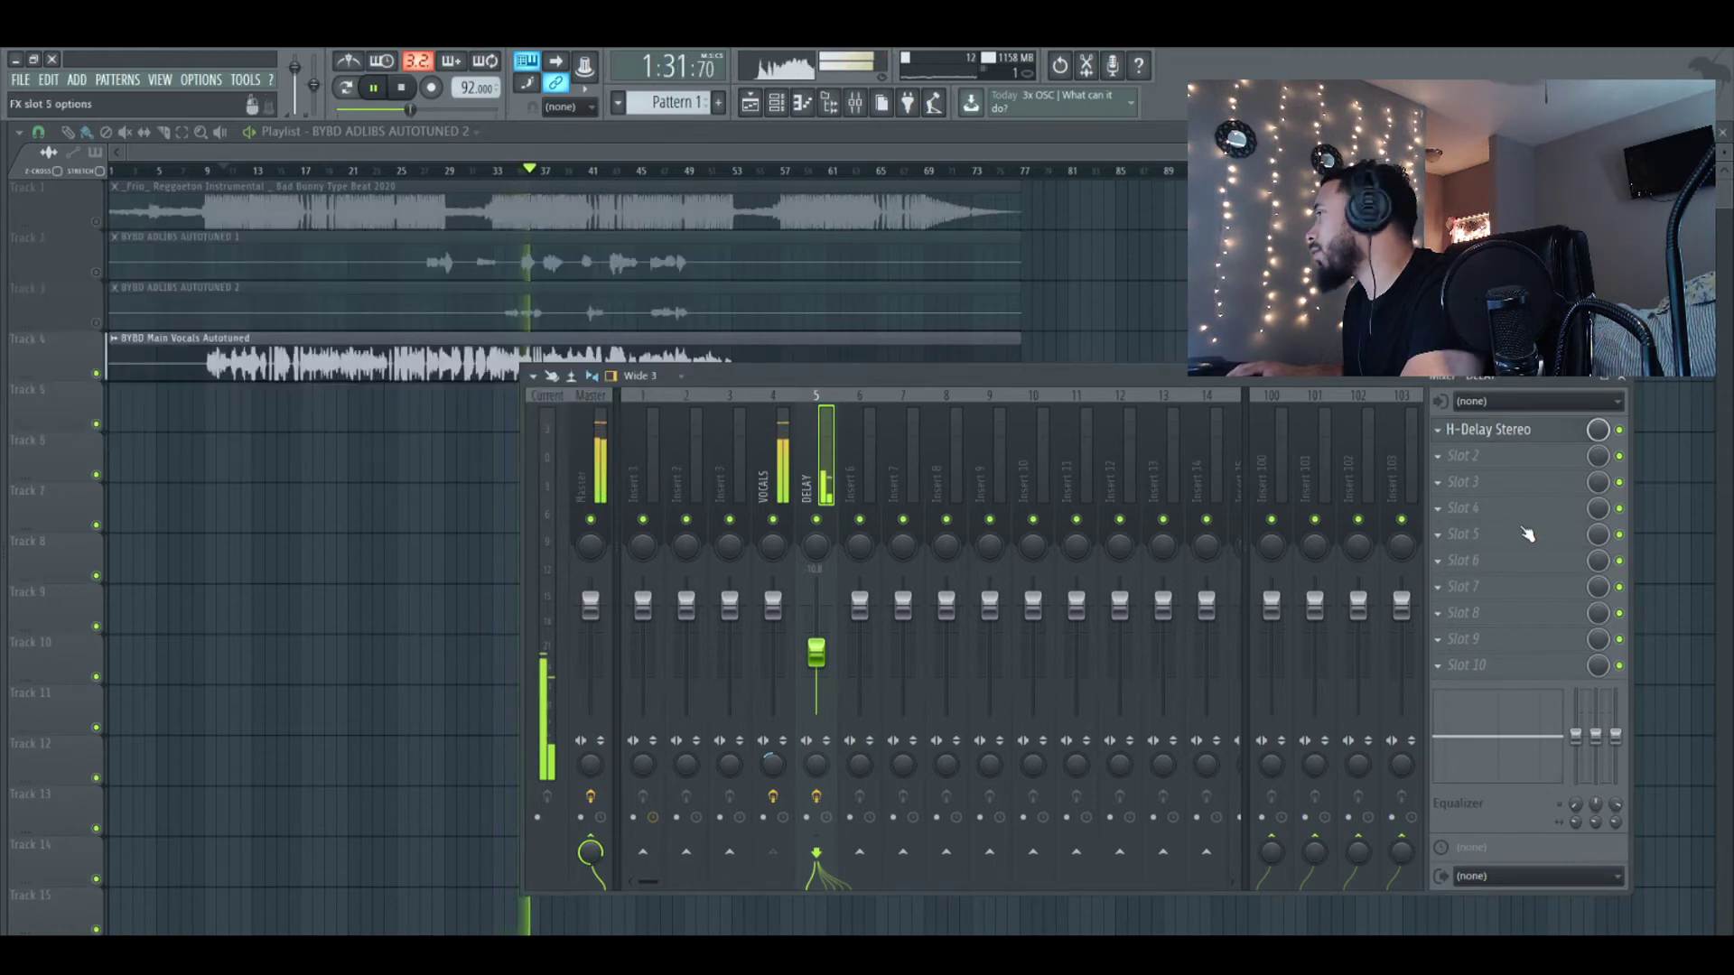
{"action": "key", "text": "space"}
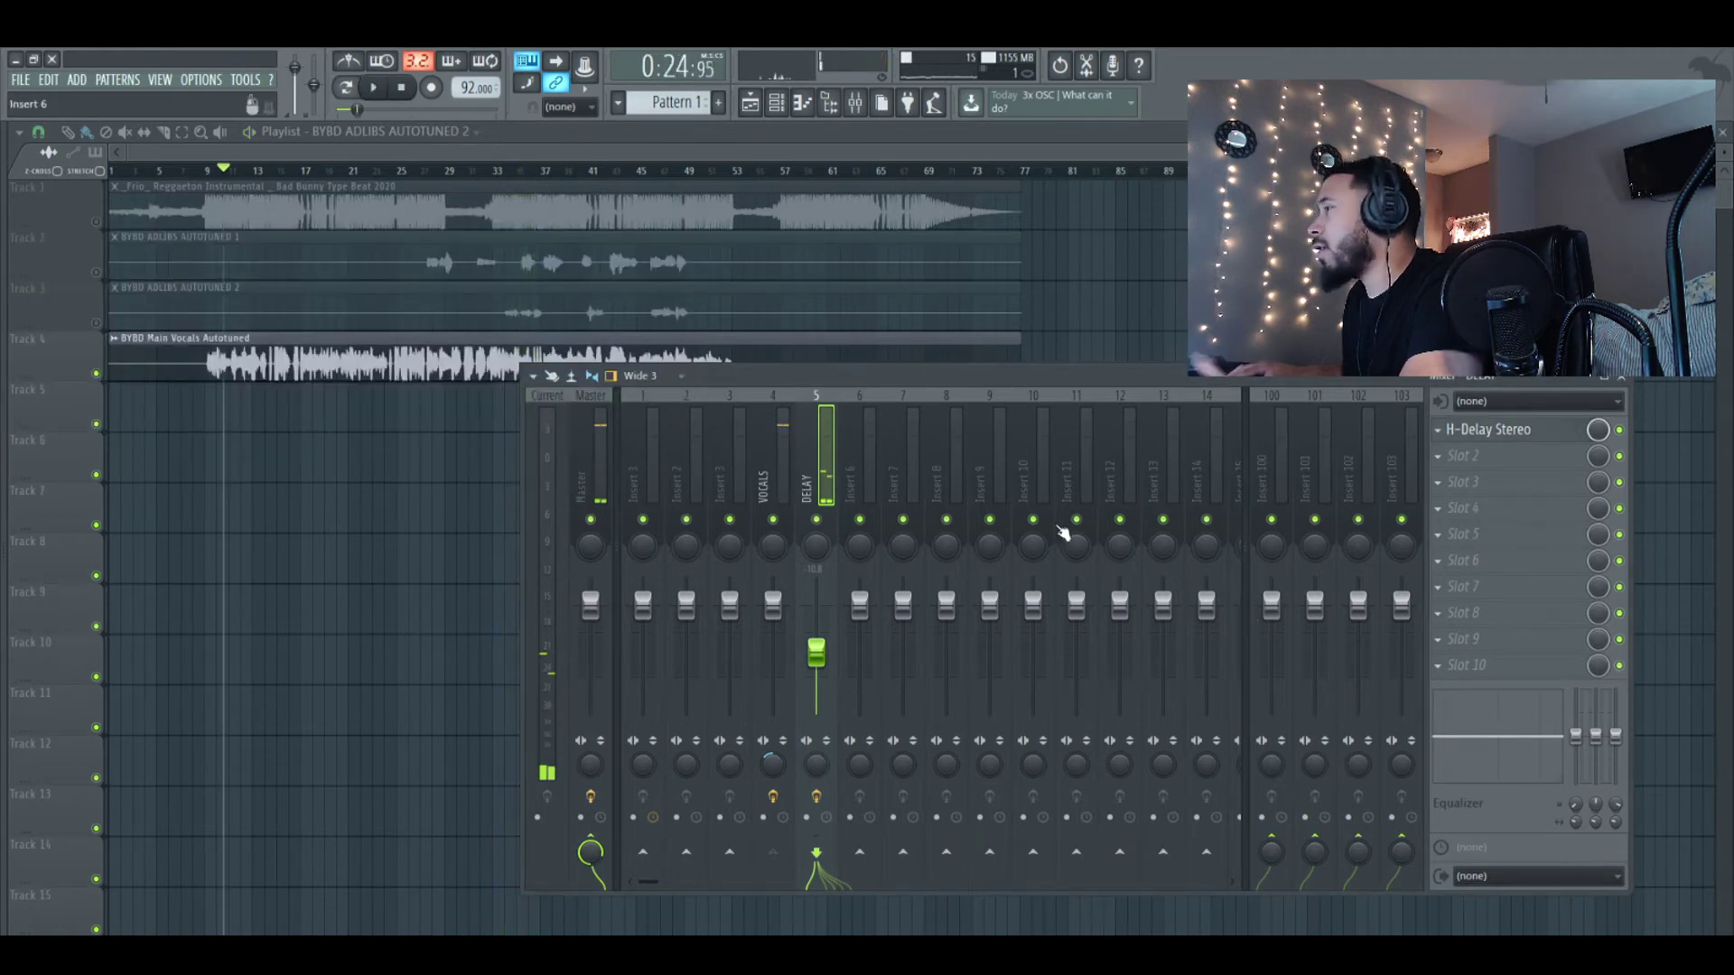
{"action": "left_click", "coordinate": [1545, 441]}
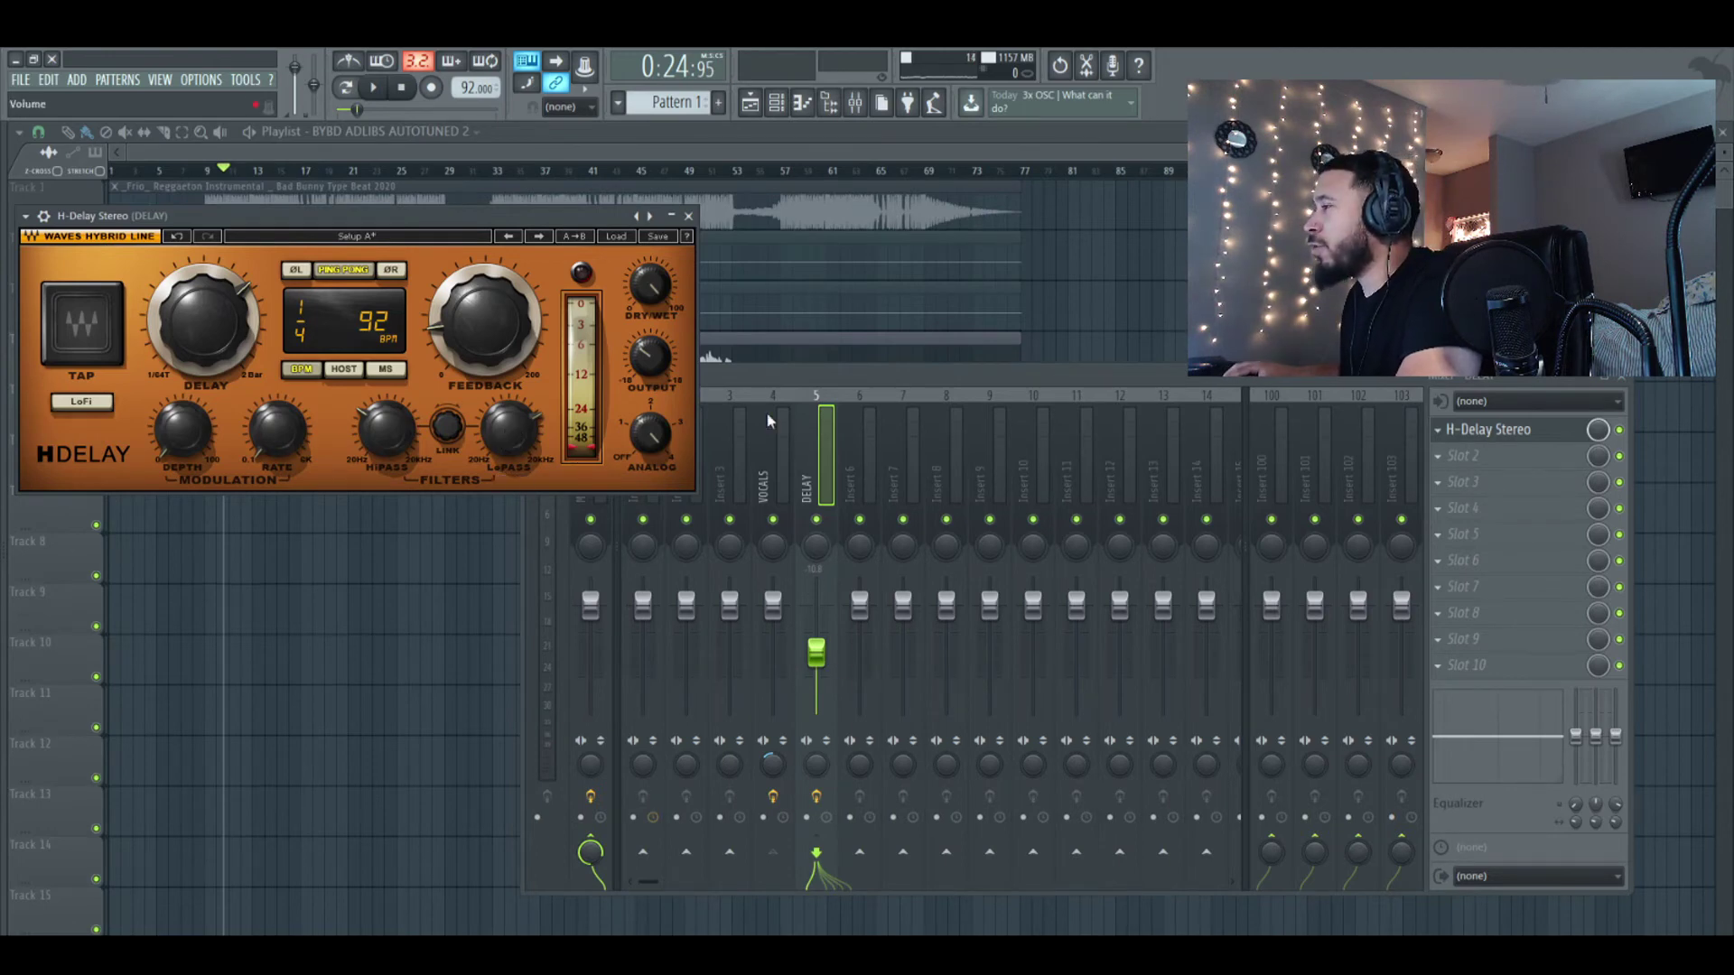
{"action": "left_click", "coordinate": [688, 217]}
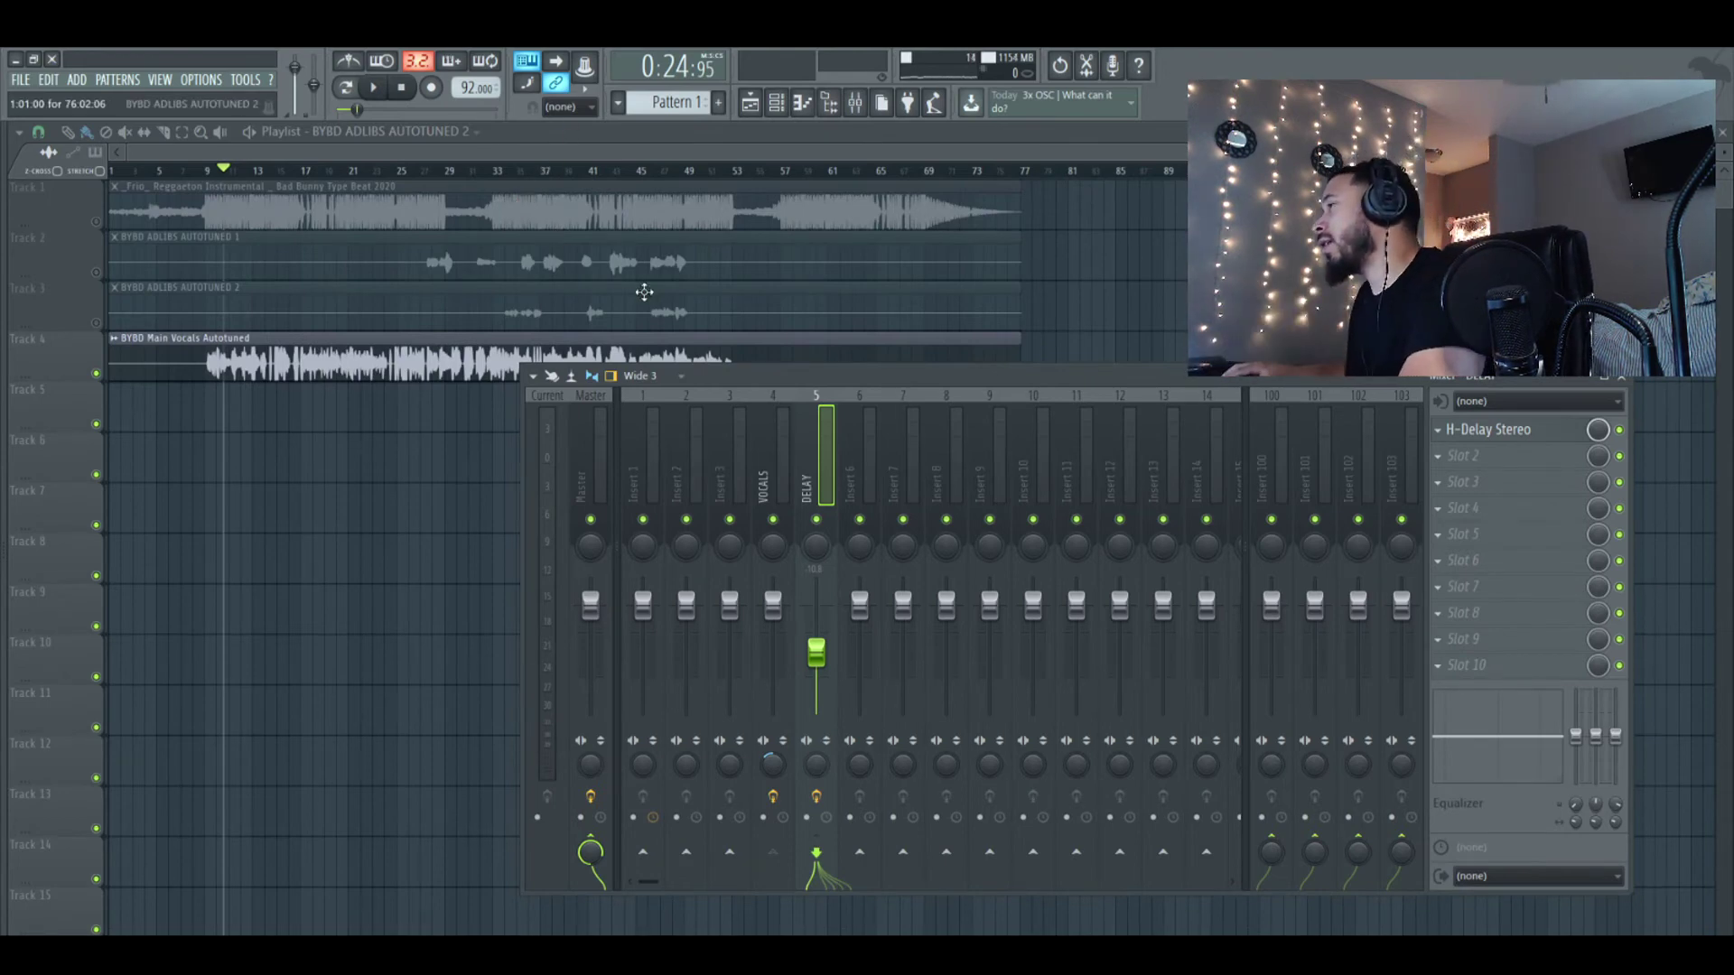
Unmute the instrumental on Track 1, play the mix, and move the DELAY track's stereo separation toward merged
{"action": "left_click", "coordinate": [97, 222]}
{"action": "key", "text": "space"}
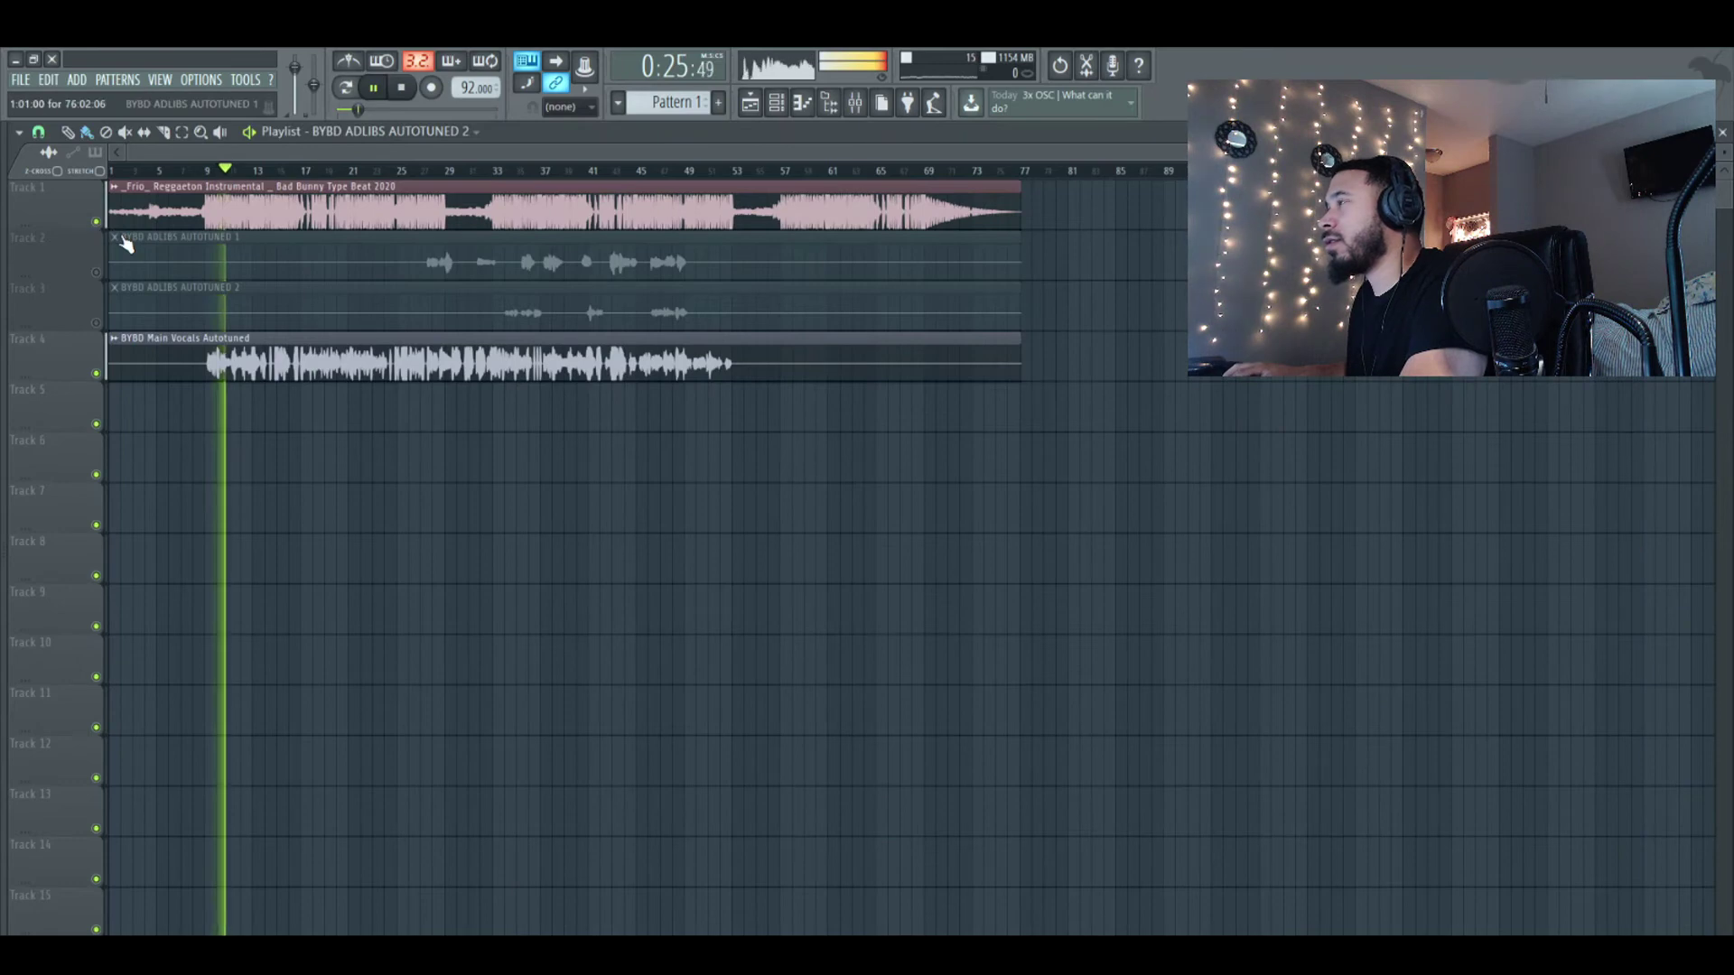
{"action": "left_click", "coordinate": [854, 103]}
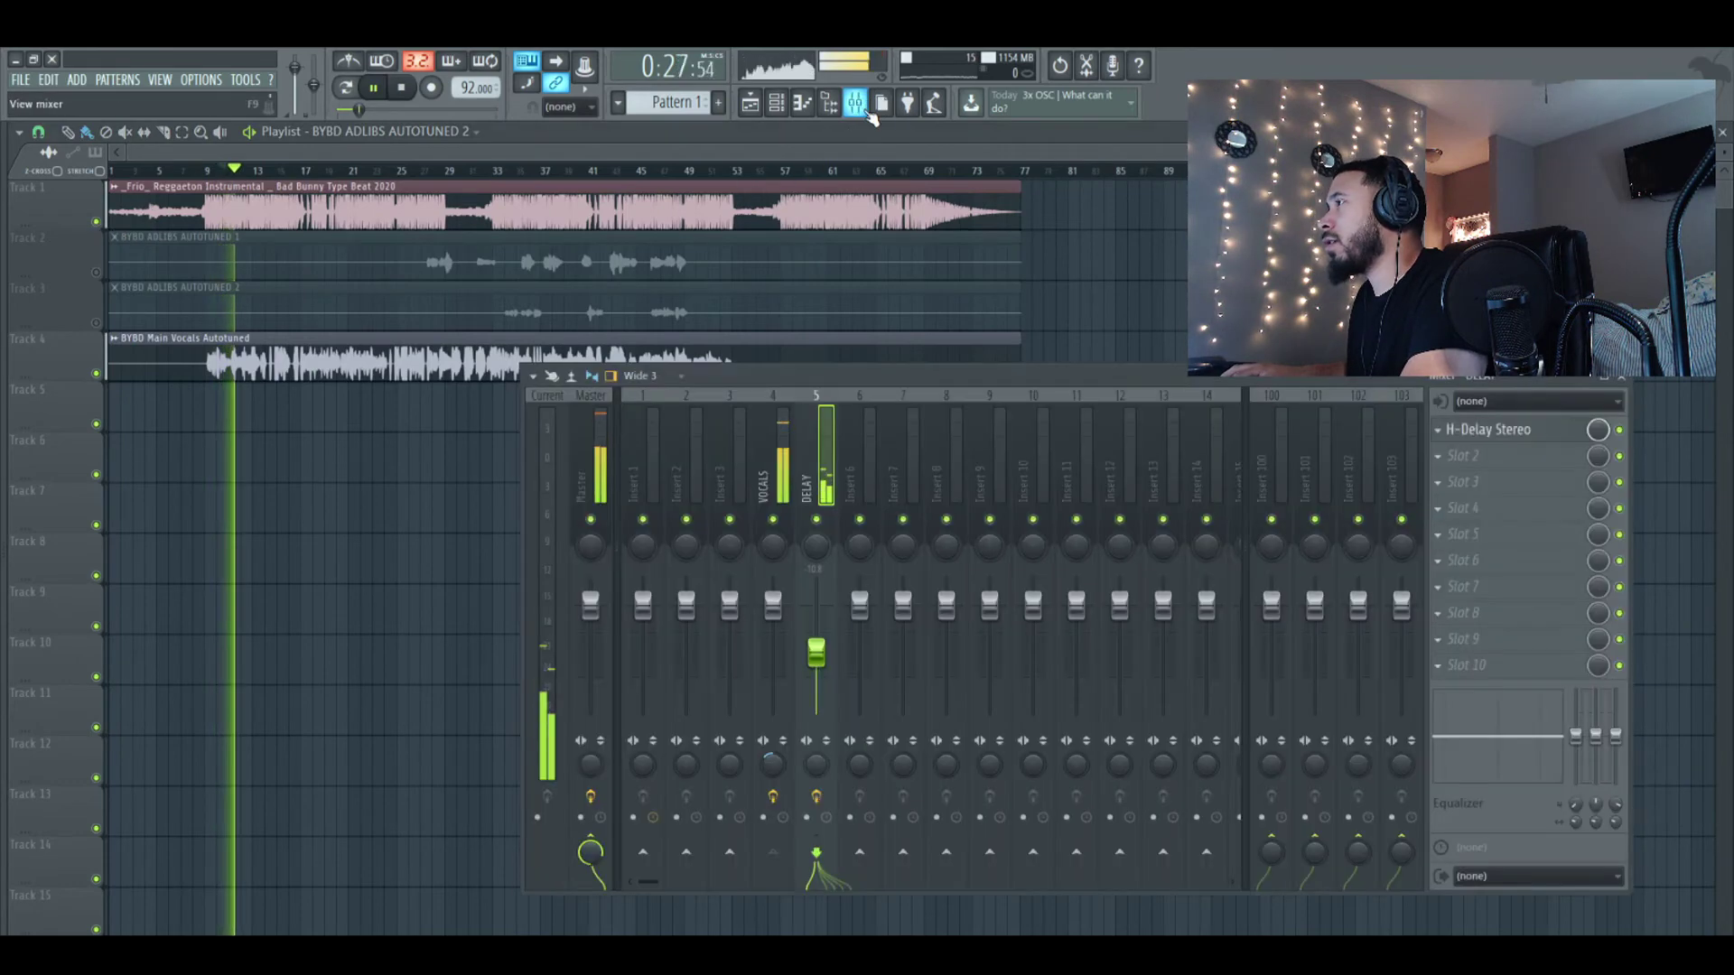
{"action": "left_click", "coordinate": [783, 456]}
{"action": "left_click", "coordinate": [817, 457]}
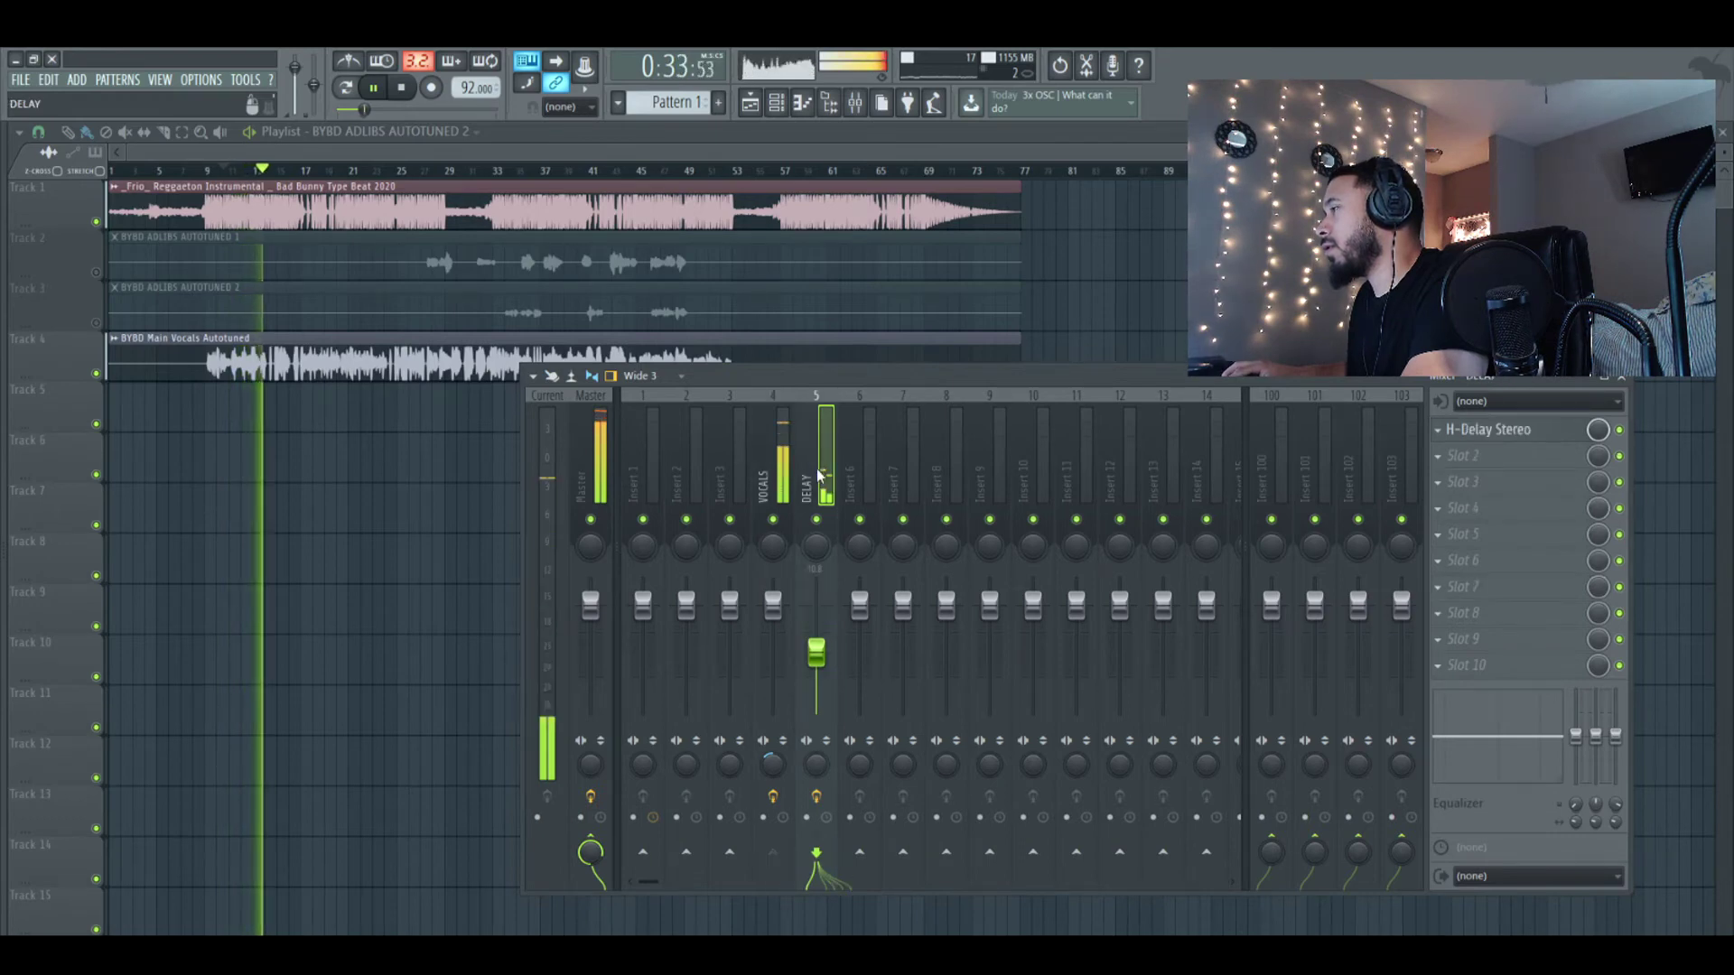
{"action": "left_click_drag", "start_coordinate": [817, 764], "coordinate": [817, 737]}
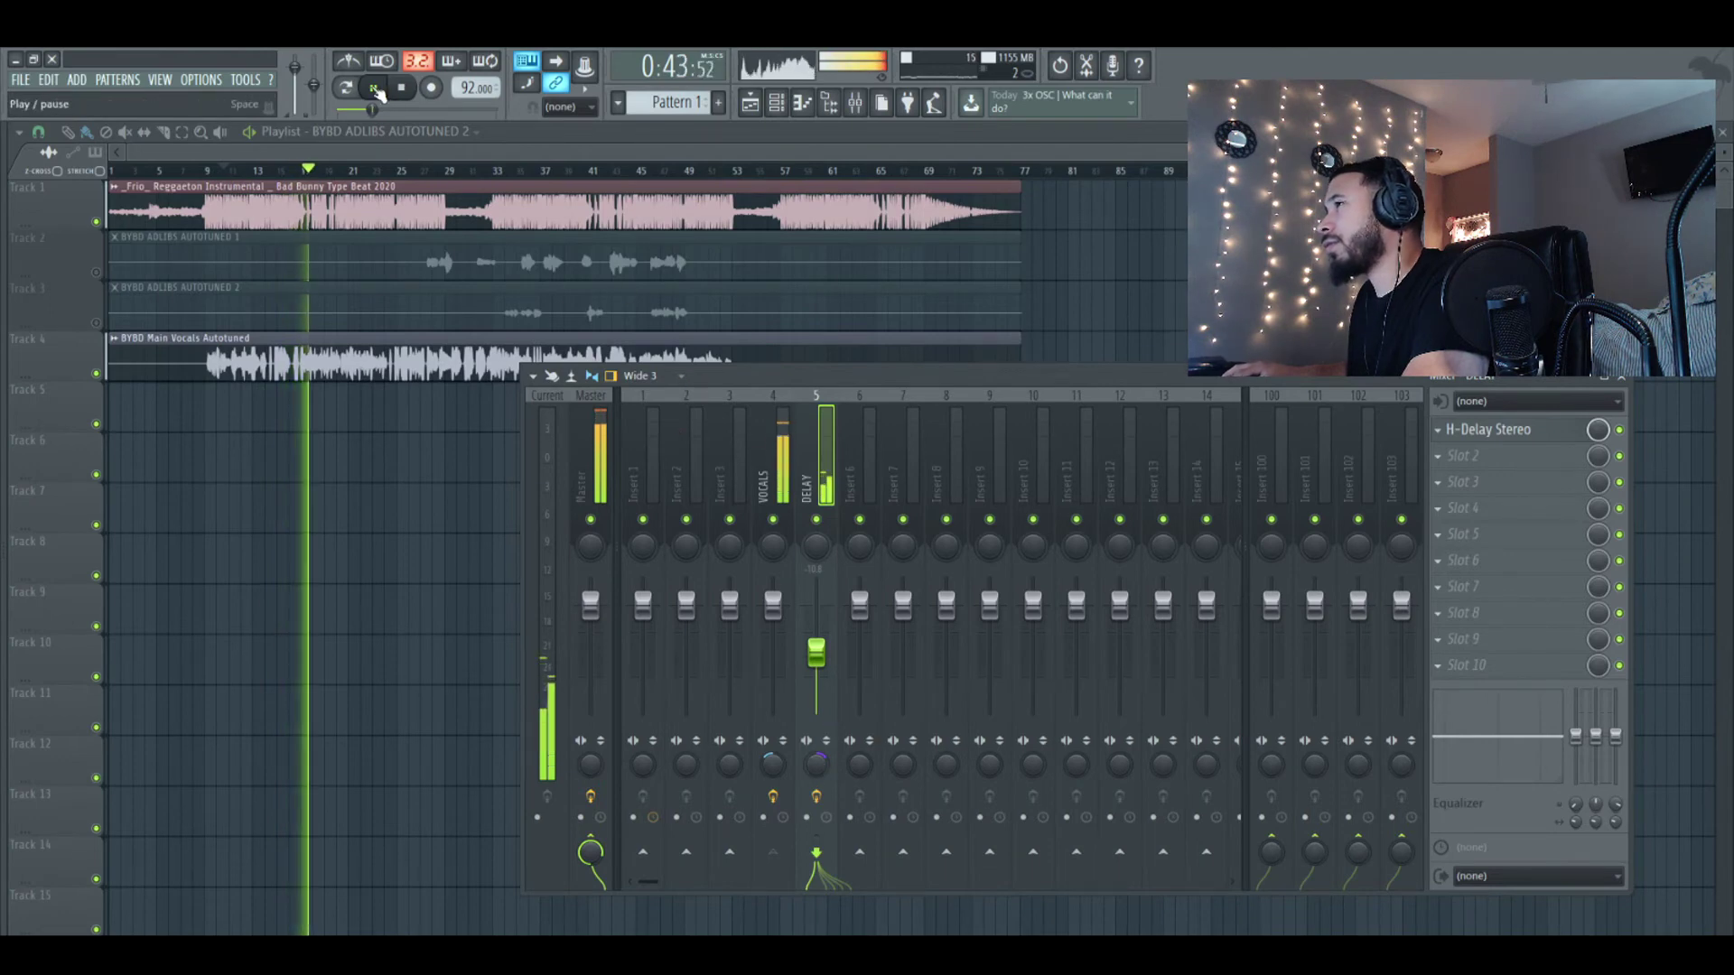
Stop playback and load ValhallaVintageVerb into the first effect slot of mixer Insert 100
{"action": "left_click", "coordinate": [784, 470]}
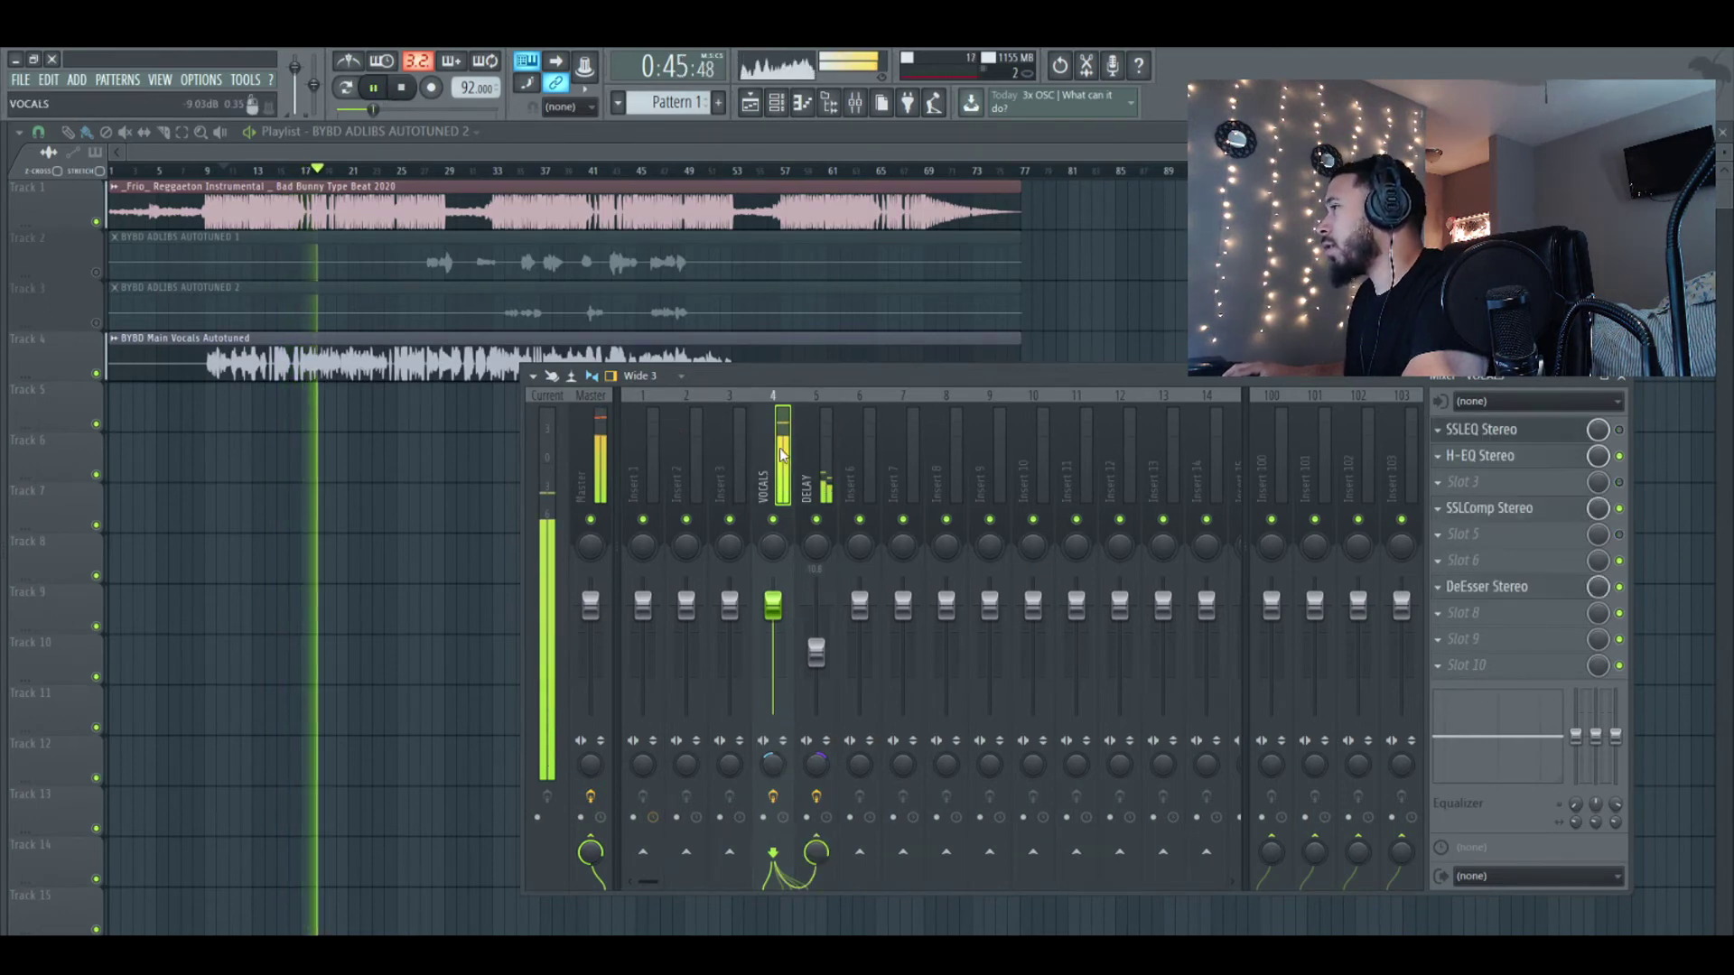
{"action": "key", "text": "space"}
{"action": "left_click", "coordinate": [1260, 703]}
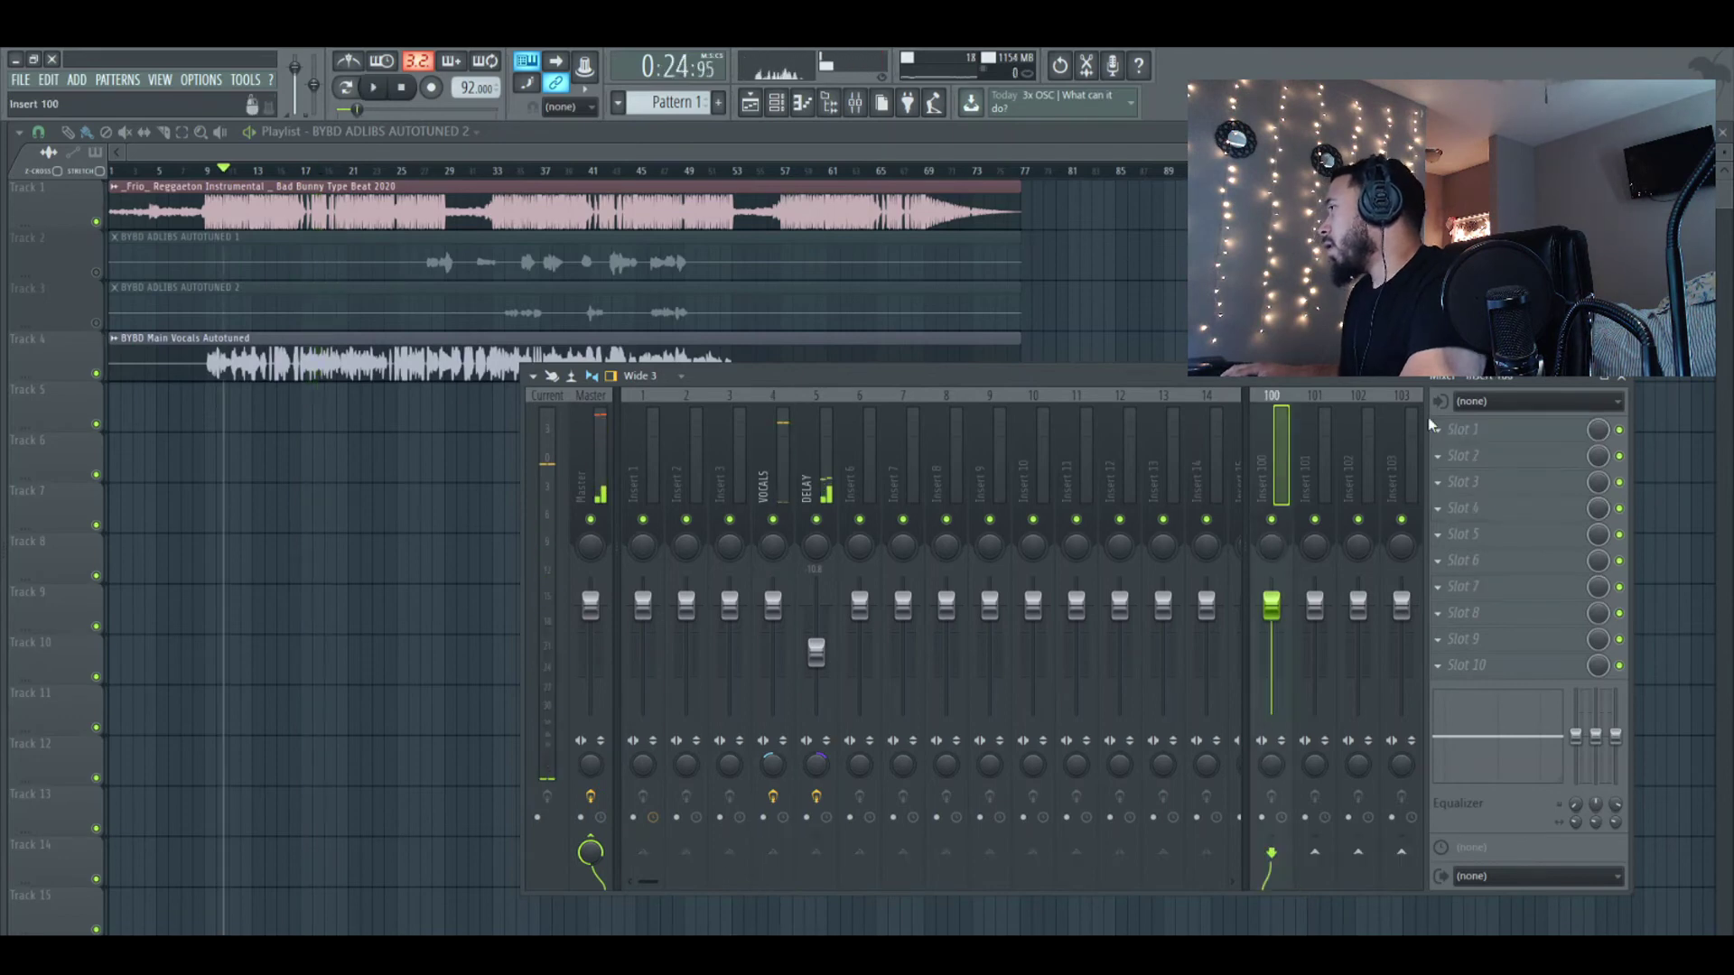
{"action": "left_click", "coordinate": [1488, 430]}
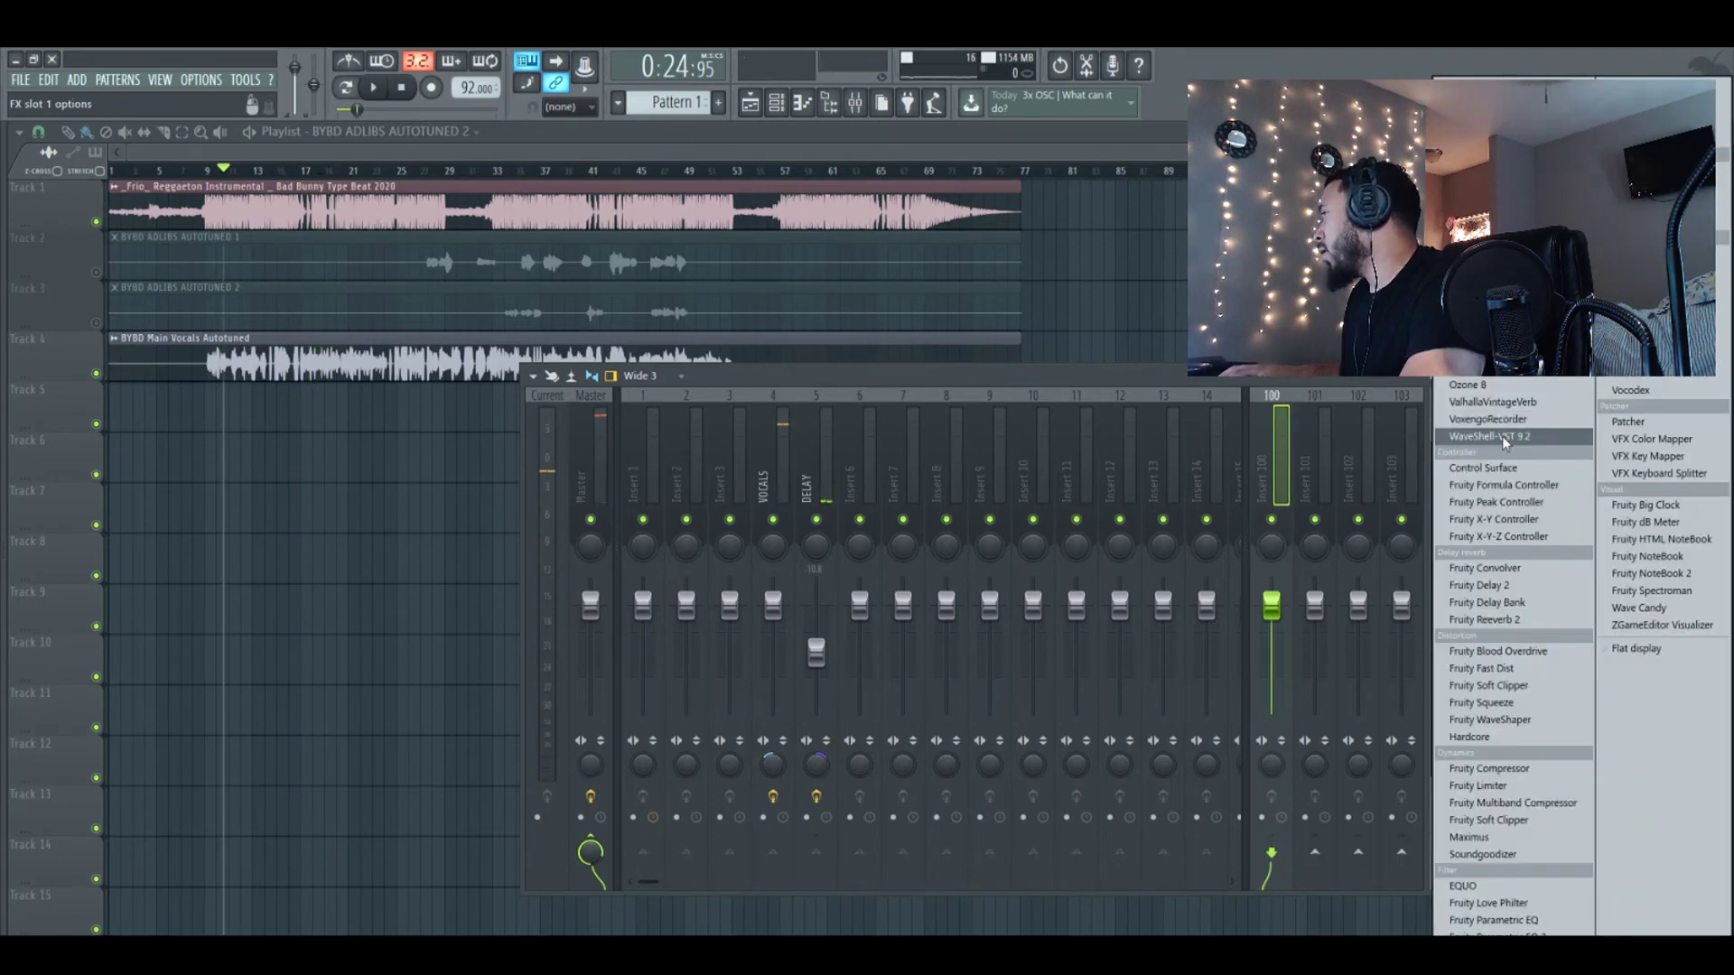
{"action": "left_click", "coordinate": [1533, 409]}
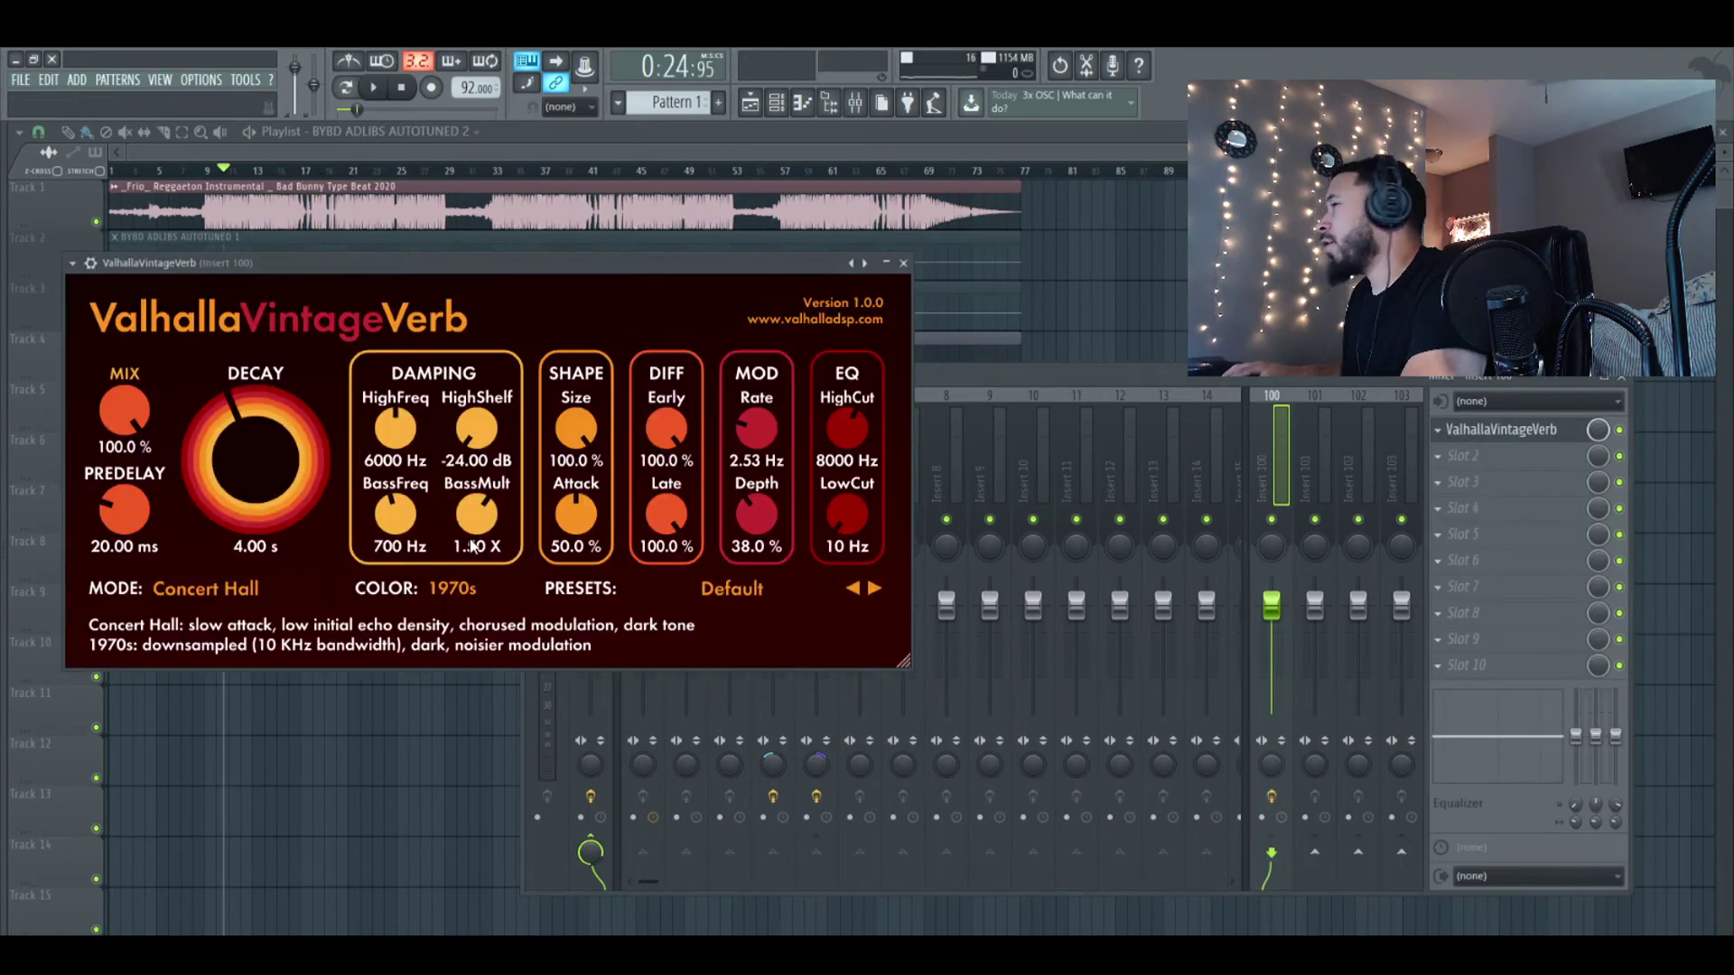
Switch to Calculator and divide 60000 by the 92 BPM tempo to get a reverb time
{"action": "key", "text": "alt+Tab"}
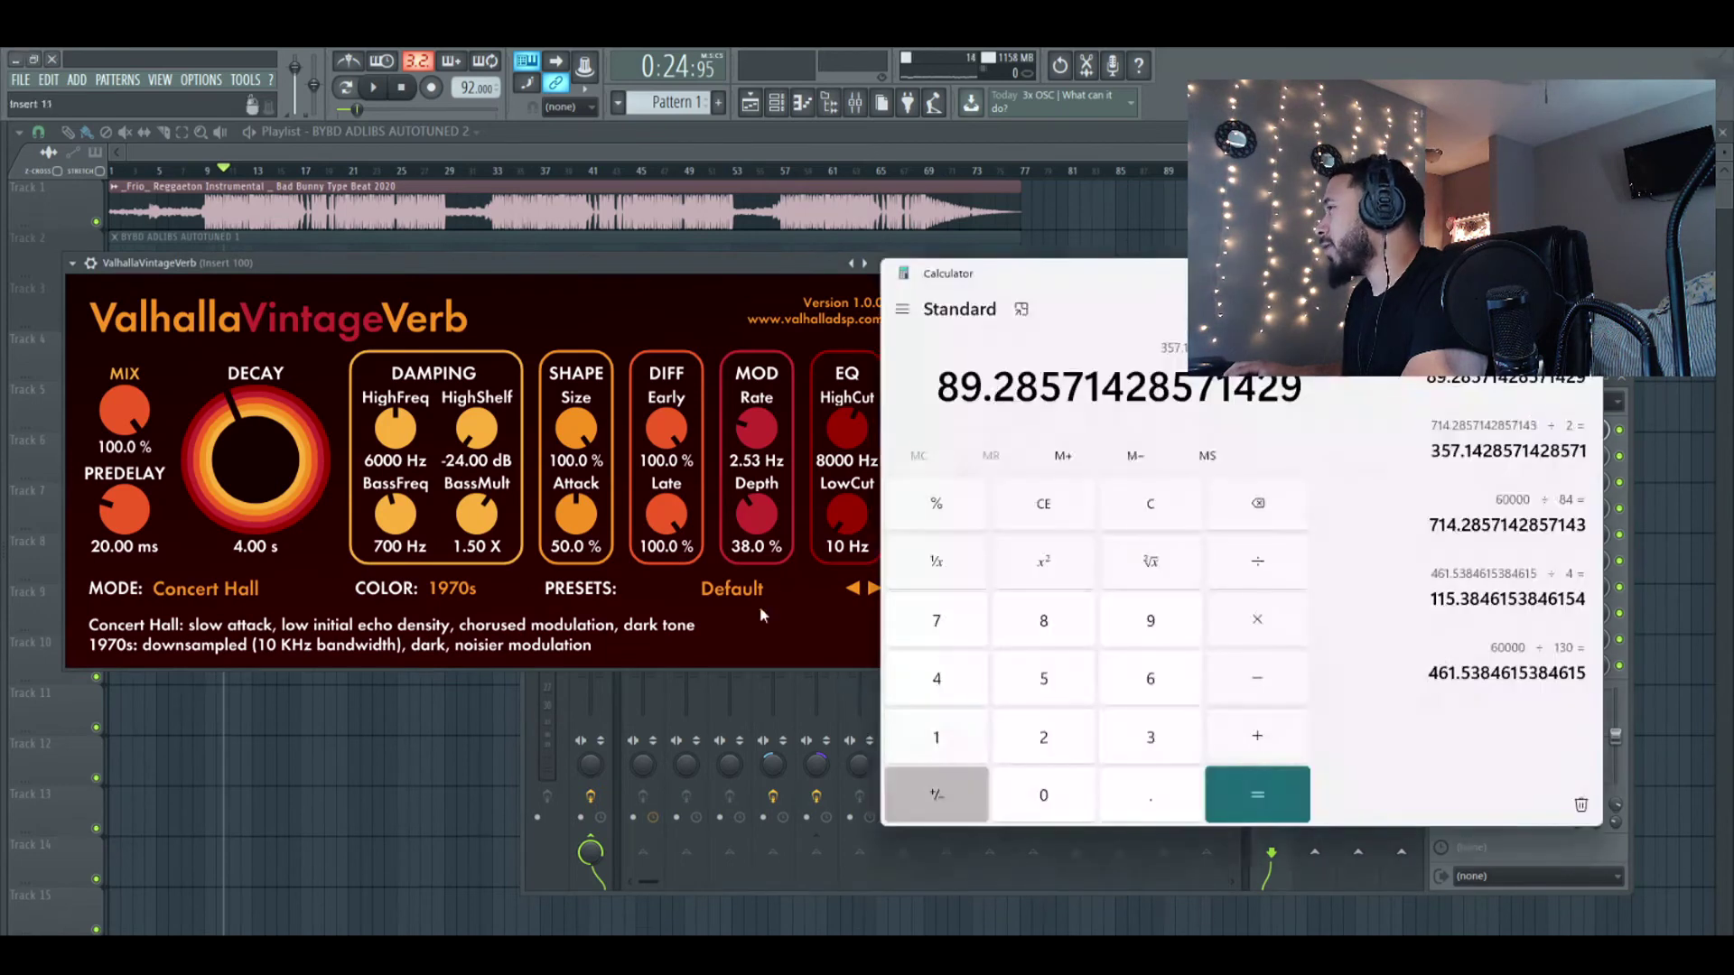
{"action": "left_click", "coordinate": [1090, 511]}
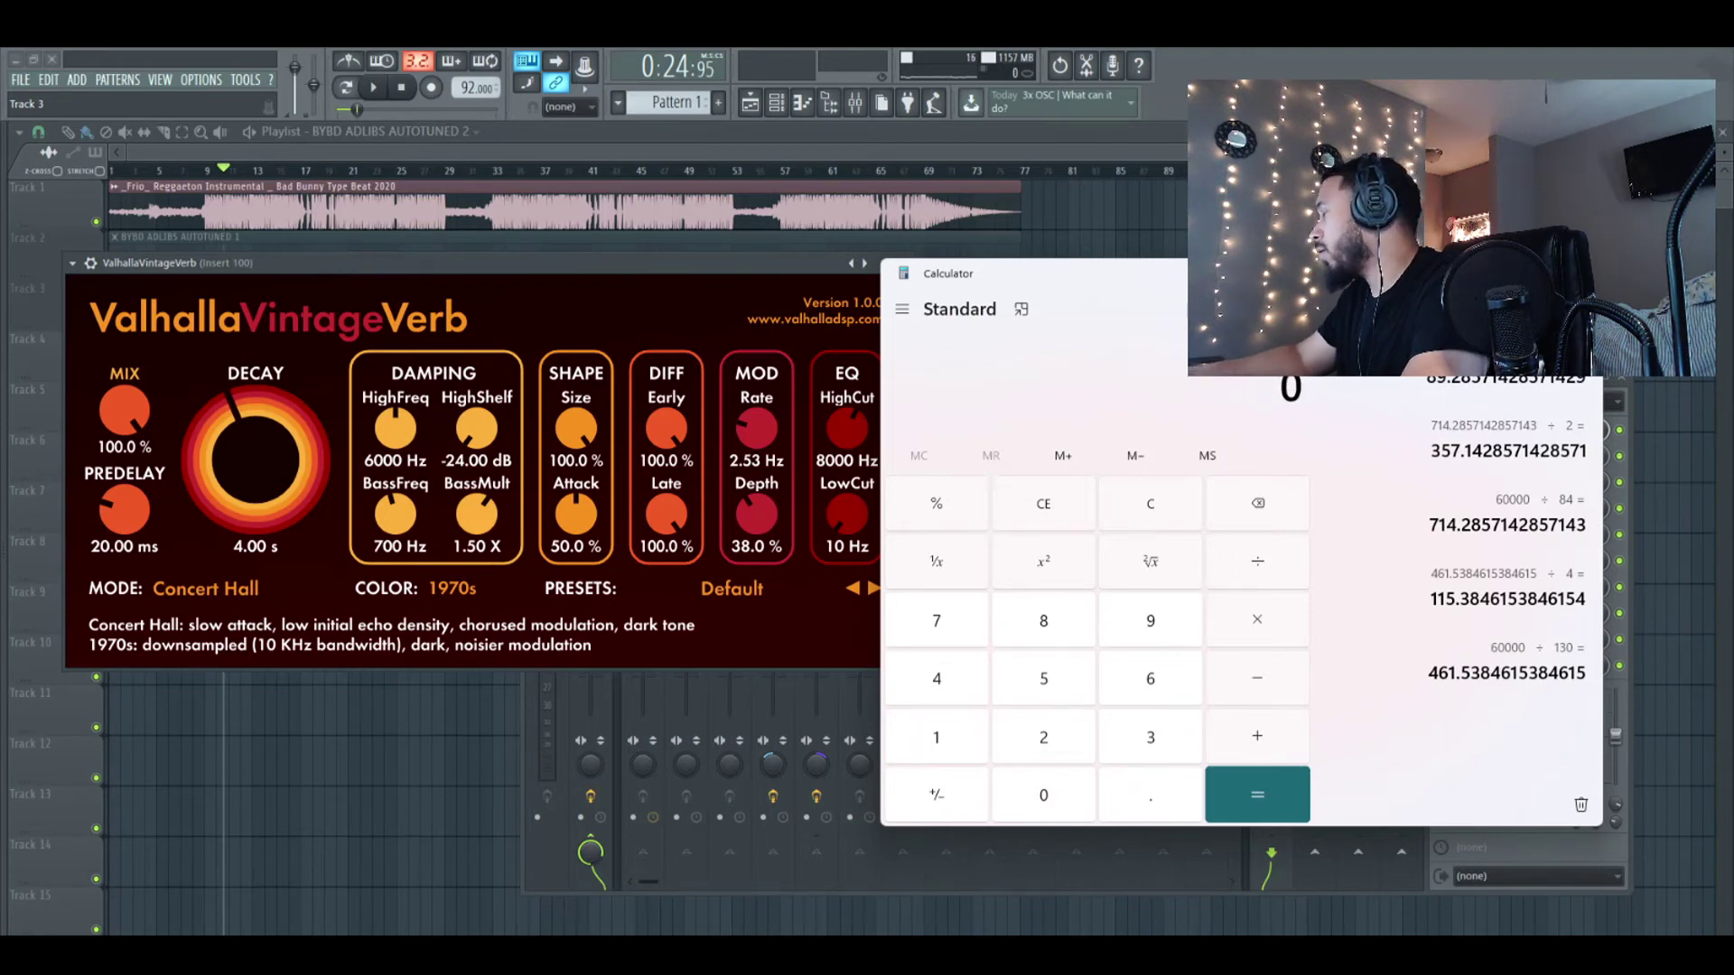
{"action": "key", "text": "Return"}
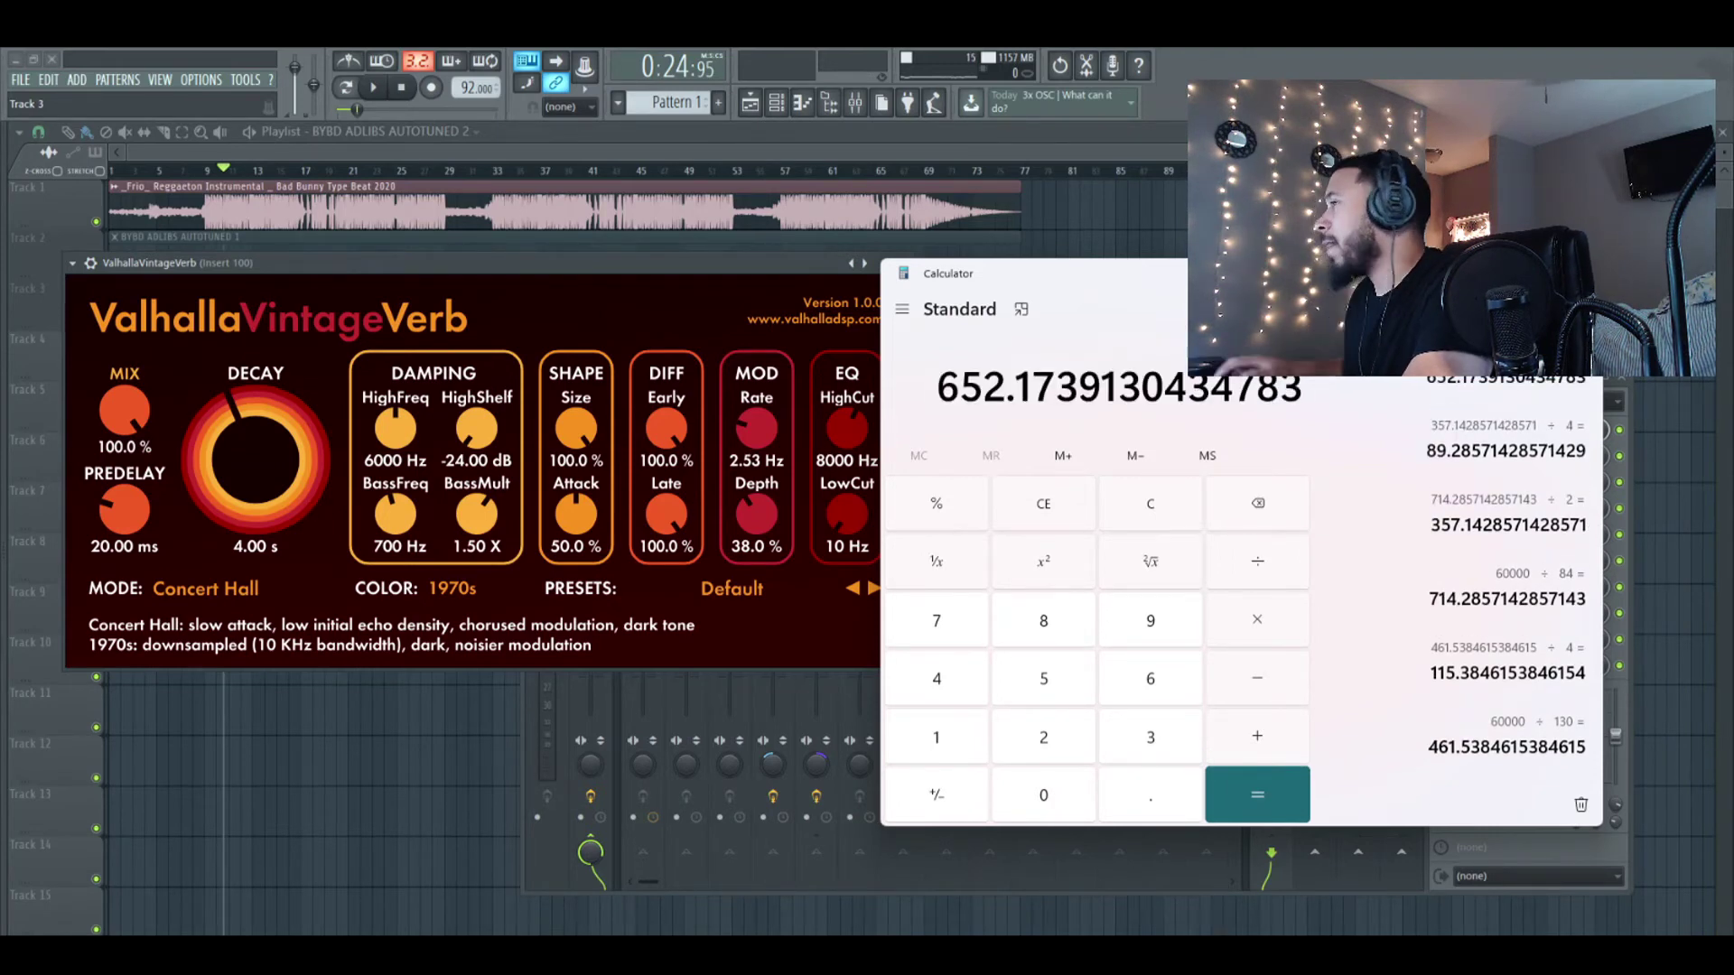
Set ValhallaVintageVerb's decay to 6.52 s
{"action": "left_click", "coordinate": [264, 547]}
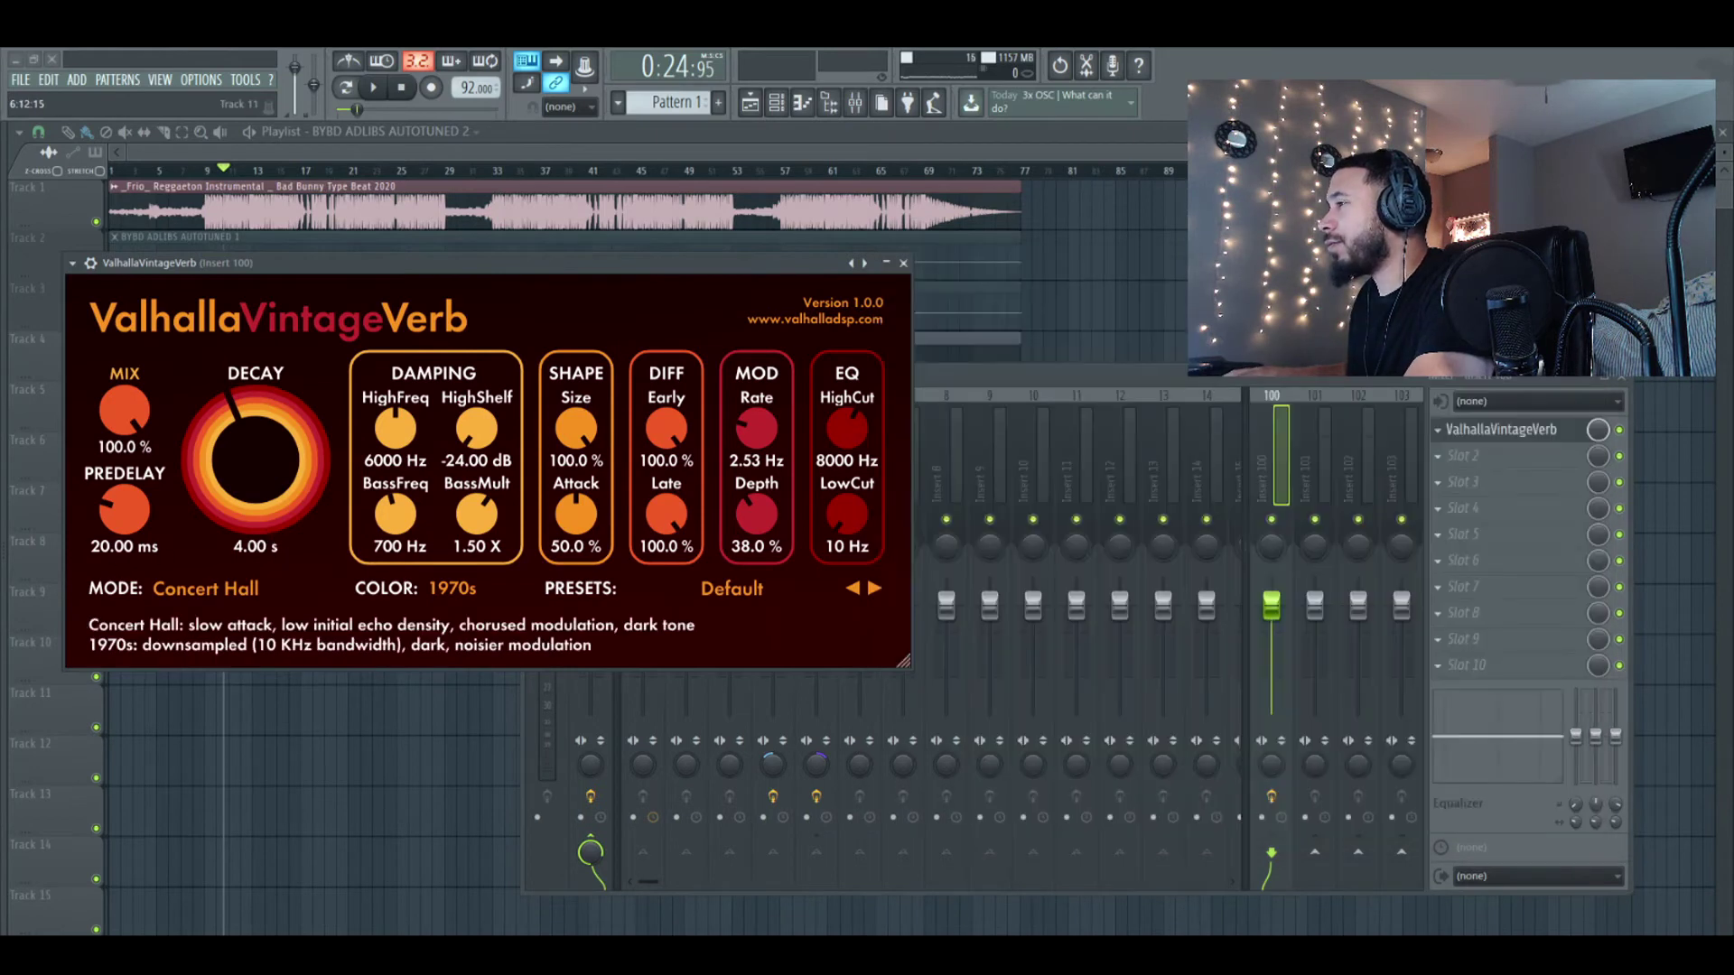
{"action": "left_click", "coordinate": [244, 548]}
{"action": "type", "text": "6."}
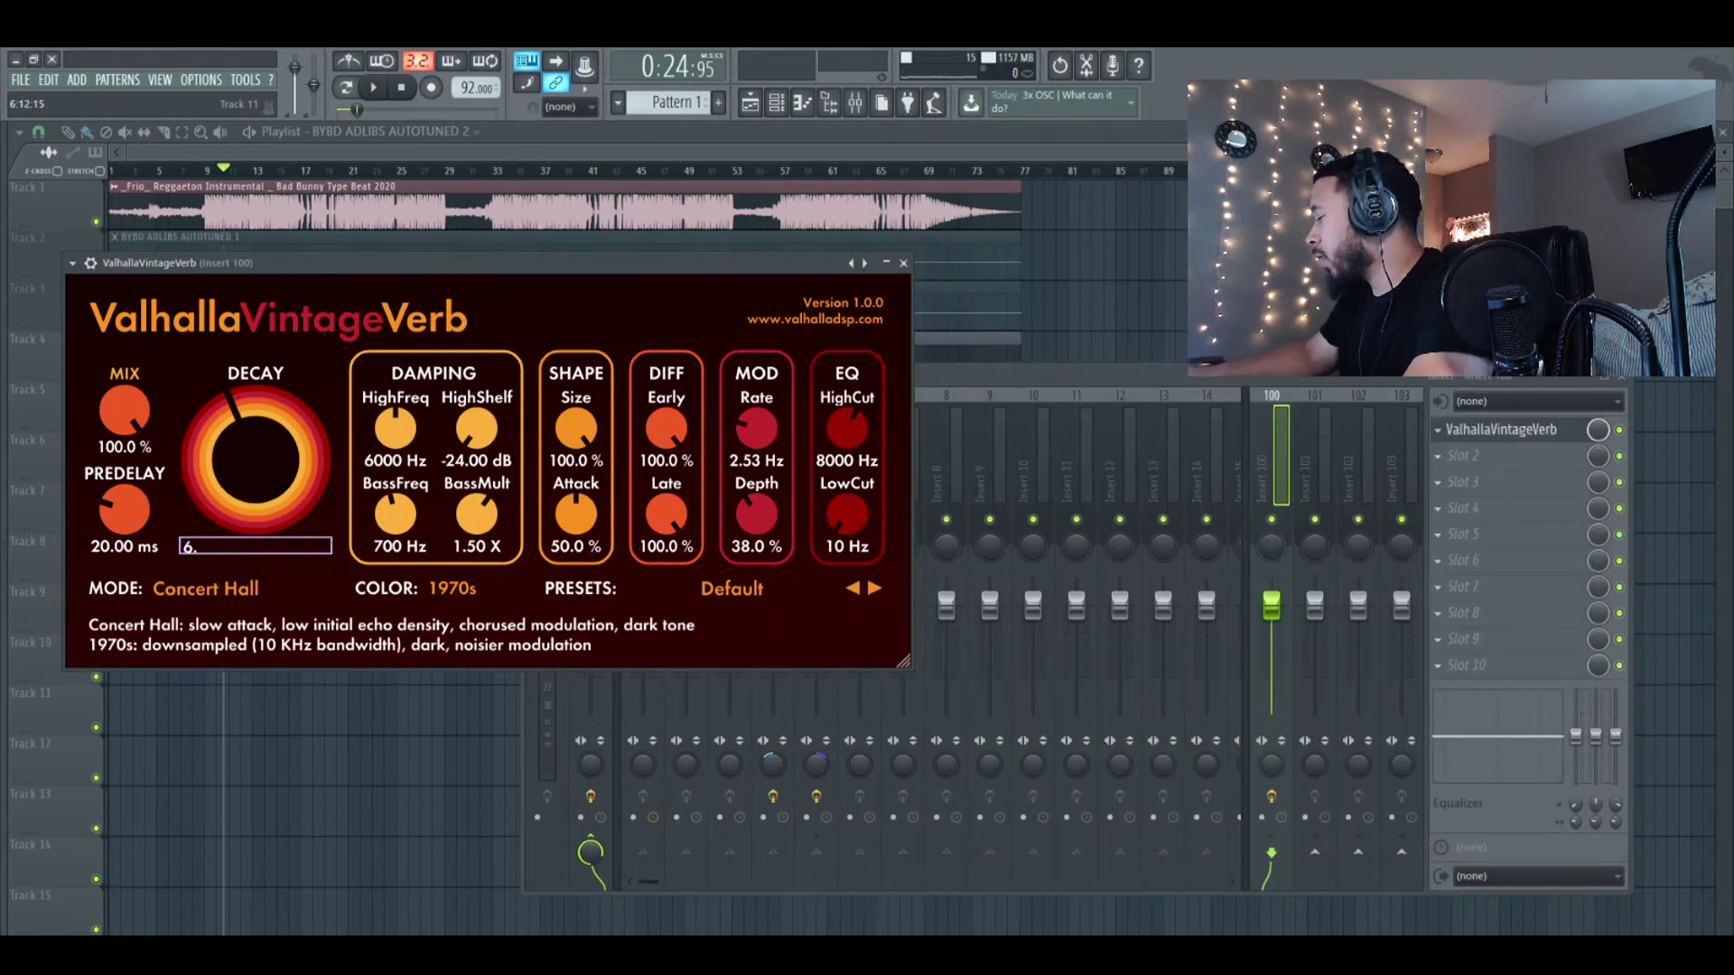
{"action": "type", "text": "52"}
{"action": "key", "text": "Return"}
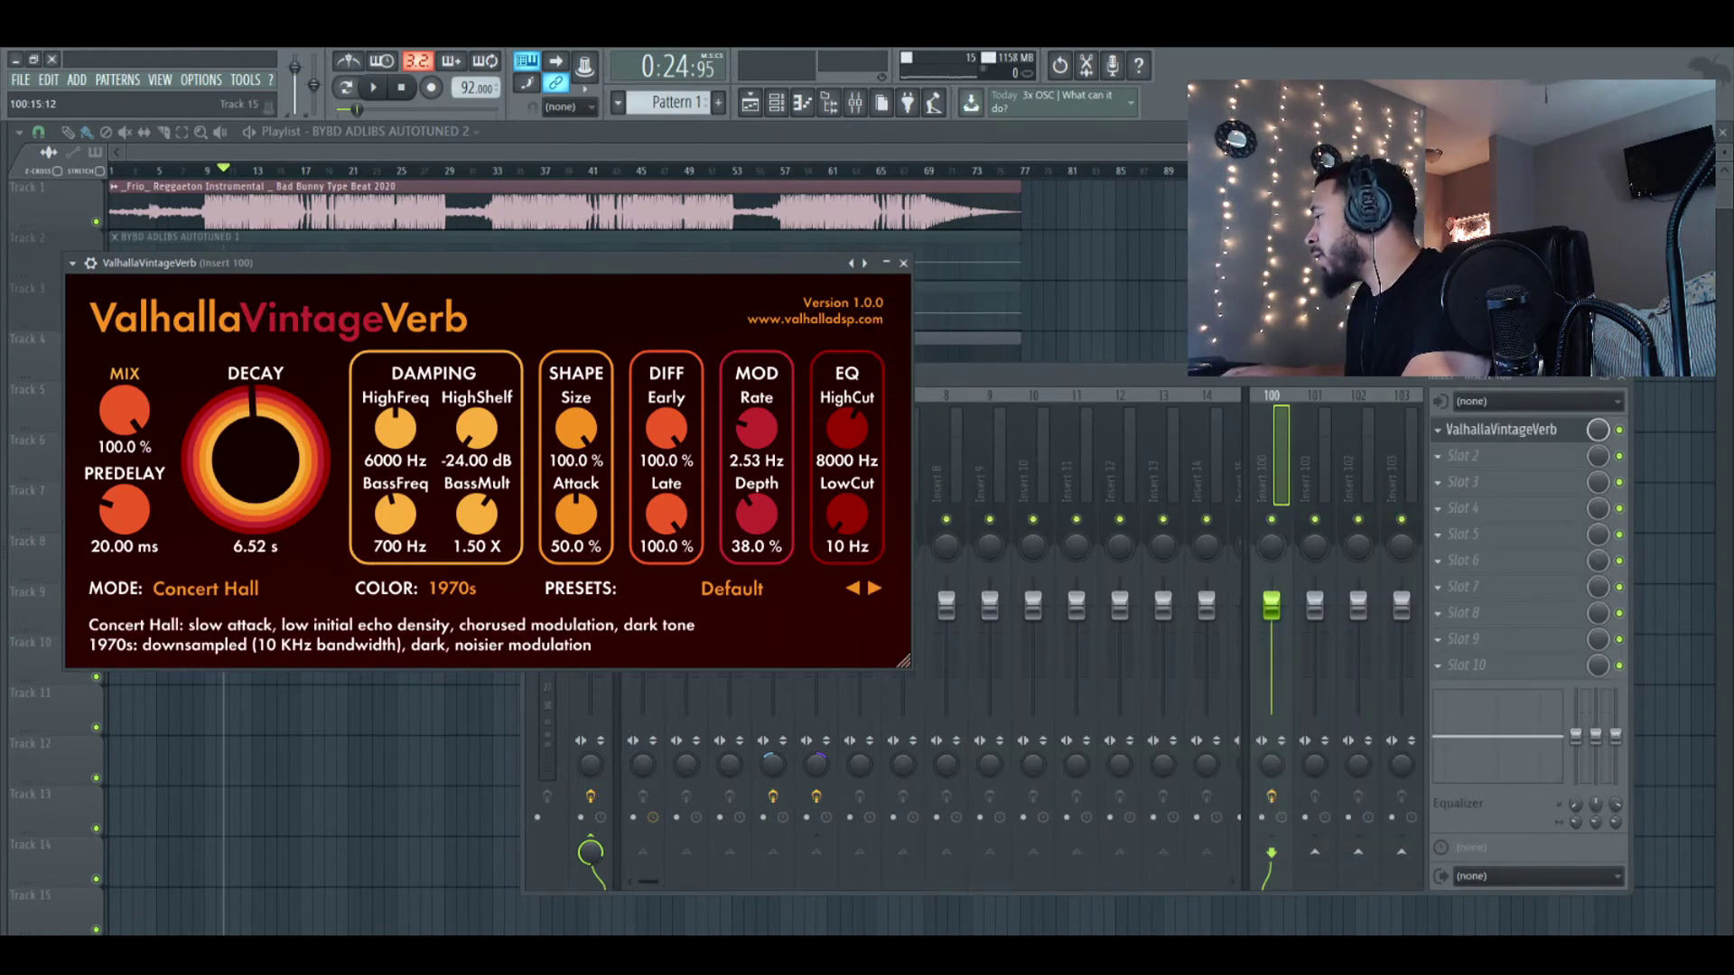
Switch to Calculator and divide the reverb time by 4 to get a predelay value
{"action": "key", "text": "alt+Tab"}
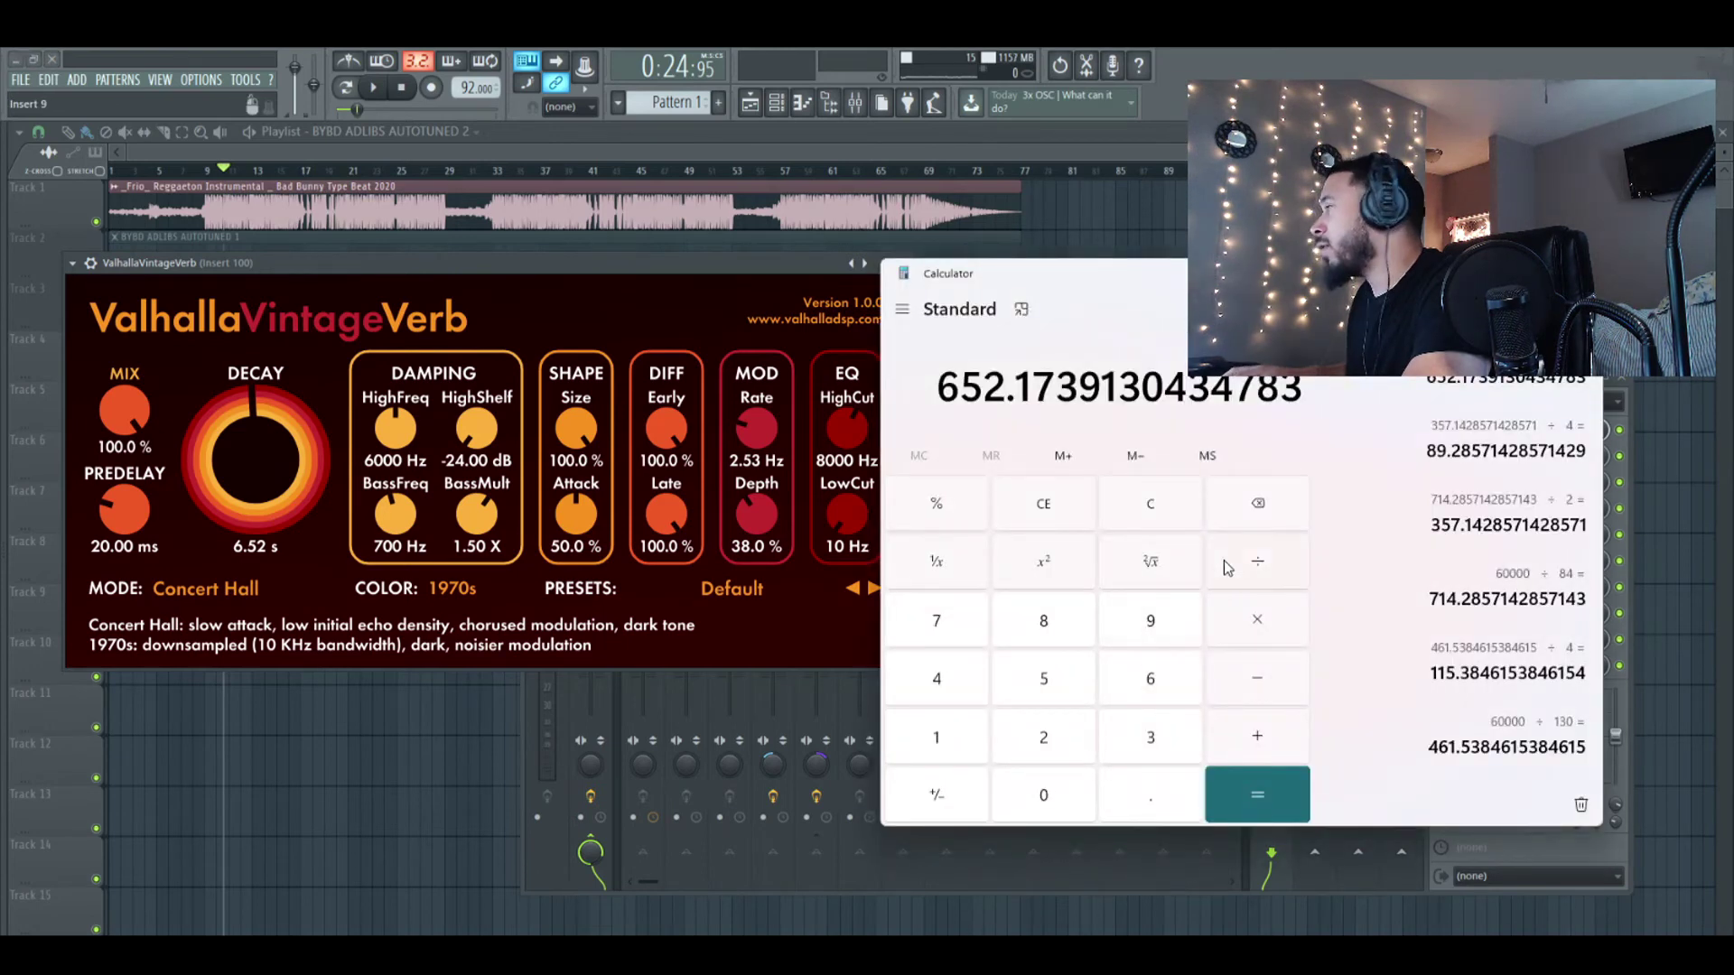
{"action": "type", "text": "/4"}
{"action": "key", "text": "Return"}
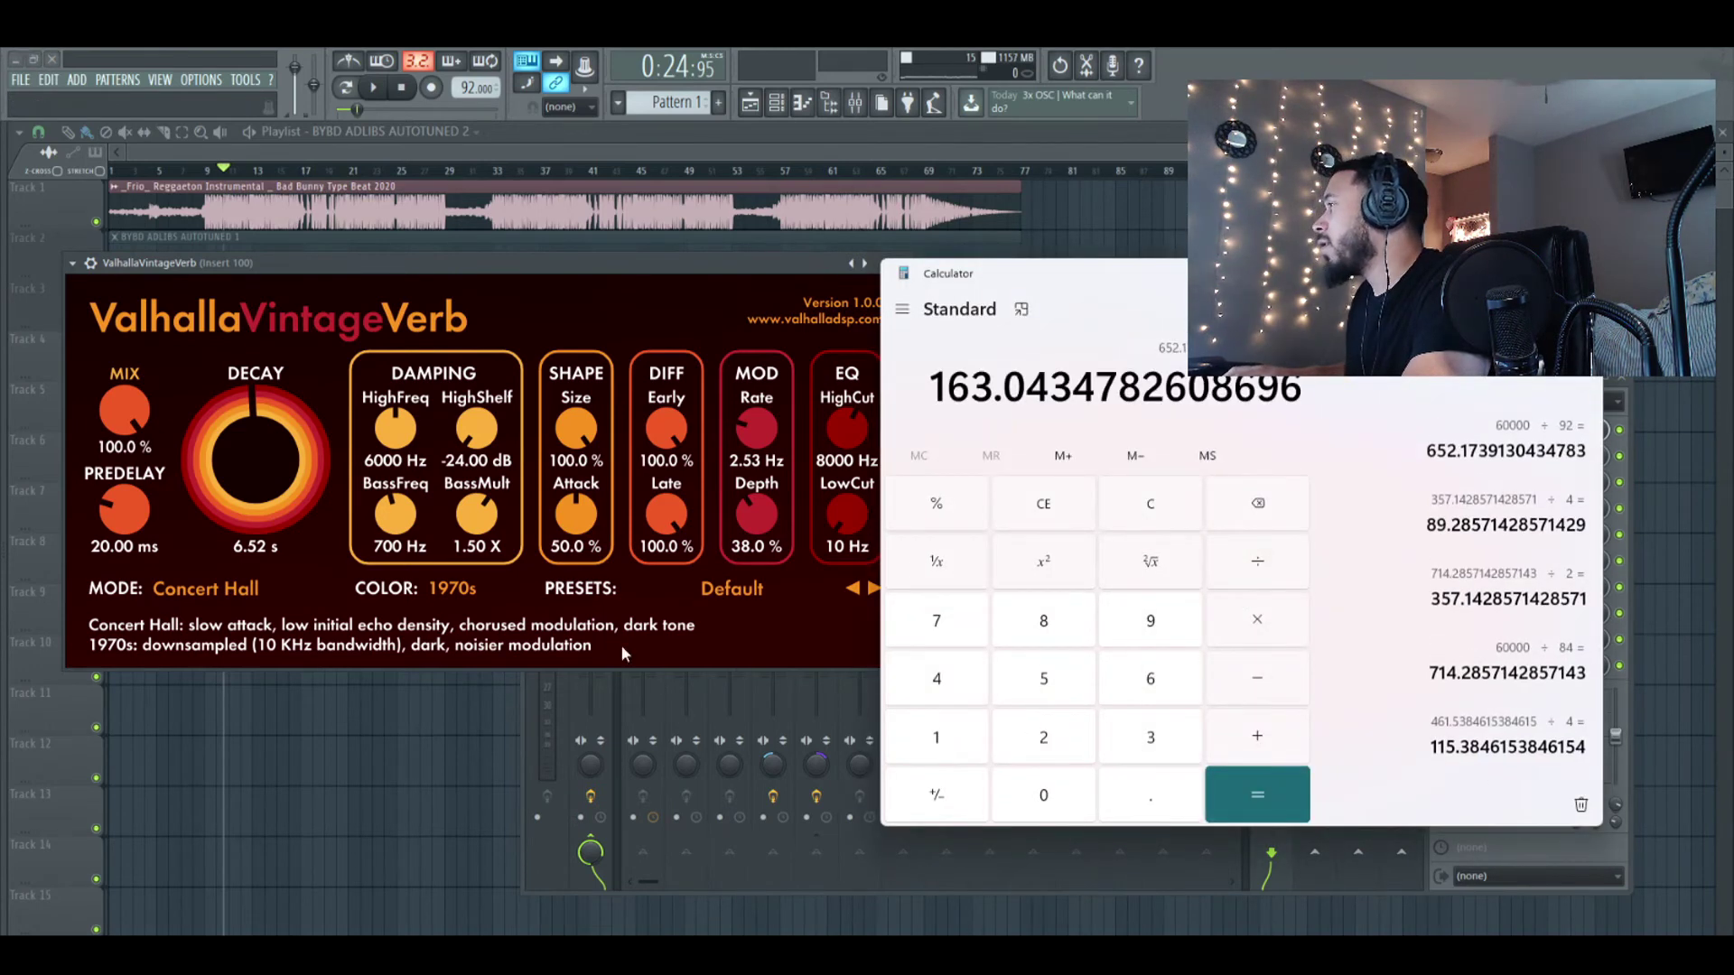
Set ValhallaVintageVerb's predelay to 16.30 ms and check it against the calculator
{"action": "left_click", "coordinate": [125, 547]}
{"action": "left_click", "coordinate": [126, 546]}
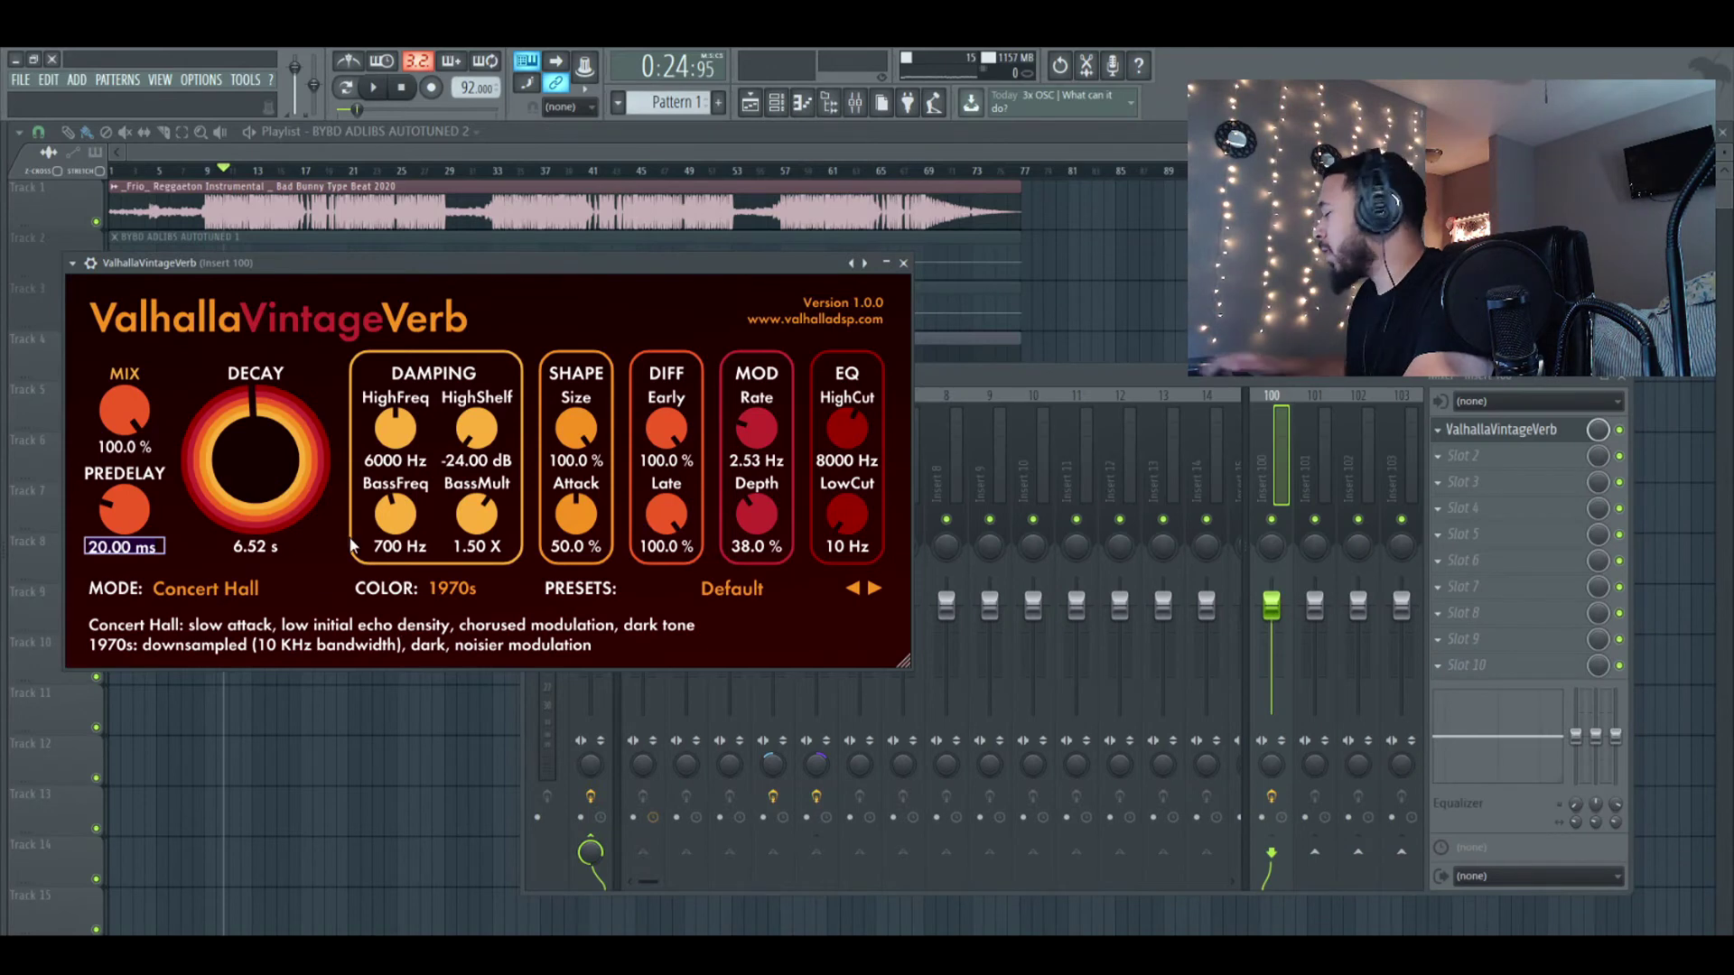
{"action": "type", "text": "16.3"}
{"action": "key", "text": "Return"}
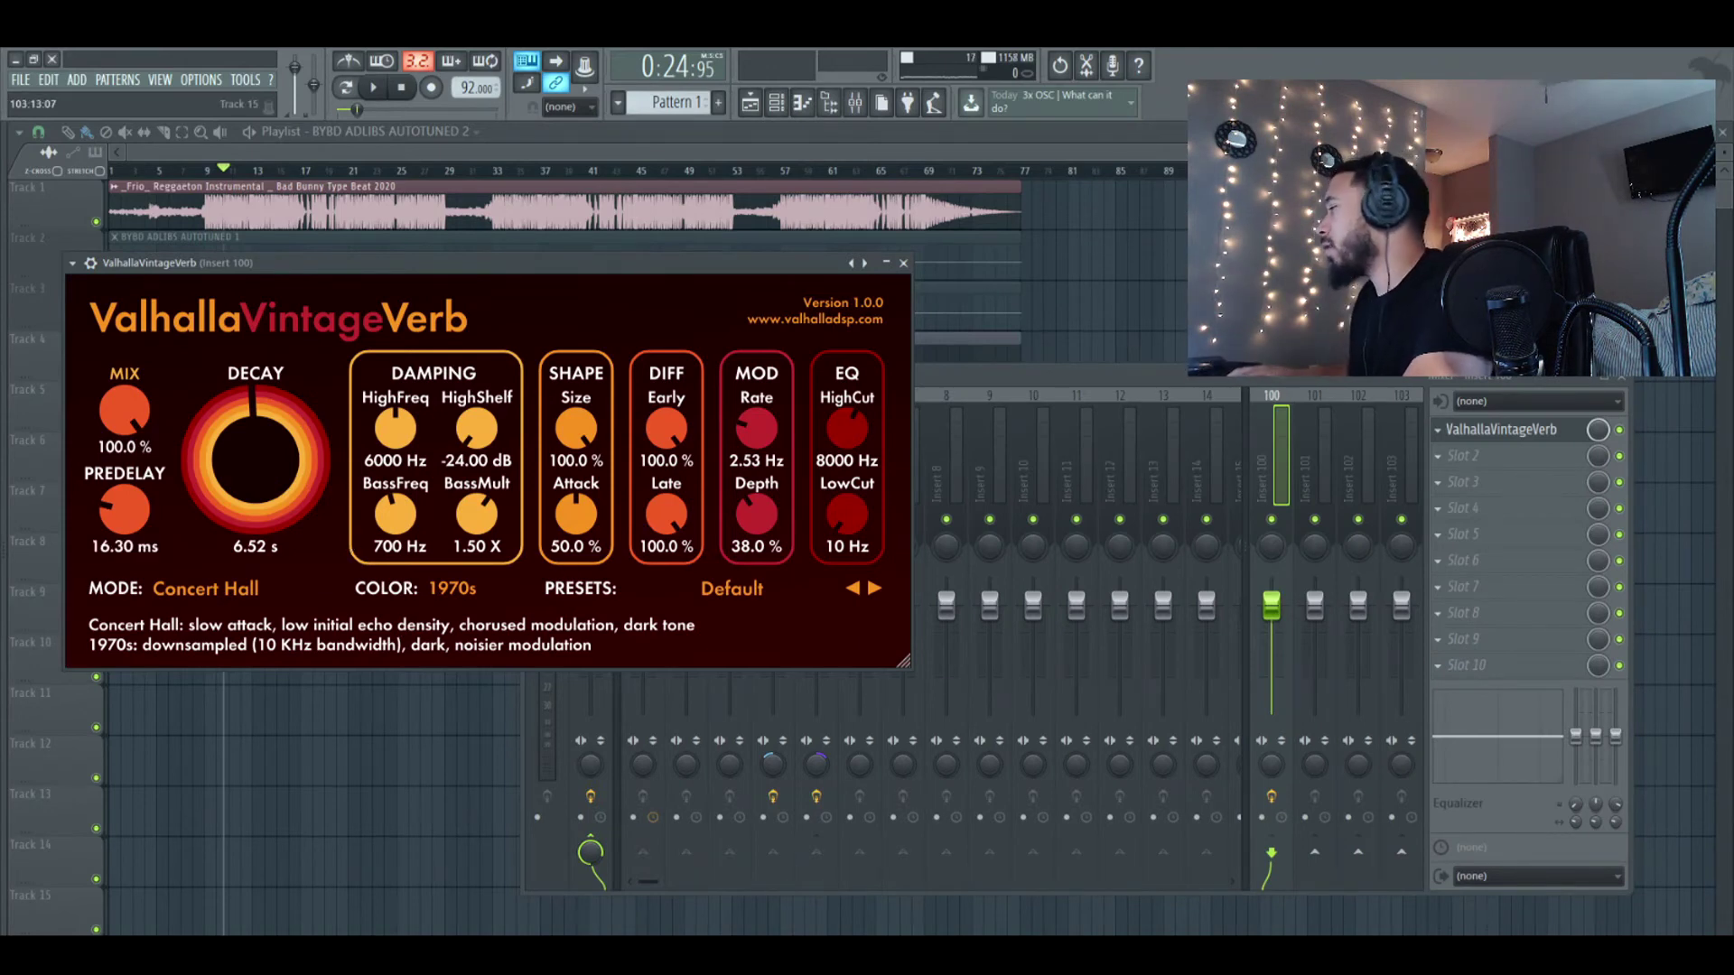
{"action": "key", "text": "alt+Tab"}
{"action": "key", "text": "alt+Tab"}
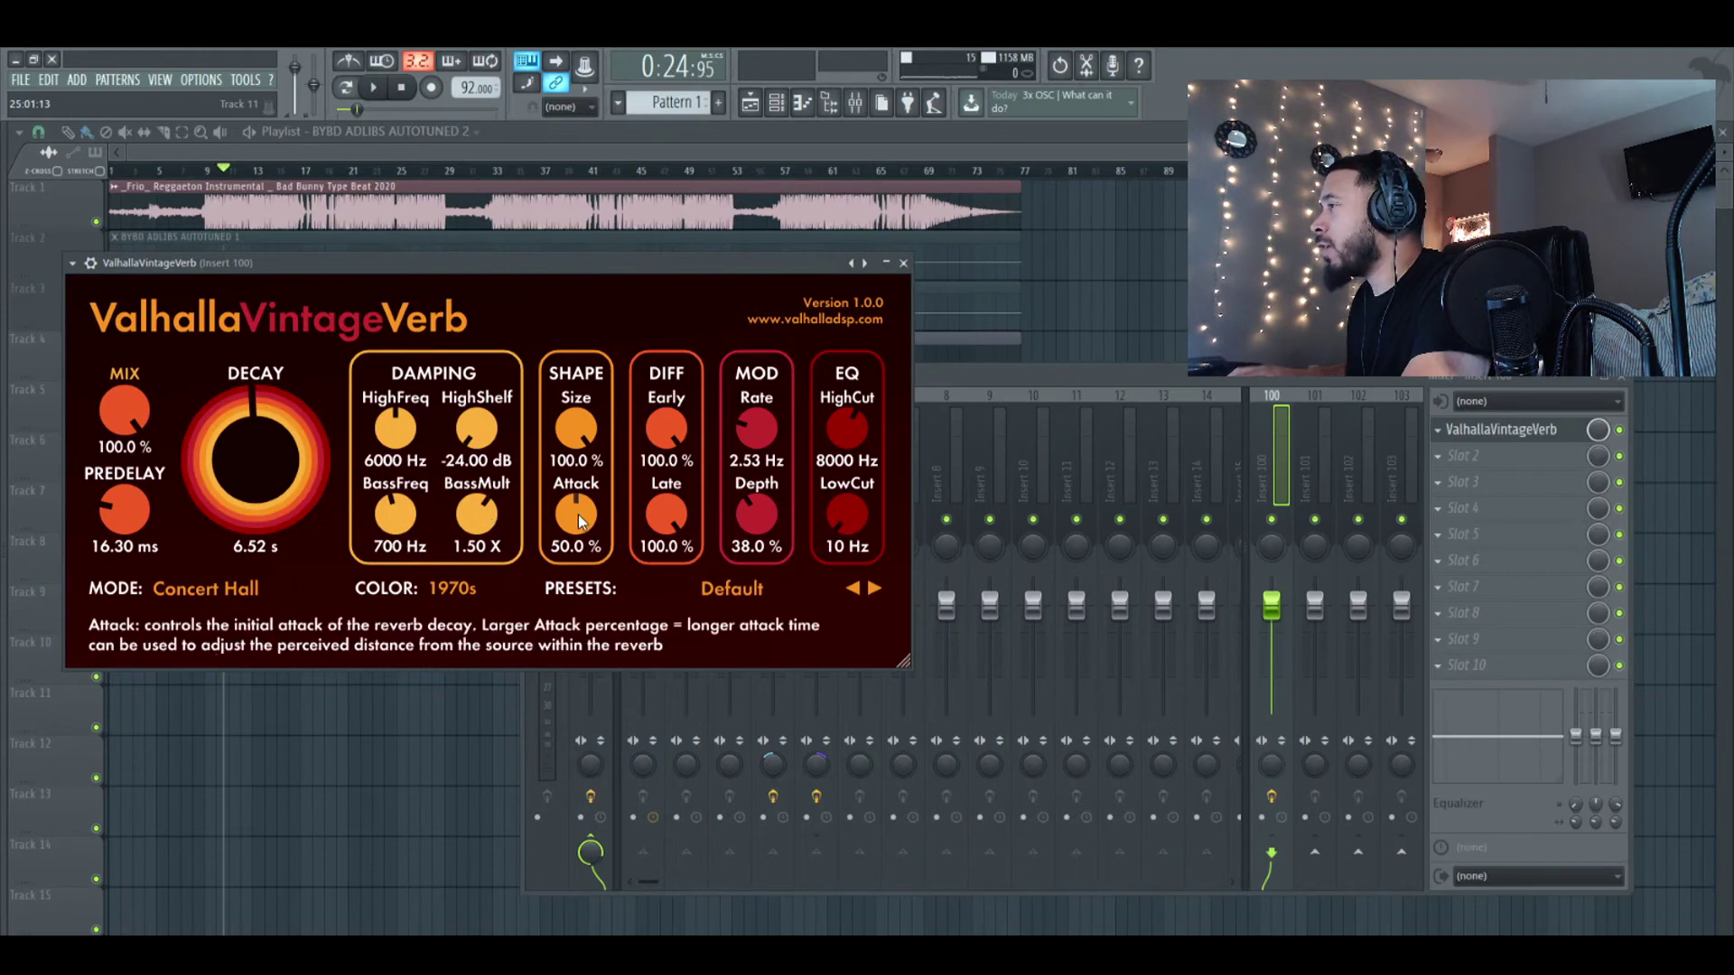
Set the reverb's attack to 0.0 % and its mode to Random Space
{"action": "left_click_drag", "start_coordinate": [576, 515], "coordinate": [643, 728]}
{"action": "left_click", "coordinate": [176, 598]}
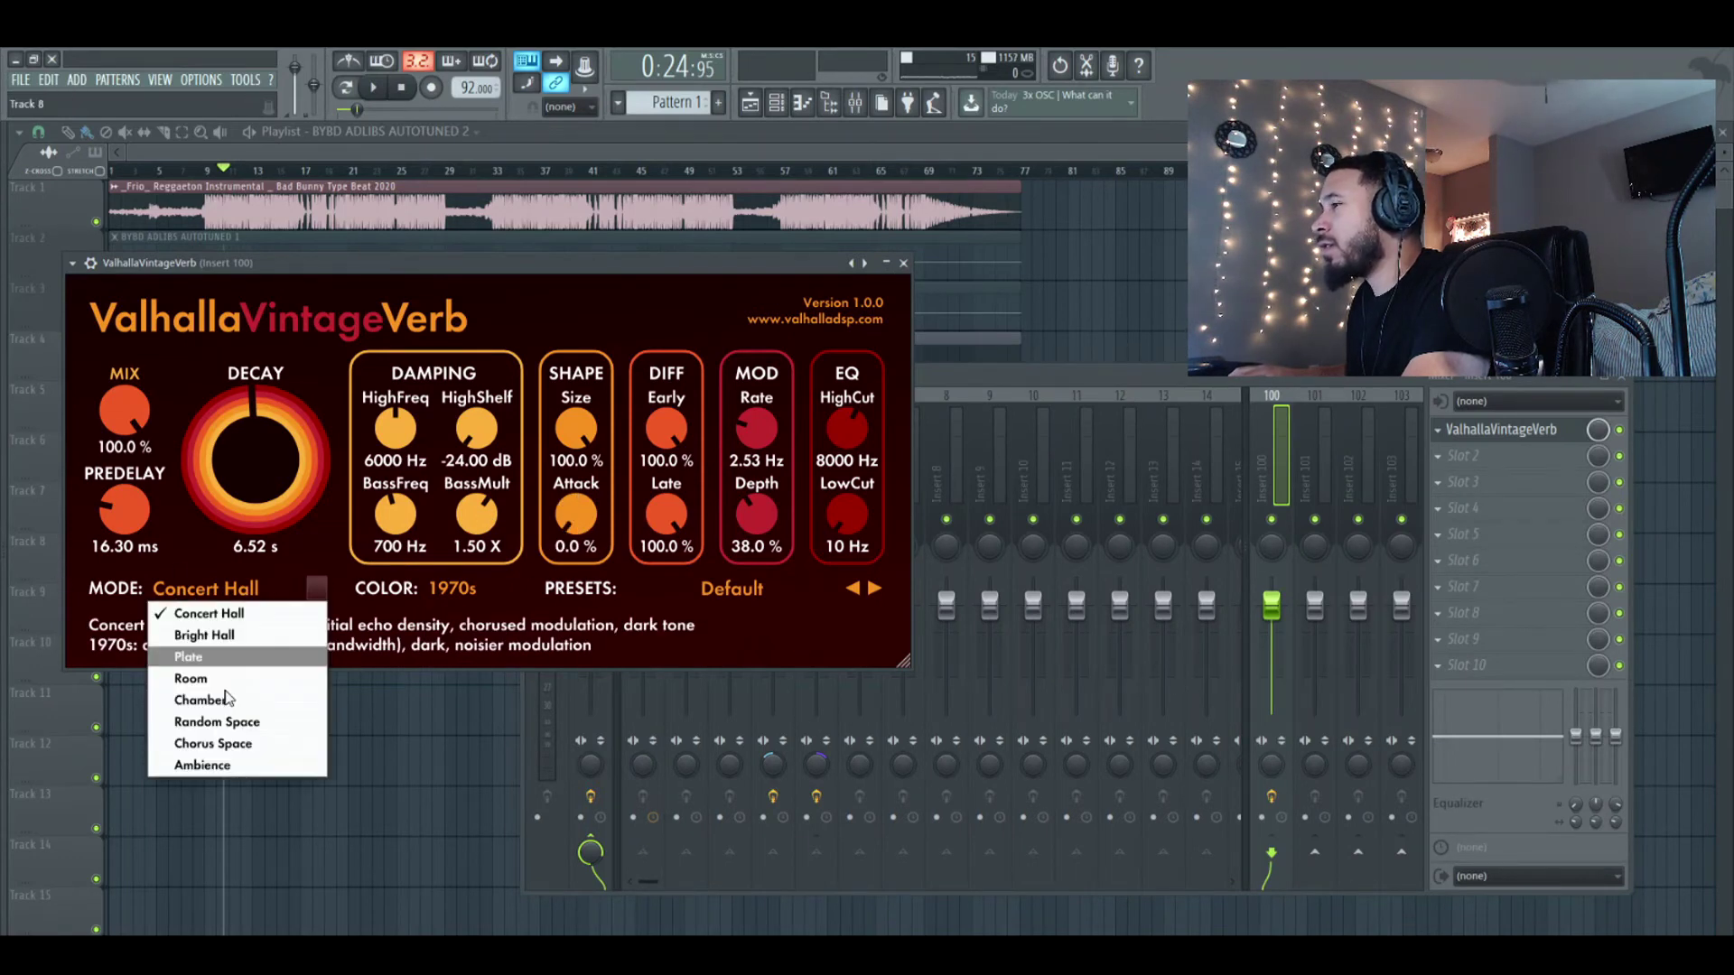
{"action": "left_click", "coordinate": [225, 720]}
Play the mix, reset the VOCALS track's send level to Insert 100, and bring the reverb window forward
{"action": "key", "text": "space"}
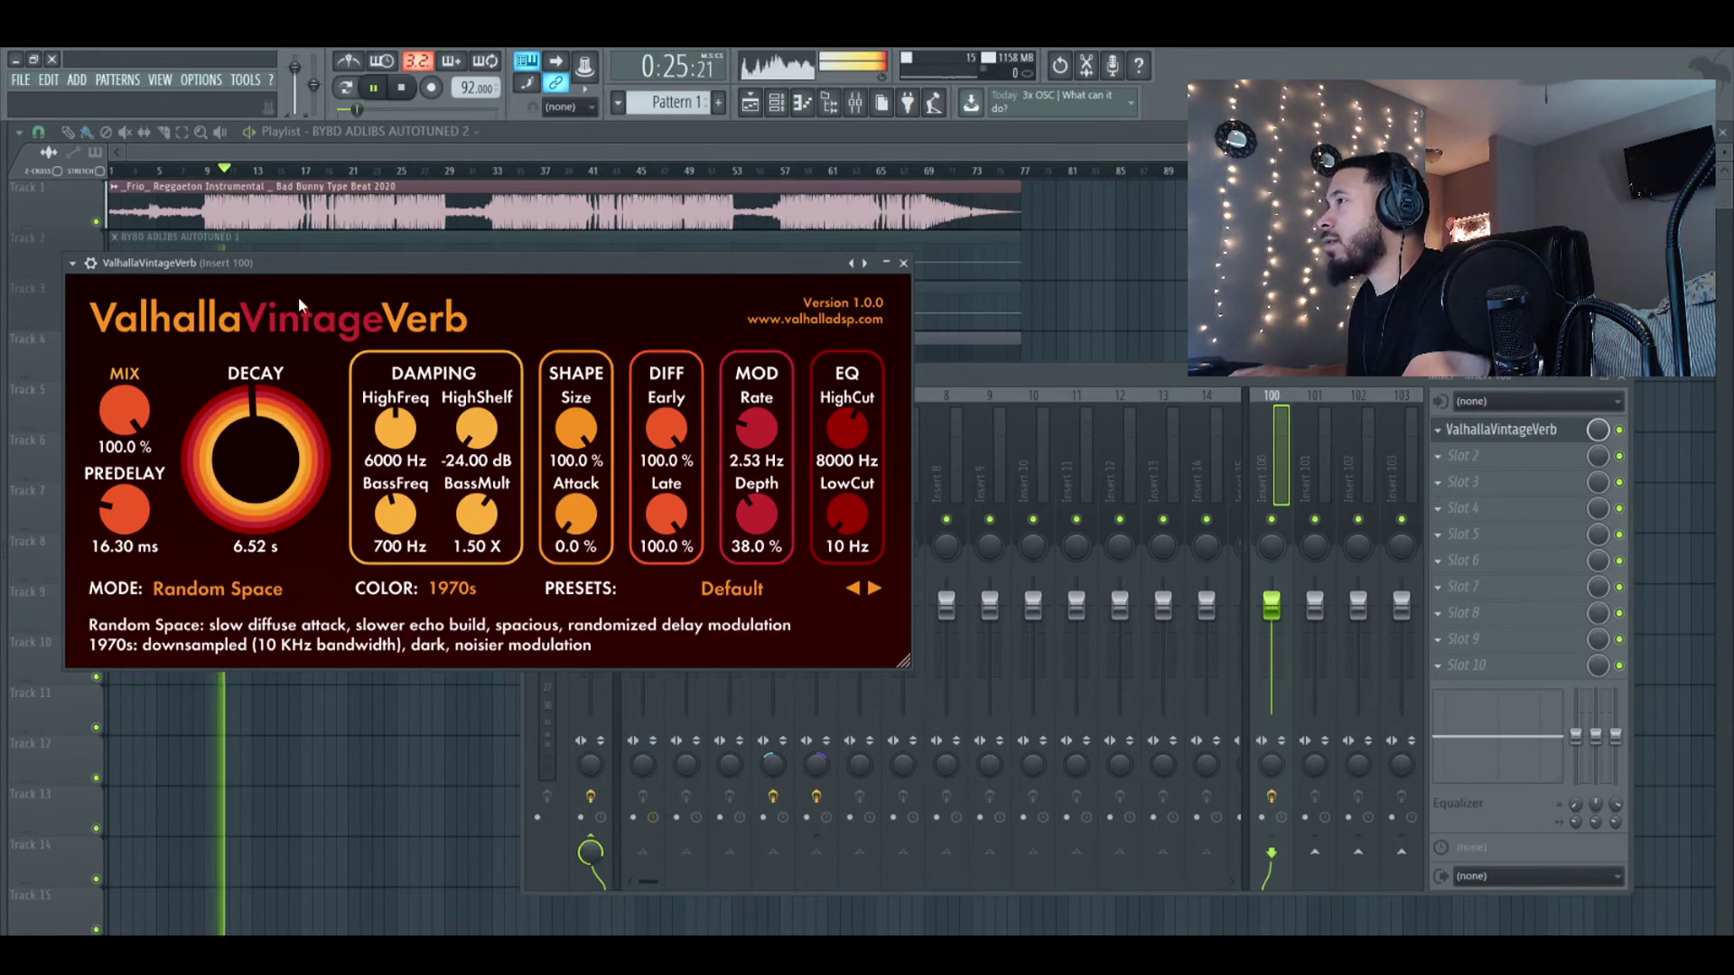
{"action": "left_click", "coordinate": [1169, 384]}
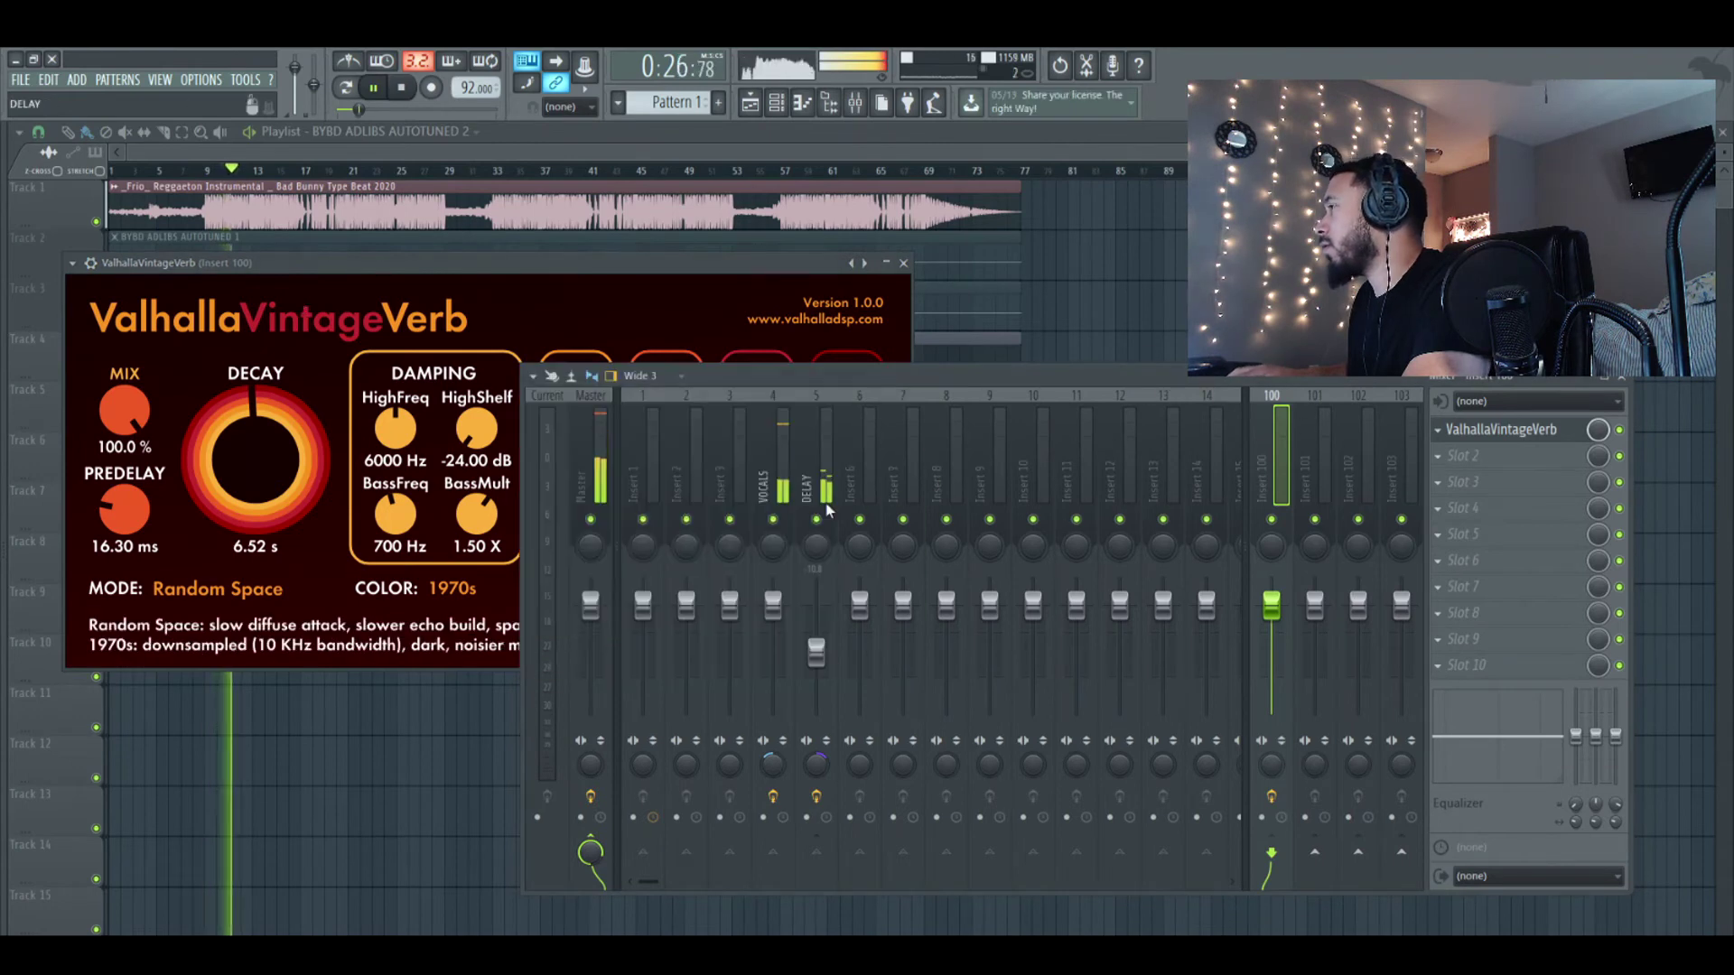
{"action": "left_click", "coordinate": [773, 474]}
{"action": "right_click", "coordinate": [1273, 849]}
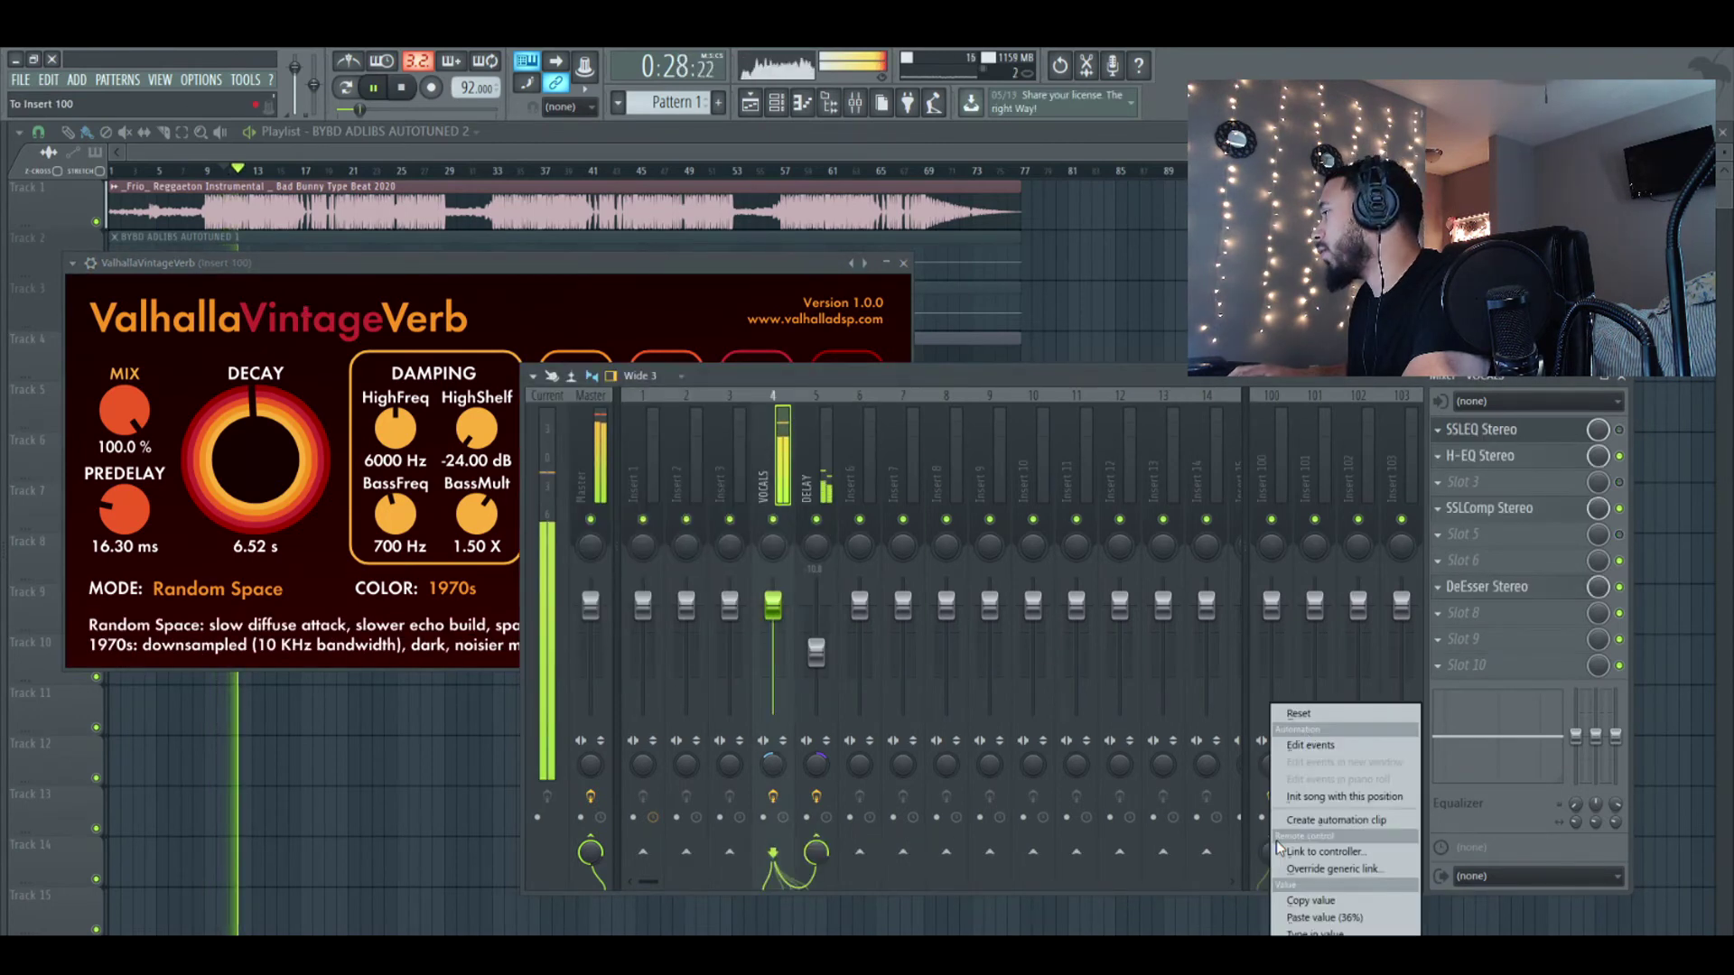
{"action": "left_click", "coordinate": [1315, 713]}
{"action": "left_click", "coordinate": [540, 278]}
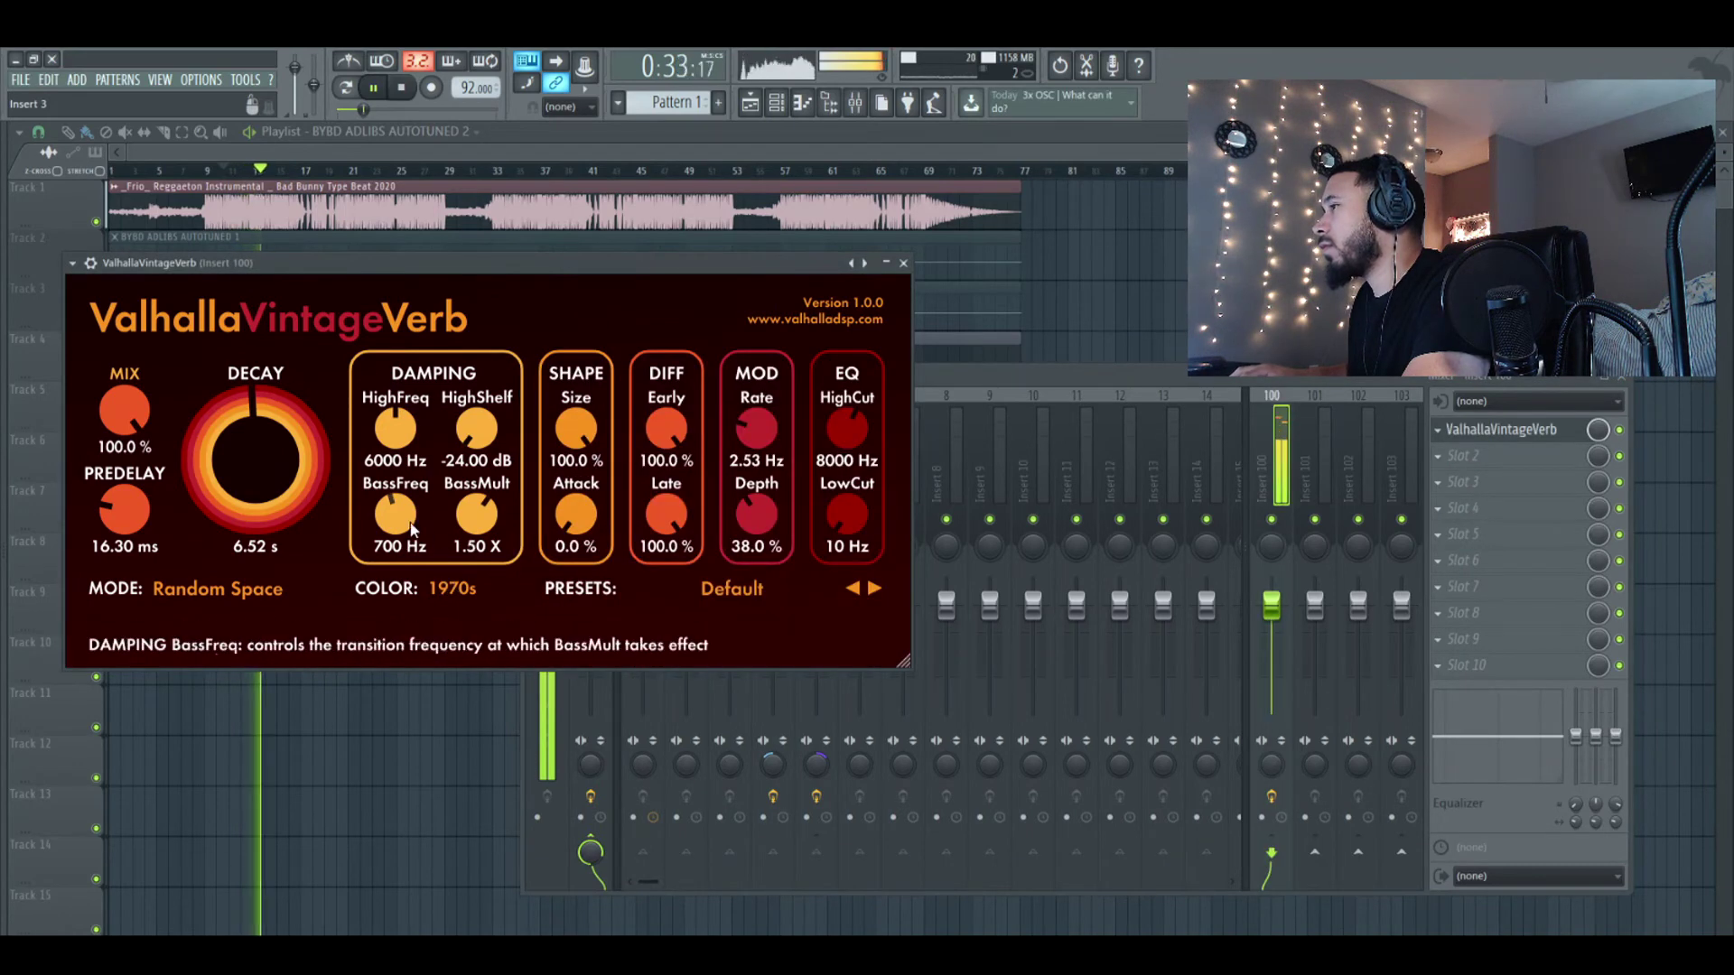
Try the Chamber reverb mode, then return to Random Space
{"action": "left_click", "coordinate": [231, 591]}
{"action": "left_click", "coordinate": [228, 693]}
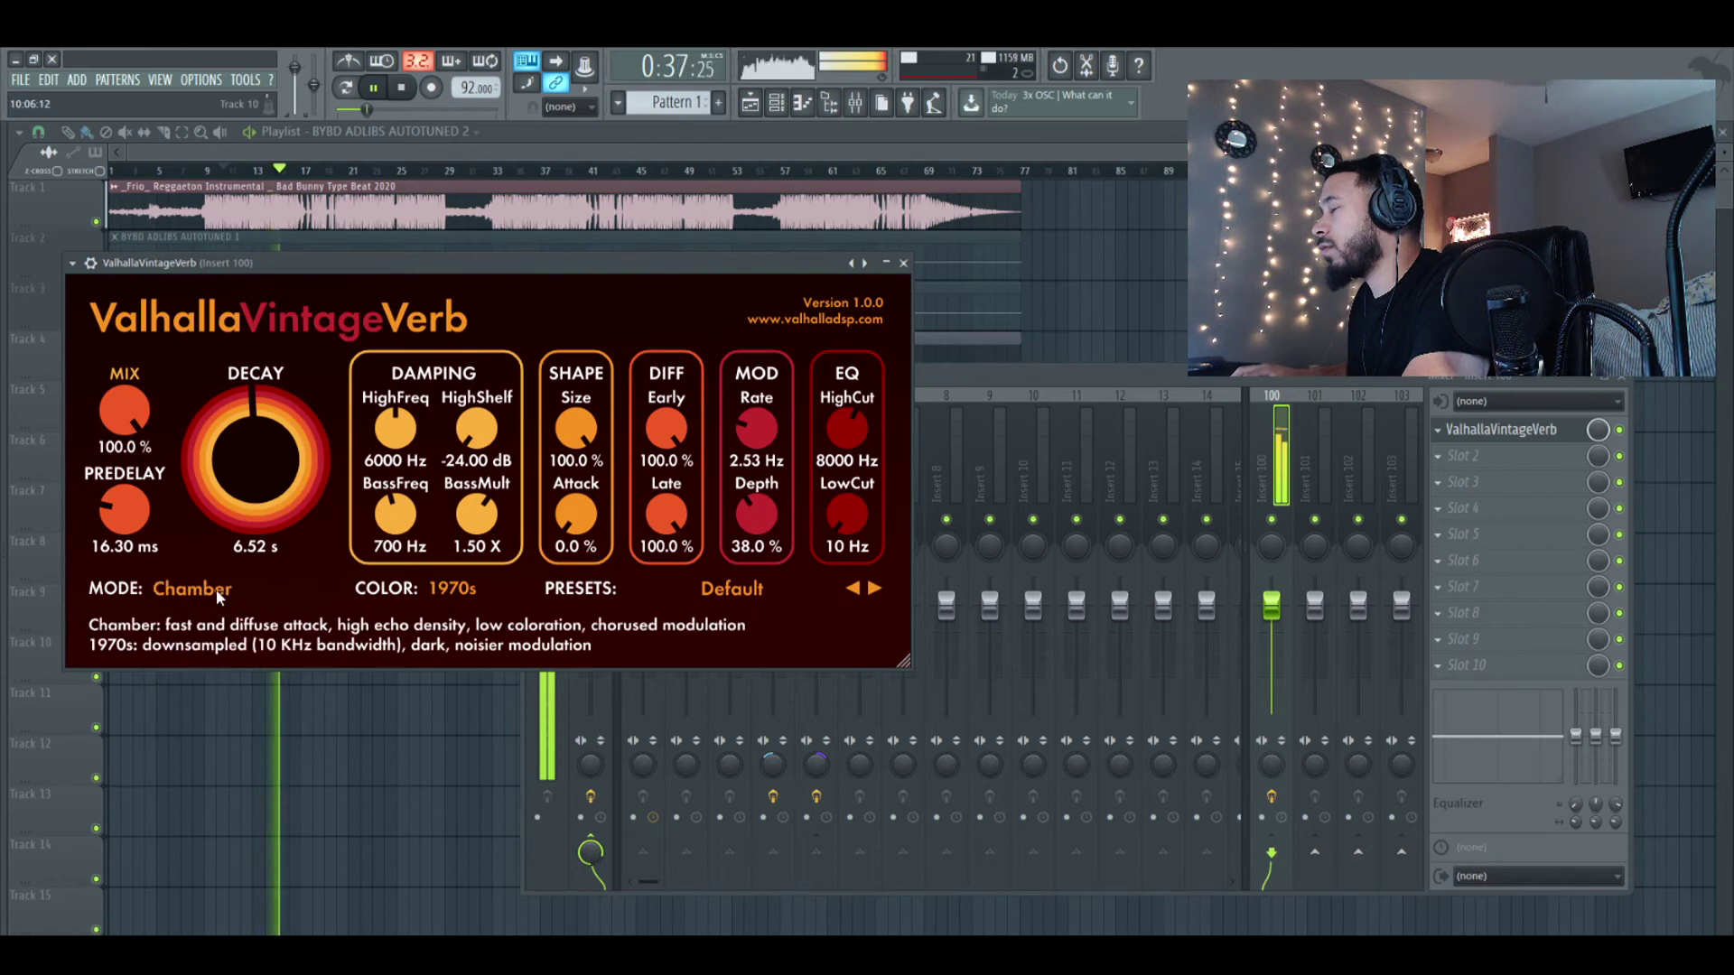
{"action": "left_click", "coordinate": [215, 589]}
{"action": "left_click", "coordinate": [230, 722]}
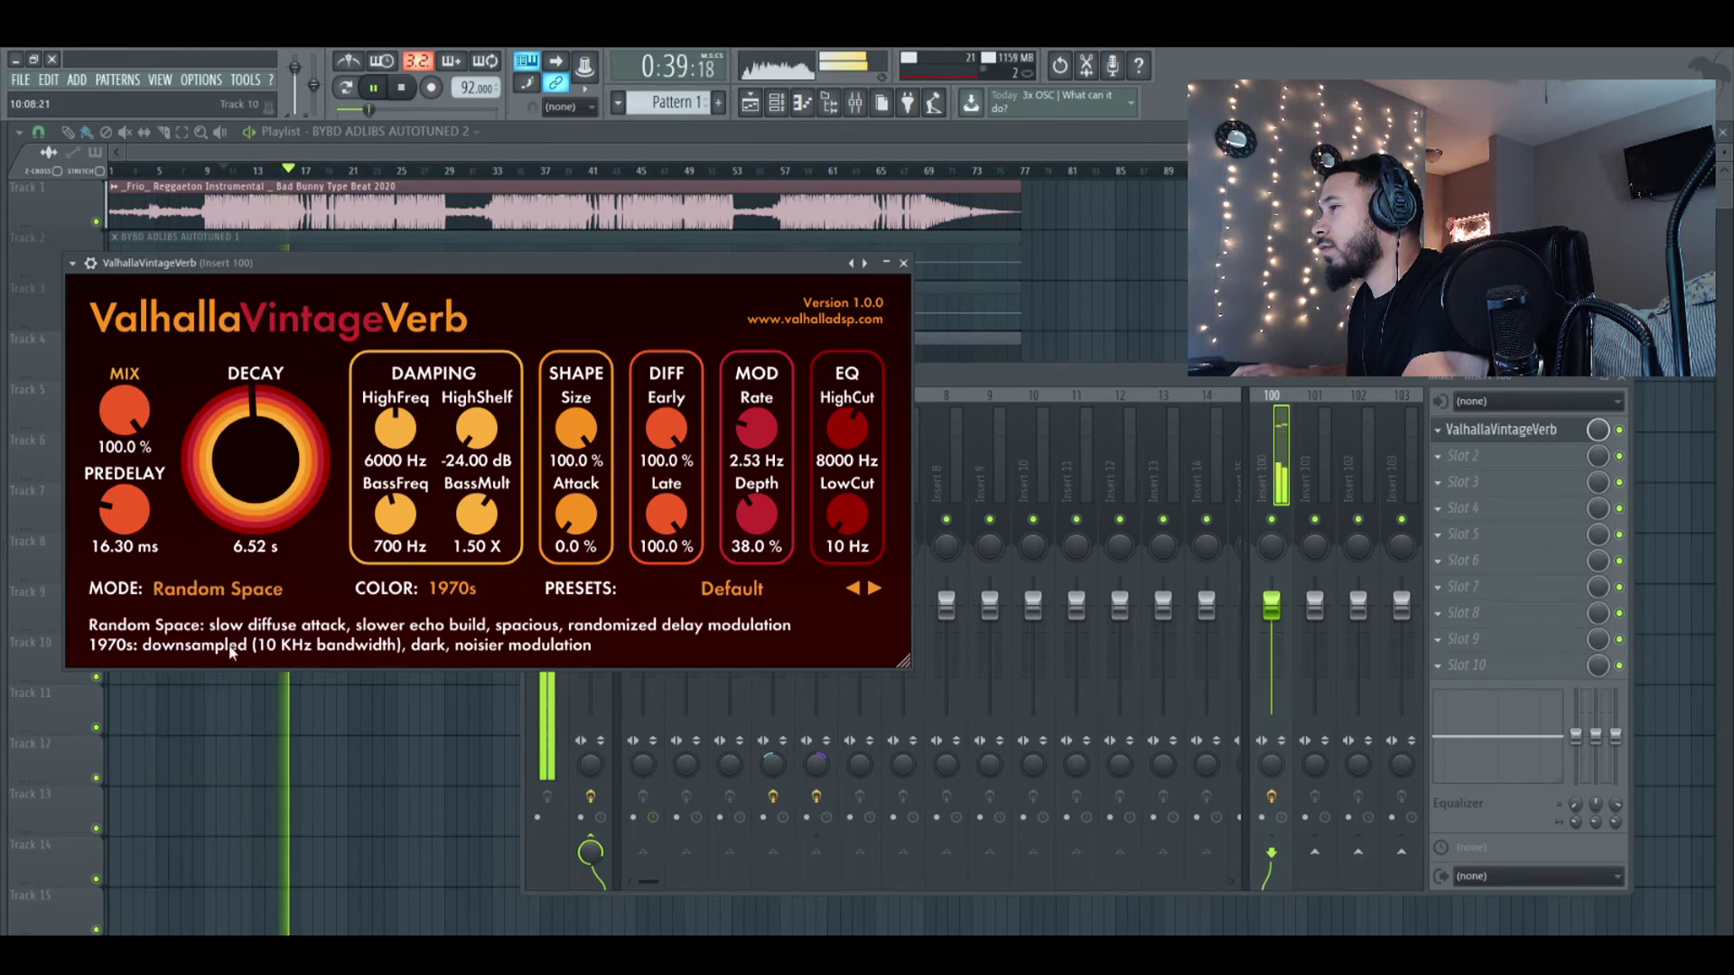
Set the reverb's low cut to 470 Hz and high cut to 7270 Hz, with high damping at 6250 Hz and -11.62 dB
{"action": "left_click_drag", "start_coordinate": [831, 511], "coordinate": [847, 443]}
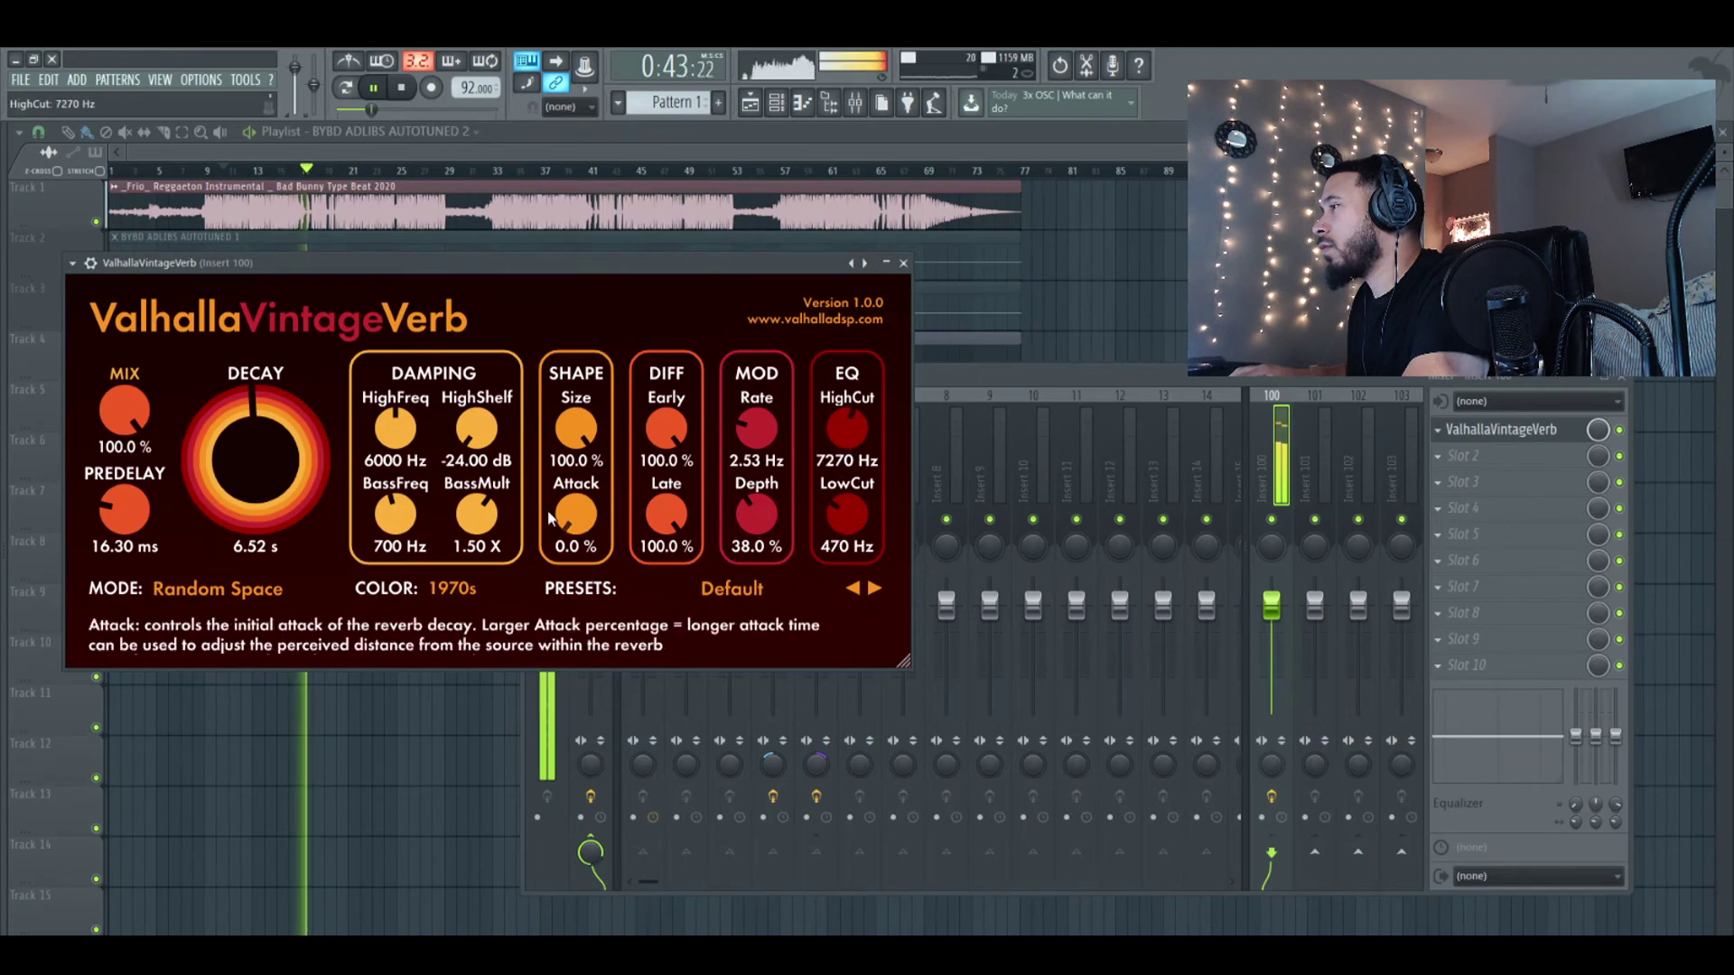
{"action": "left_click_drag", "start_coordinate": [394, 437], "coordinate": [479, 313]}
{"action": "left_click", "coordinate": [391, 443]}
{"action": "left_click_drag", "start_coordinate": [391, 443], "coordinate": [394, 475]}
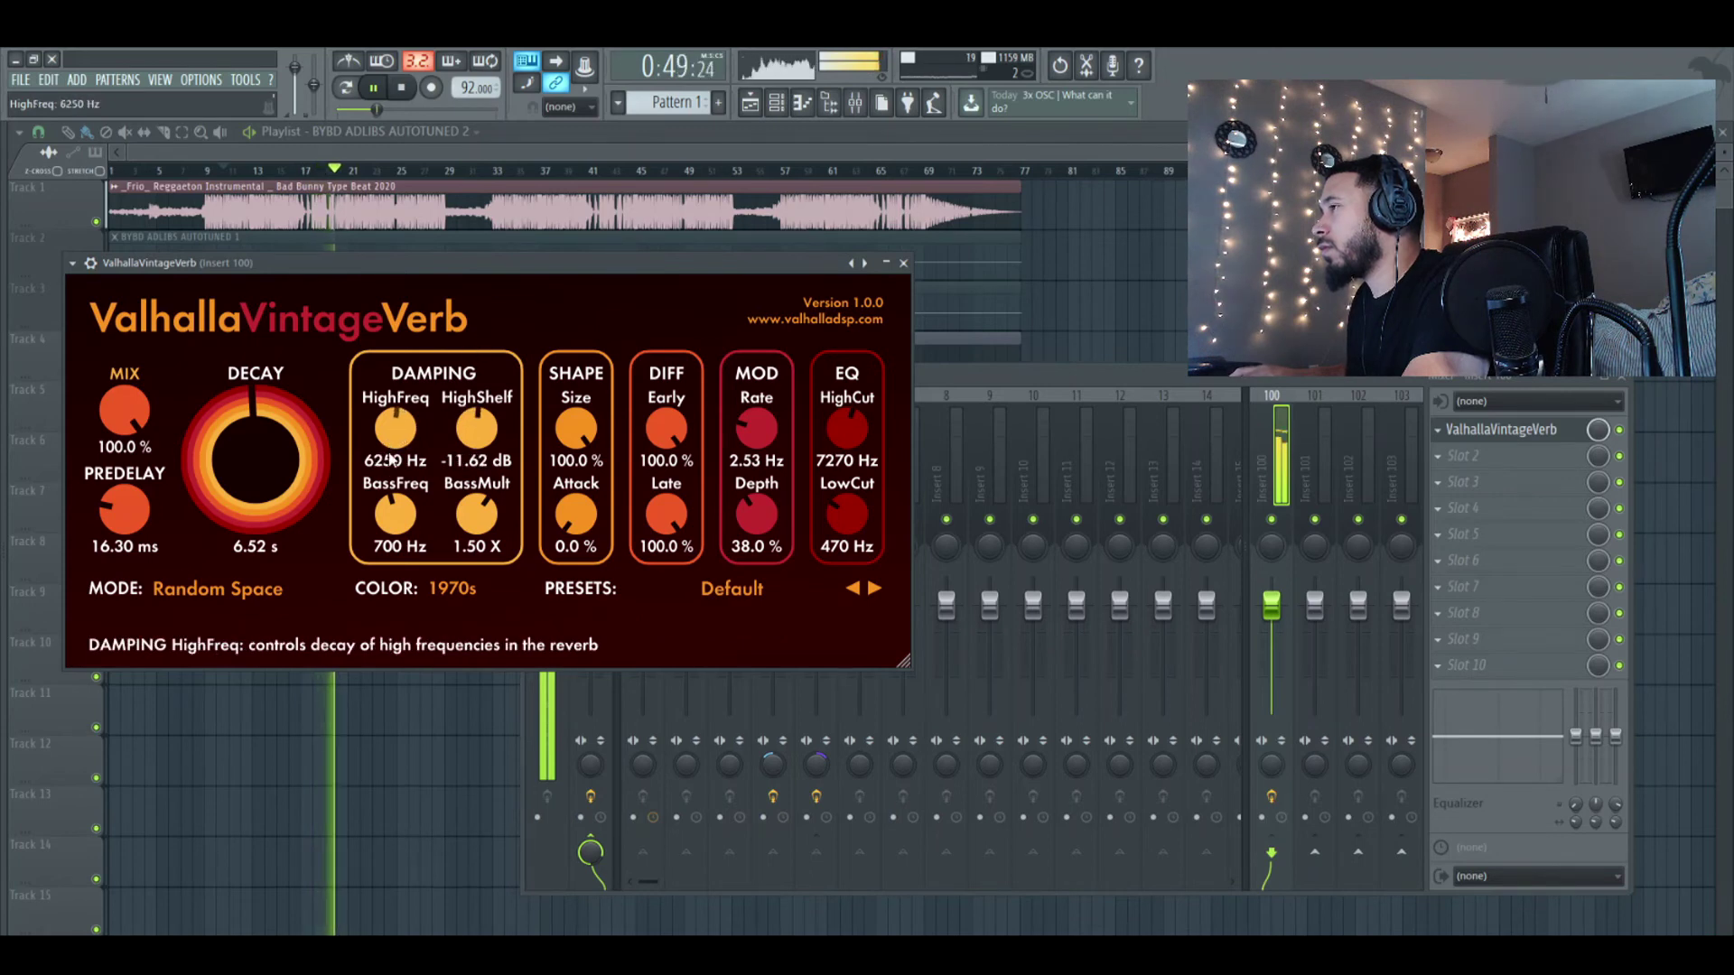
Set the reverb's damping BassFreq to 6290 Hz and BassMult to 1.03 X
{"action": "scroll", "coordinate": [398, 520], "scroll_direction": "up", "scroll_amount": 5}
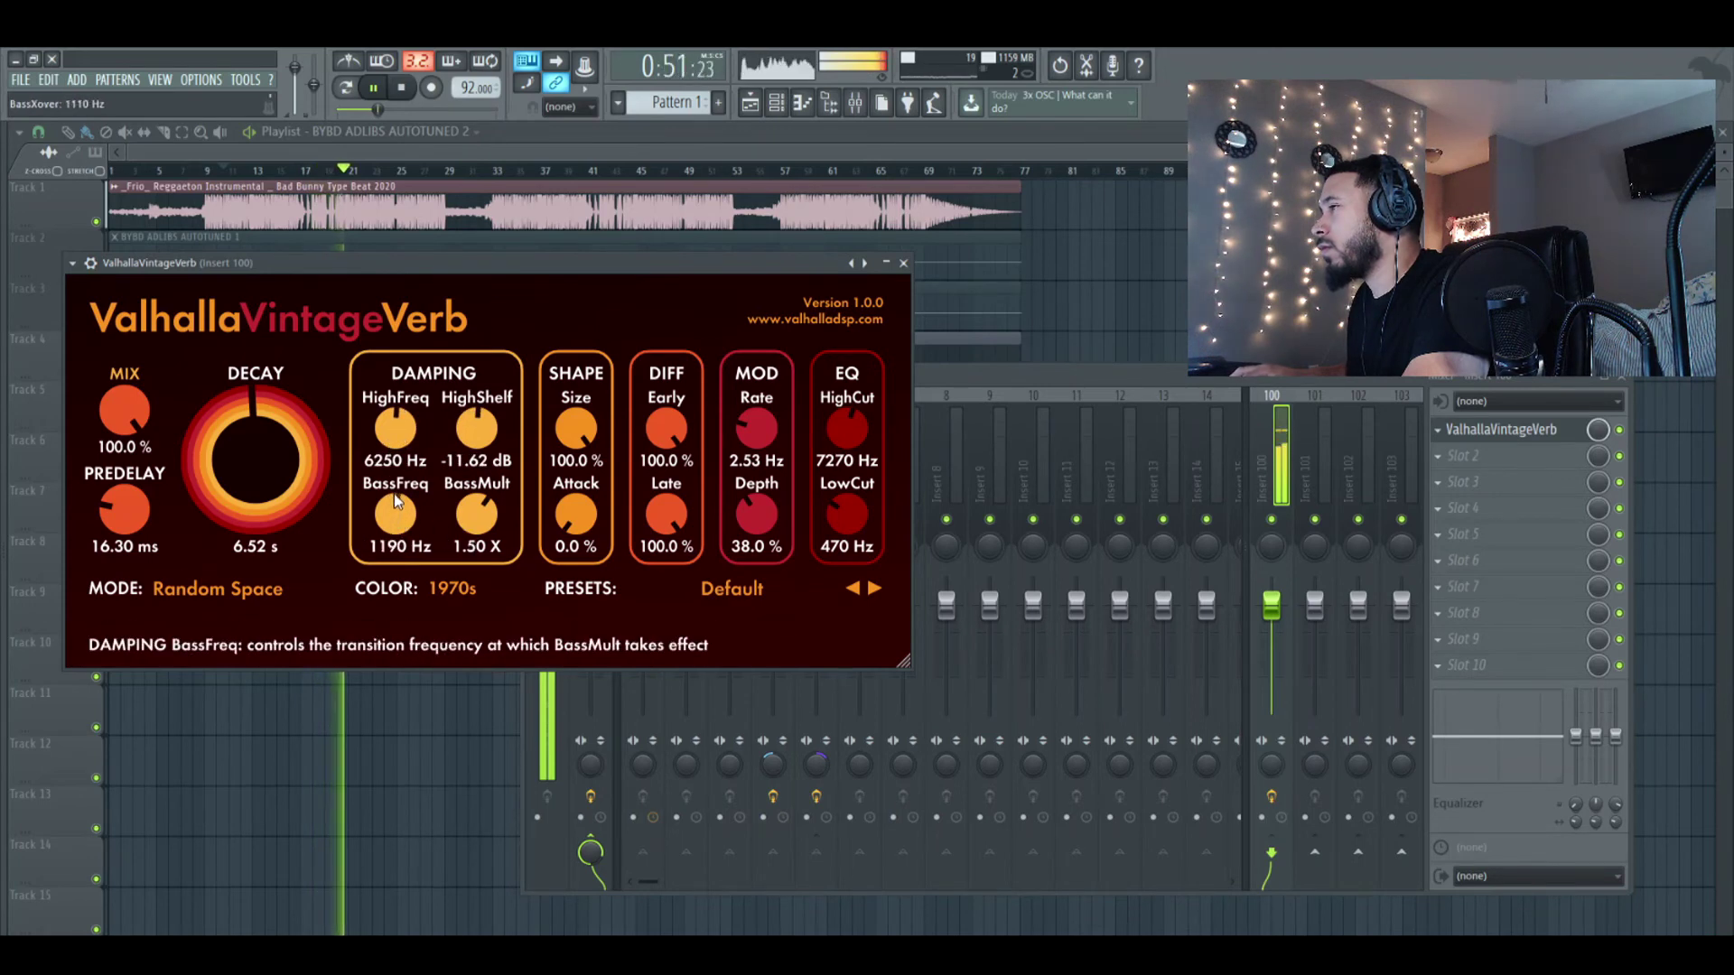
{"action": "scroll", "coordinate": [398, 519], "scroll_direction": "up", "scroll_amount": 3}
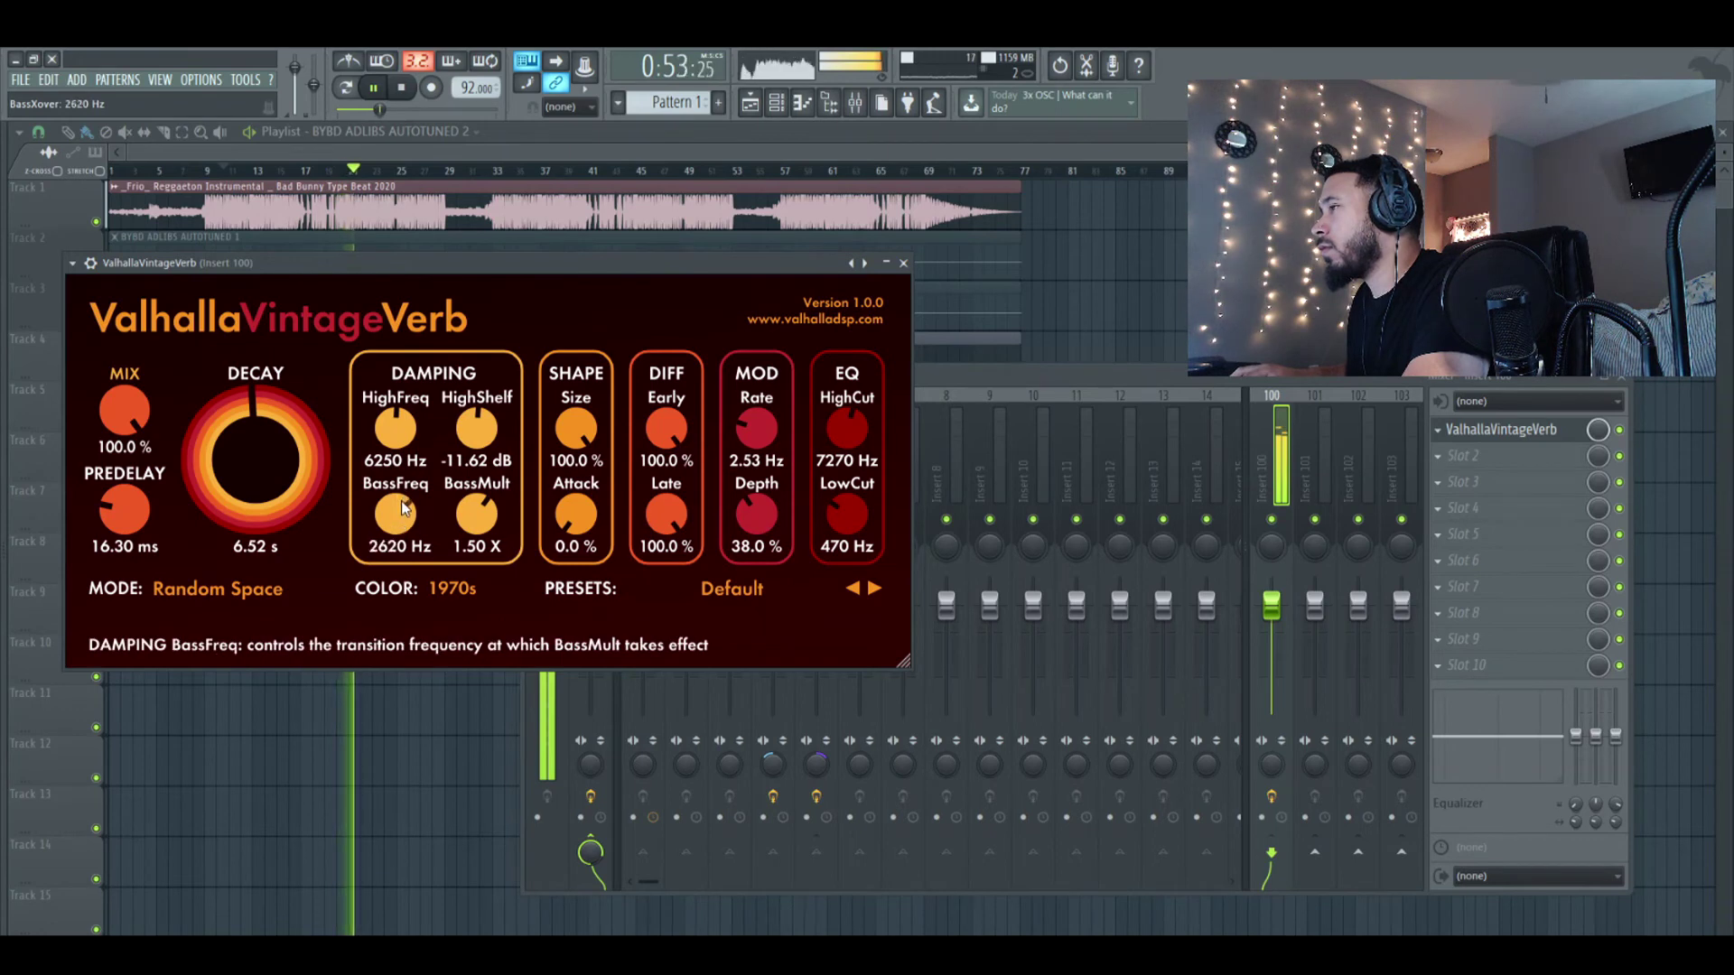
{"action": "left_click_drag", "start_coordinate": [398, 515], "coordinate": [394, 457]}
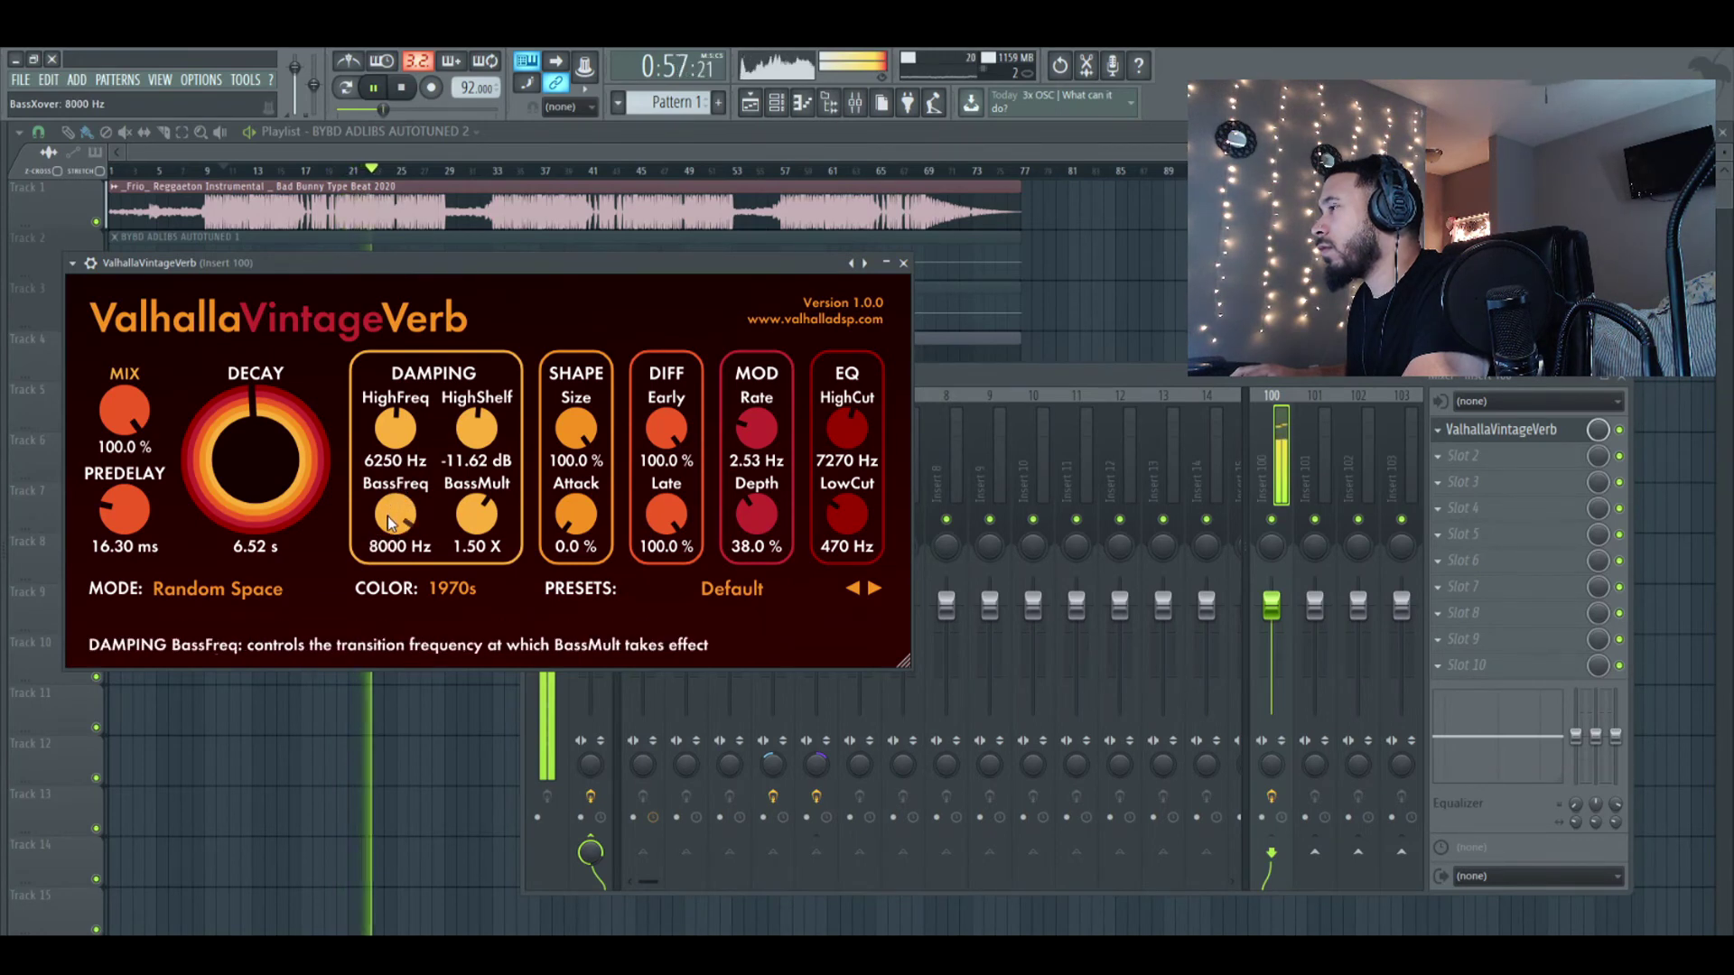
{"action": "scroll", "coordinate": [395, 514], "scroll_direction": "down", "scroll_amount": 2}
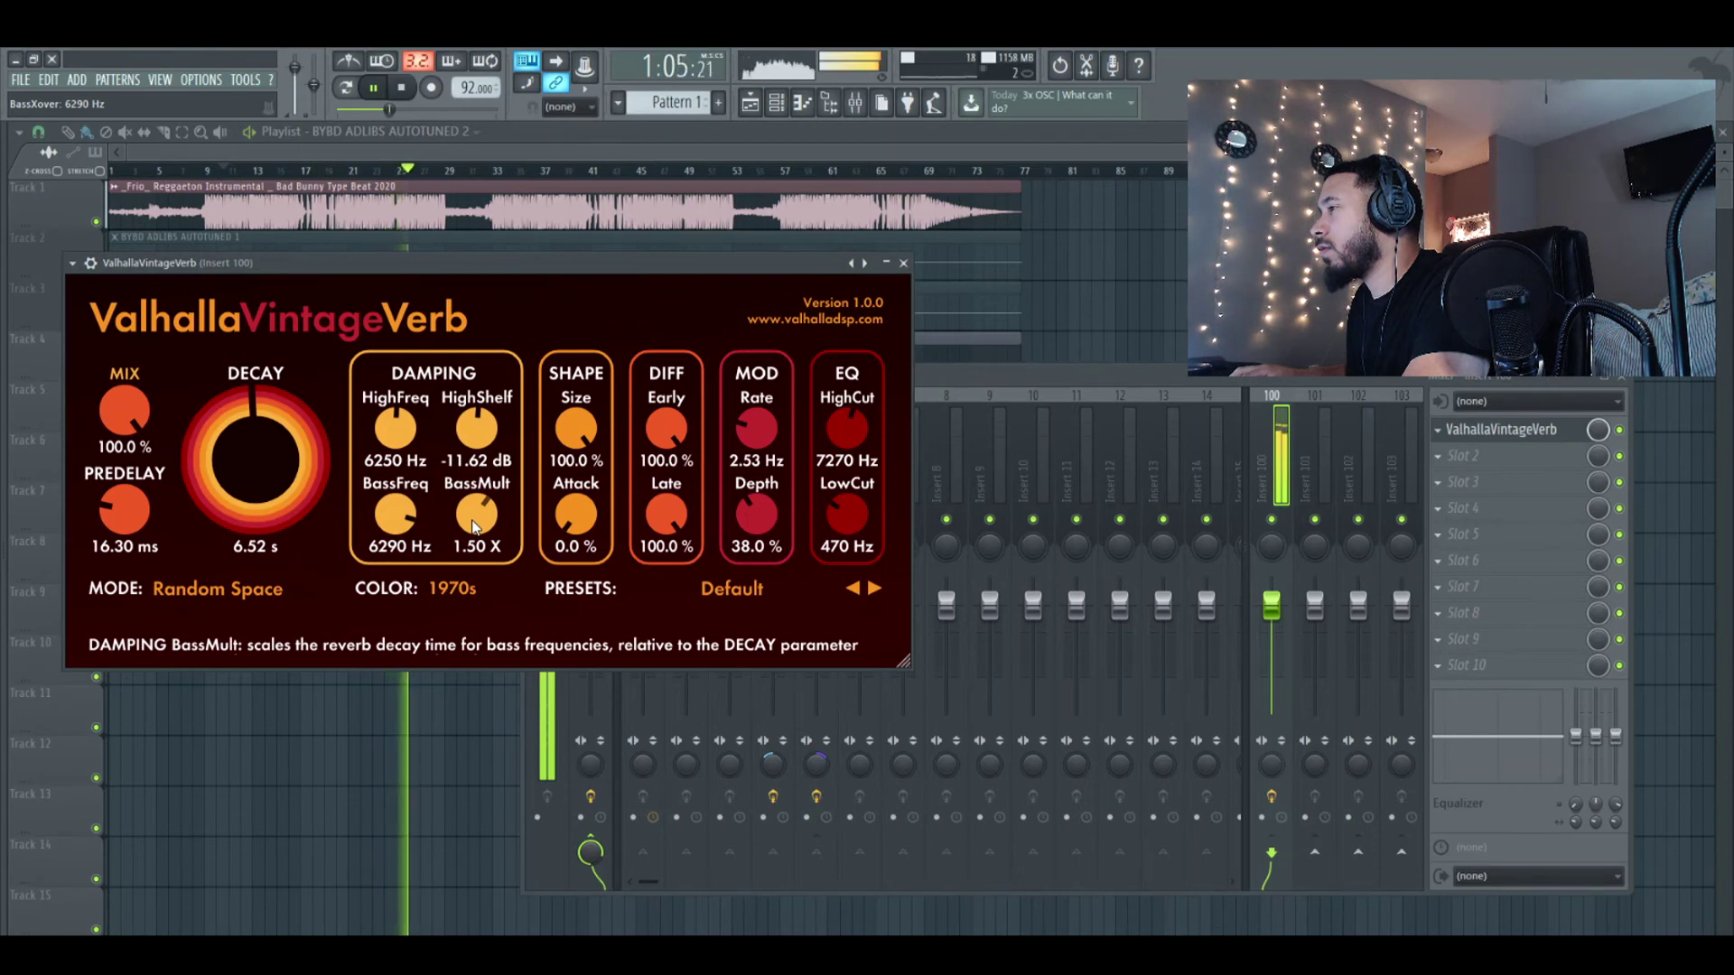
{"action": "left_click_drag", "start_coordinate": [474, 526], "coordinate": [473, 655]}
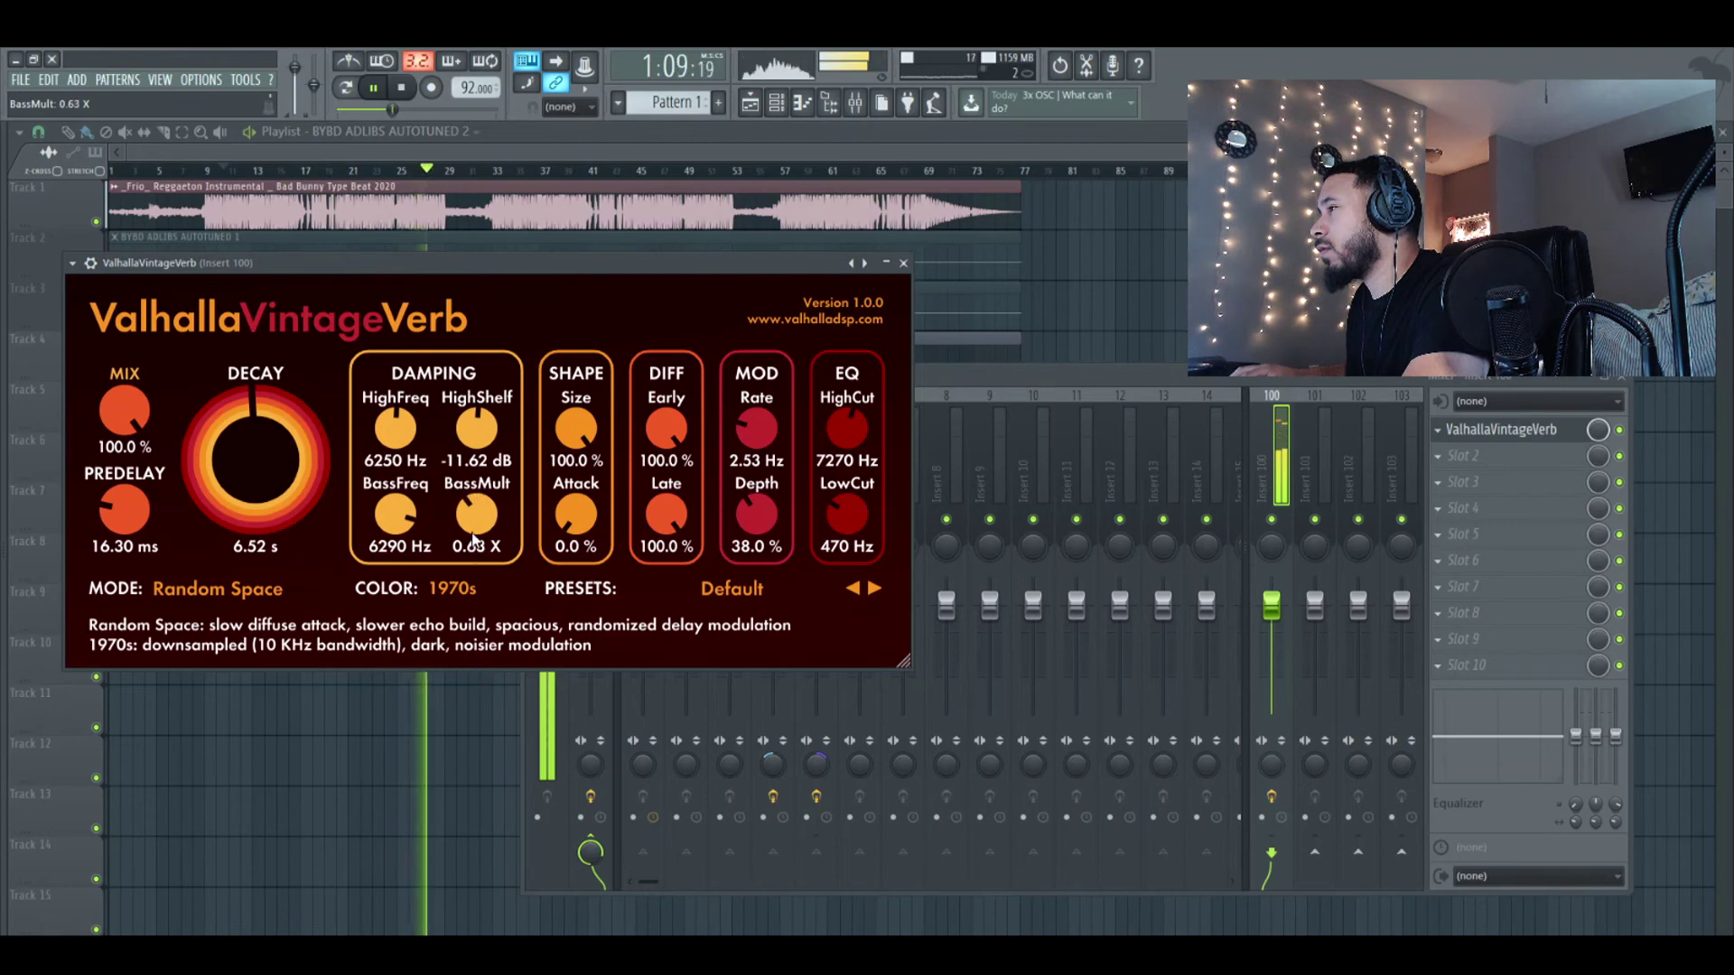
{"action": "left_click_drag", "start_coordinate": [475, 526], "coordinate": [477, 513]}
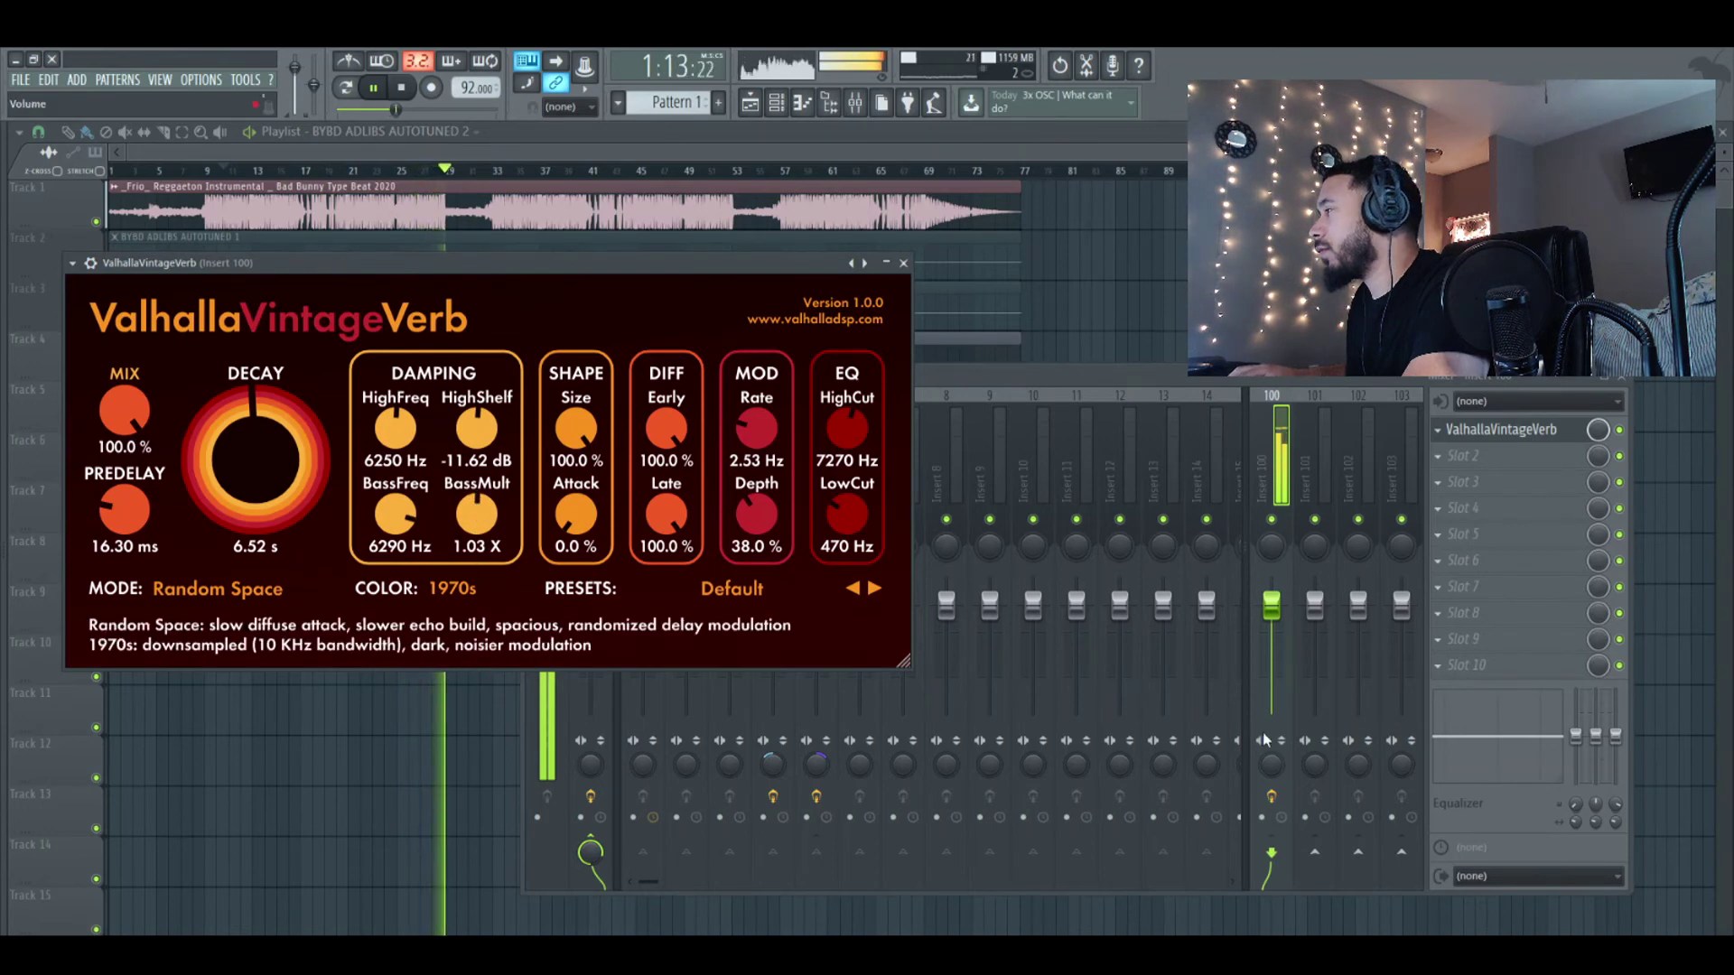
Move Insert 100's stereo separation slightly toward separated, listen to the reverb, and stop playback
{"action": "left_click_drag", "start_coordinate": [1272, 764], "coordinate": [1272, 778]}
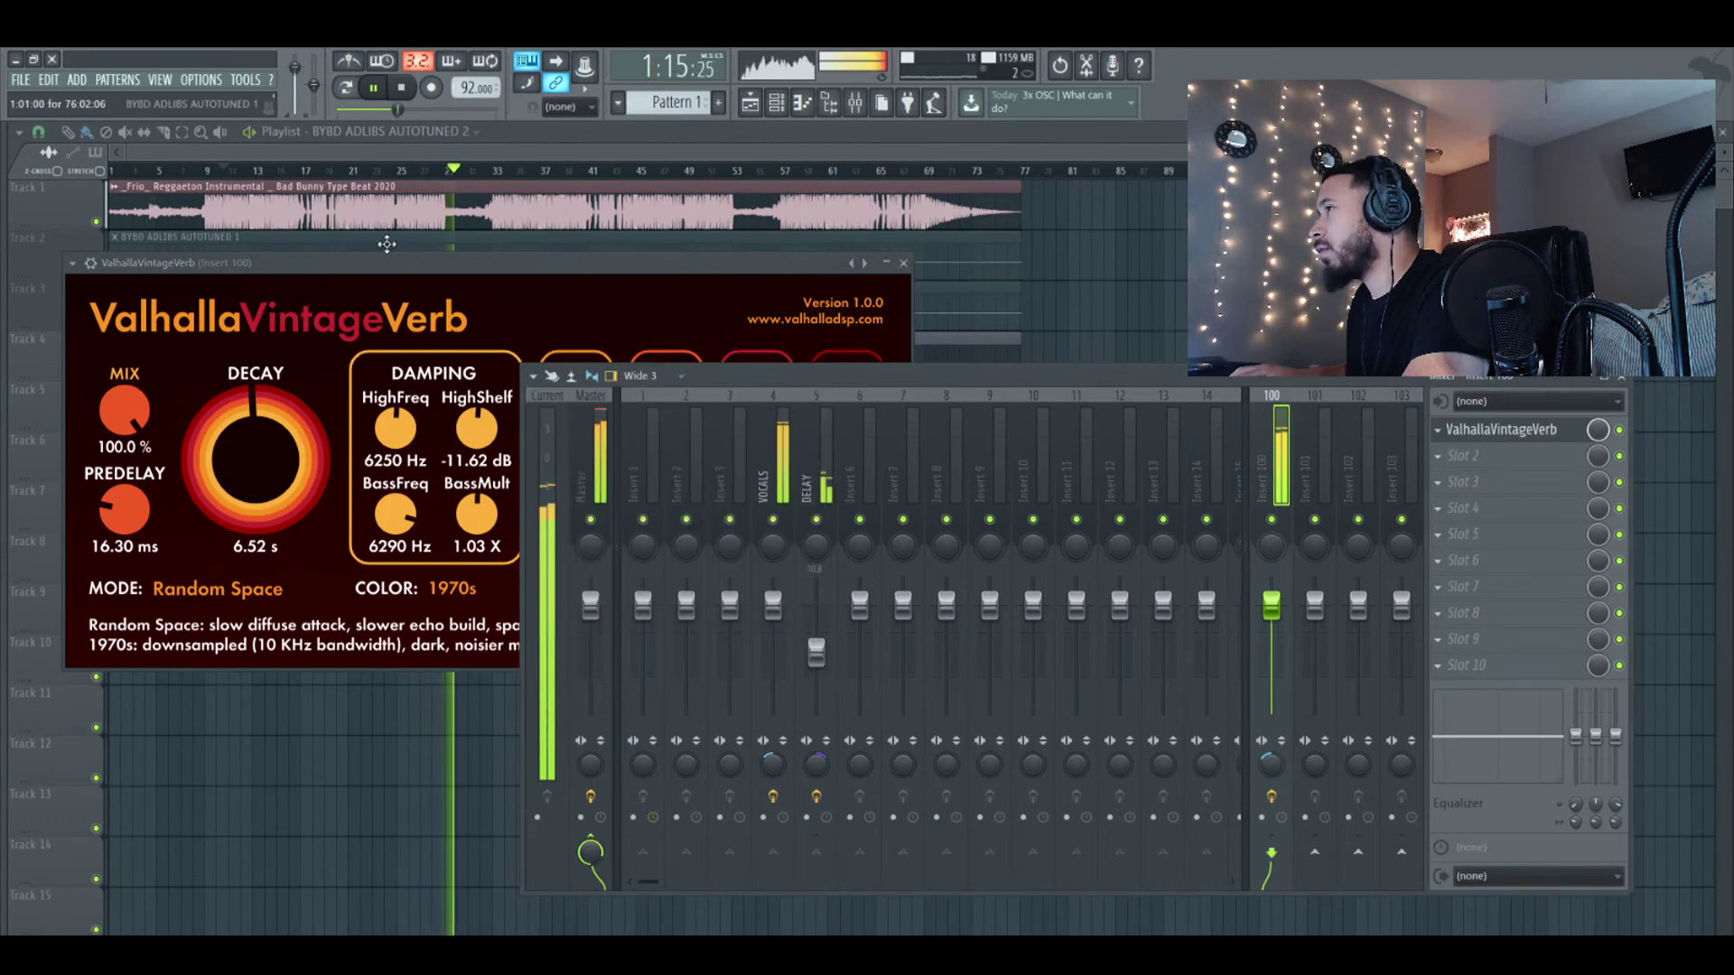
{"action": "left_click", "coordinate": [413, 278]}
{"action": "key", "text": "space"}
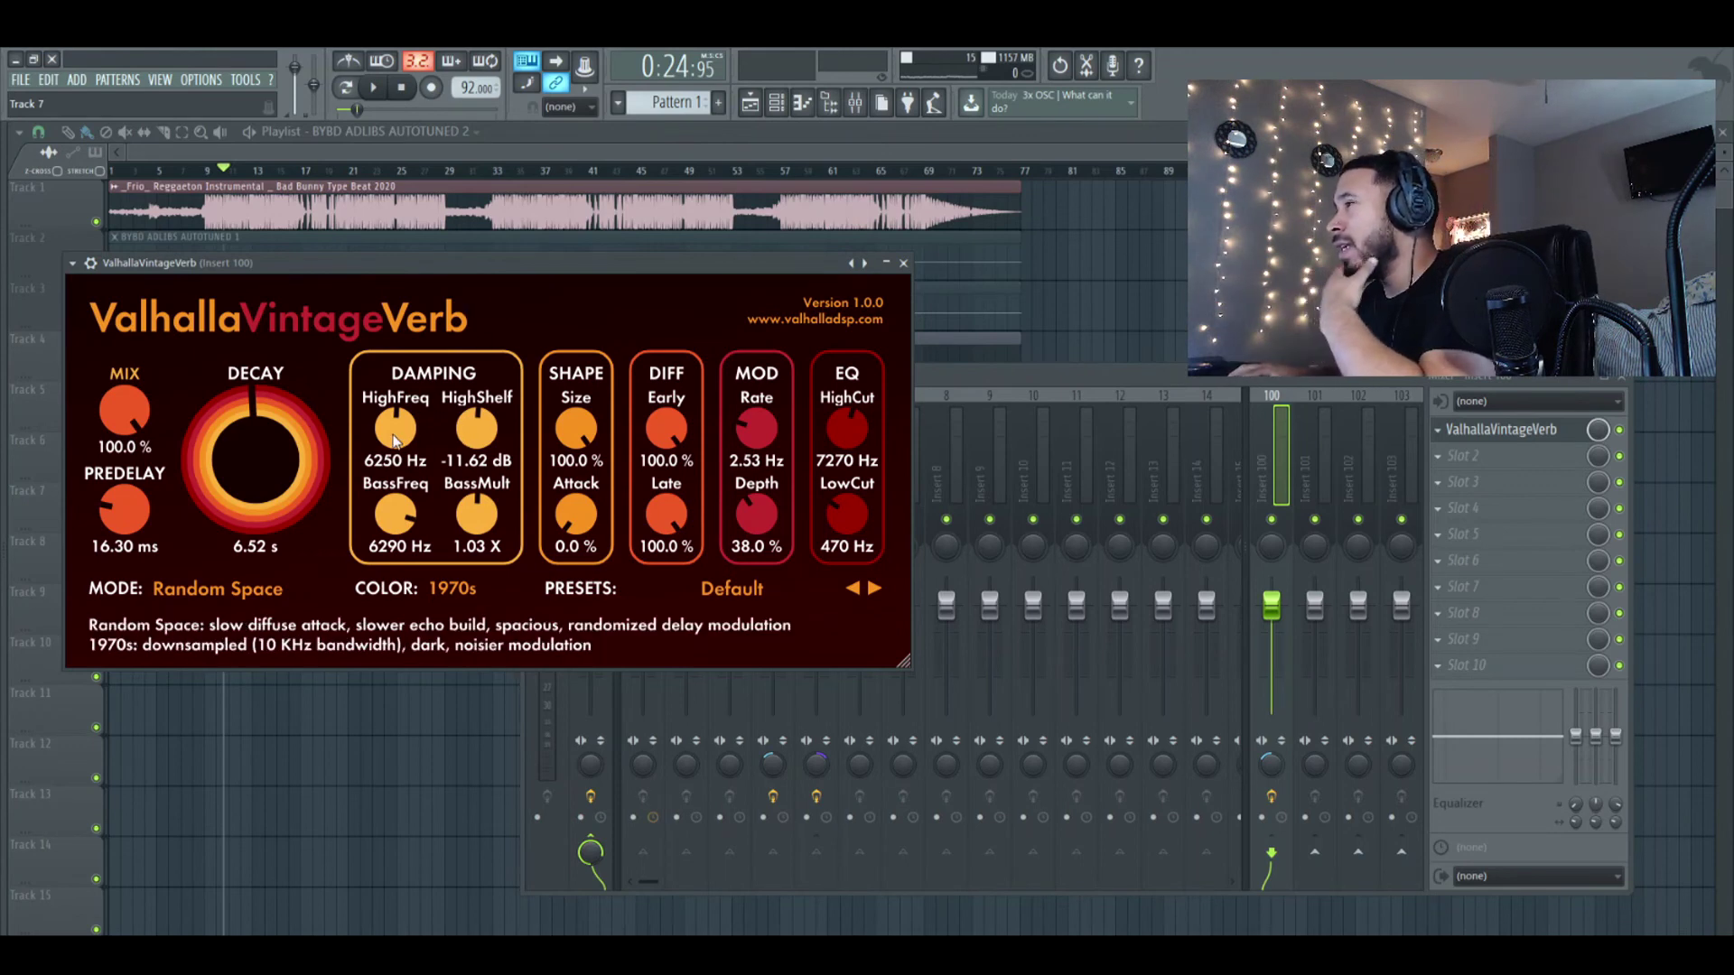
{"action": "mouse_move", "coordinate": [405, 416]}
{"action": "mouse_move", "coordinate": [479, 432]}
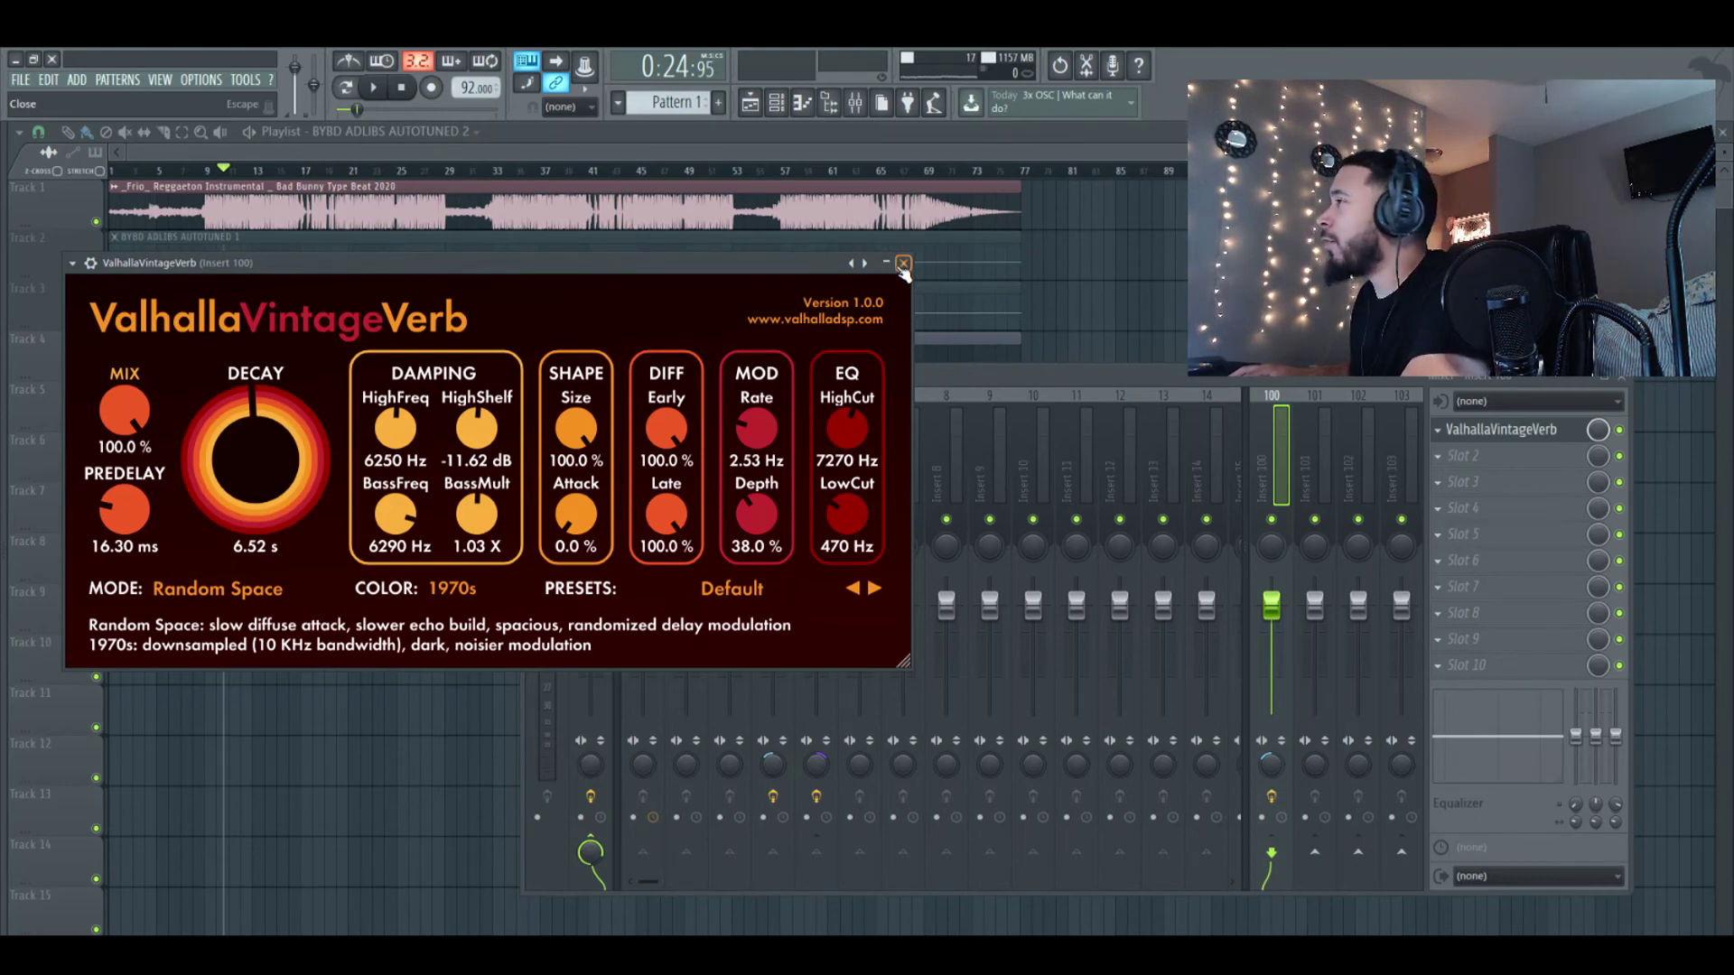
Close the reverb window, play the mix, and load Fruity Parametric EQ 2 into the second effect slot of Insert 100
{"action": "key", "text": "Escape"}
{"action": "left_click", "coordinate": [784, 467]}
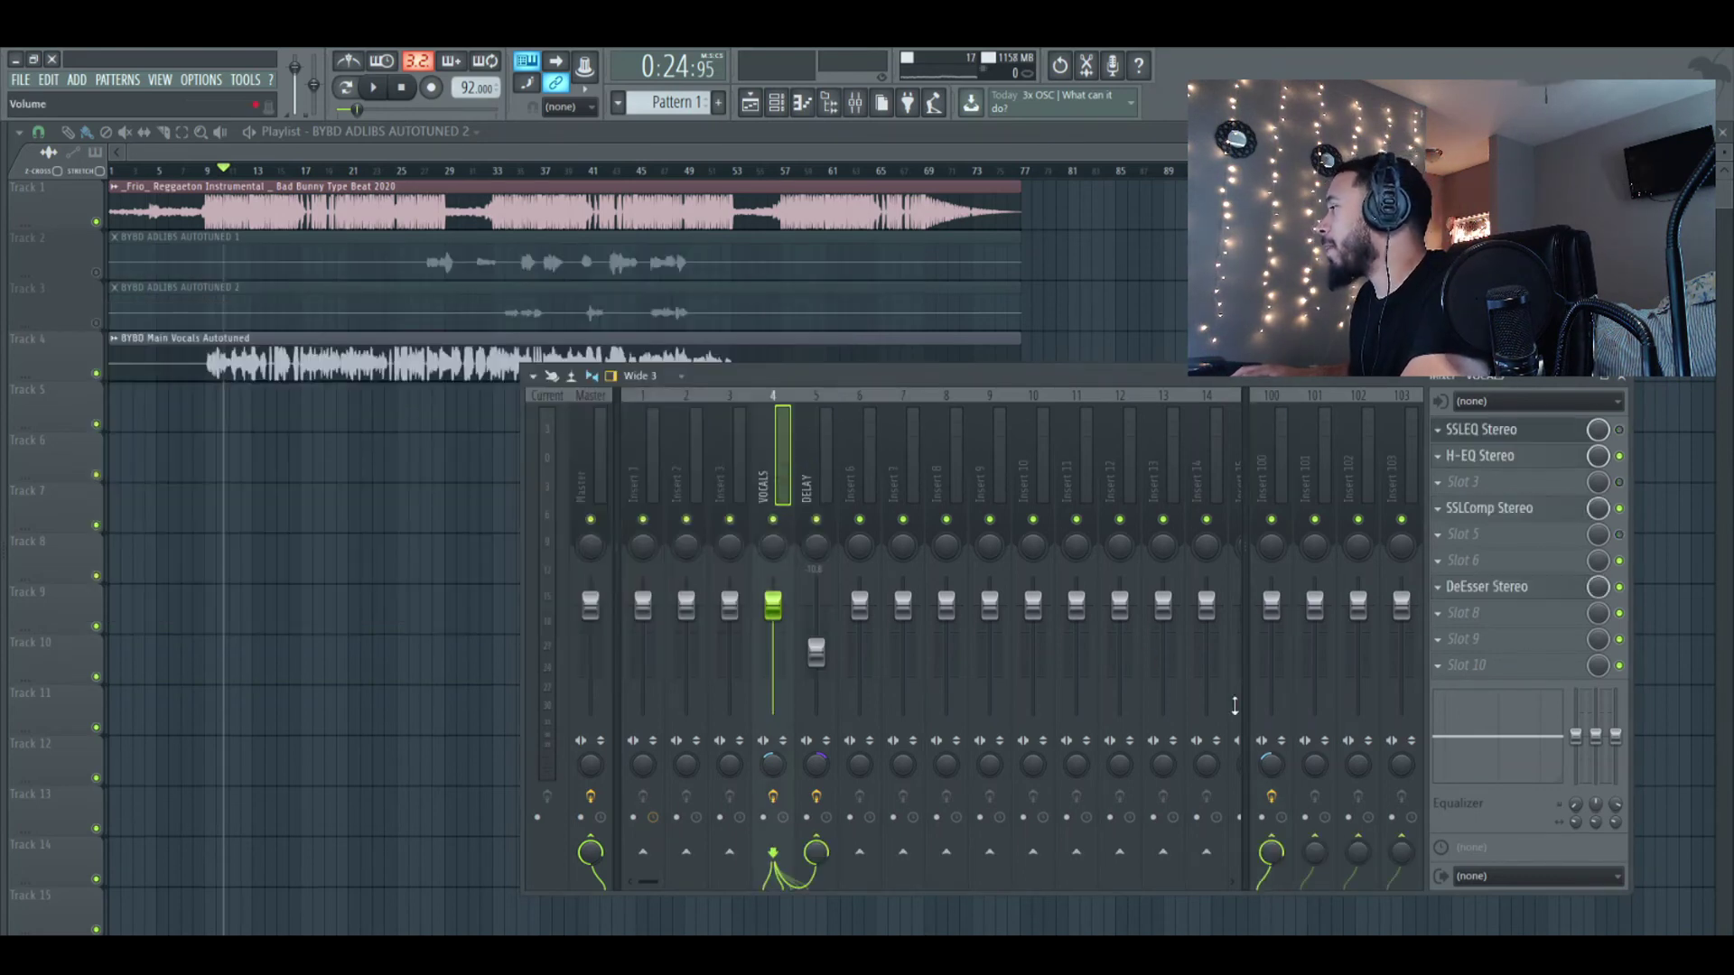
{"action": "left_click", "coordinate": [1276, 486]}
{"action": "key", "text": "space"}
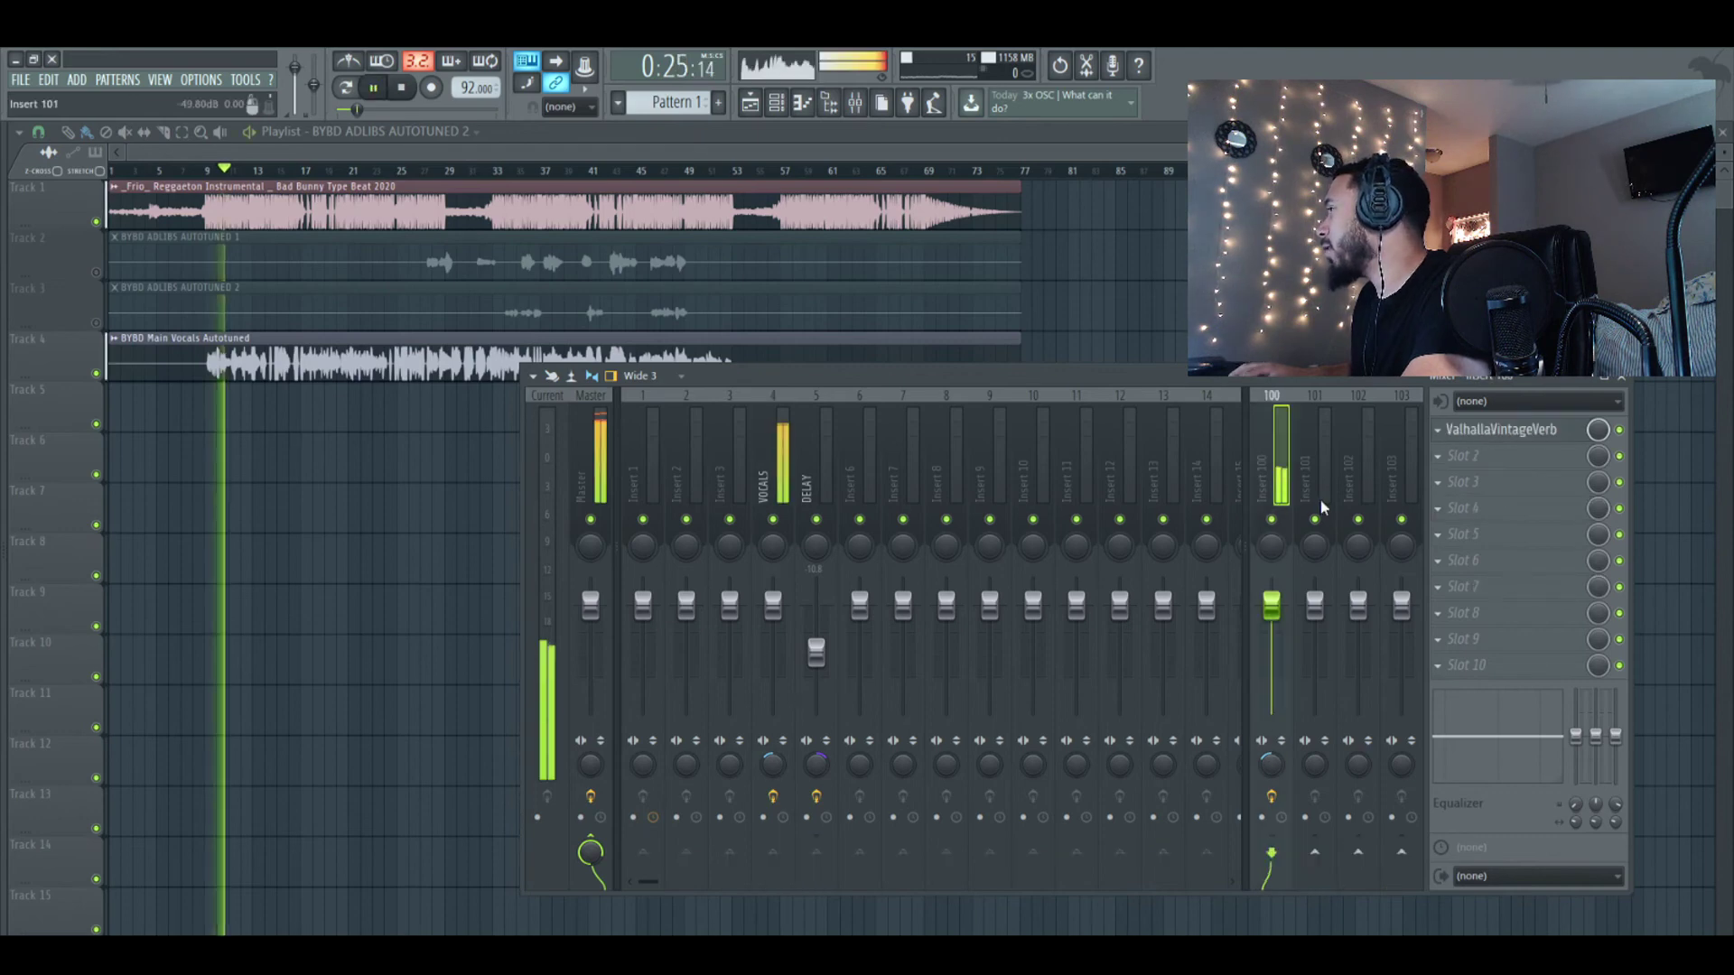
{"action": "left_click", "coordinate": [1481, 456]}
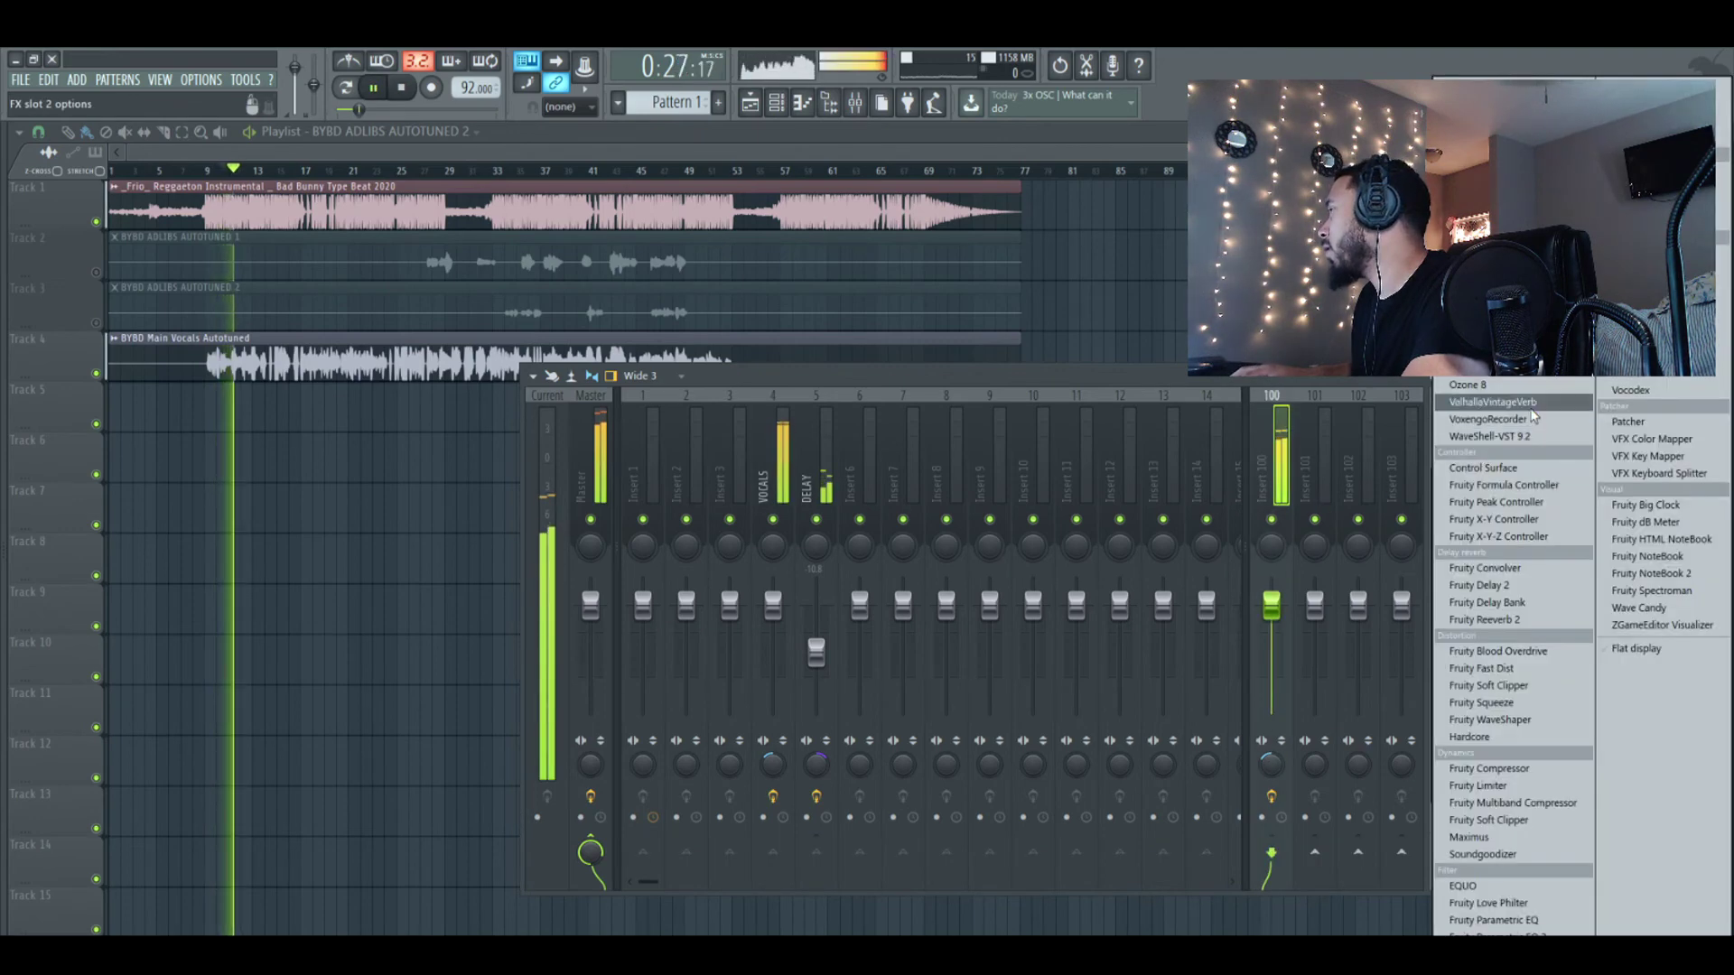
{"action": "left_click", "coordinate": [1495, 934]}
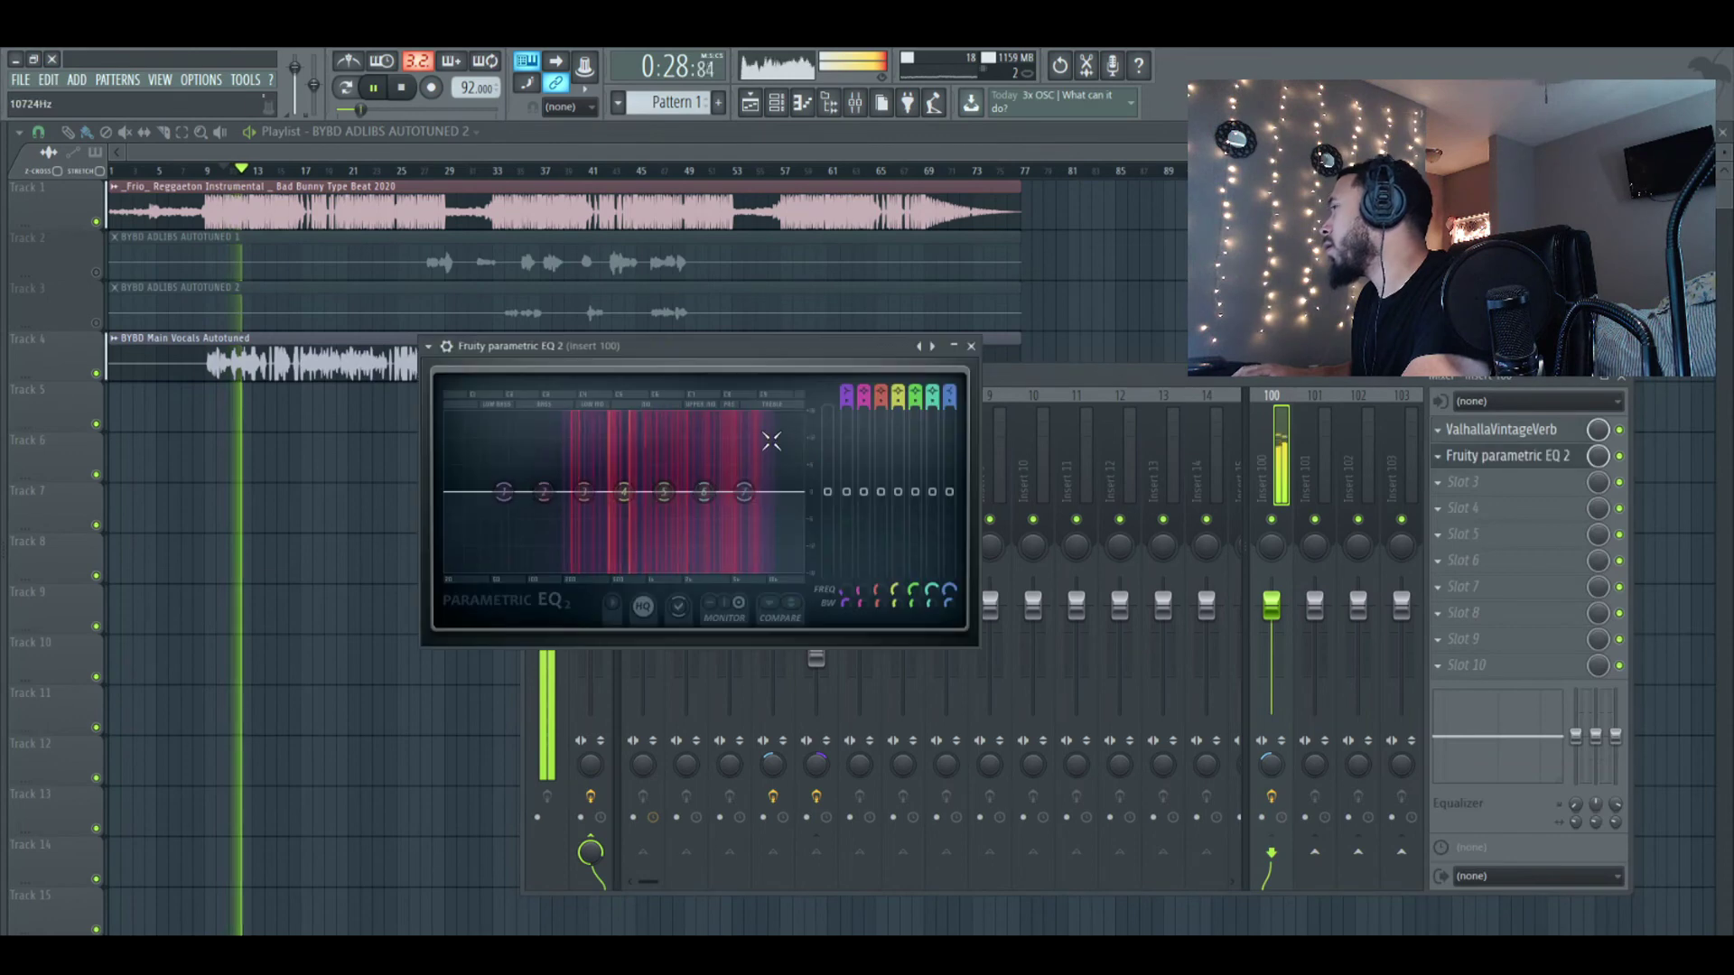
Roll off Insert 100's lows and highs in Fruity Parametric EQ 2 and lower the mixer equalizer's low and high bands to -18.0
{"action": "left_click_drag", "start_coordinate": [530, 495], "coordinate": [602, 569]}
{"action": "left_click_drag", "start_coordinate": [744, 485], "coordinate": [743, 569]}
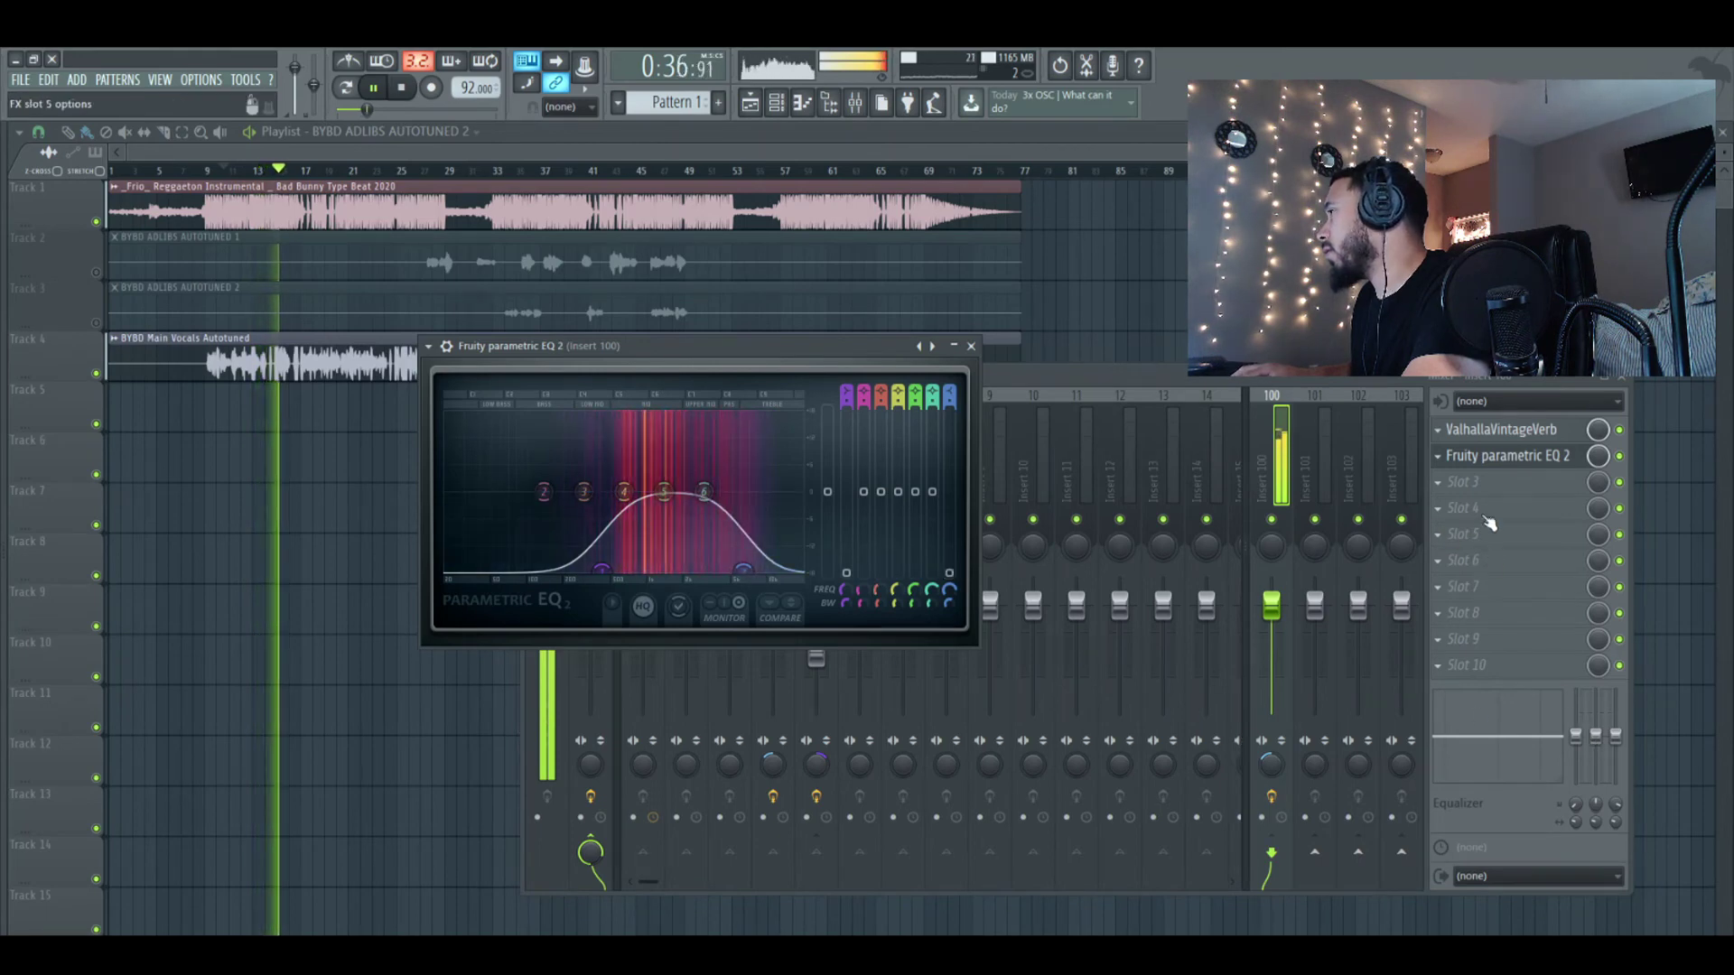
{"action": "left_click_drag", "start_coordinate": [1575, 736], "coordinate": [1575, 782]}
{"action": "left_click_drag", "start_coordinate": [1575, 804], "coordinate": [1538, 782]}
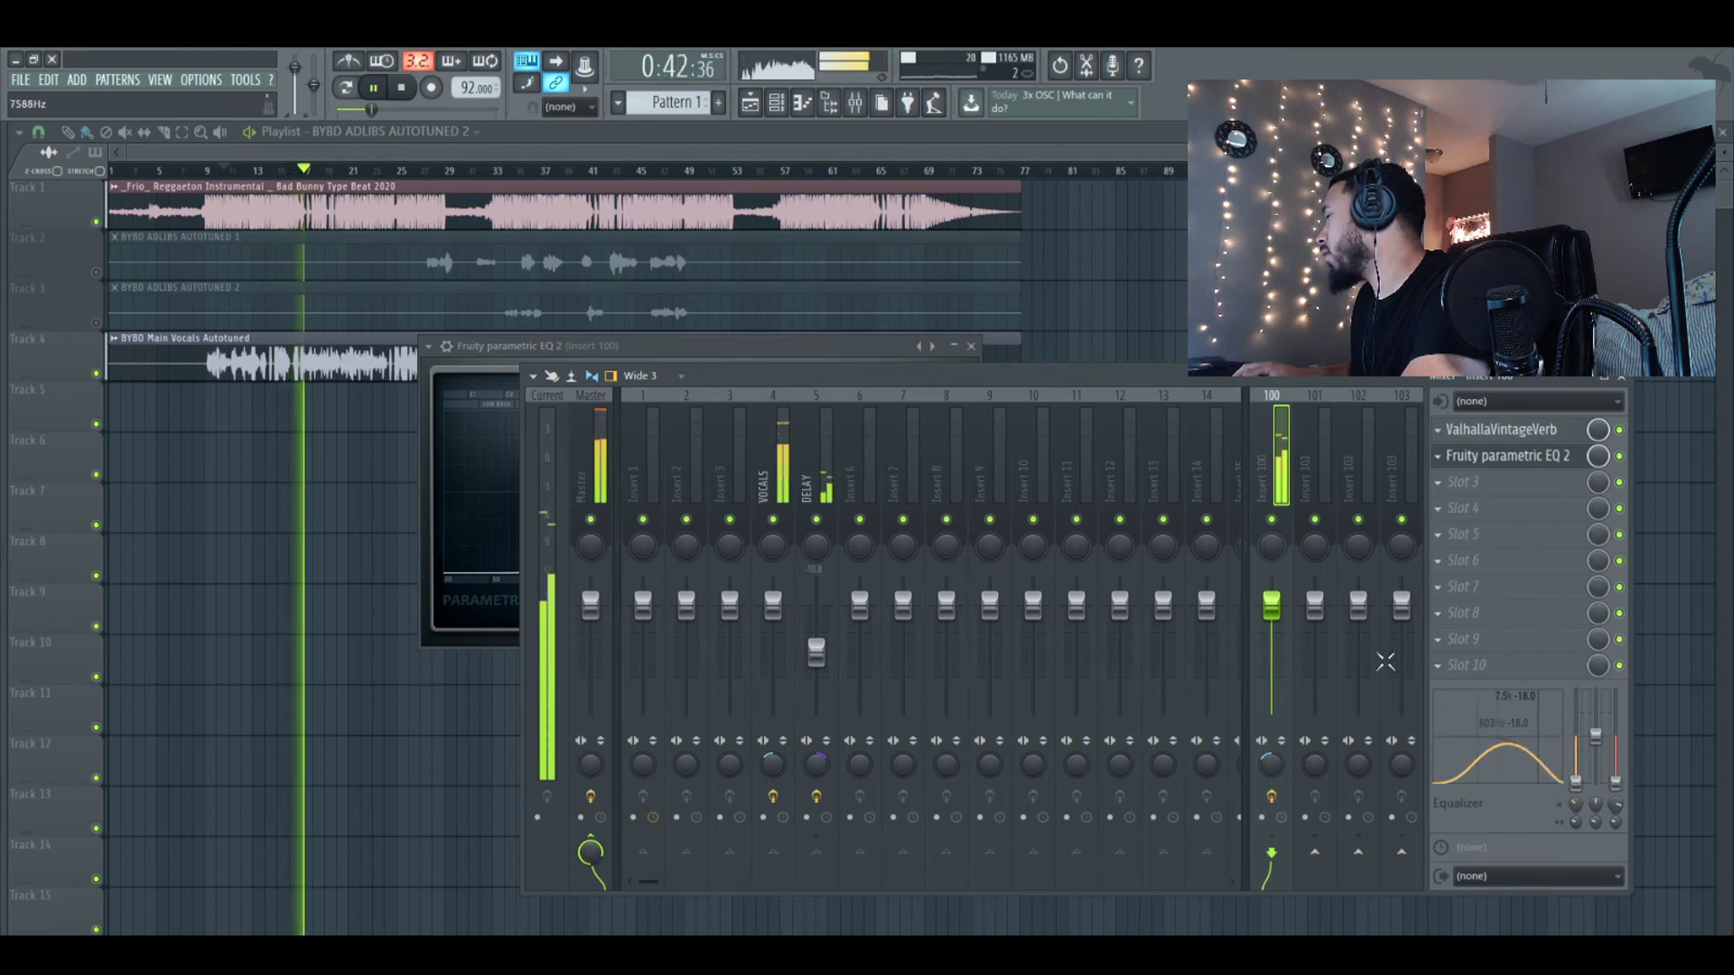
Lower the VOCALS send to Insert 100 to 44% and move the DELAY track's stereo separation toward separated
{"action": "left_click", "coordinate": [784, 474]}
{"action": "left_click_drag", "start_coordinate": [1272, 852], "coordinate": [1271, 896]}
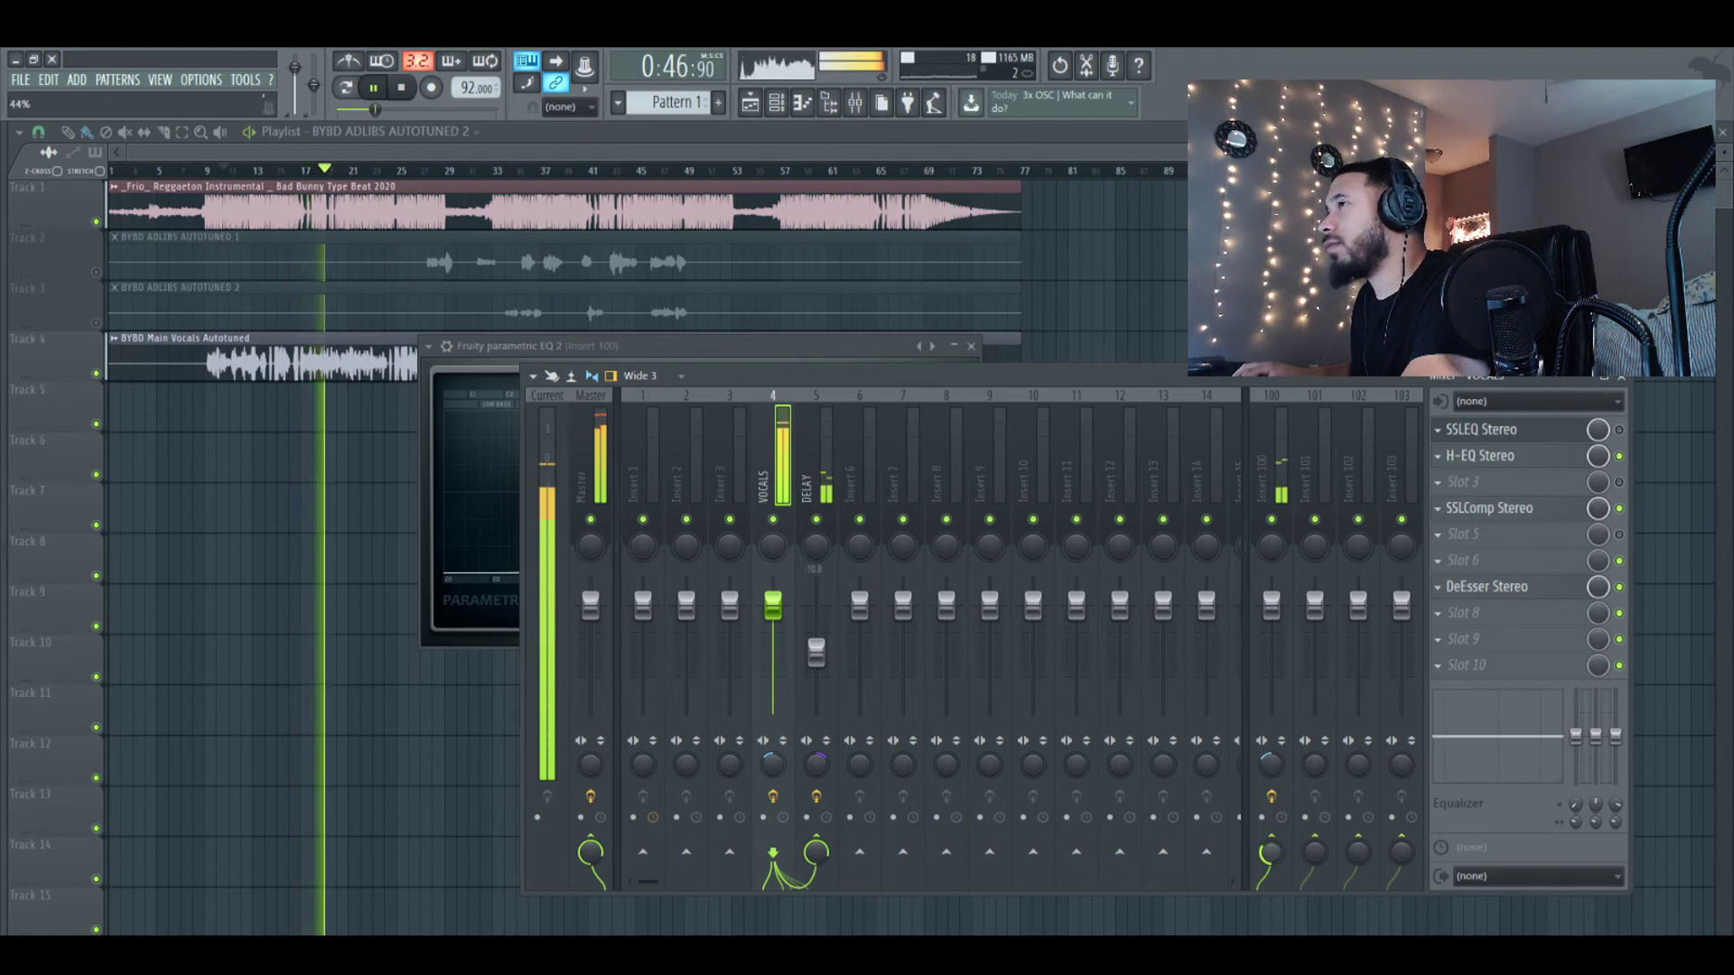
{"action": "left_click", "coordinate": [823, 462]}
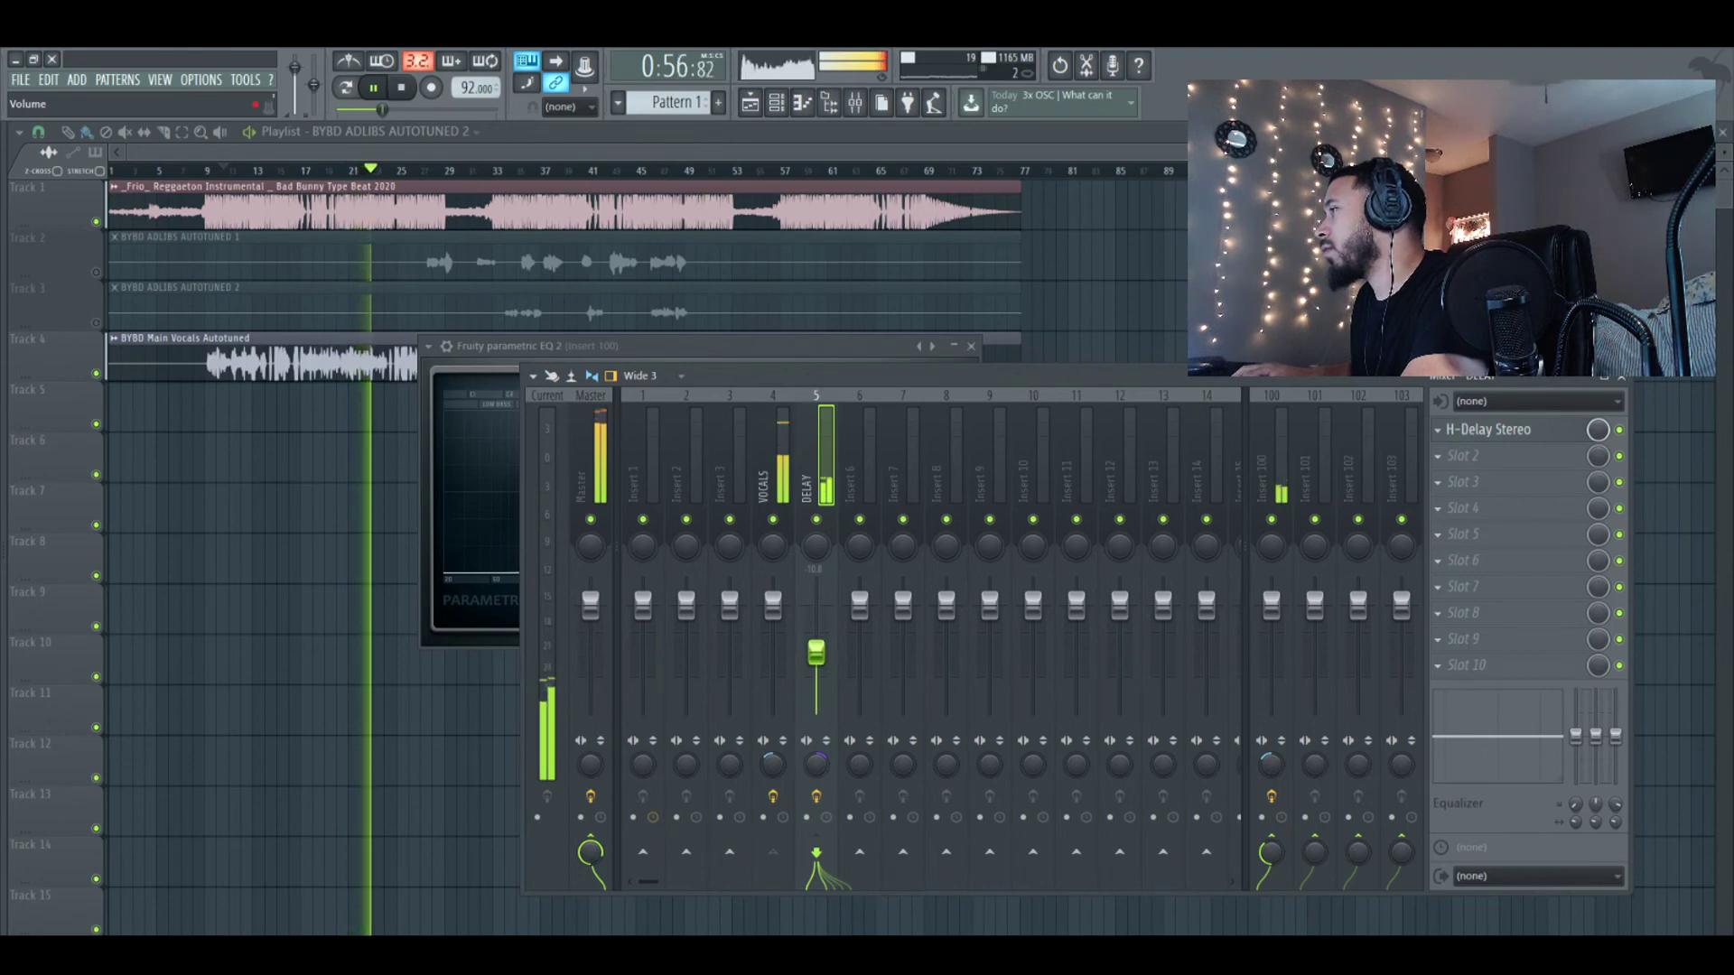
{"action": "left_click_drag", "start_coordinate": [817, 764], "coordinate": [816, 782]}
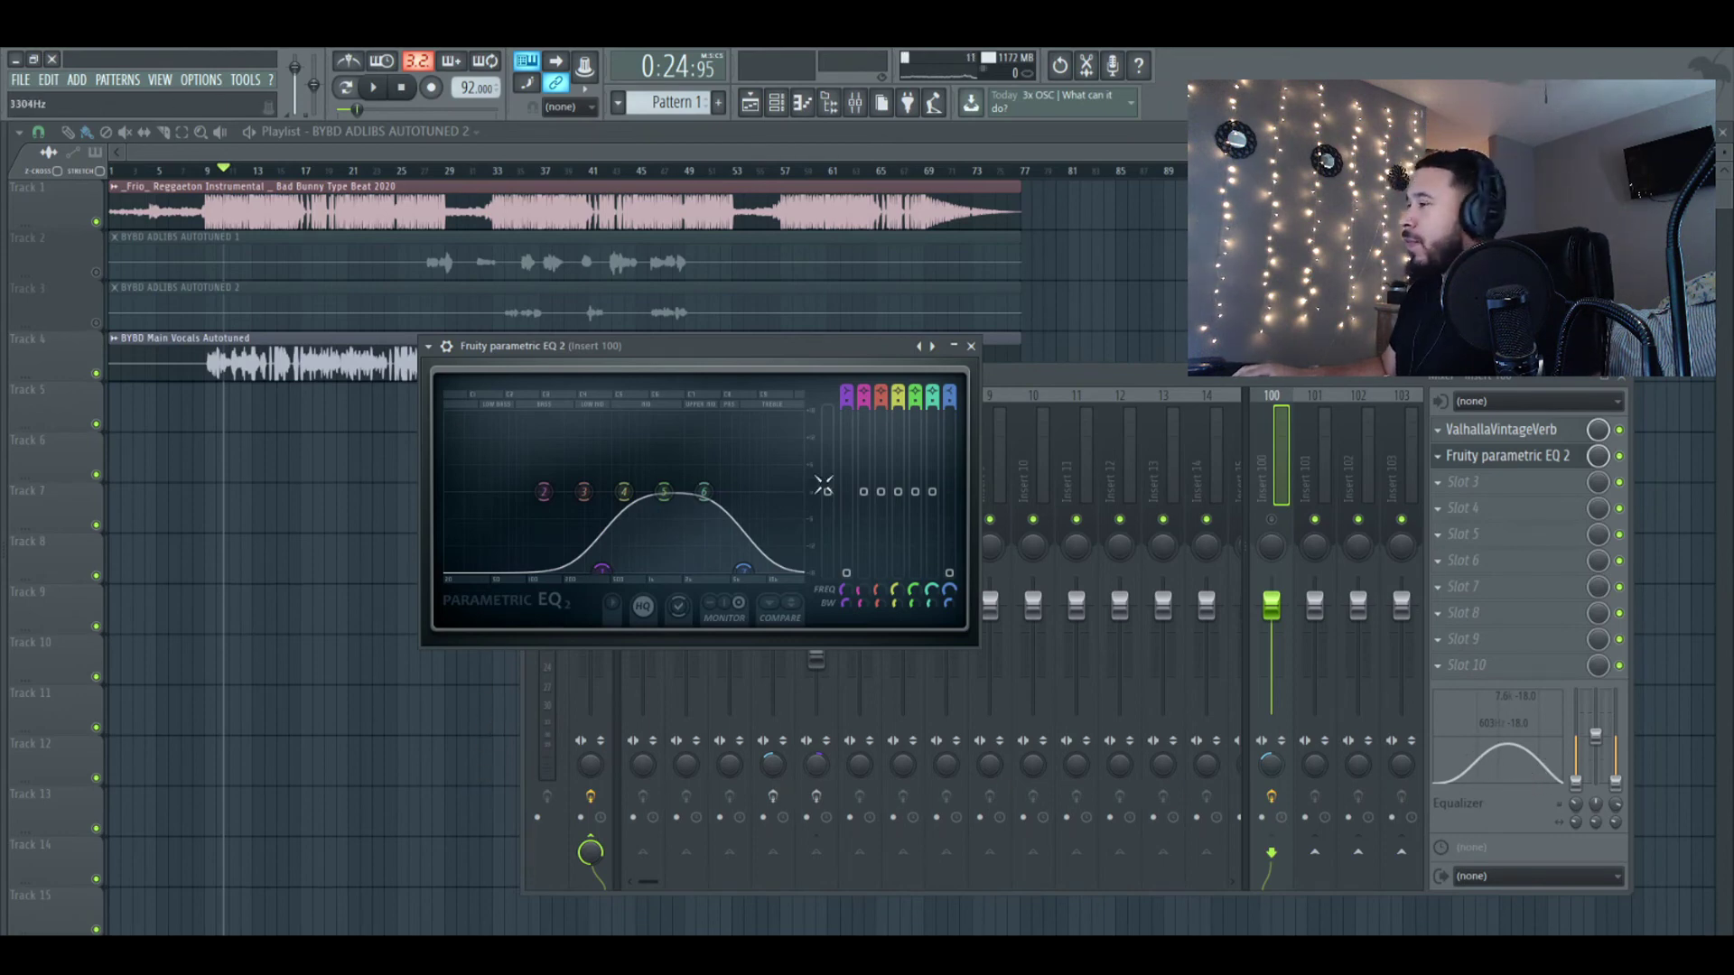
Close Fruity Parametric EQ 2 and open FabFilter Pro-Q on the Master track to examine its EQ curve
{"action": "left_click", "coordinate": [971, 346]}
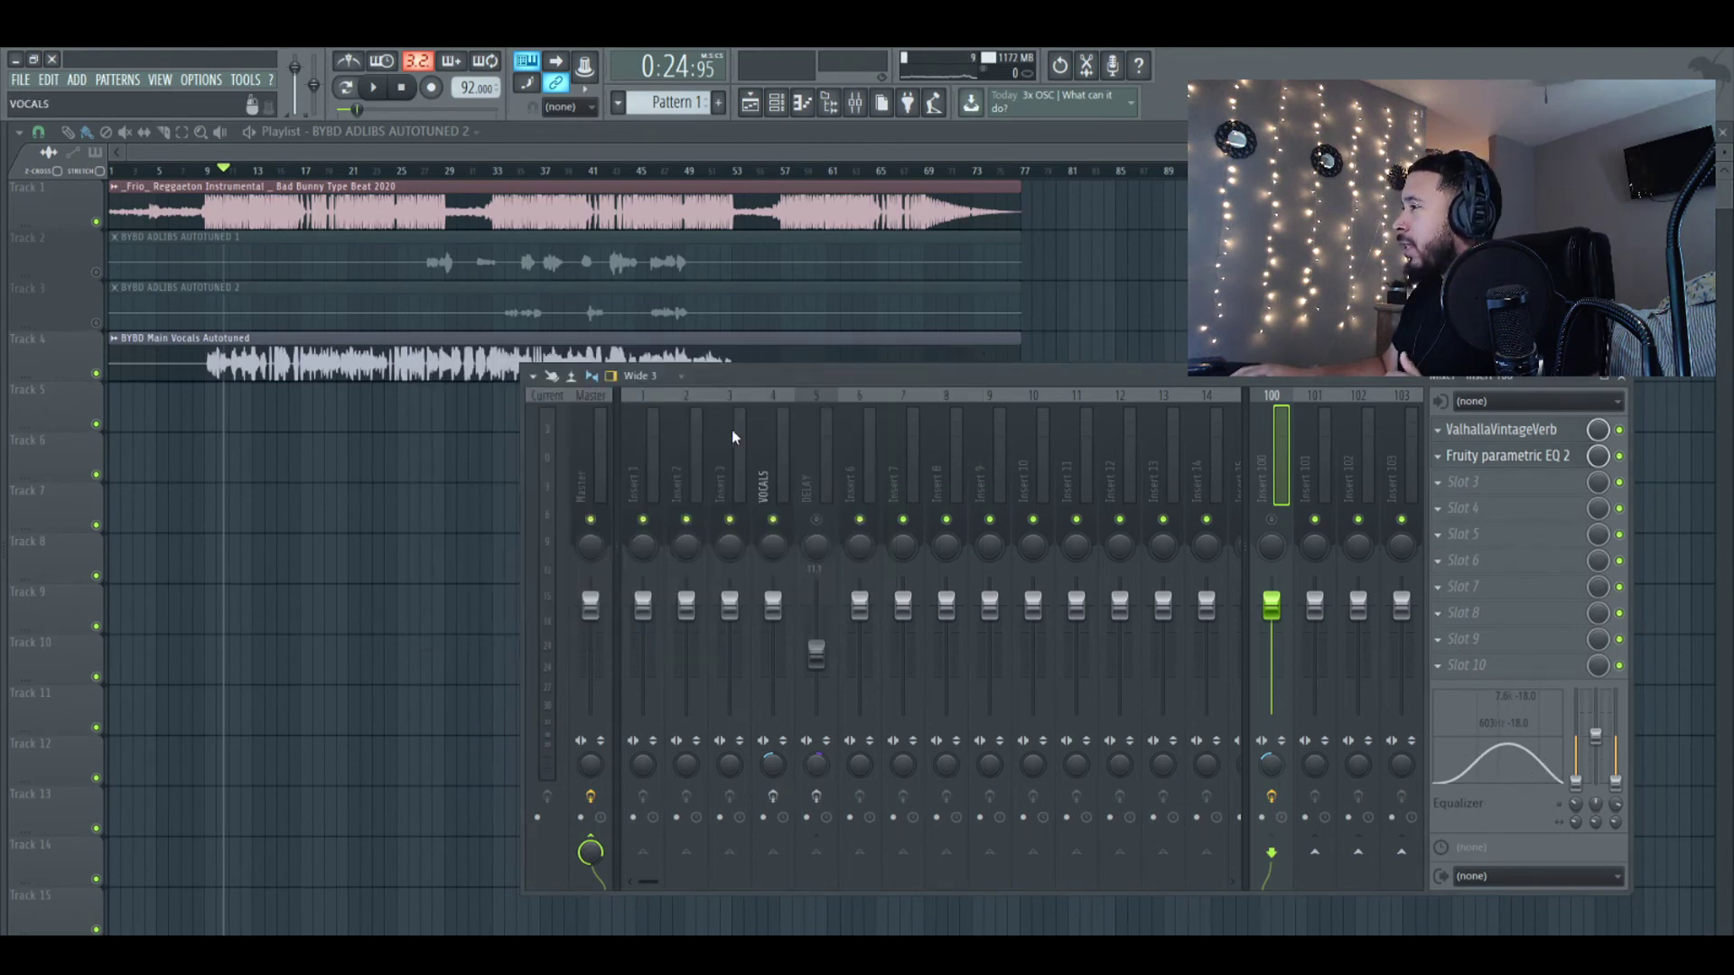
{"action": "left_click", "coordinate": [592, 468]}
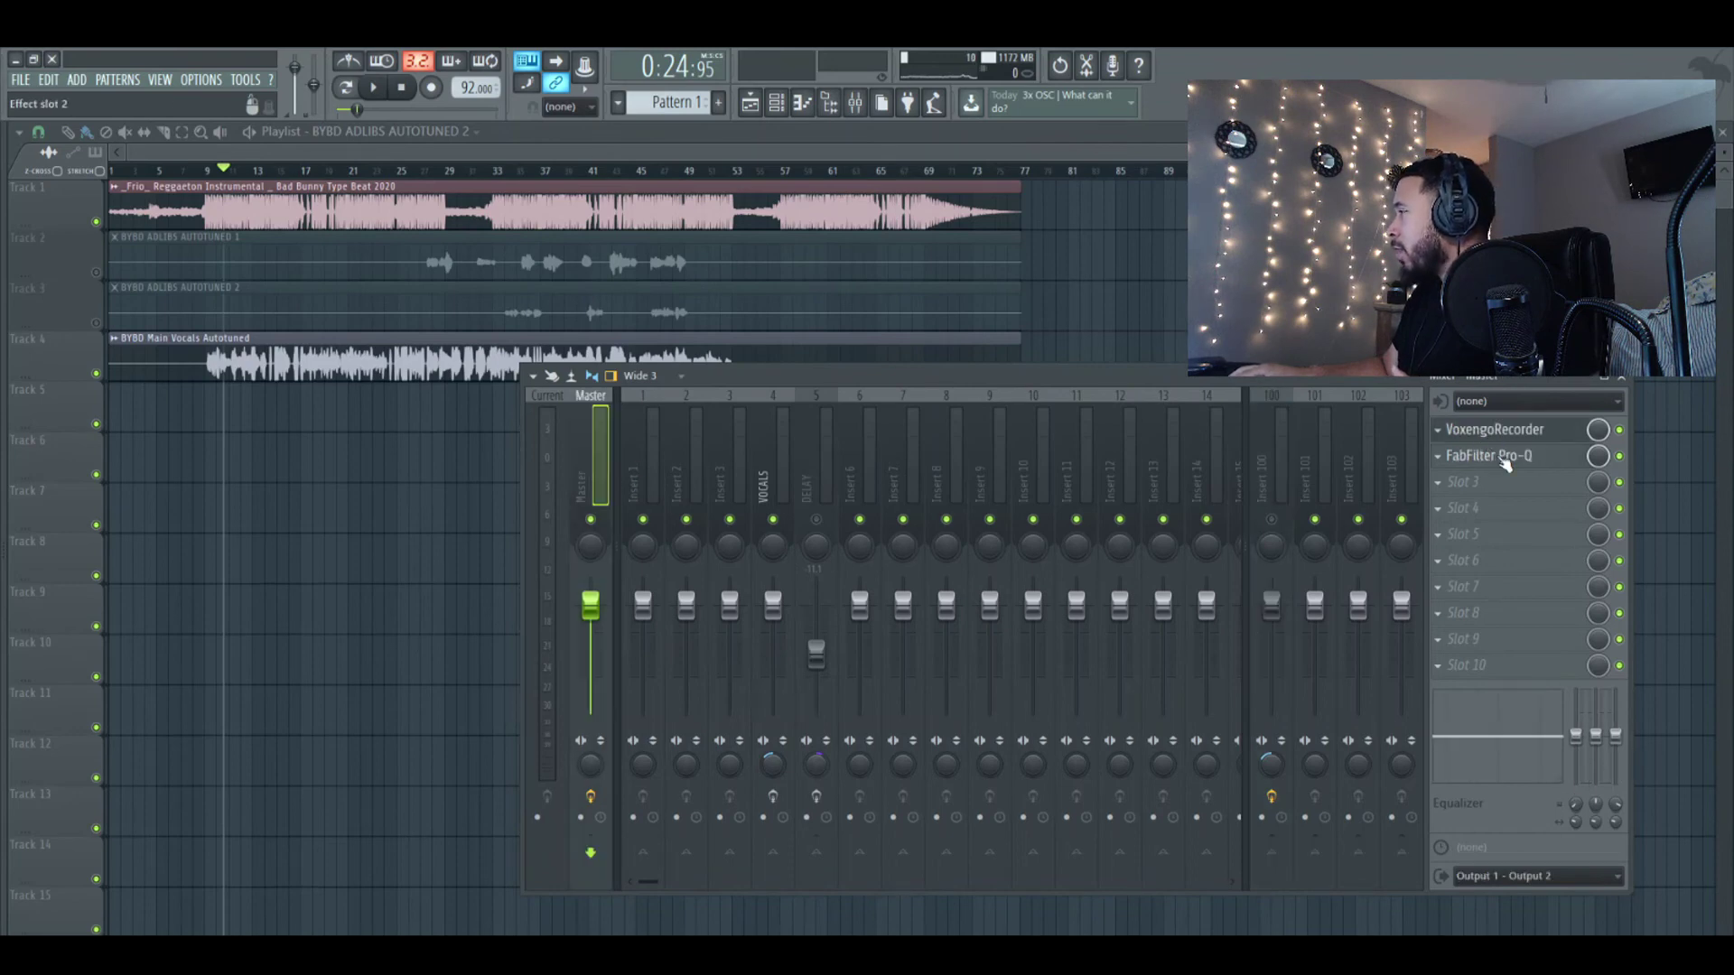
{"action": "left_click", "coordinate": [1499, 456]}
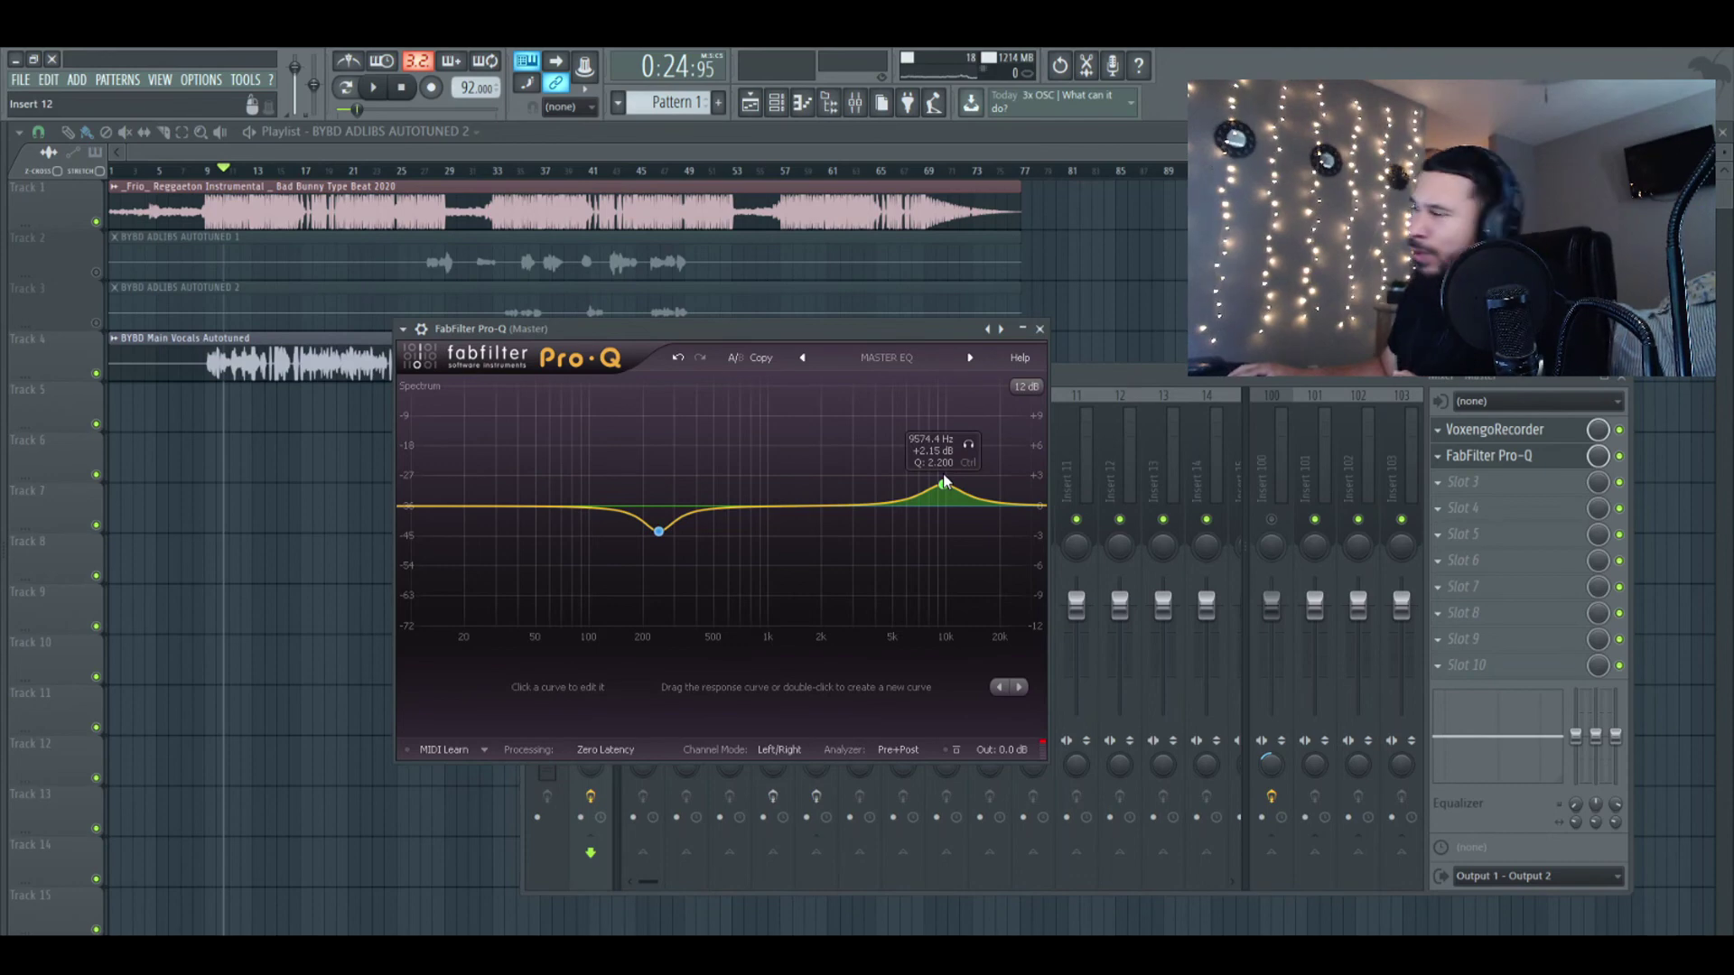
Close FabFilter Pro-Q, play the mix, and switch the effects of the VOCALS and DELAY mixer tracks back on
{"action": "left_click", "coordinate": [1040, 329]}
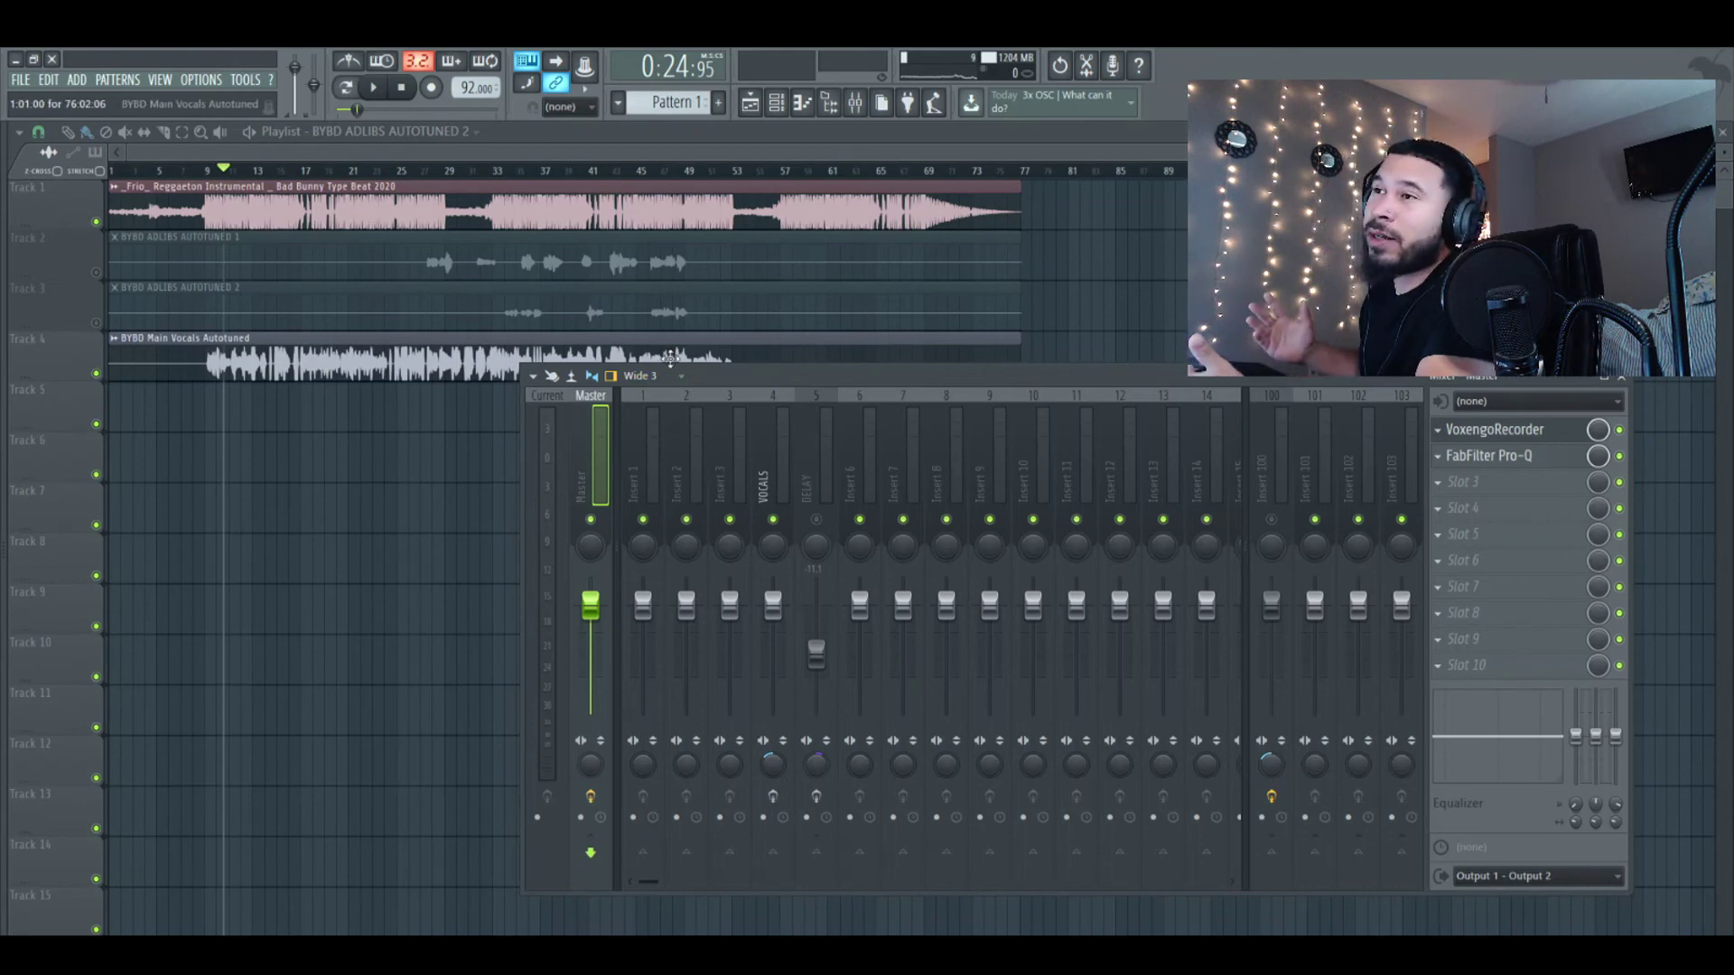
{"action": "left_click", "coordinate": [812, 612]}
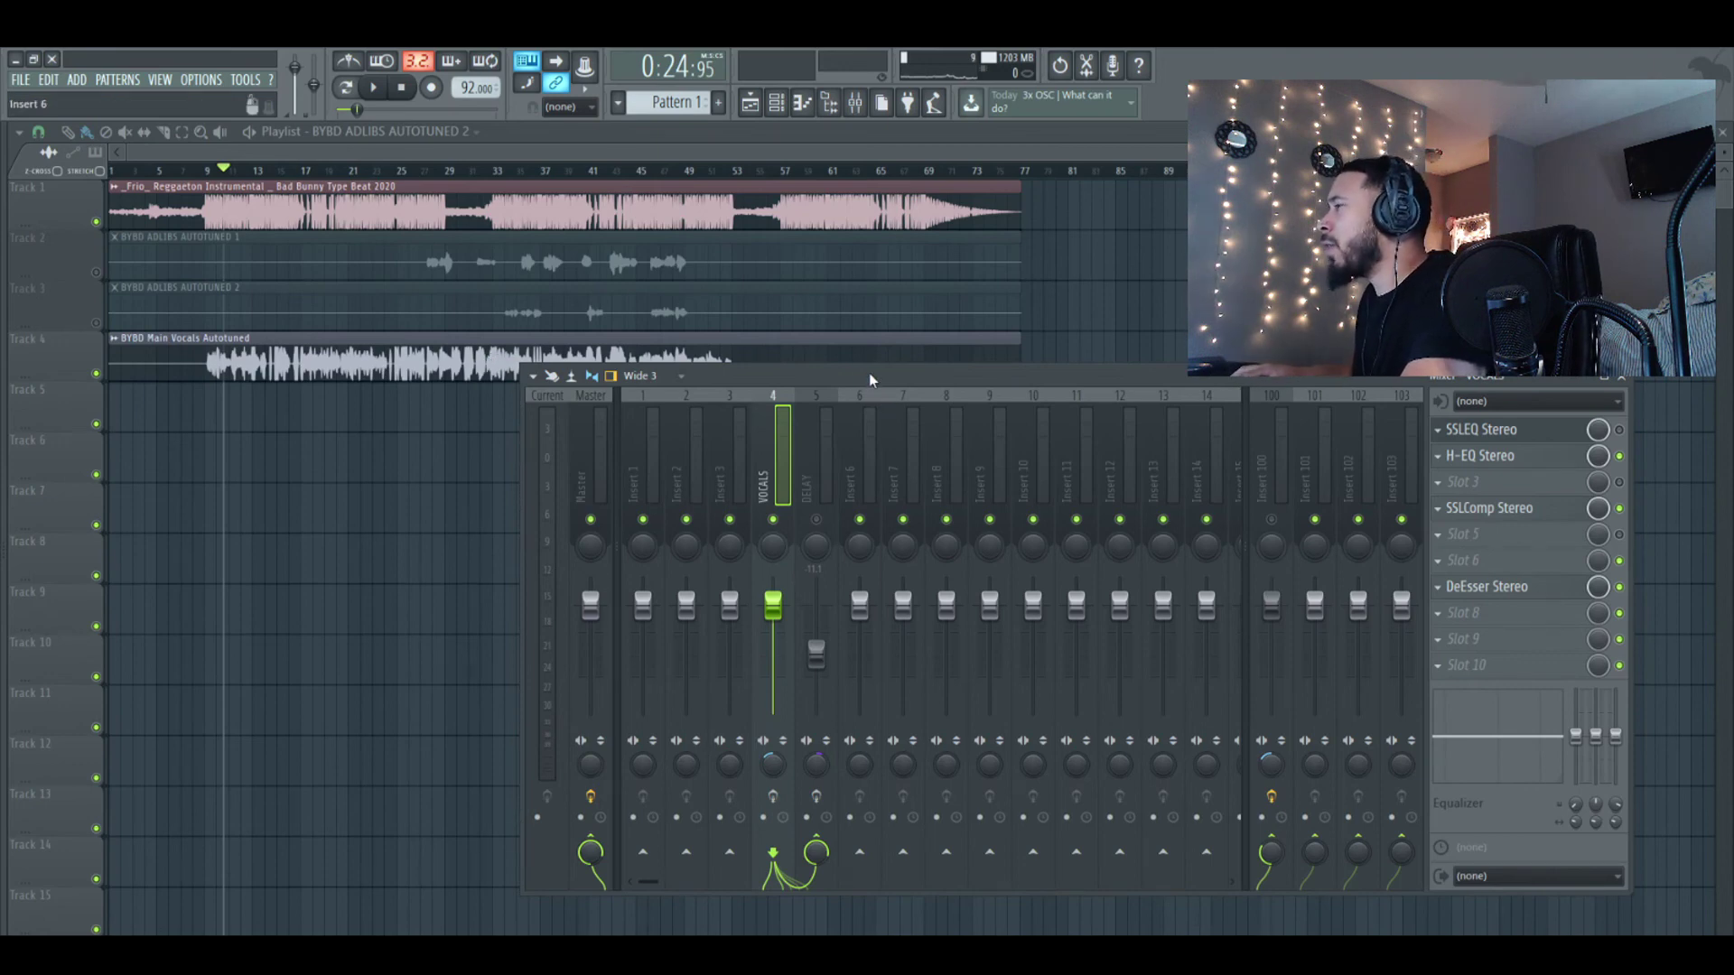
{"action": "key", "text": "space"}
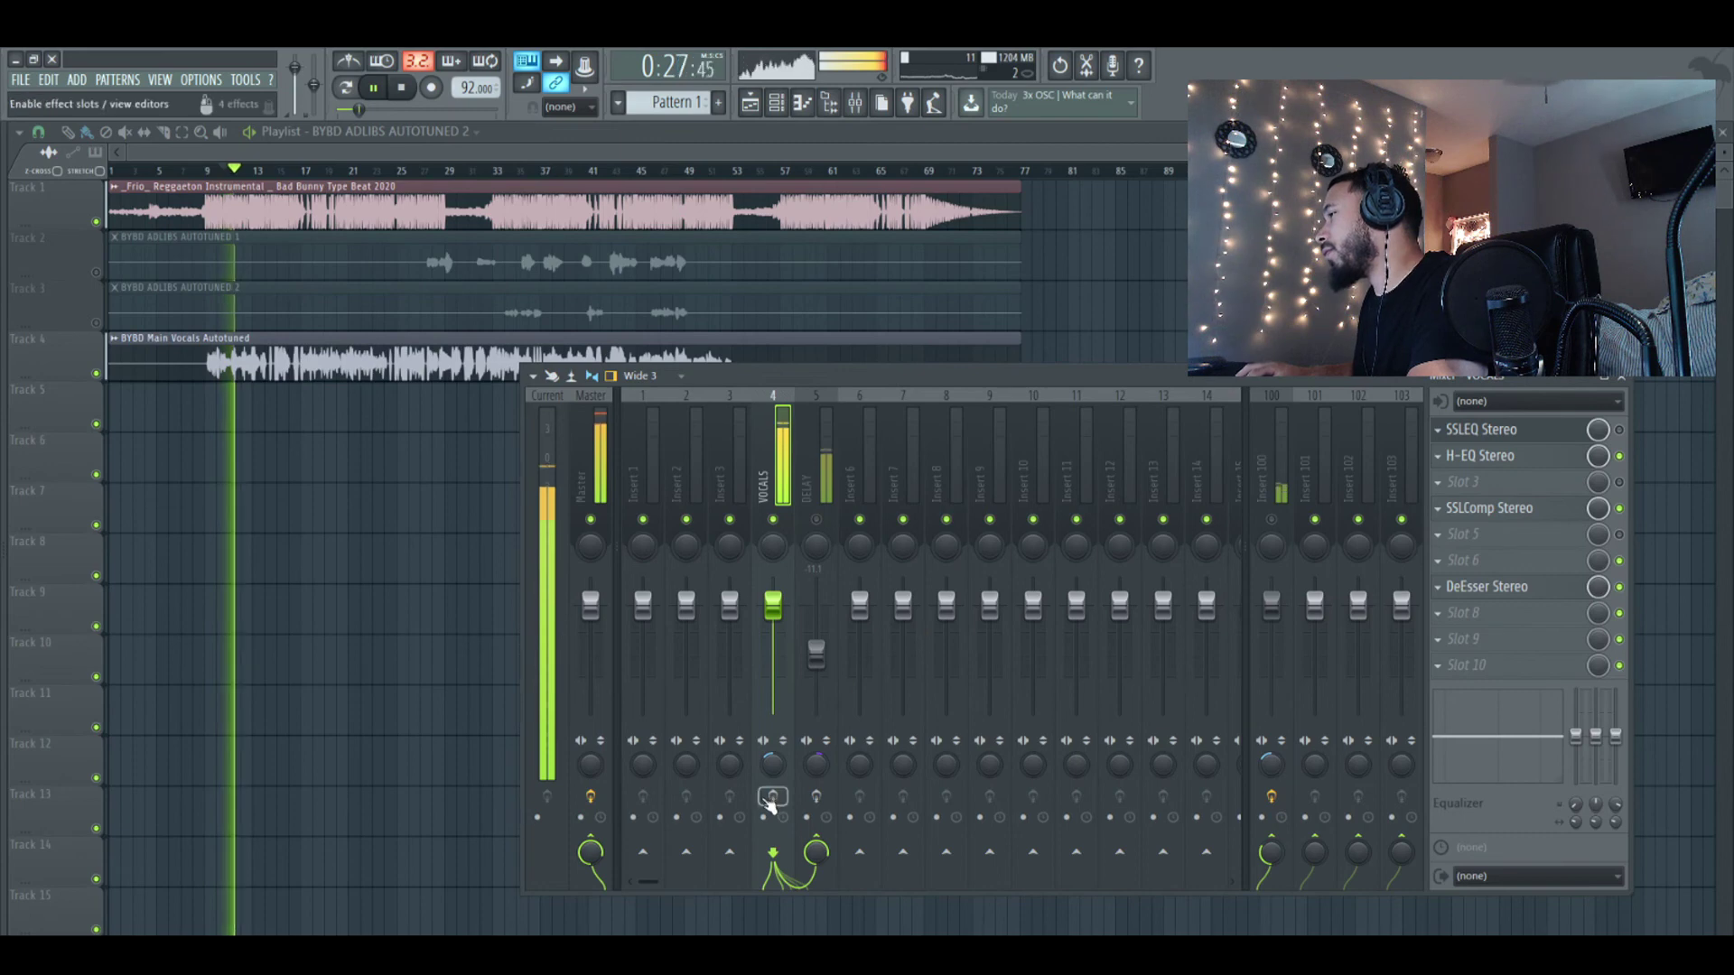
{"action": "left_click", "coordinate": [817, 797]}
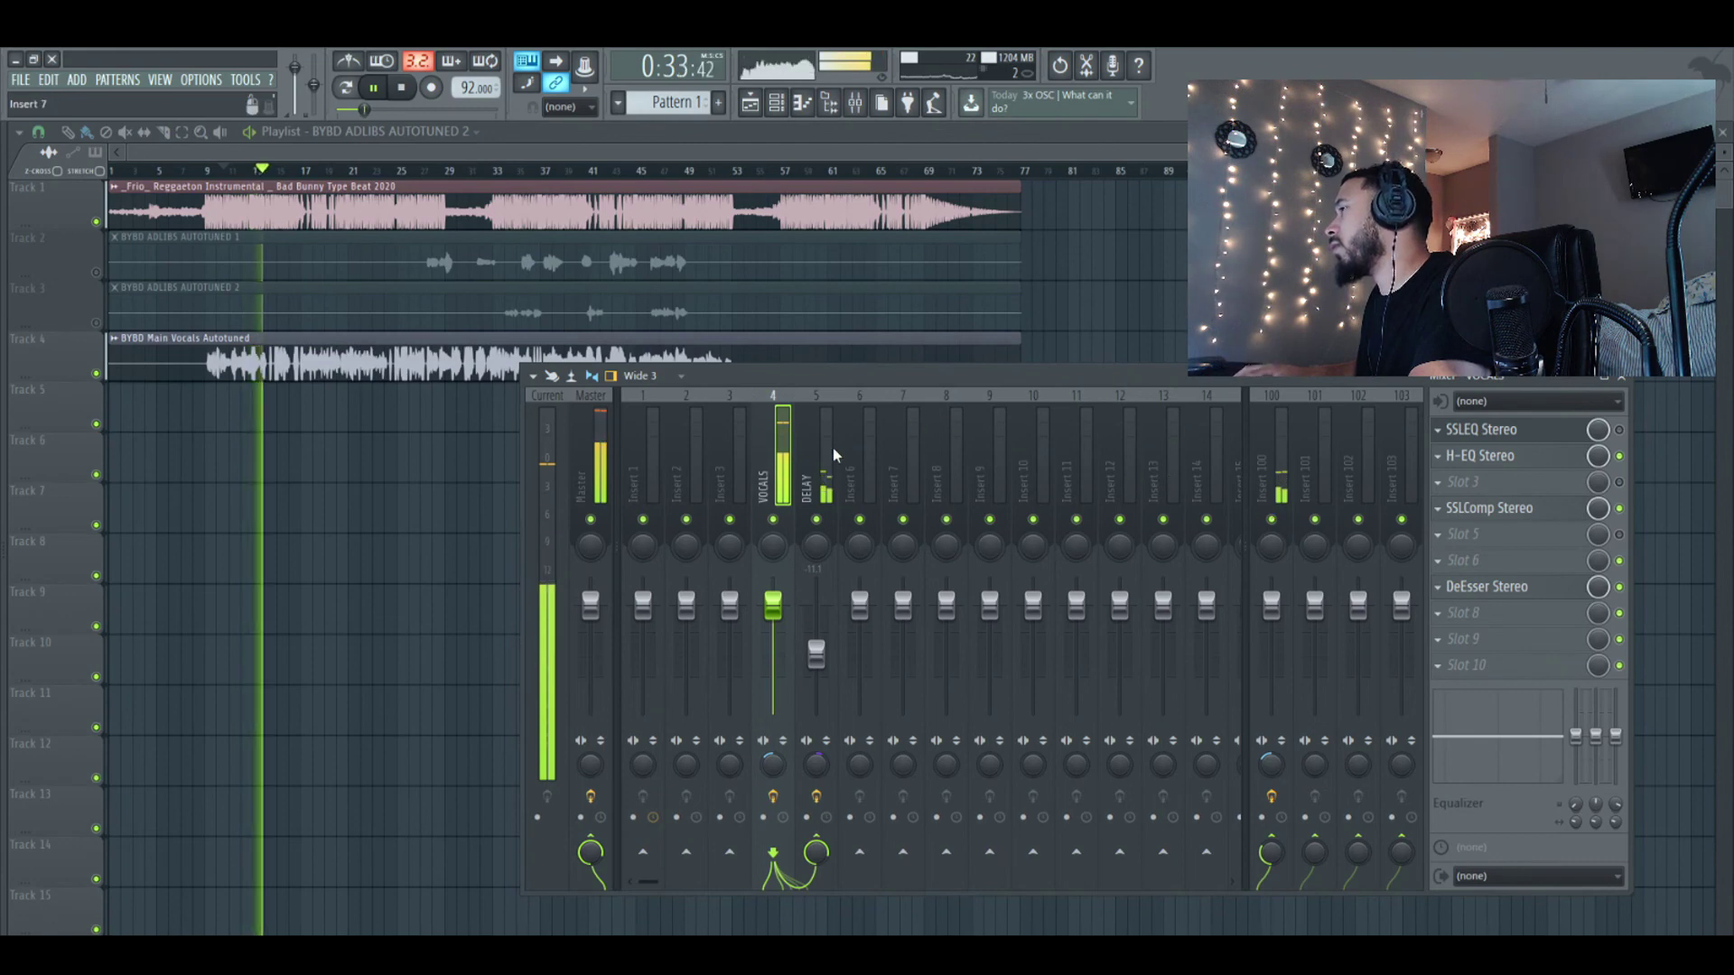
Compare SSLEQ Stereo against H-EQ Stereo on the VOCALS track during playback, return to H-EQ Stereo, and stop playback
{"action": "left_click", "coordinate": [1619, 456]}
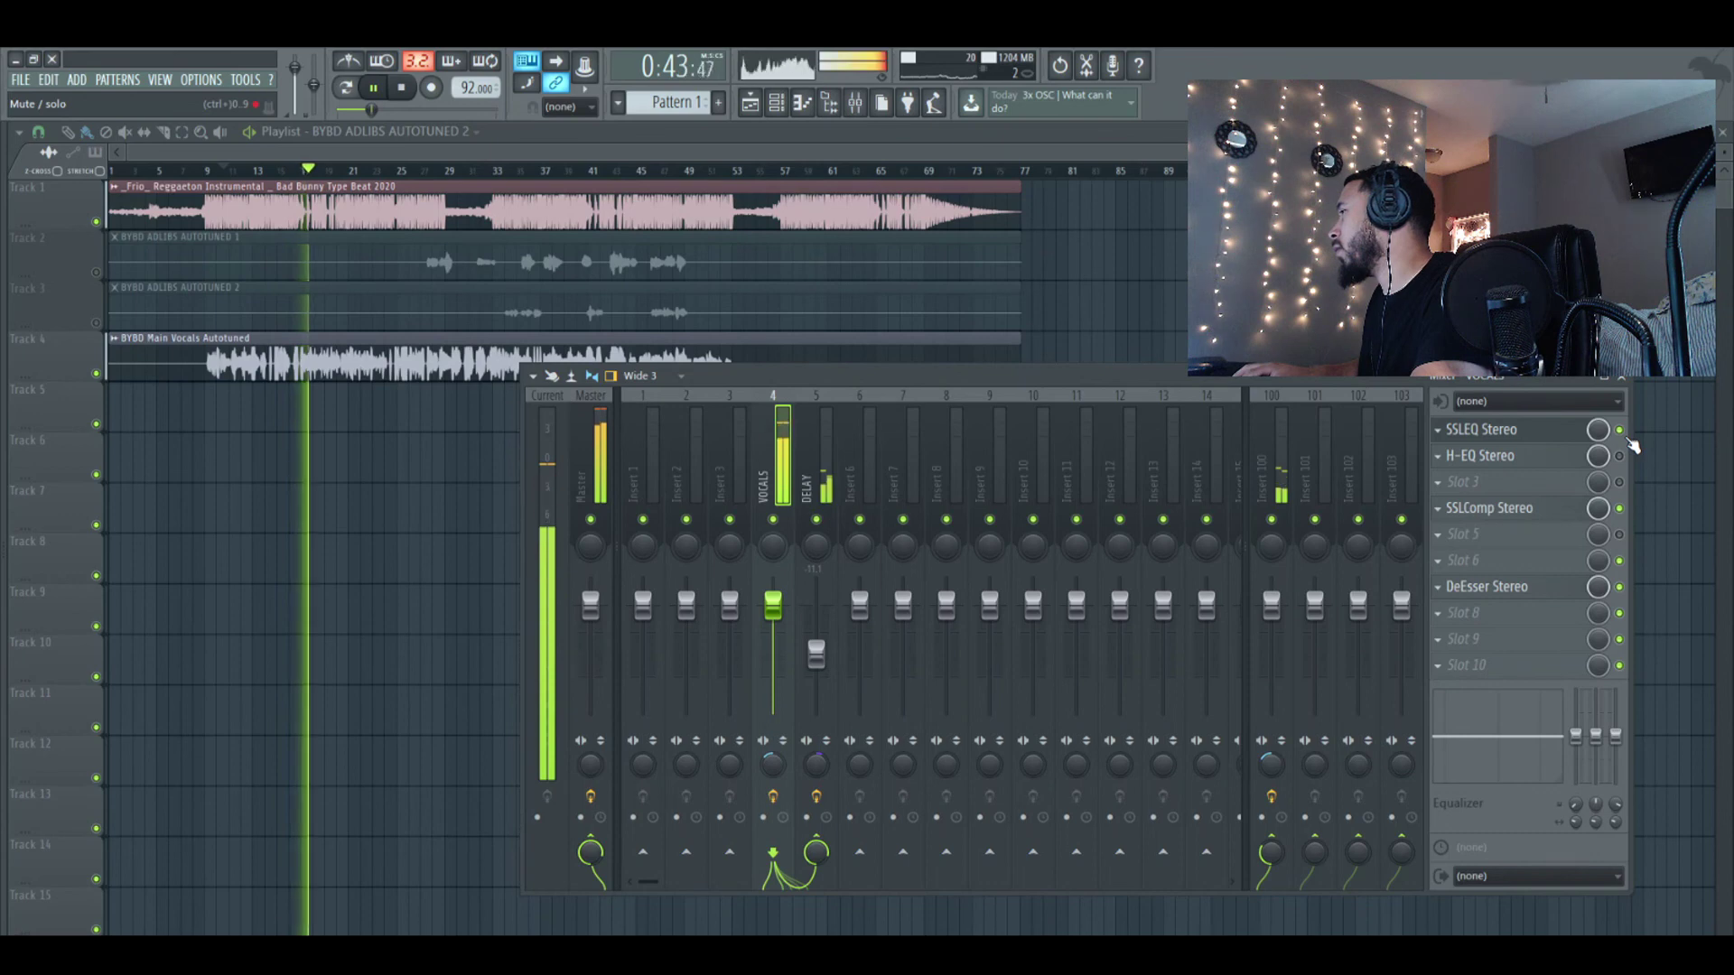
{"action": "left_click", "coordinate": [1619, 430]}
{"action": "left_click", "coordinate": [1619, 457]}
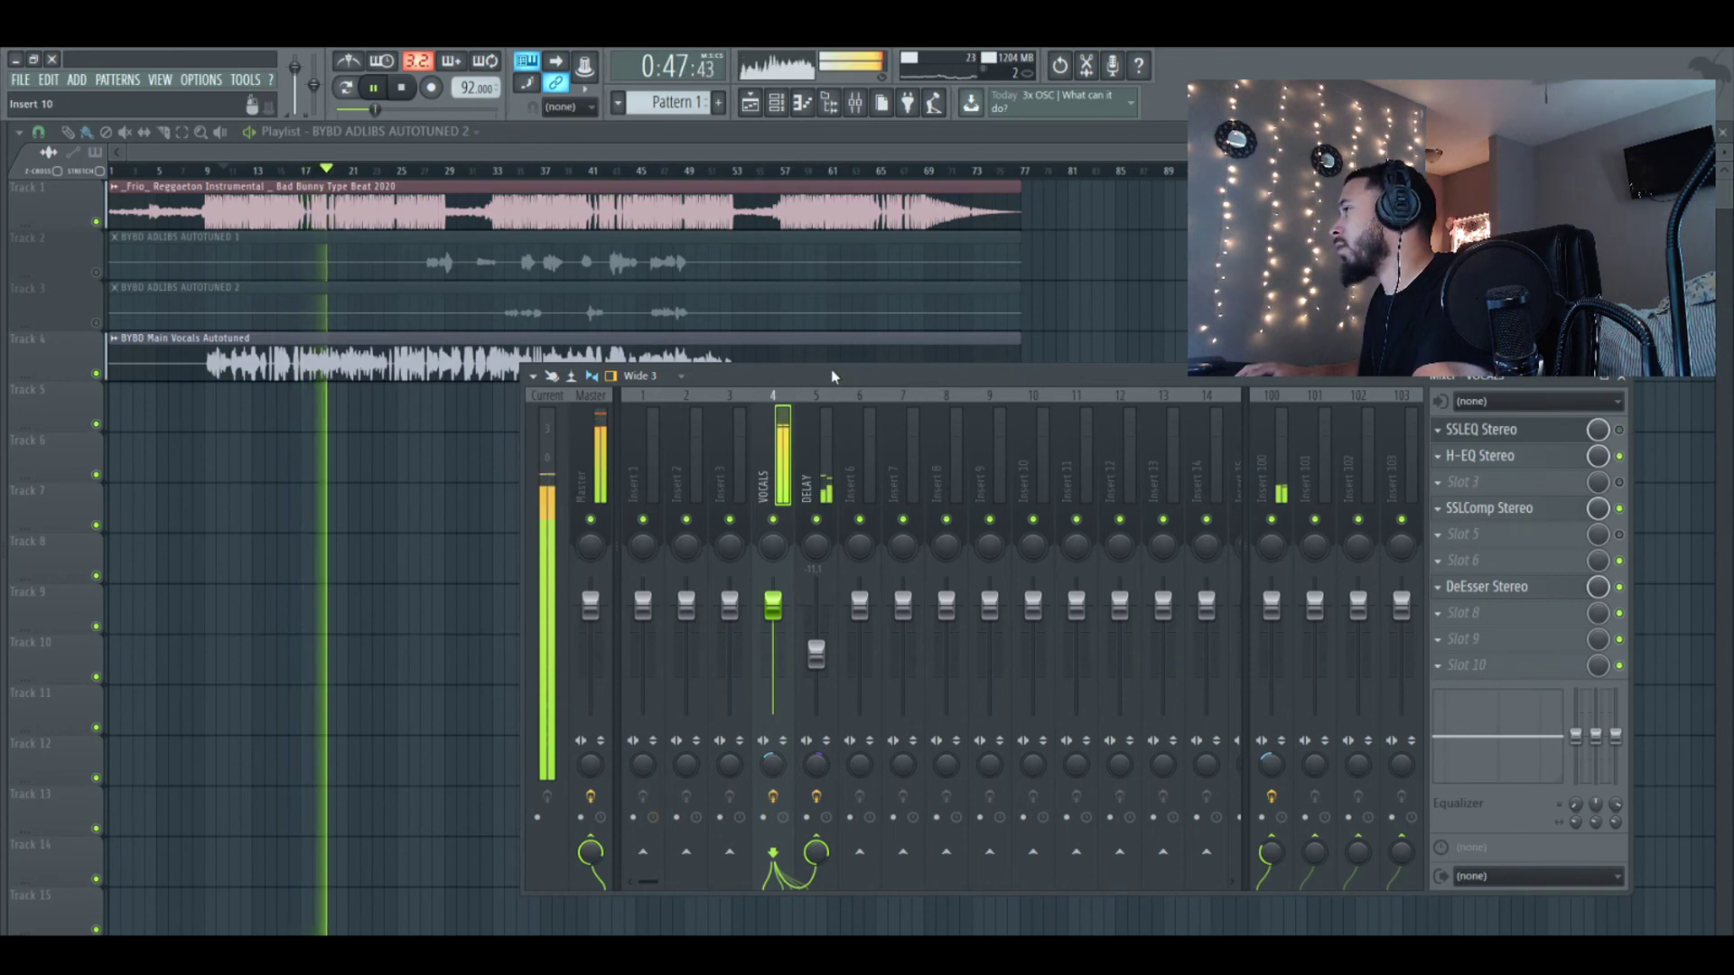
{"action": "key", "text": "space"}
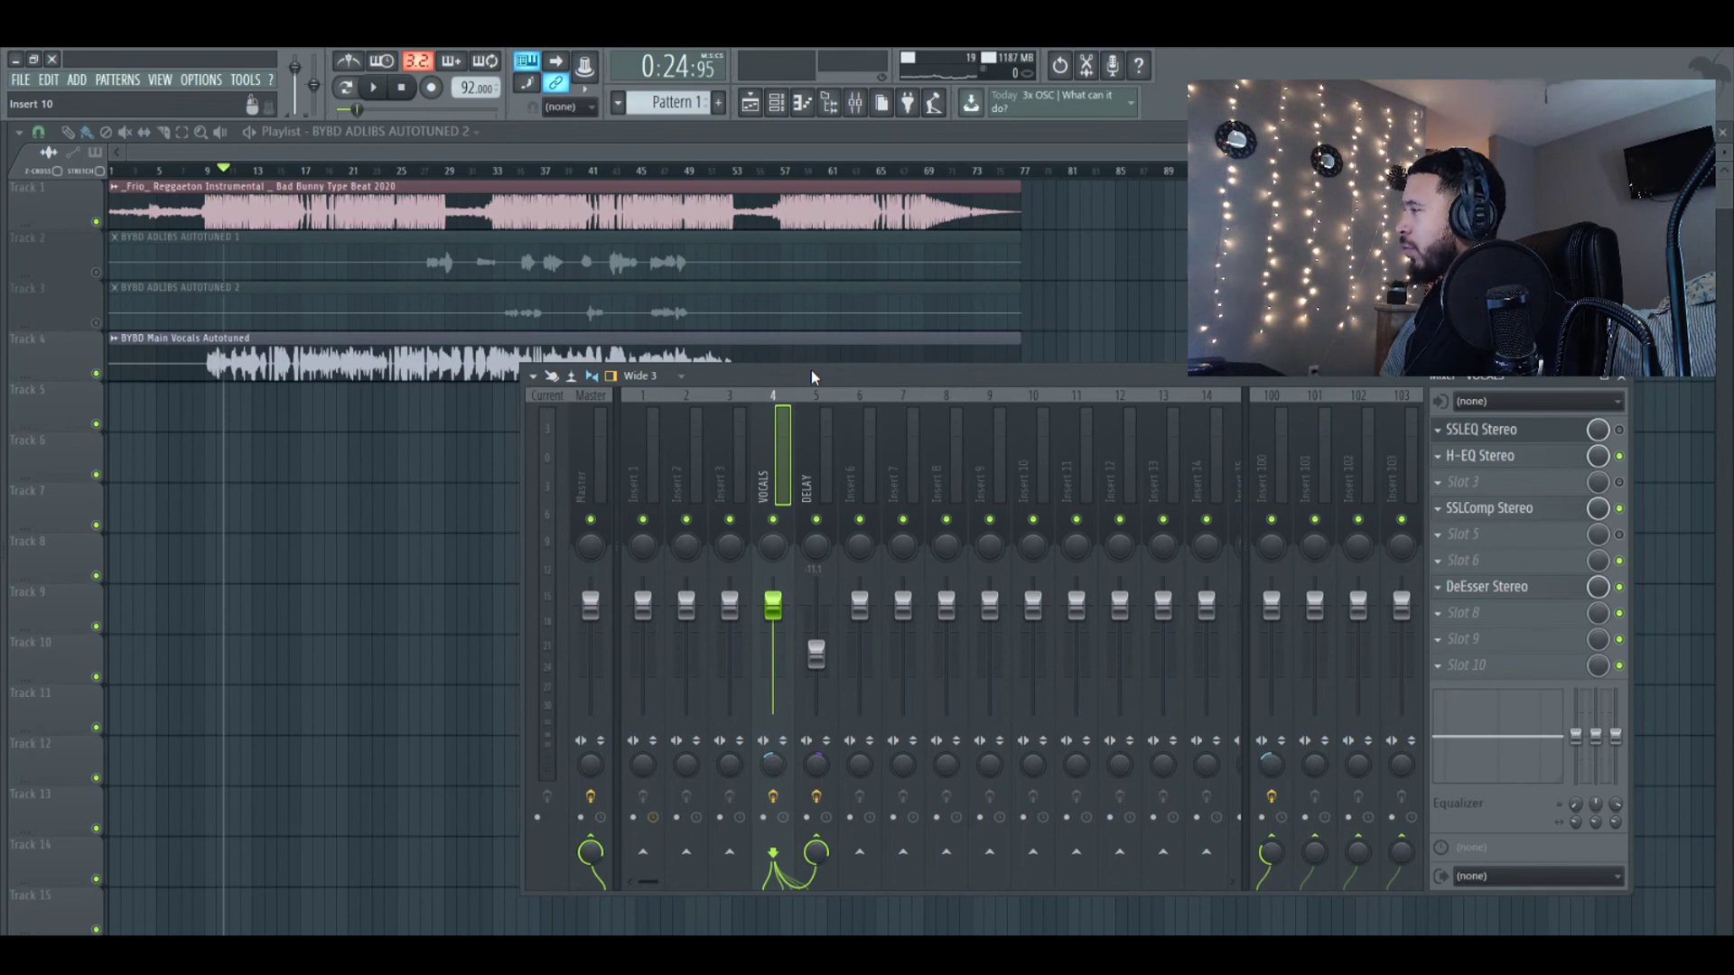
Examine the H-EQ Stereo curve and the SSLComp Stereo settings on the VOCALS track, closing the compressor window
{"action": "left_click", "coordinate": [1482, 456]}
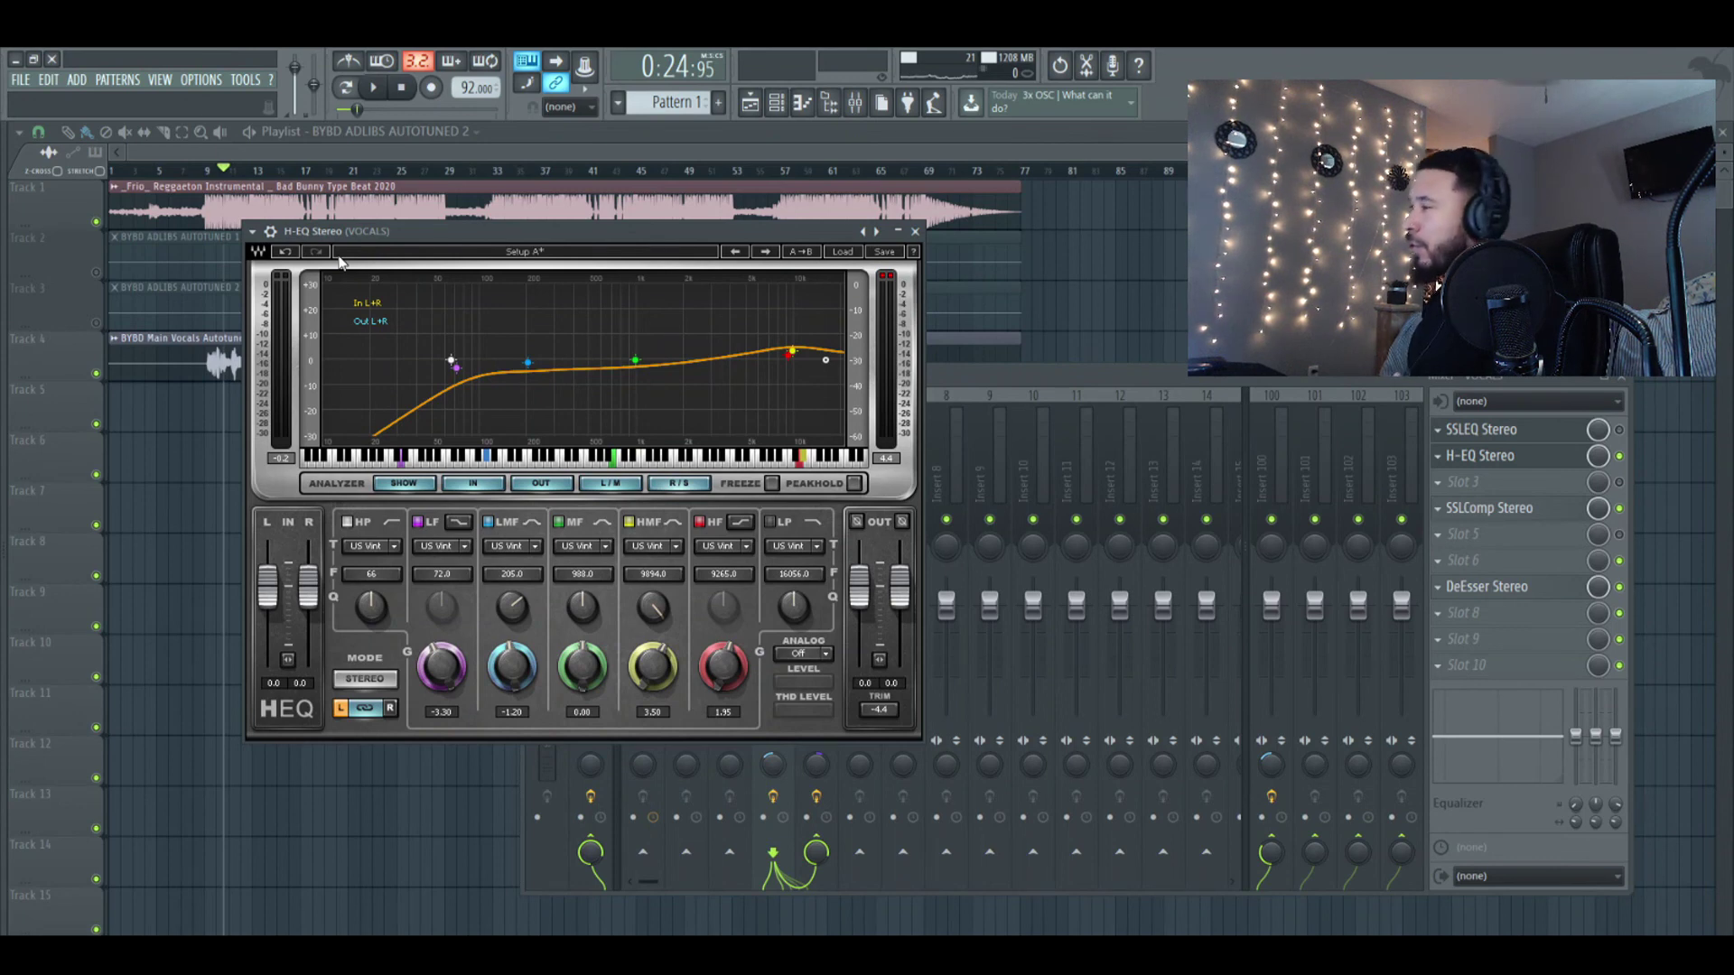
{"action": "left_click", "coordinate": [1533, 518]}
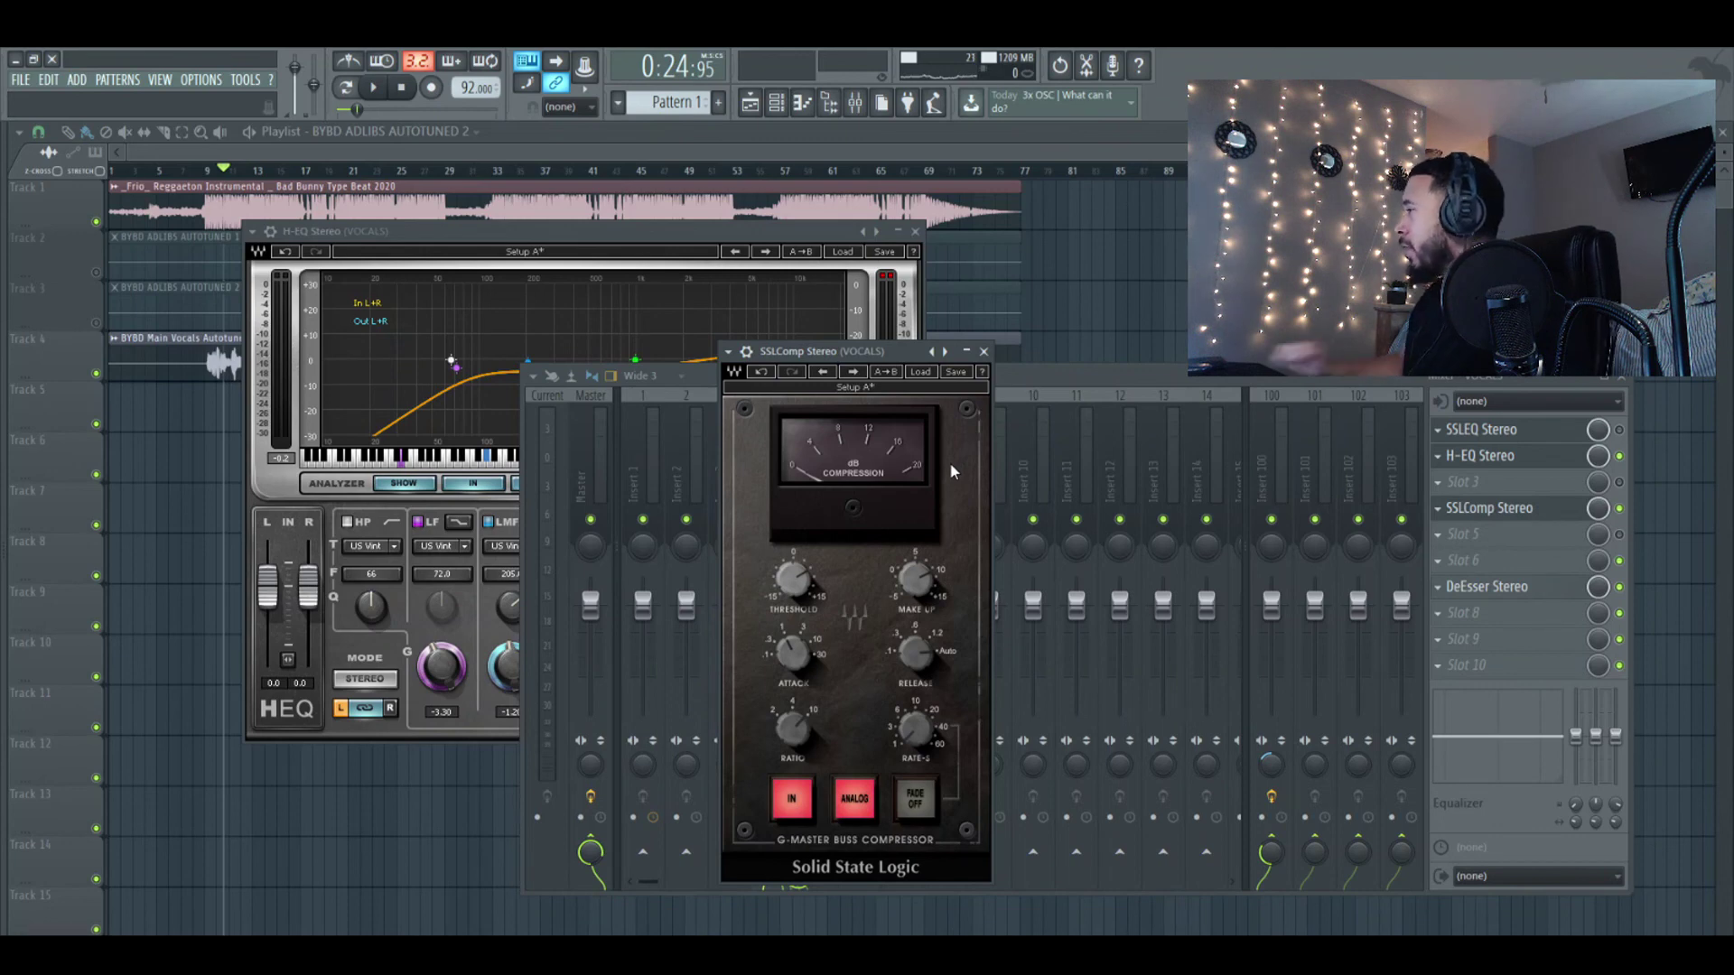
{"action": "left_click", "coordinate": [986, 351]}
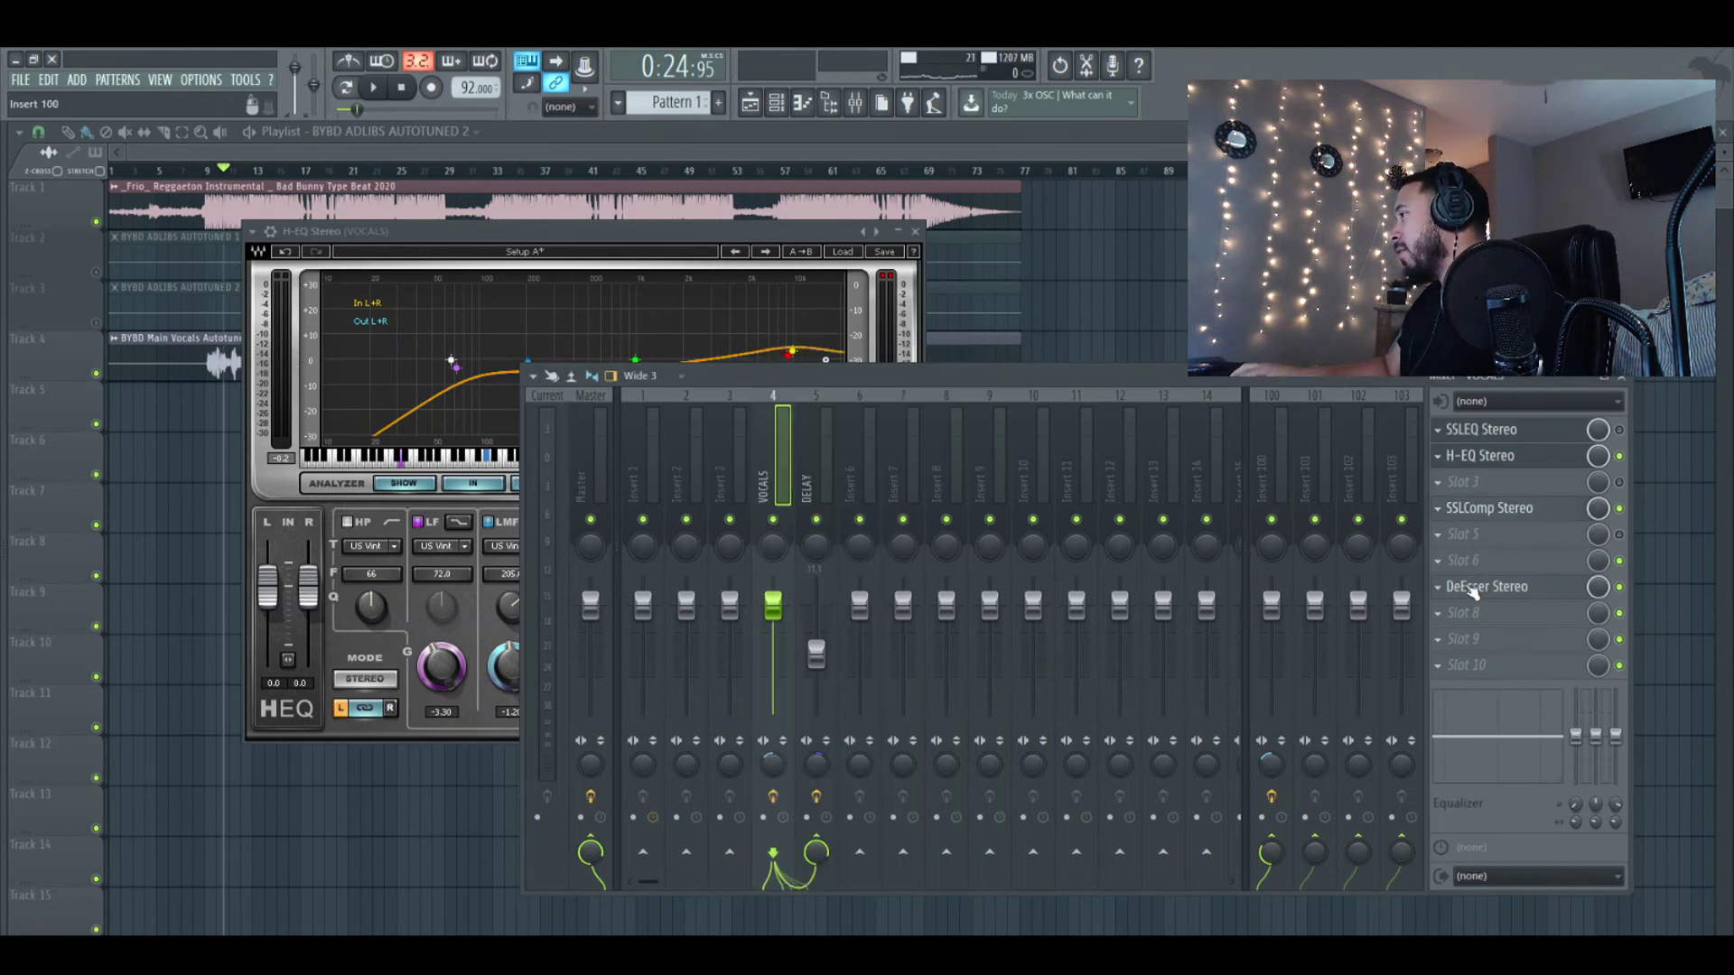
Examine the H-Delay Stereo settings on the DELAY track and the ValhallaVintageVerb settings on Insert 100, closing the reverb window
{"action": "left_click", "coordinate": [810, 478]}
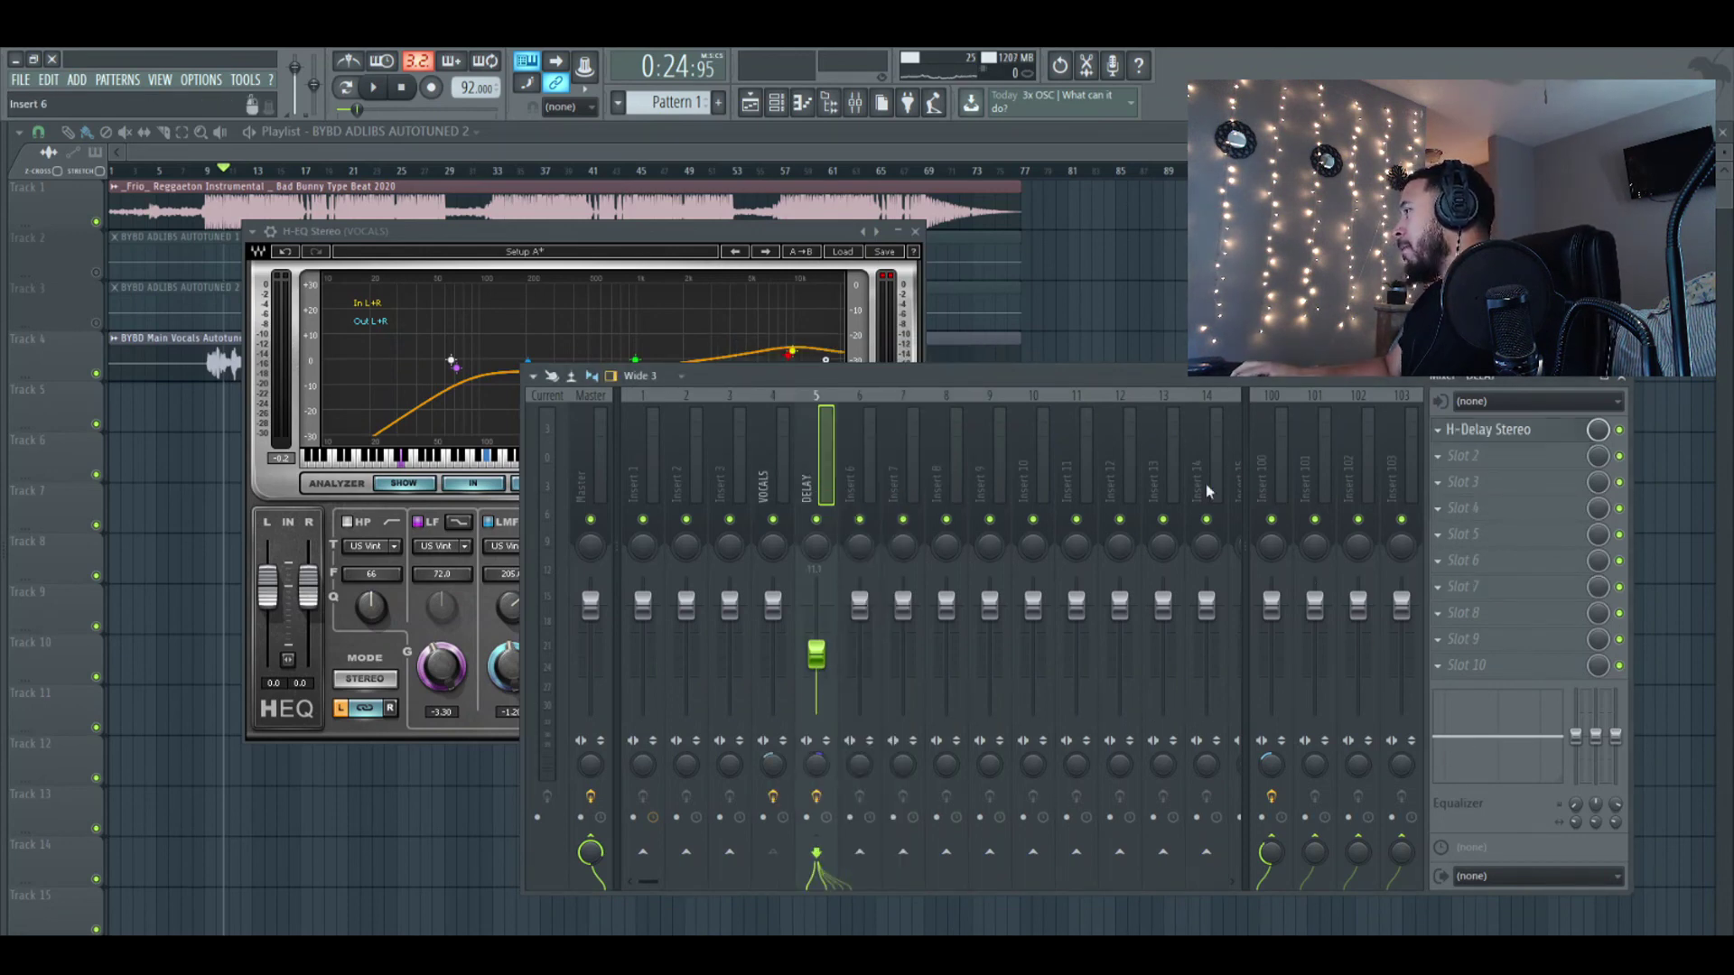
{"action": "left_click", "coordinate": [1510, 434]}
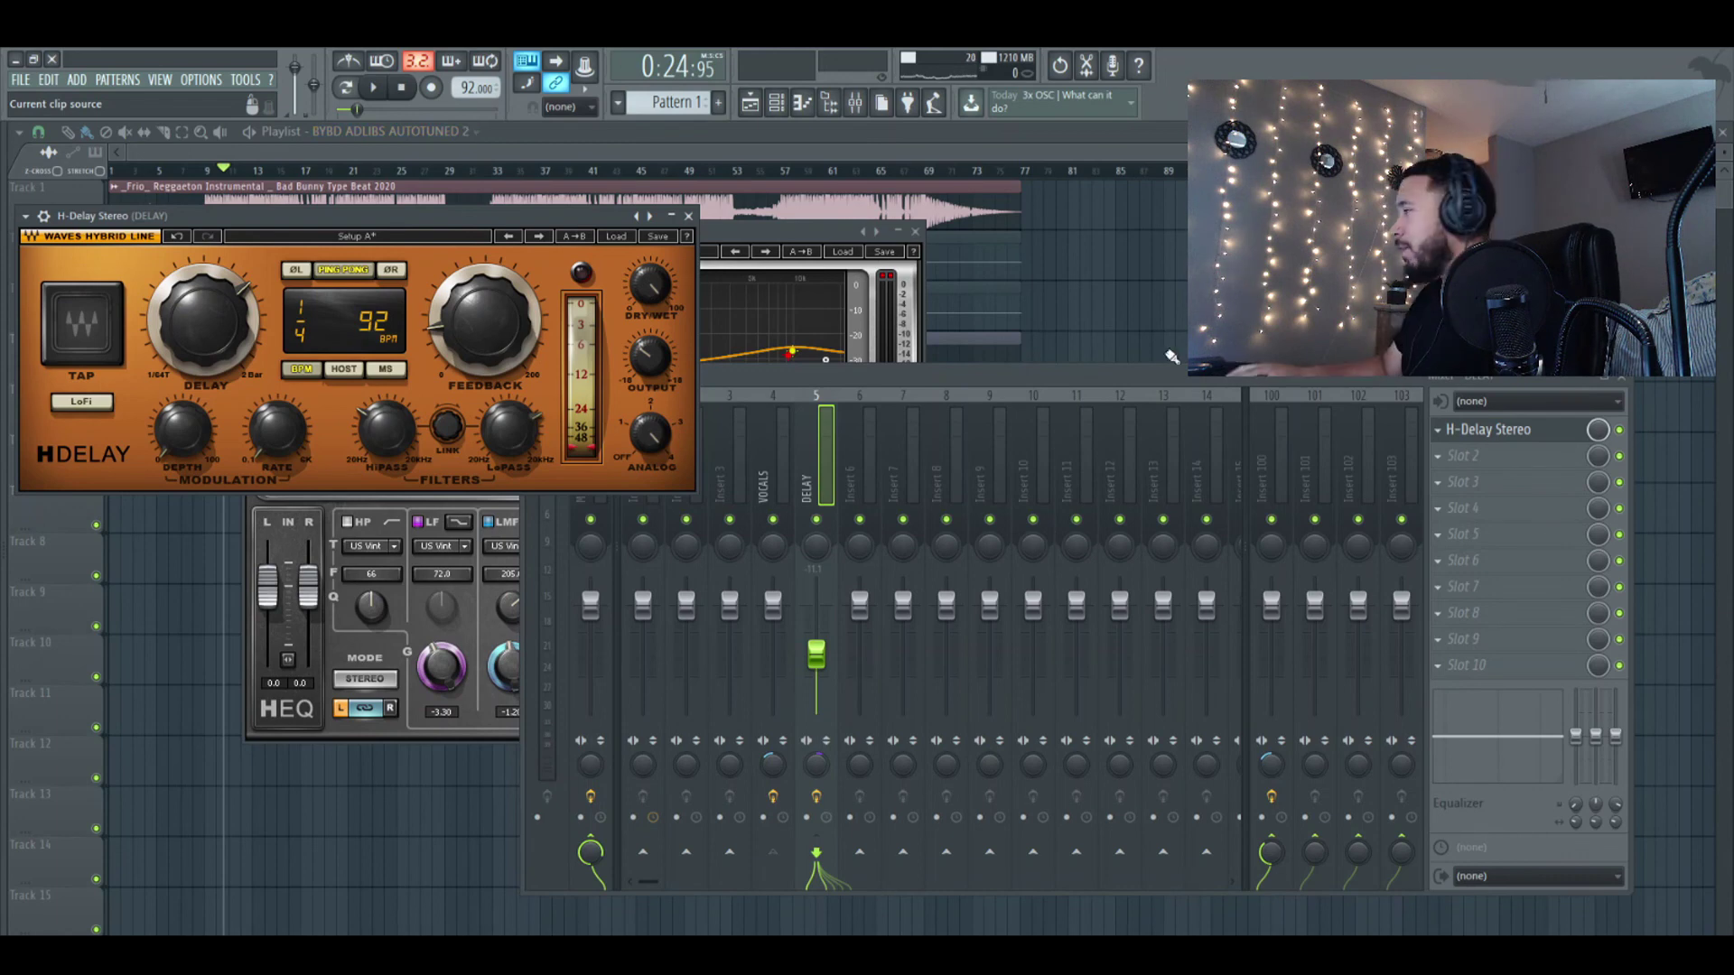
{"action": "left_click", "coordinate": [1273, 475]}
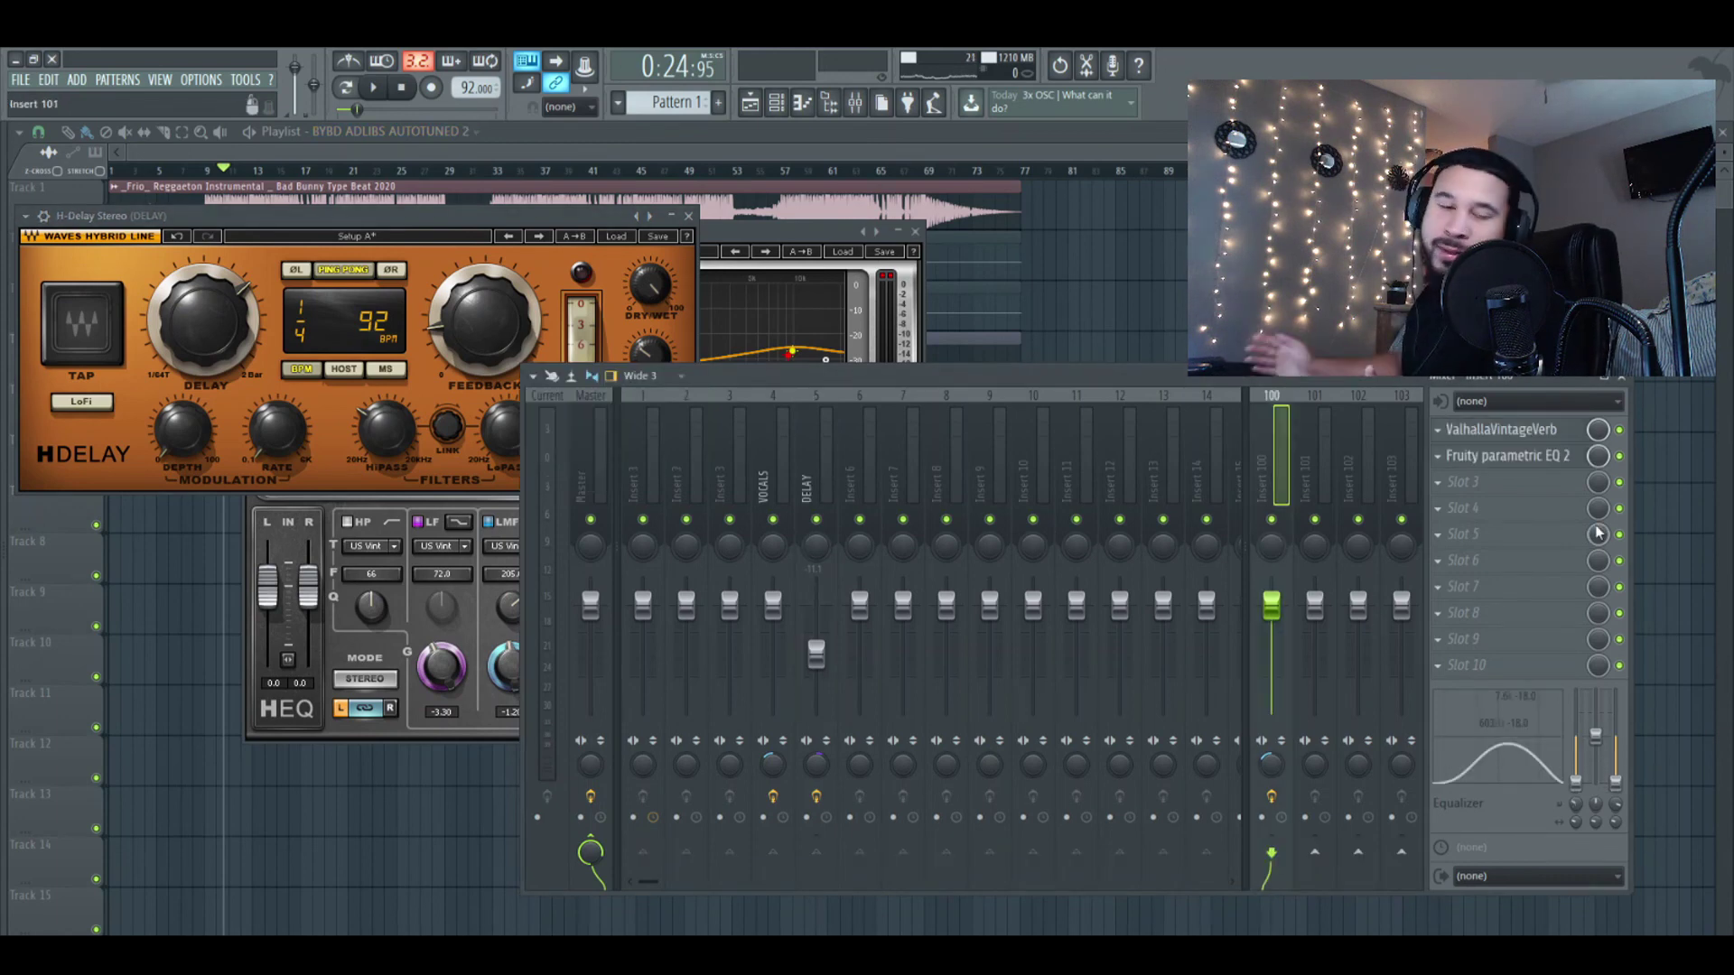
{"action": "left_click", "coordinate": [1517, 433]}
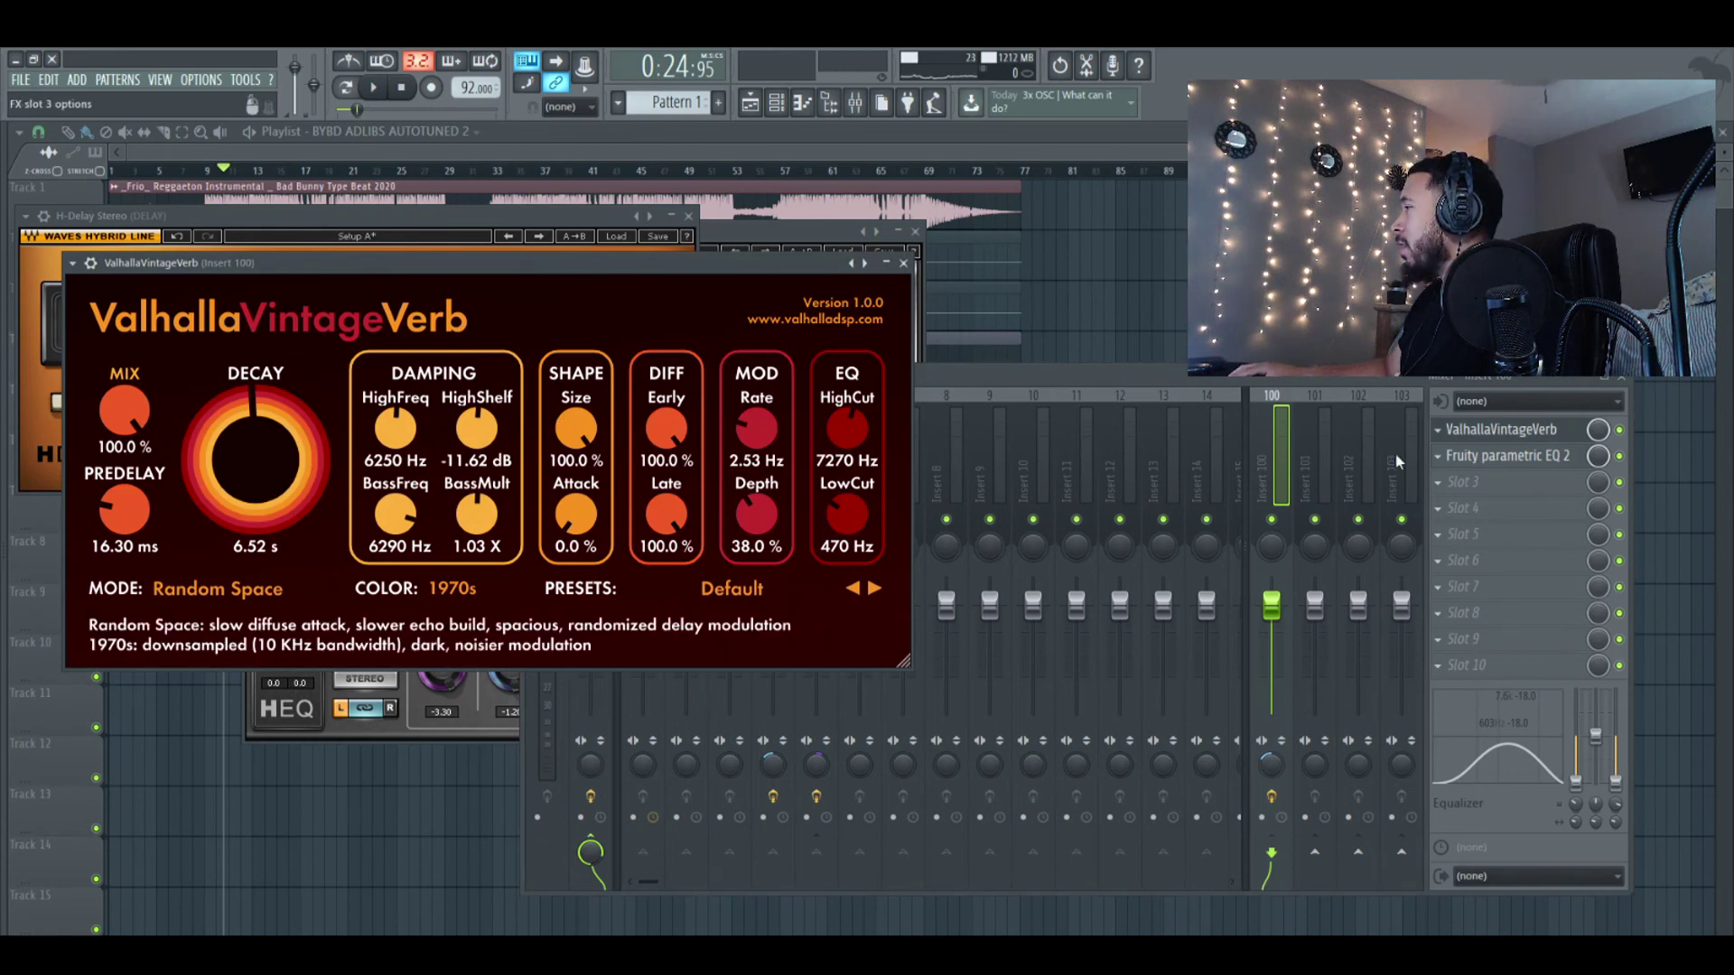
{"action": "left_click", "coordinate": [903, 263]}
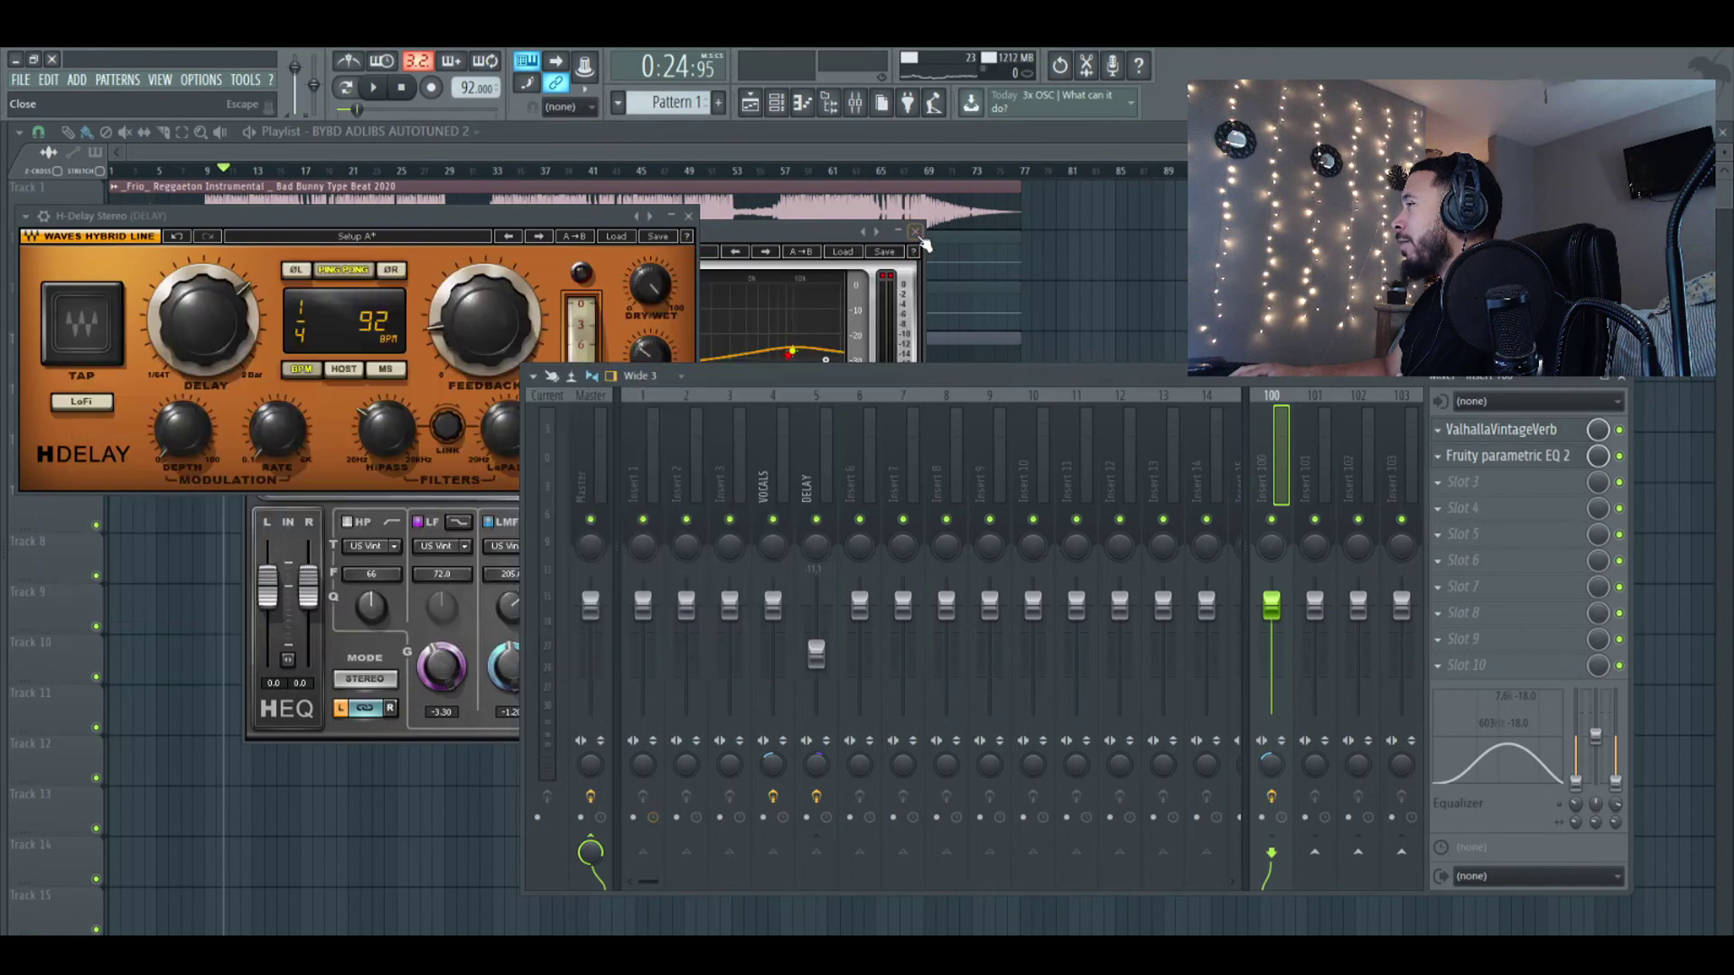
Close the H-EQ and H-Delay windows, then examine and close the FabFilter Pro-Q curve on the Master track
{"action": "left_click", "coordinate": [912, 233]}
{"action": "left_click", "coordinate": [688, 216]}
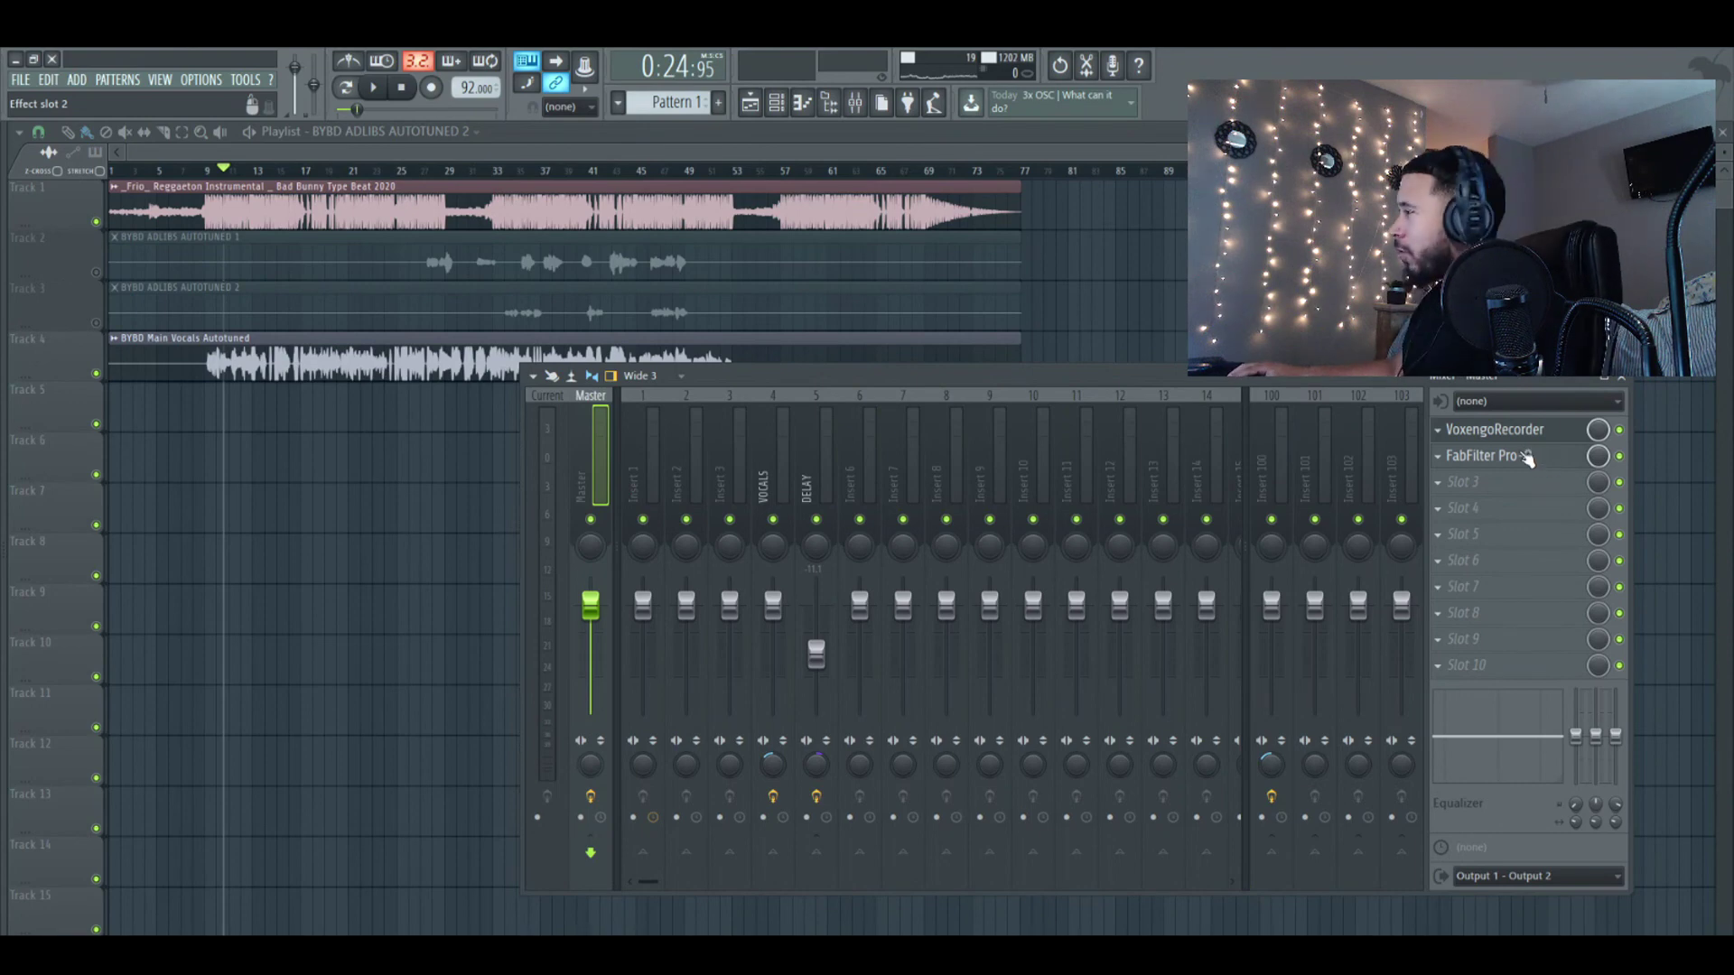
{"action": "left_click", "coordinate": [1493, 468]}
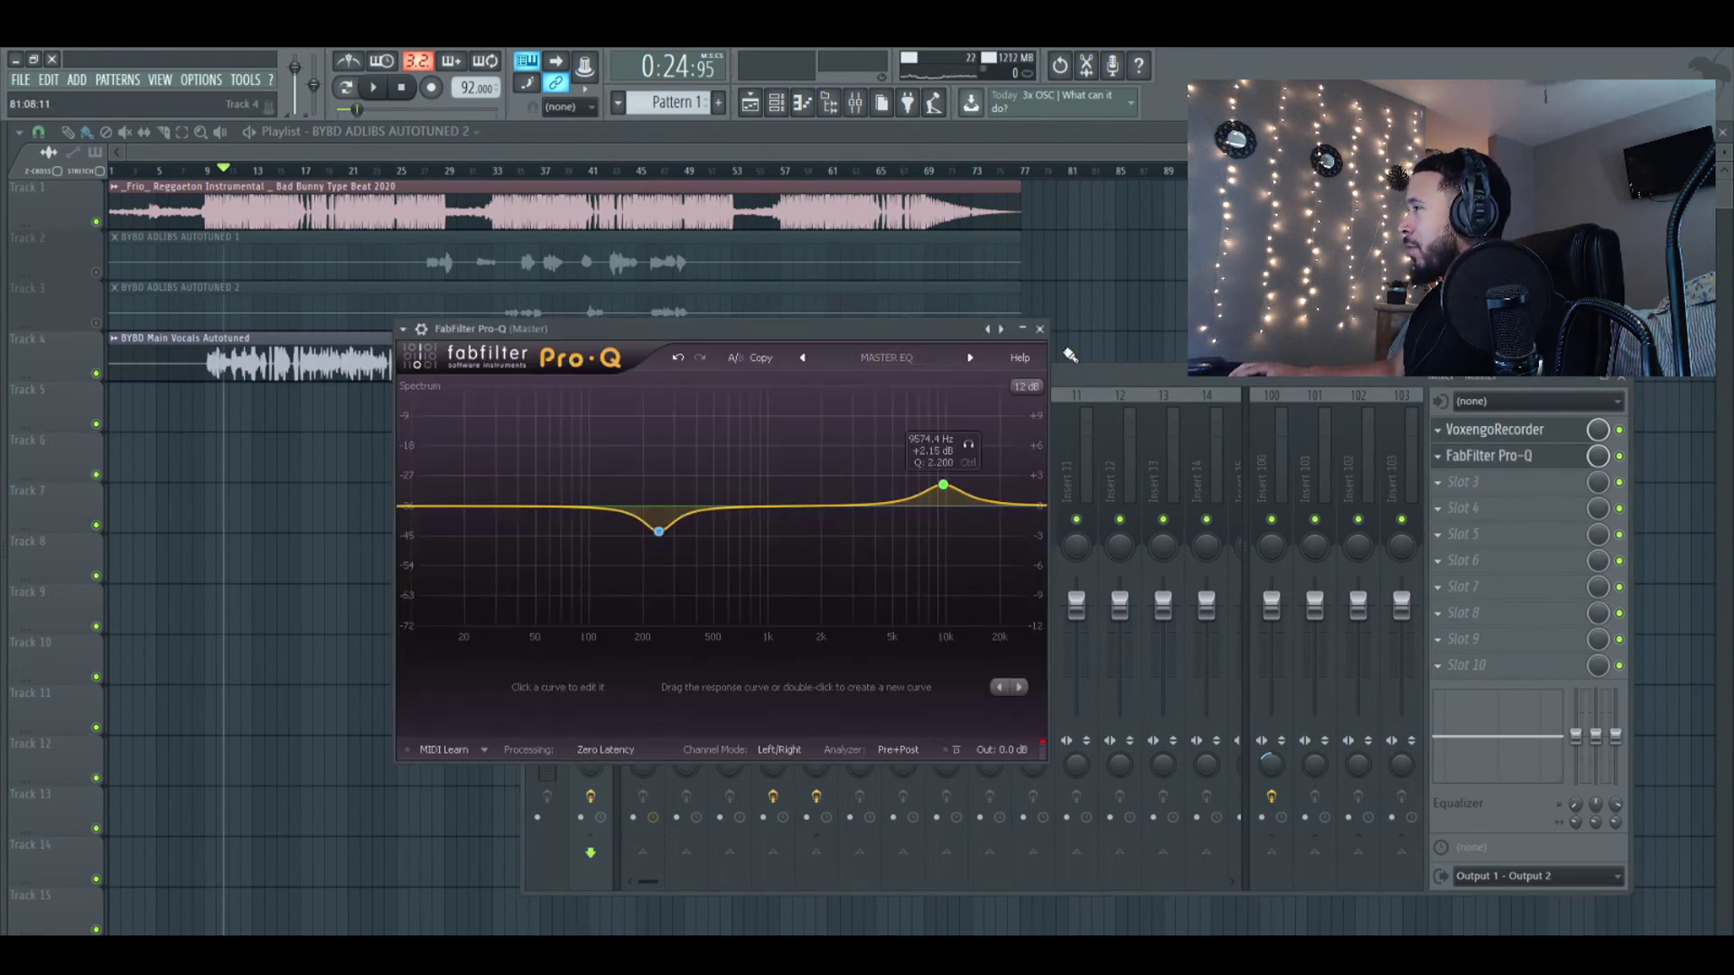
{"action": "left_click", "coordinate": [1039, 330]}
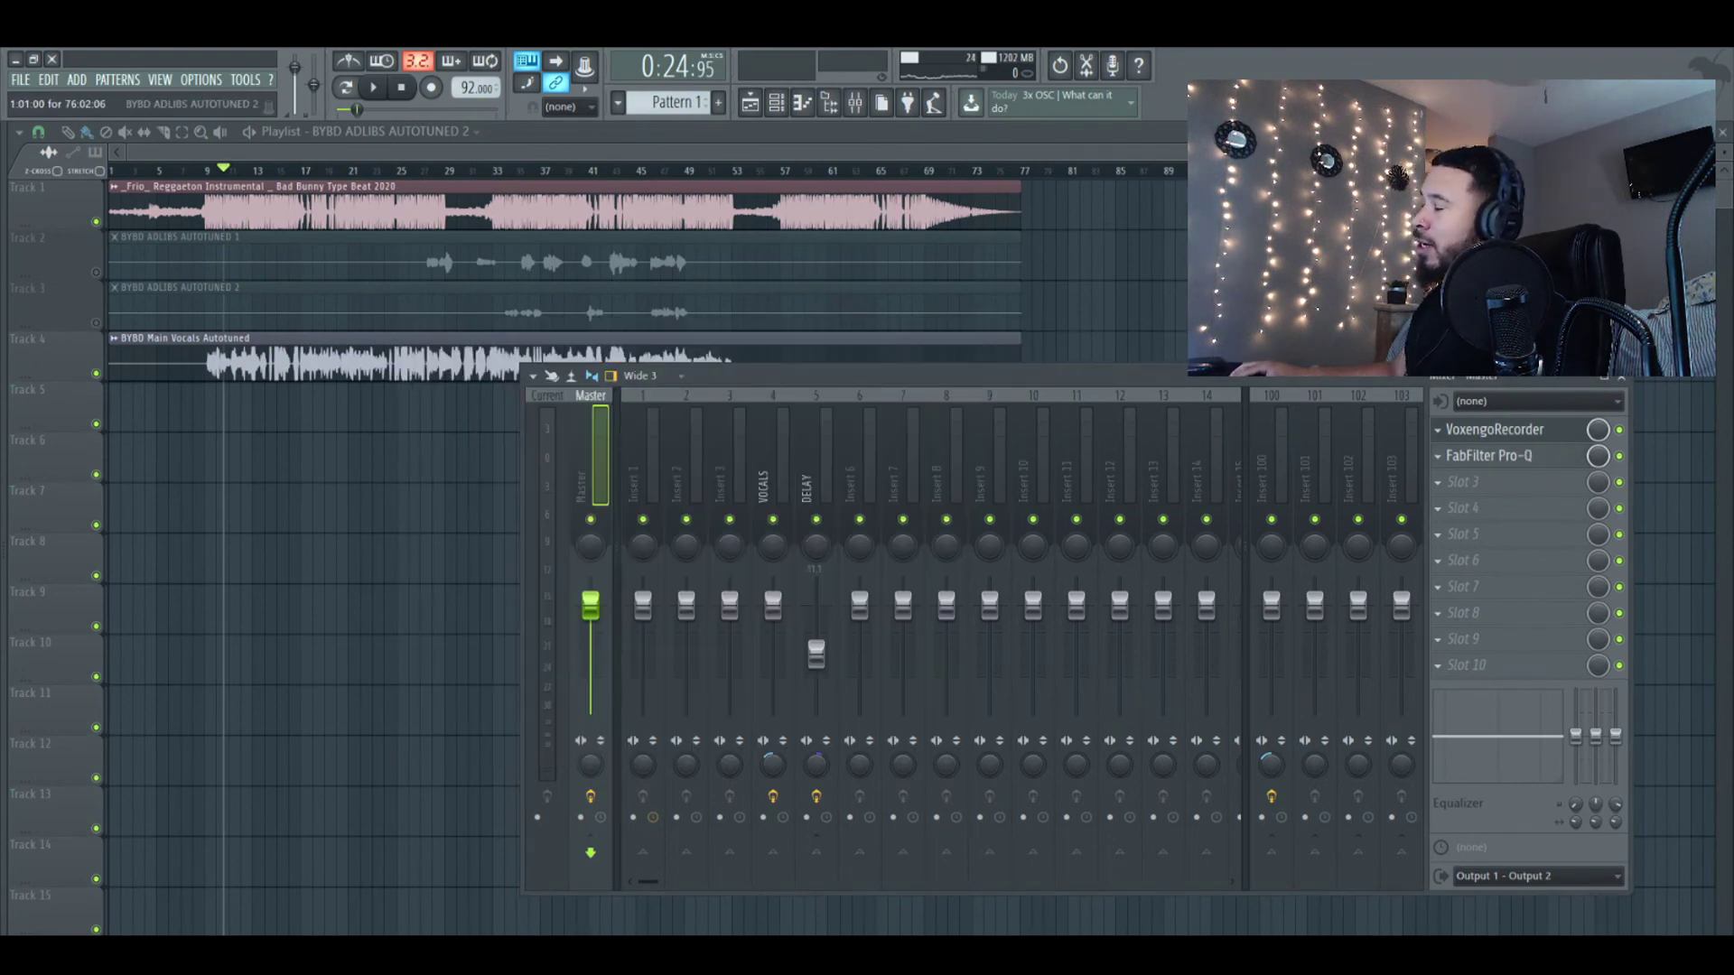